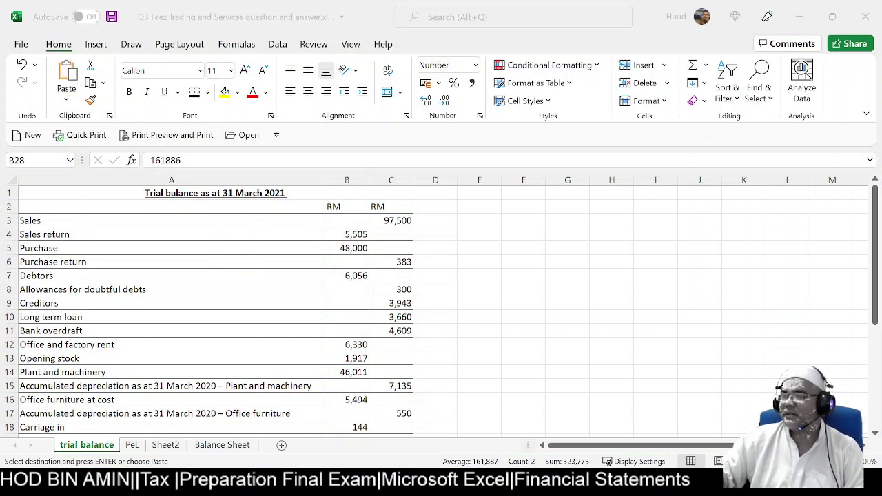
- Go to the PeL sheet and click cell A103, where the statement begins
scroll(215, 310, "down", 3)
scroll(215, 310, "down", 2)
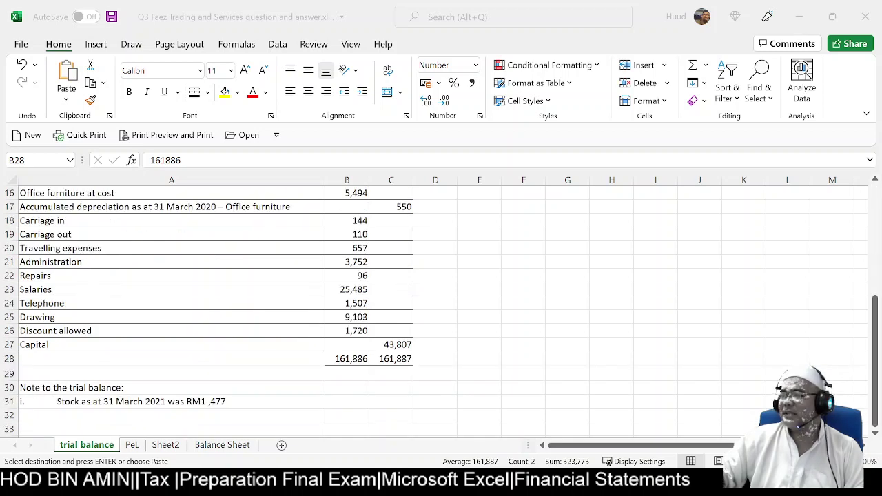
scroll(215, 310, "up", 4)
scroll(215, 310, "up", 1)
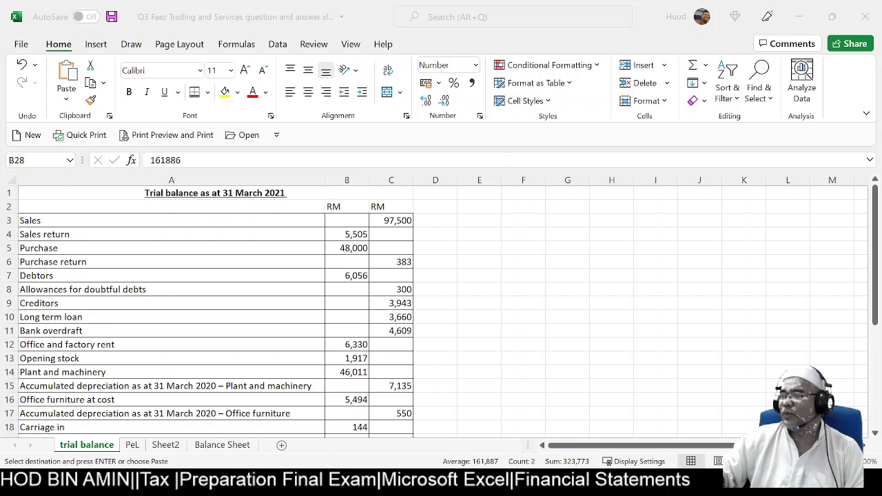
scroll(215, 310, "down", 1)
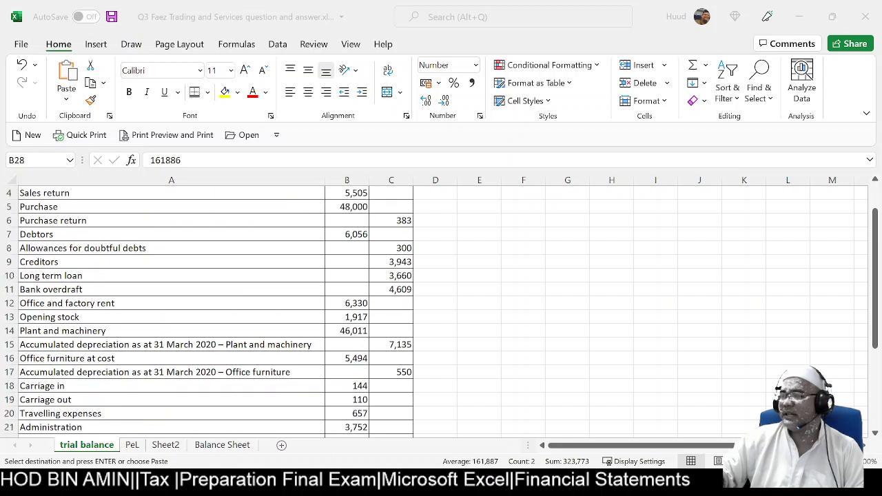
scroll(215, 310, "down", 3)
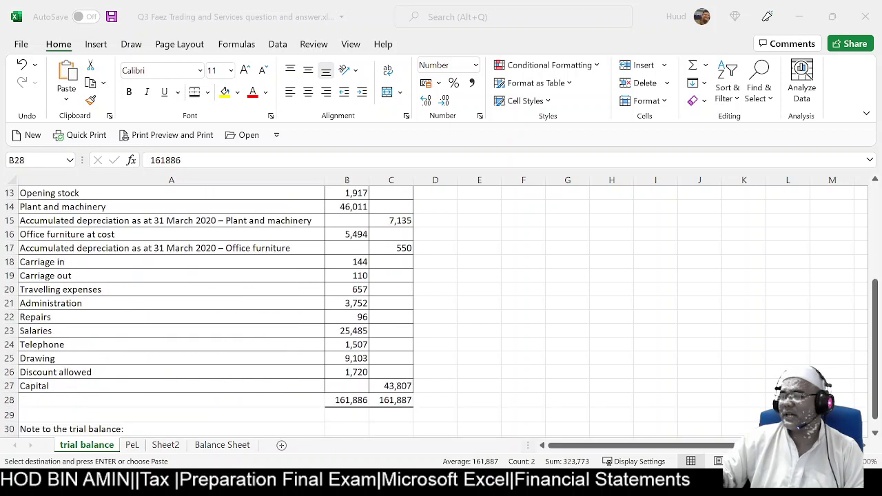
scroll(215, 310, "down", 2)
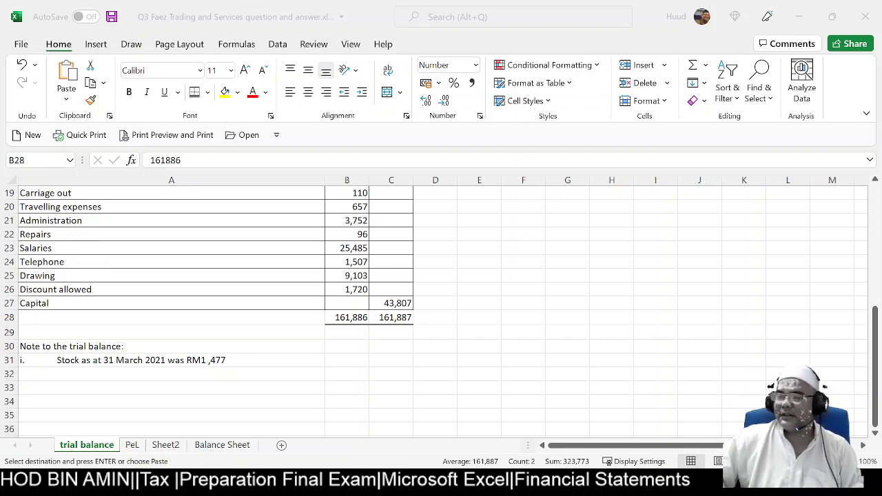
left_click(135, 447)
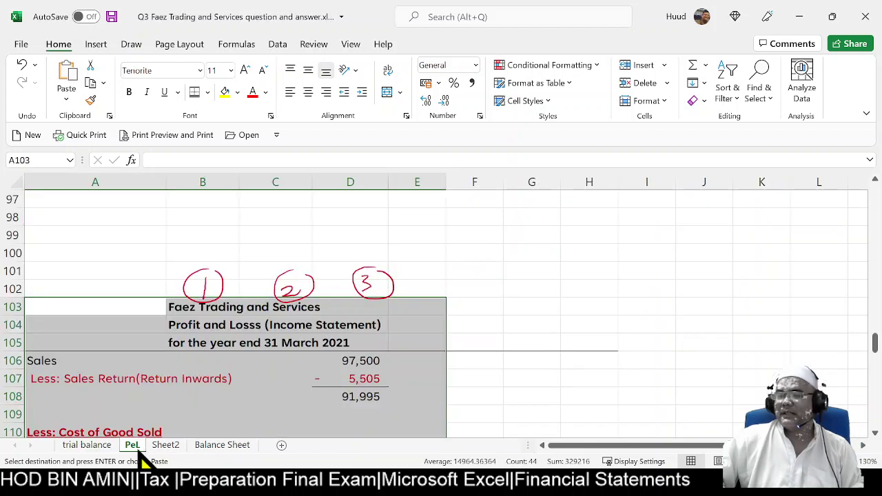
left_click(59, 305)
- Copy the Profit and Loss statement A103:E127 and insert a new blank Sheet3
scroll(122, 296, "up", 5)
scroll(122, 296, "up", 1)
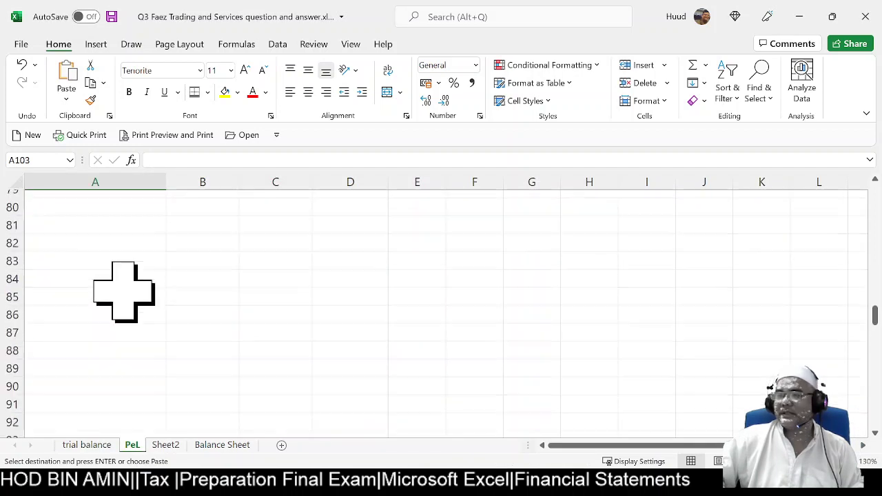
scroll(122, 297, "up", 4)
scroll(122, 289, "up", 6)
scroll(122, 290, "down", 6)
scroll(122, 289, "down", 3)
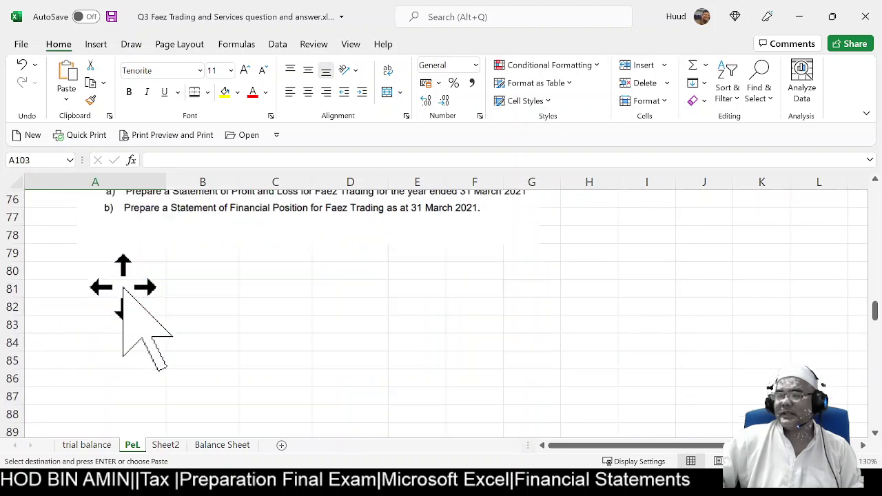
scroll(122, 290, "down", 2)
scroll(122, 289, "down", 5)
scroll(121, 286, "down", 2)
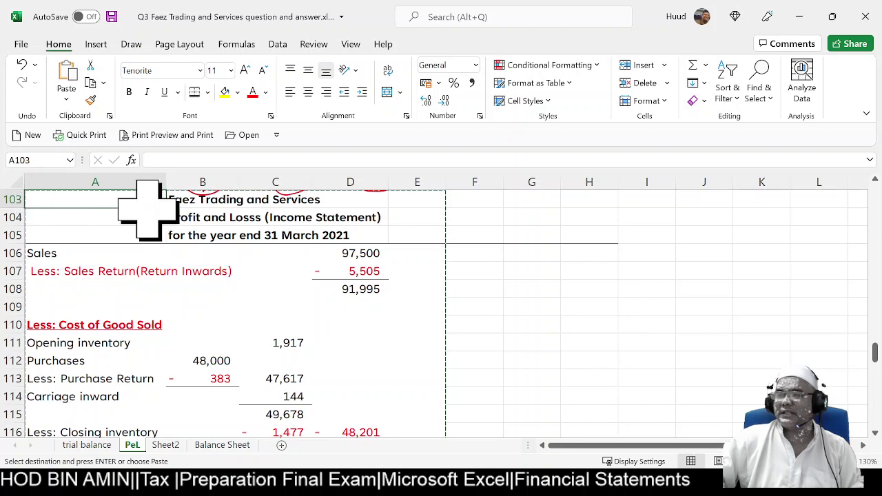
mouse_move(147, 197)
left_mouse_down()
mouse_move(414, 261)
mouse_move(425, 462)
mouse_move(402, 154)
mouse_move(413, 224)
mouse_move(387, 220)
left_mouse_up()
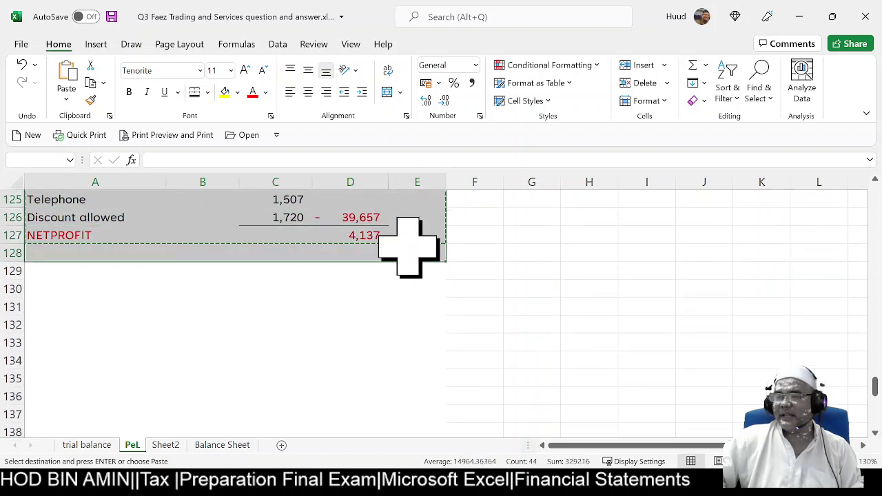
left_click(93, 86)
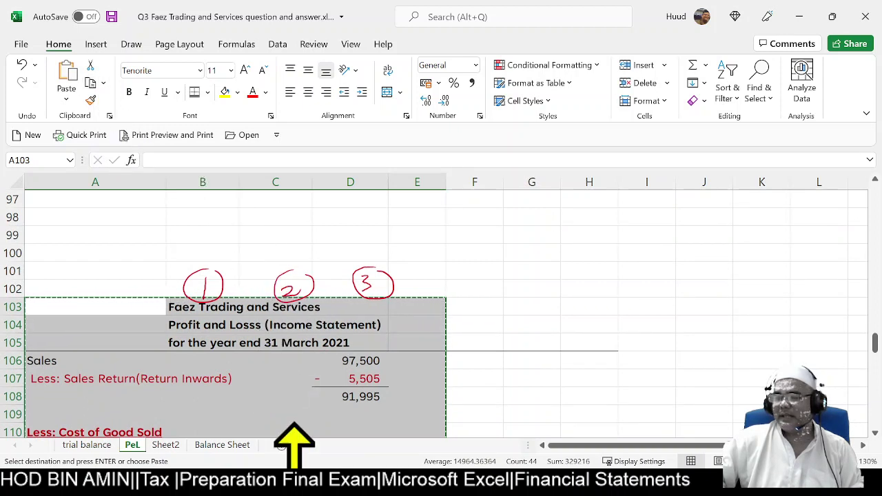
left_click(281, 445)
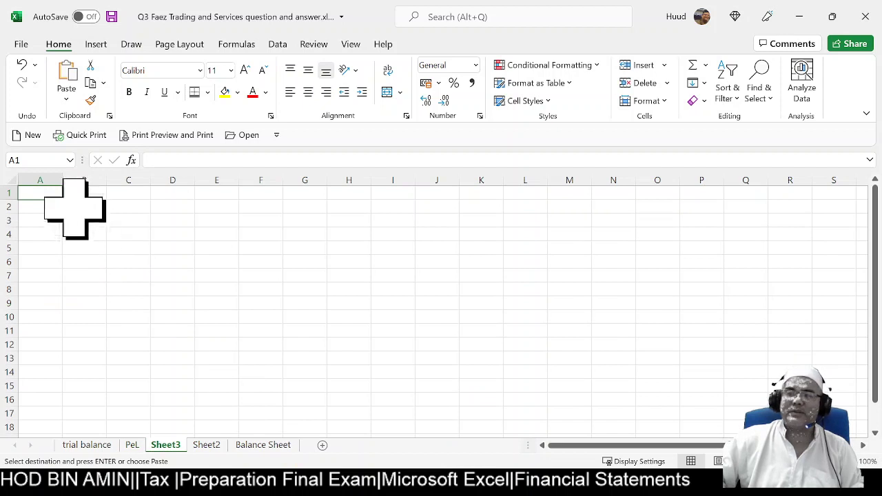
- Paste the statement into Sheet3, keeping the original column widths for columns A–E
left_click(67, 69)
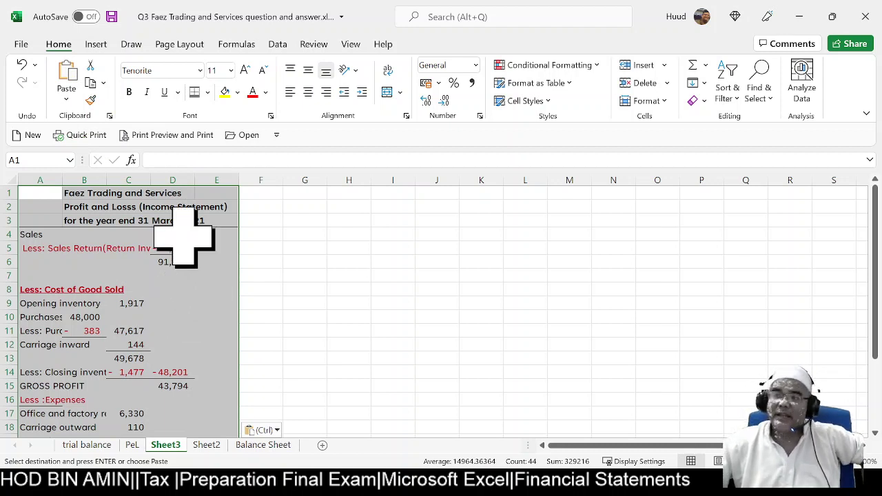
left_click(21, 65)
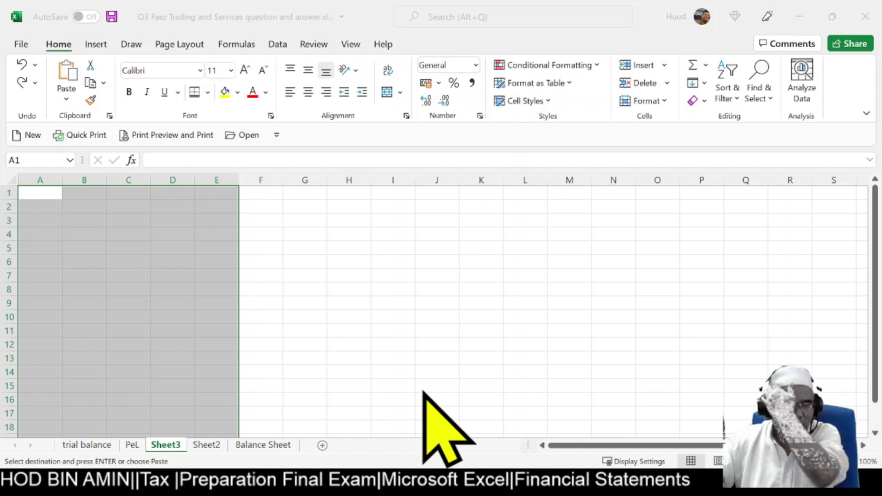
key("ctrl+v")
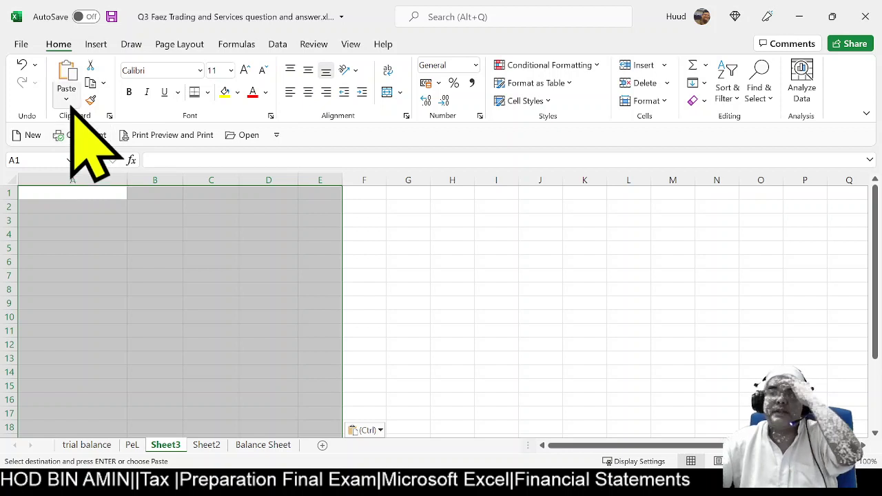
left_click(74, 70)
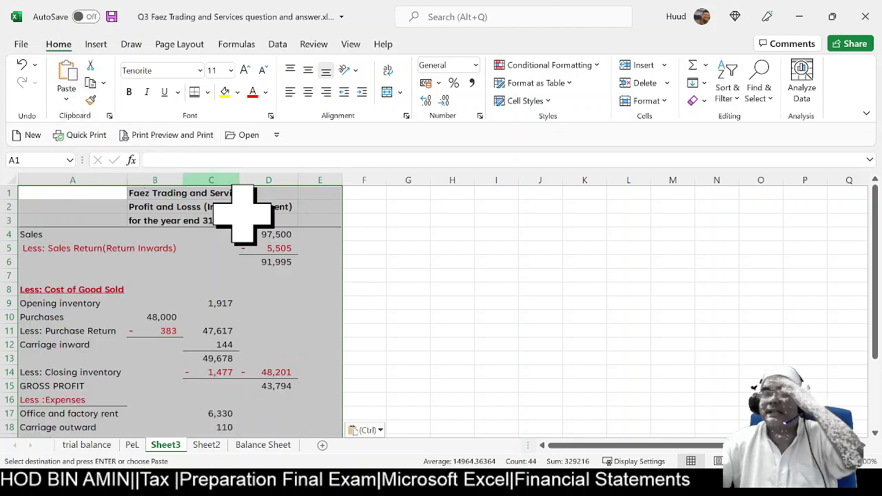
left_click(440, 292)
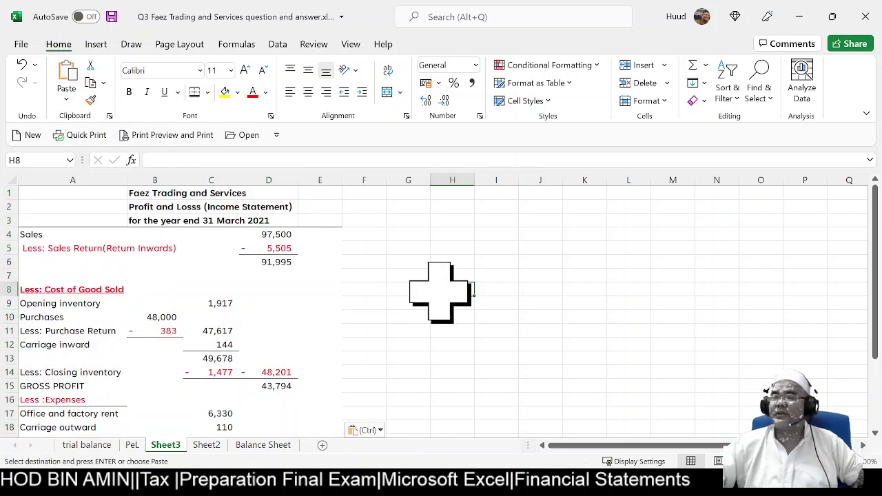
- Rename Sheet3 to 'new P&L'
double_click(167, 446)
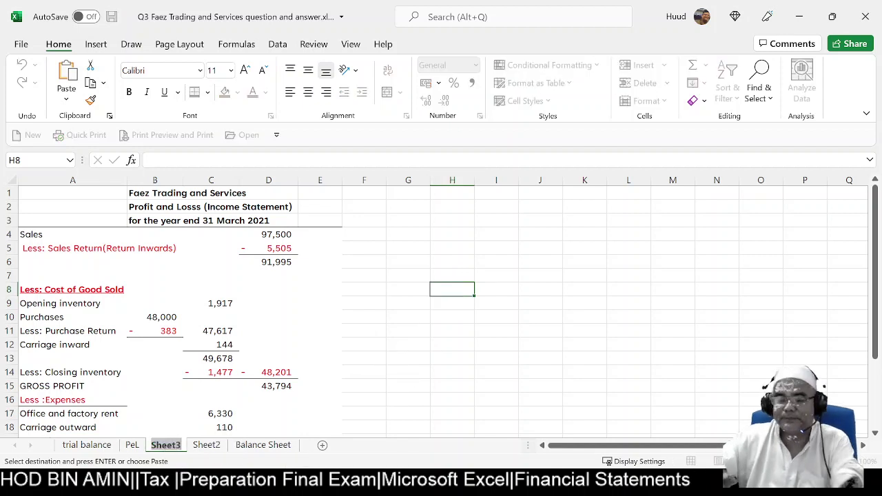
type("new")
key("Return")
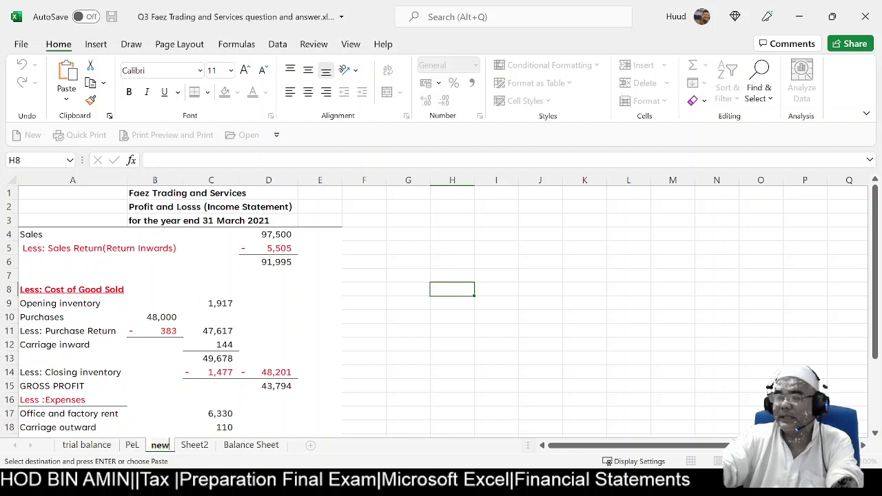
type("&")
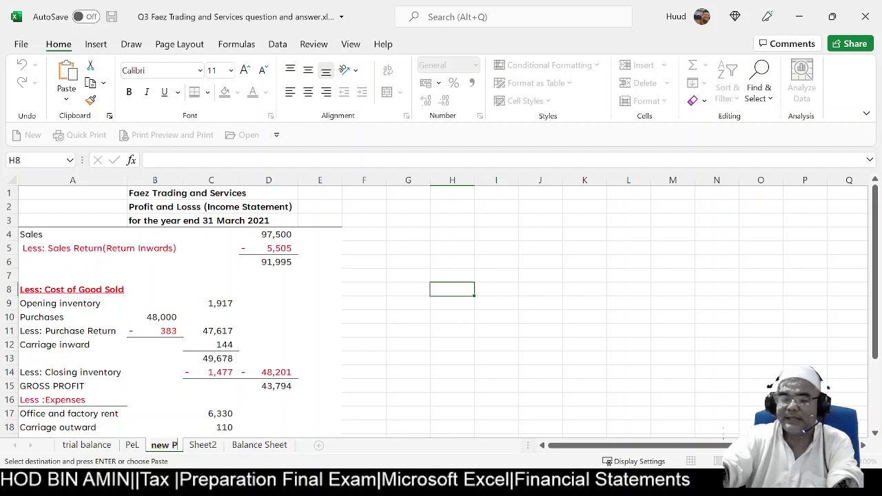
type("L")
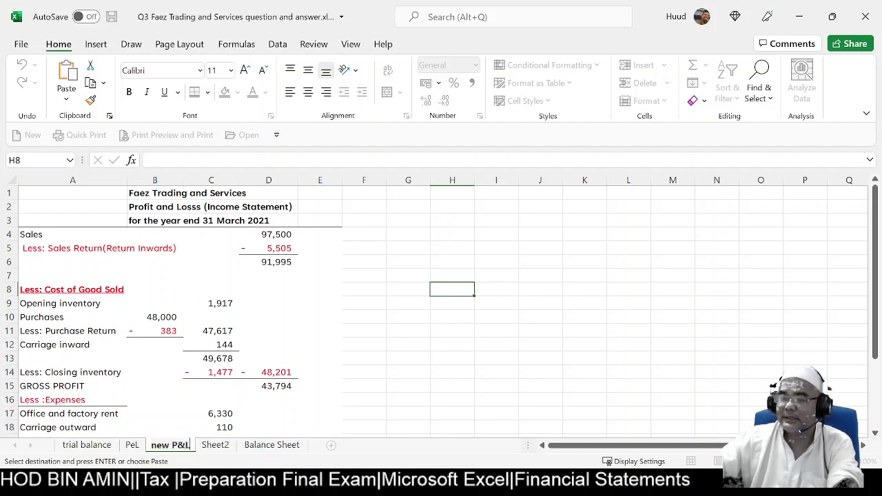
key("Return")
left_click(407, 295)
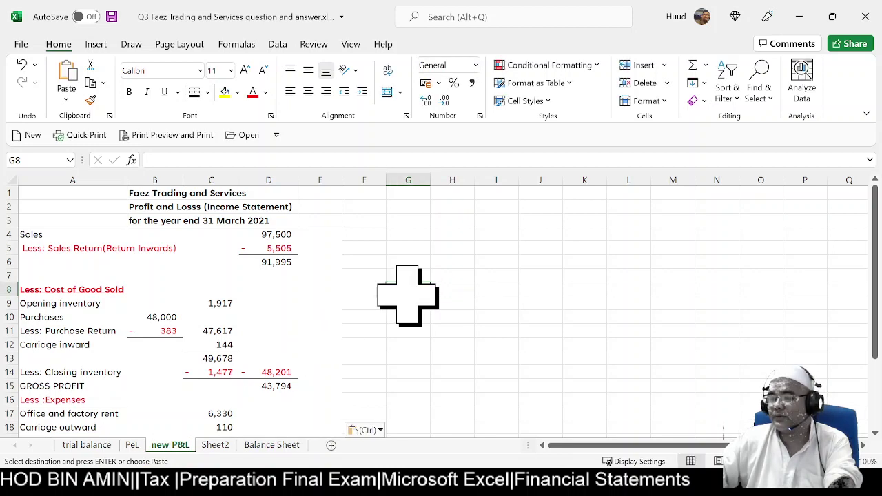
- Copy the whole statement from the Balance Sheet tab and add a new Sheet4
left_click(288, 448)
scroll(200, 372, "up", 6)
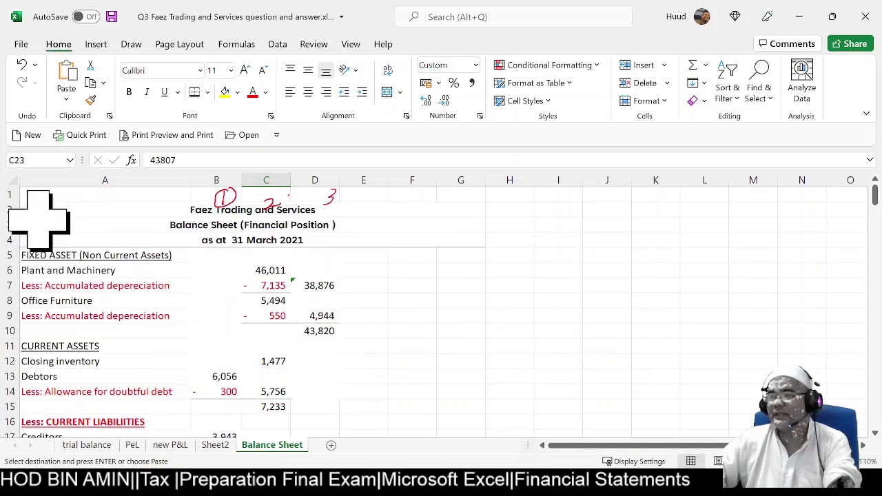
mouse_move(39, 209)
left_mouse_down()
mouse_move(389, 436)
mouse_move(401, 410)
left_mouse_up()
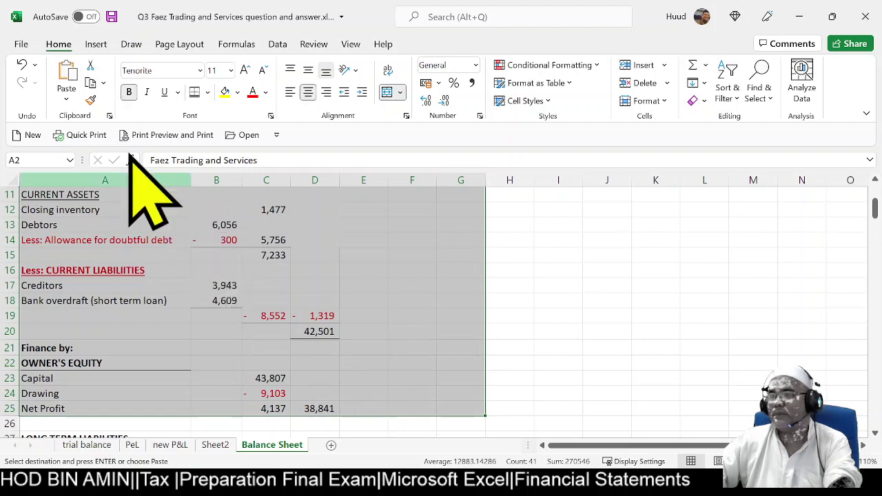
left_click(90, 83)
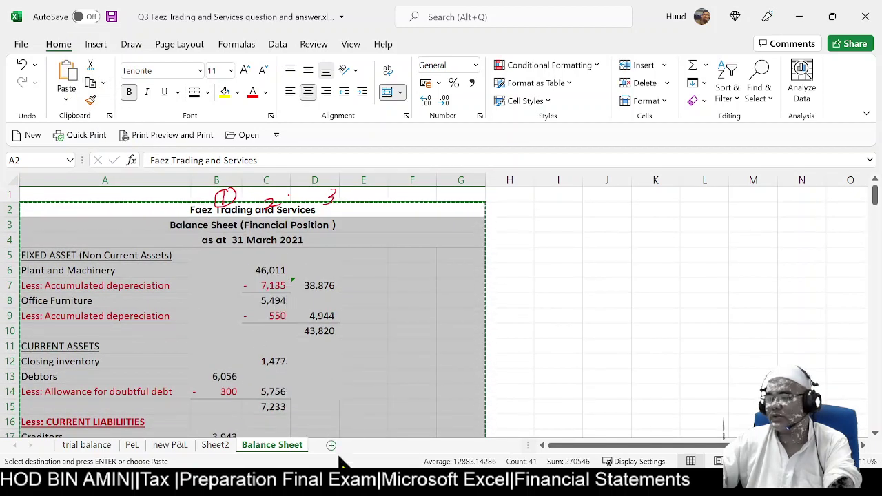
left_click(331, 446)
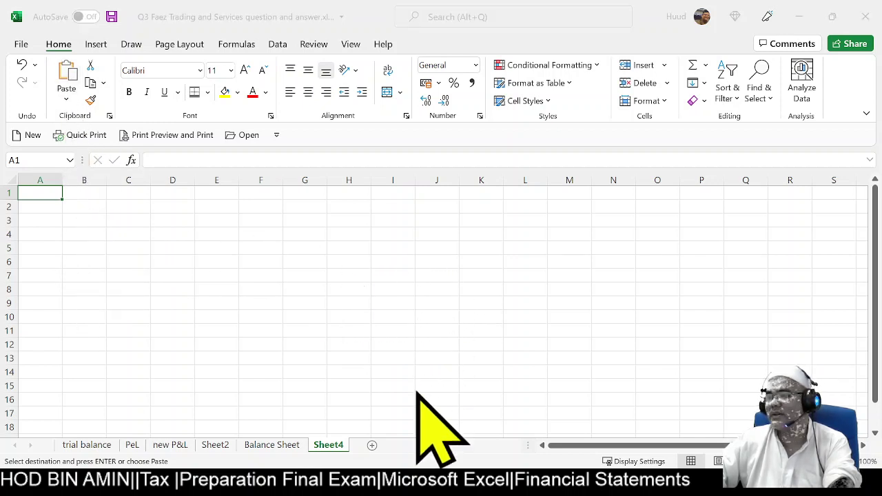
- Paste the balance sheet into Sheet4 and rename that sheet 'new bs'
key("ctrl+v")
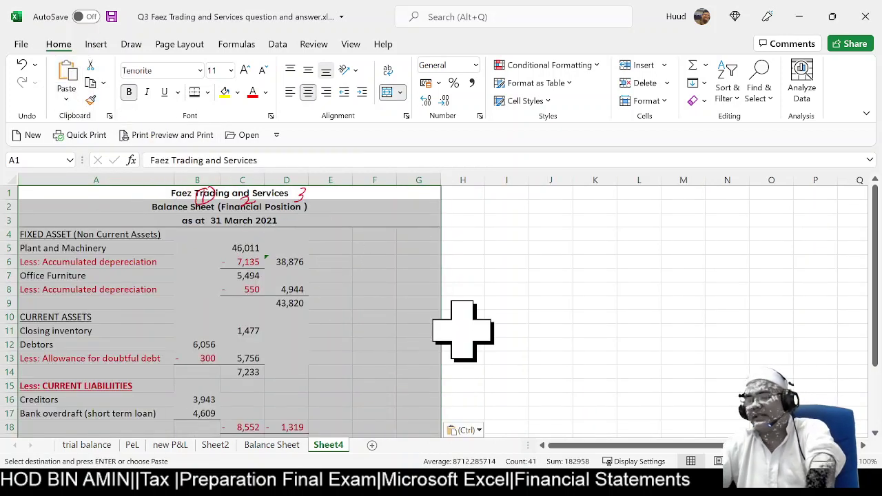
double_click(323, 446)
type("new b")
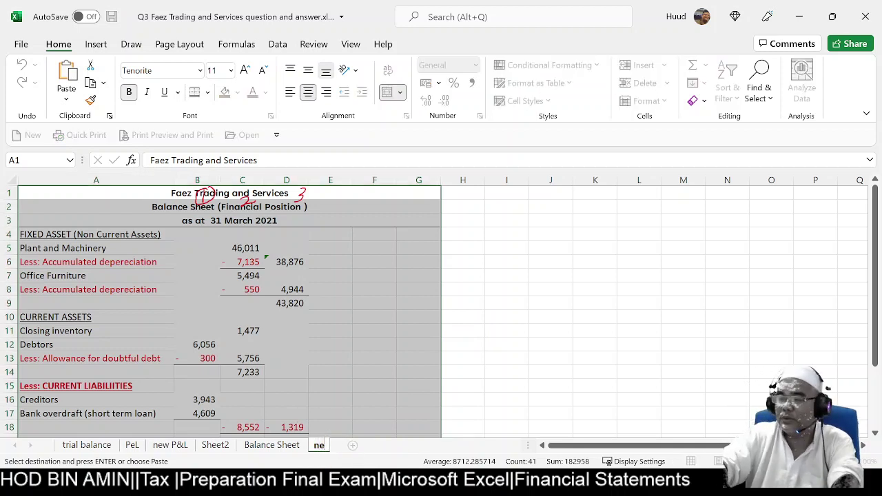
type("s")
key("Return")
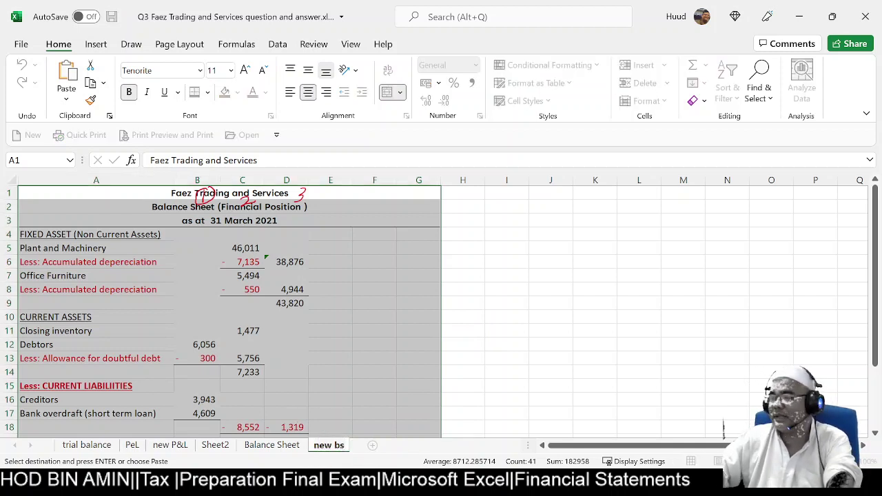
left_click(593, 303)
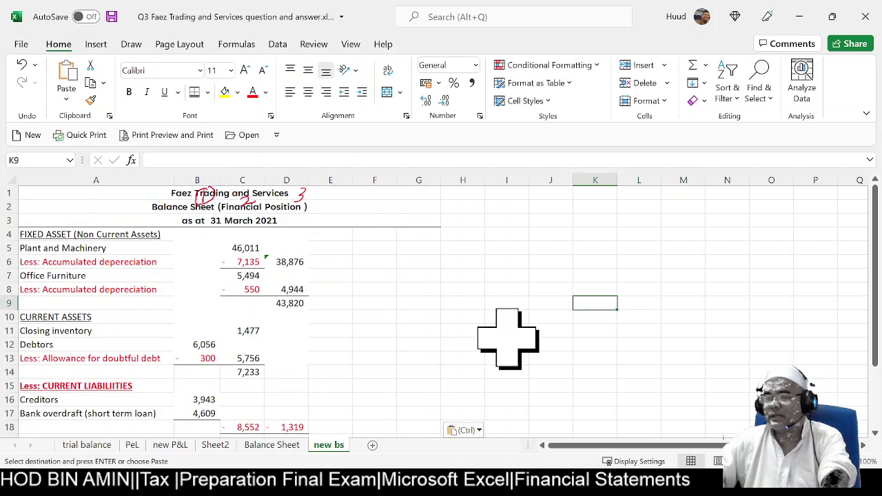
- Move the new bs tab directly after new P&L and give new P&L a red tab
left_click(176, 449)
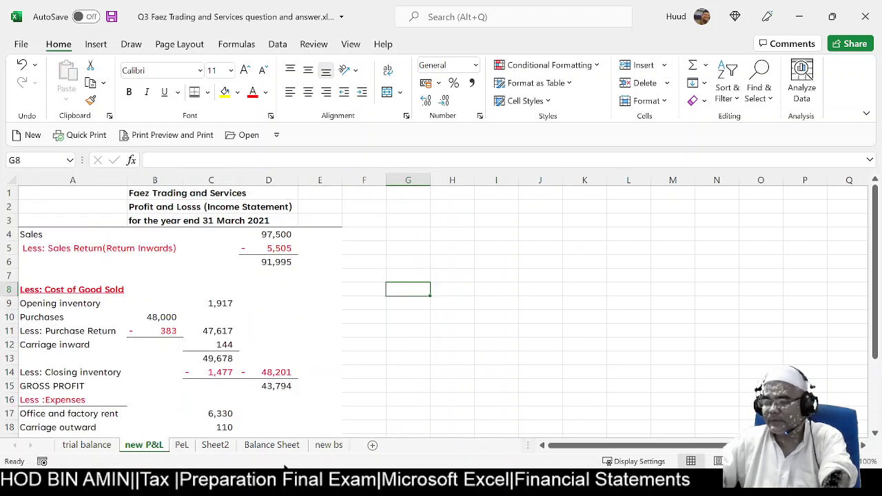
left_click_drag(330, 447, 199, 448)
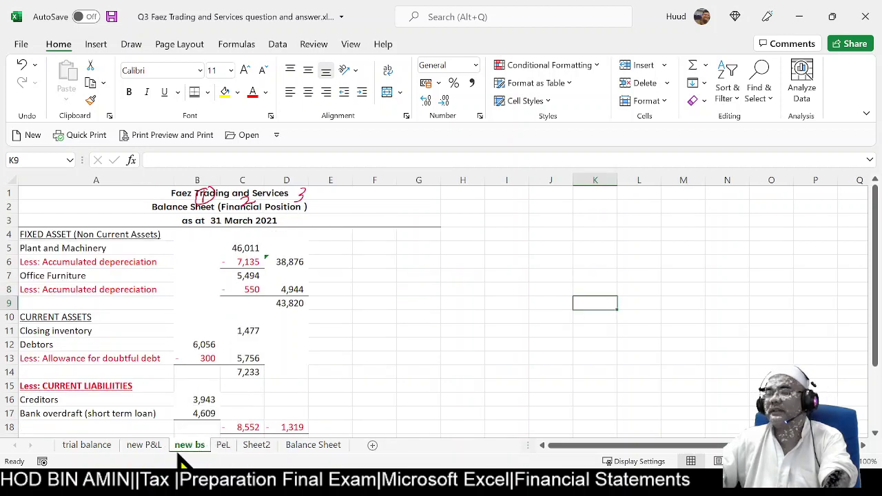
left_click(150, 449)
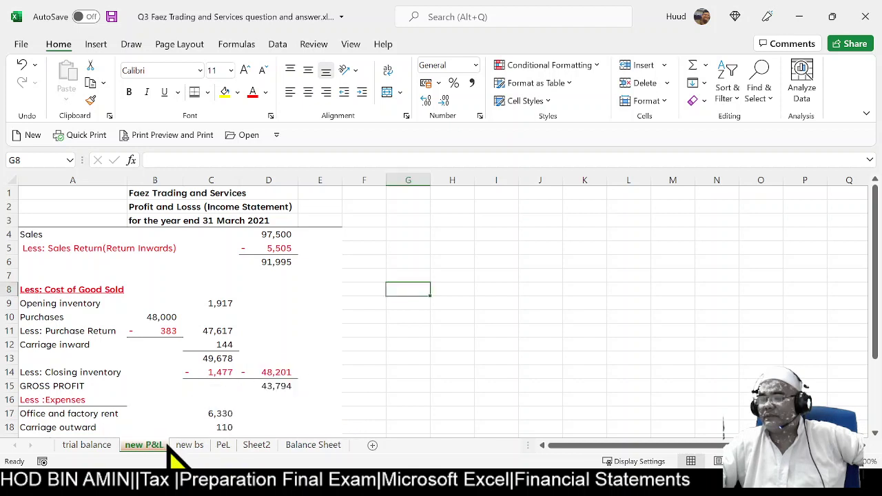
left_click(195, 448)
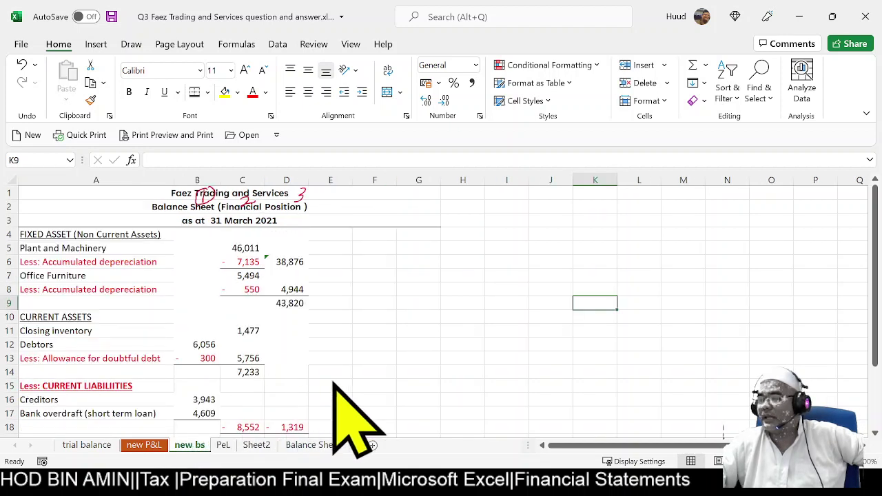
left_click(472, 346)
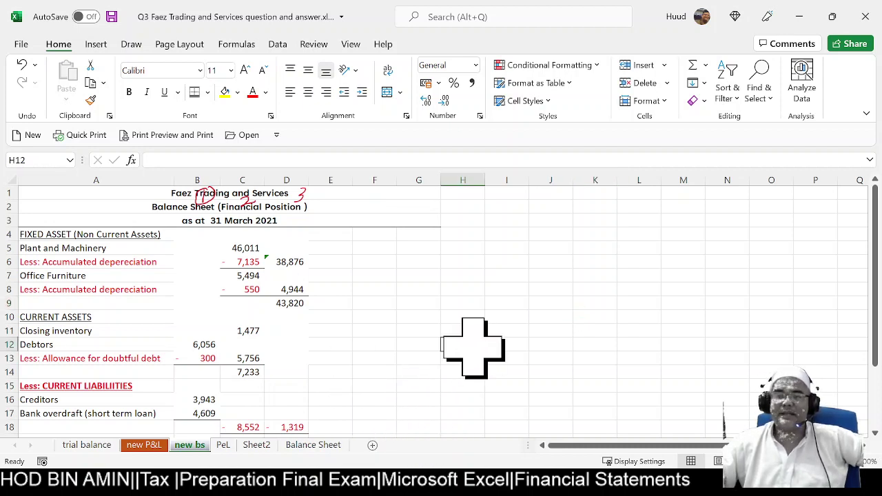
- On the trial balance sheet, enter the headings 'p&l' in D2 and 'b/s' in E2
left_click(98, 447)
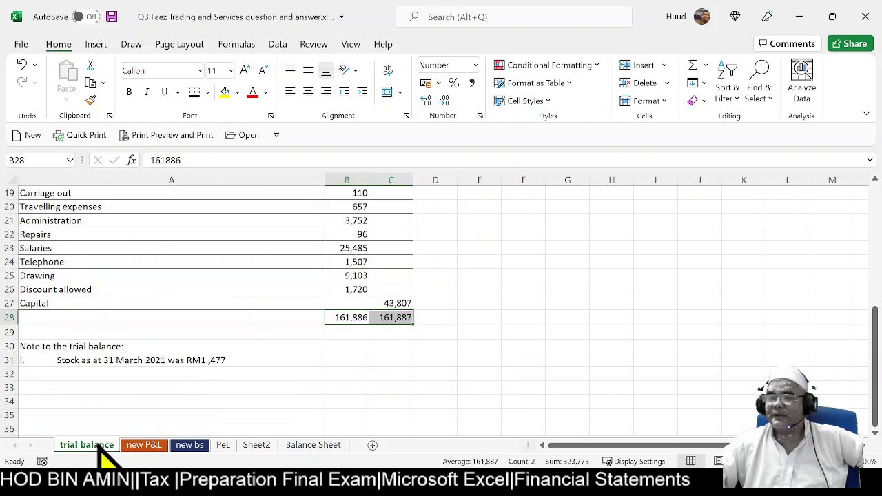
scroll(216, 398, "up", 5)
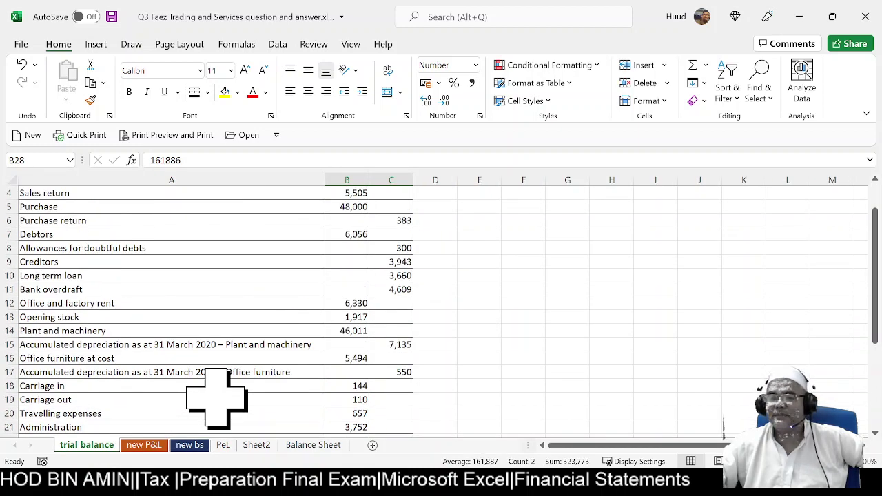
scroll(215, 398, "up", 1)
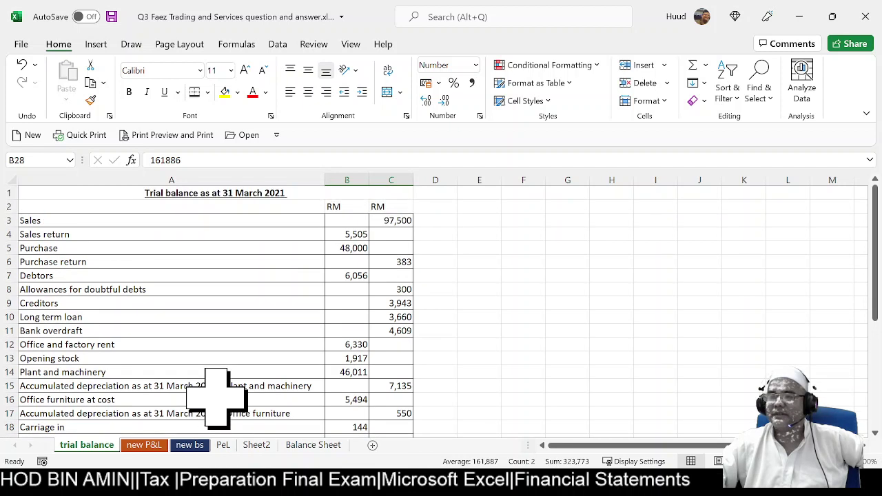
left_click(436, 222)
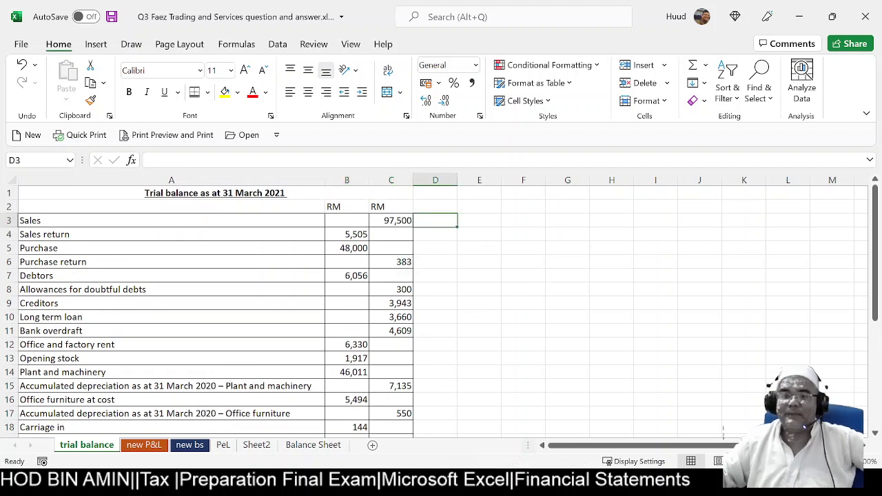
left_click(435, 208)
type("p")
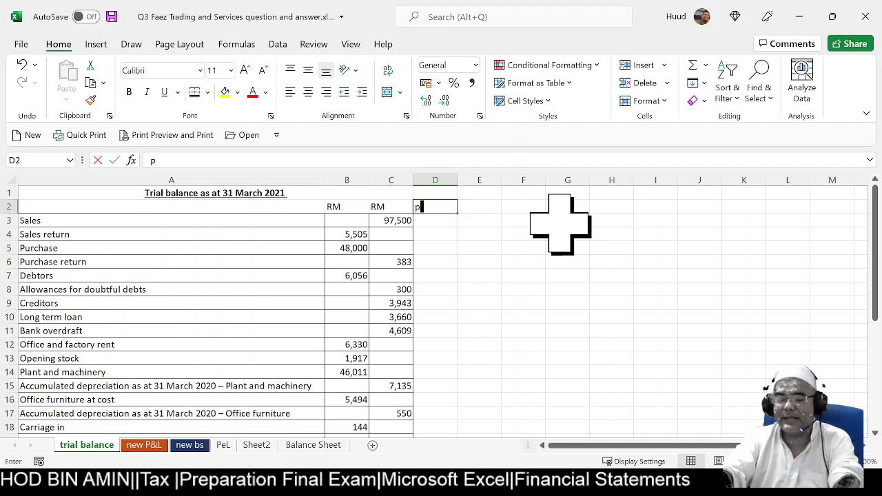
type("&l")
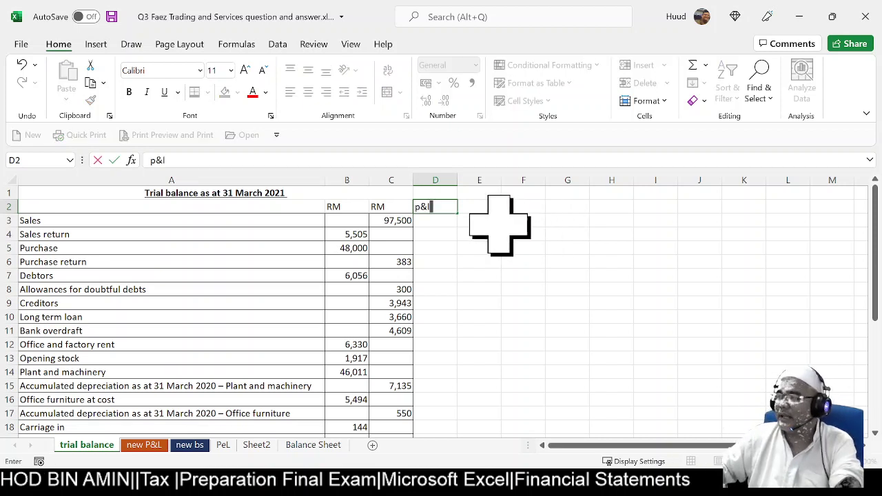
left_click(483, 208)
type("b/s")
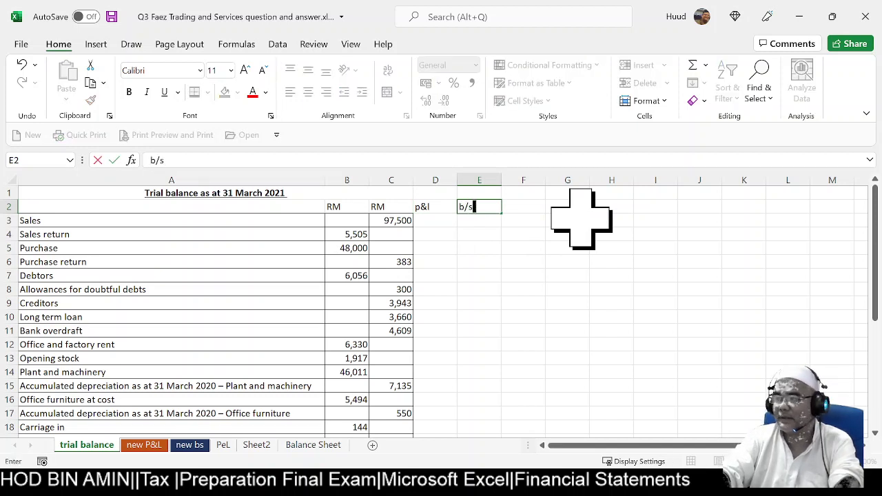
key("Return")
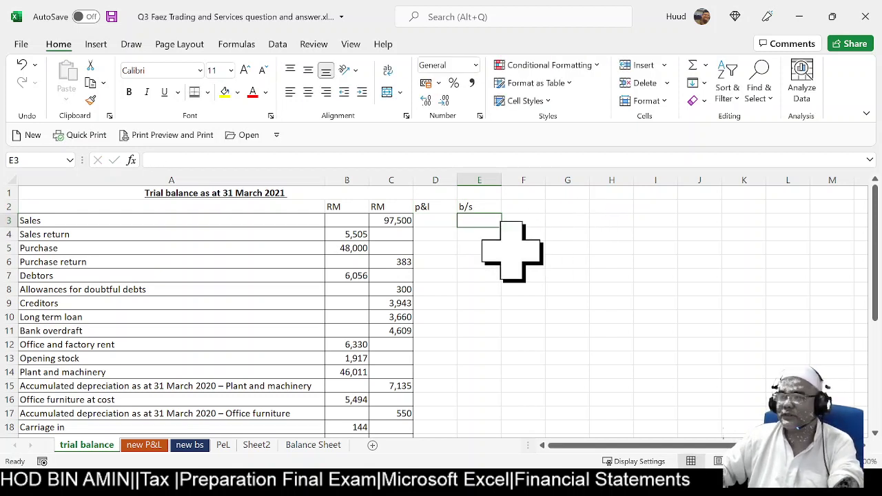
- Underline the D2:E2 headings with a bottom border
left_click(434, 222)
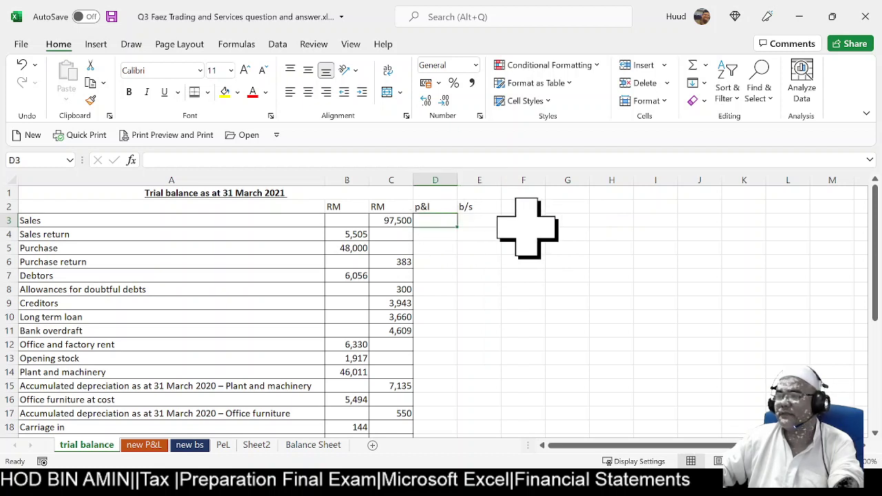
left_click_drag(428, 207, 479, 208)
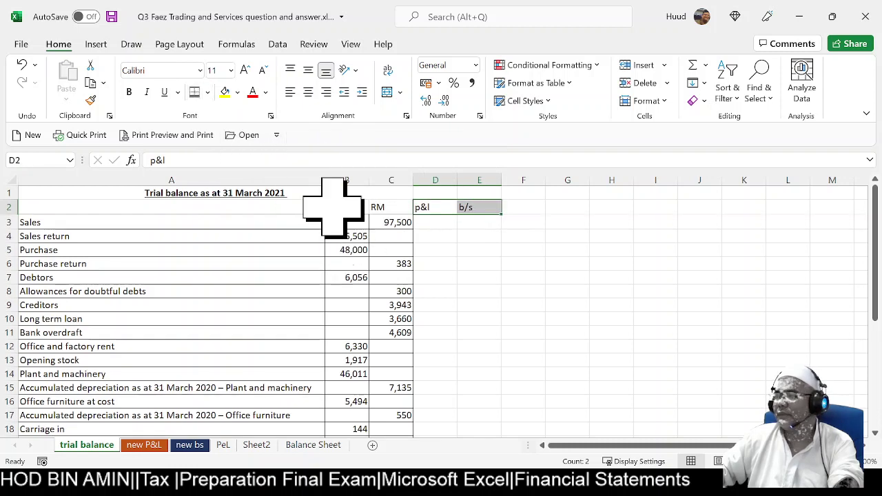
left_click(431, 222)
left_click(483, 223)
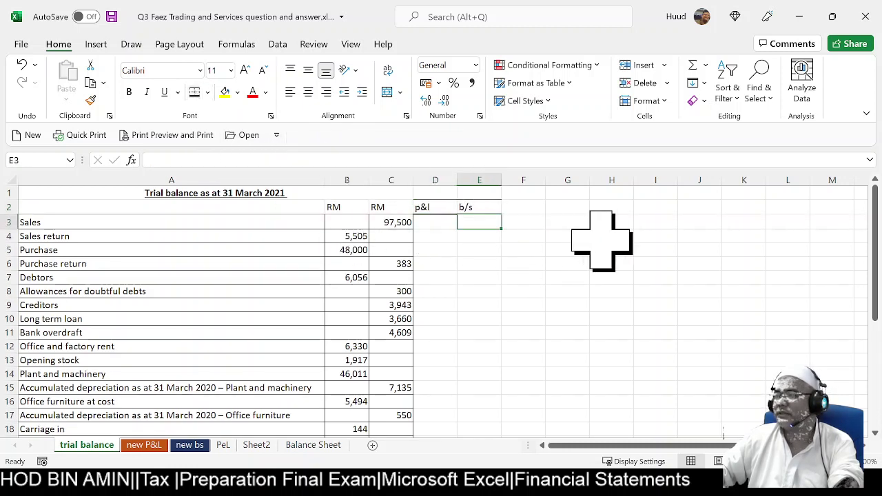
left_click(435, 222)
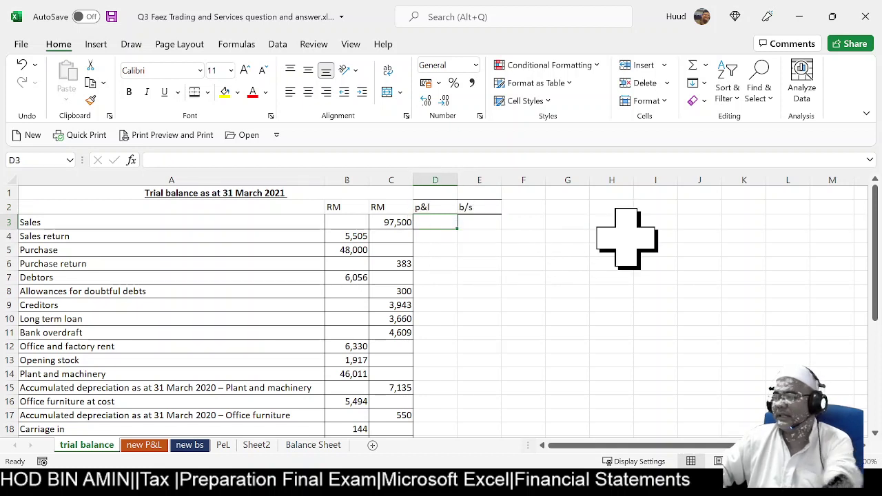
key("alt")
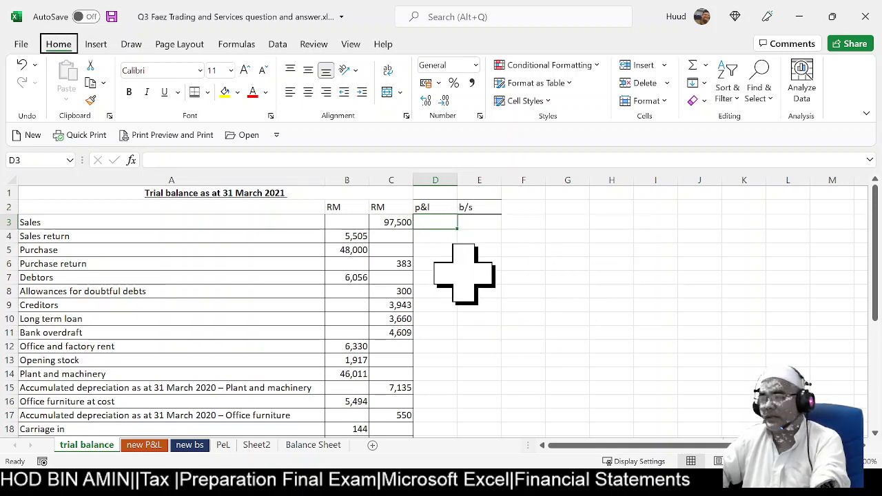
key("Escape")
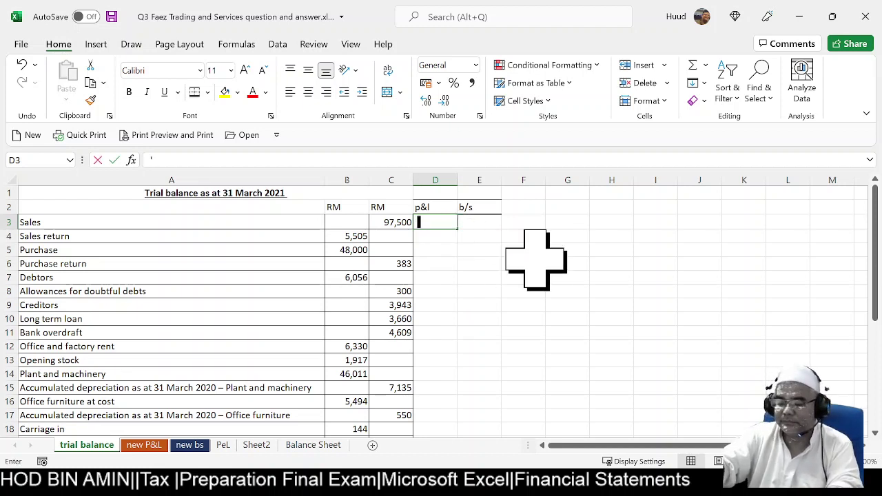
- Enter a centred '/' tick in D3 beside Sales and copy that cell
type("'/")
key("ctrl+Return")
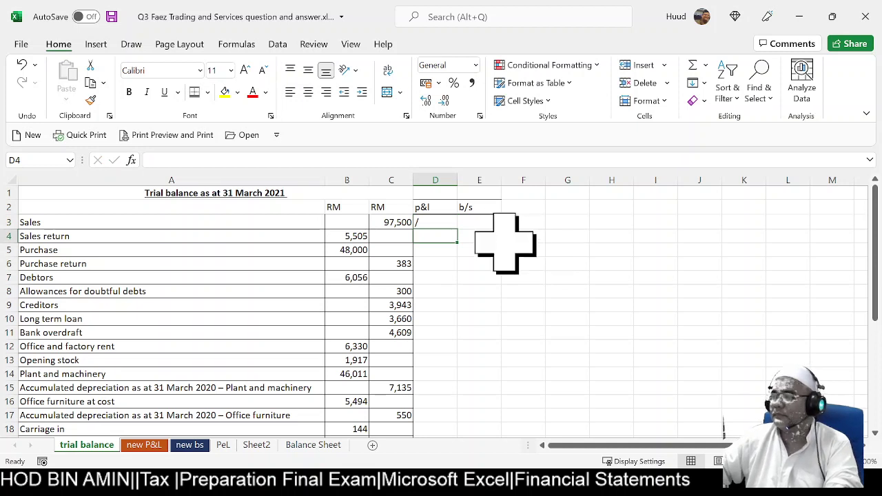
left_click(308, 92)
left_click(459, 259)
left_click(441, 227)
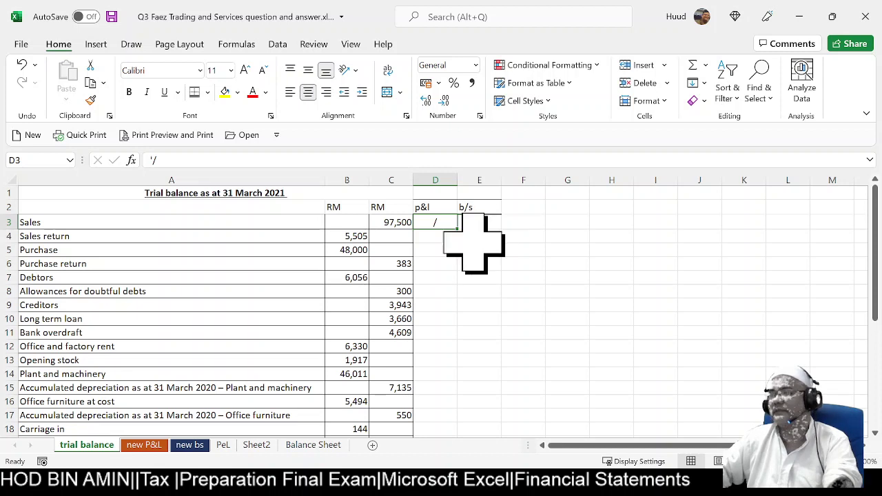
double_click(432, 220)
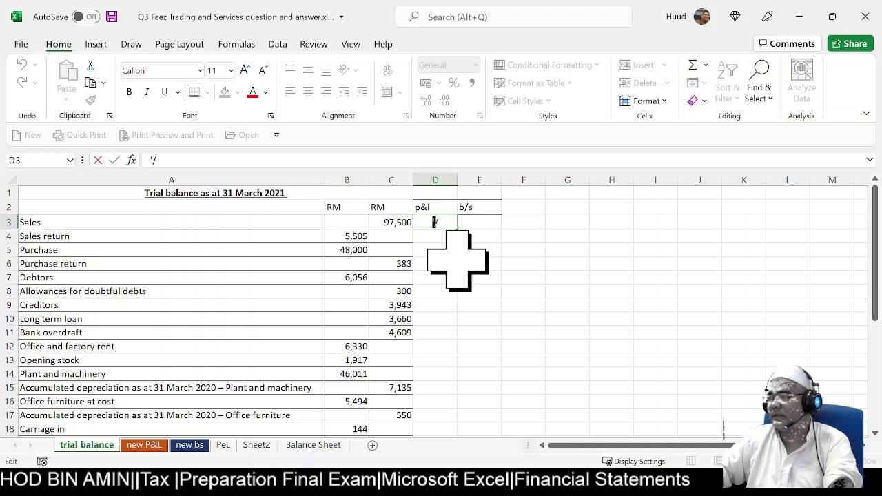
key("Escape")
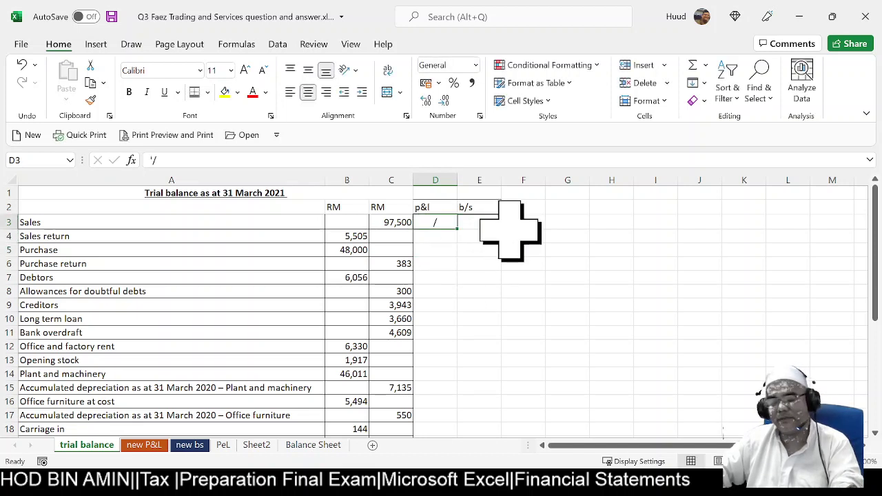
key("ctrl+c")
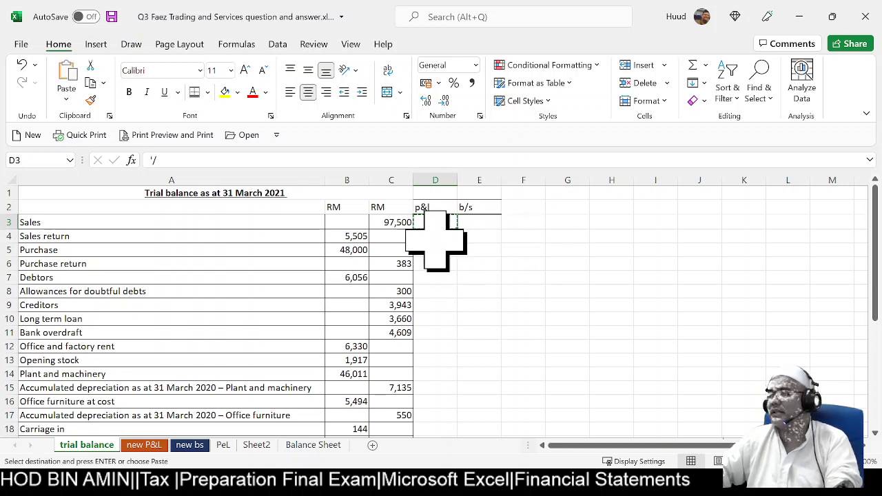
- Paste p&l ticks into D4, D5 and D6 for Sales return, Purchase and Purchase return
left_click(436, 237)
key("ctrl+v")
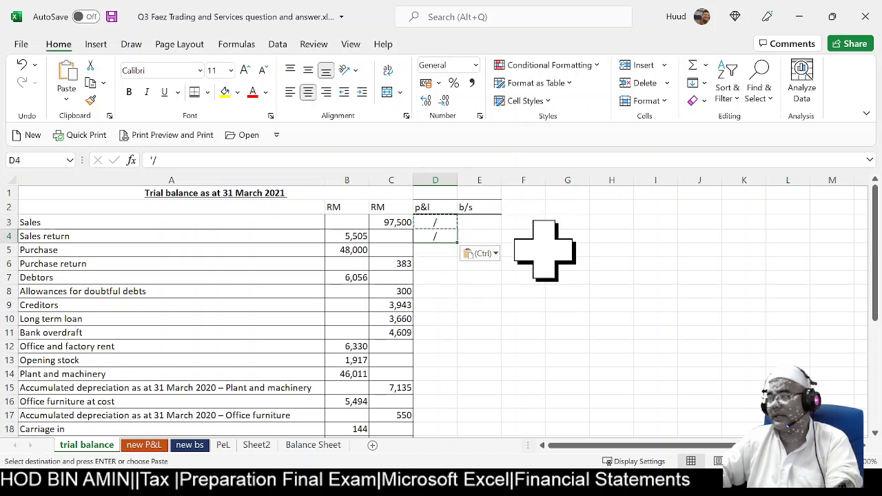
left_click(432, 250)
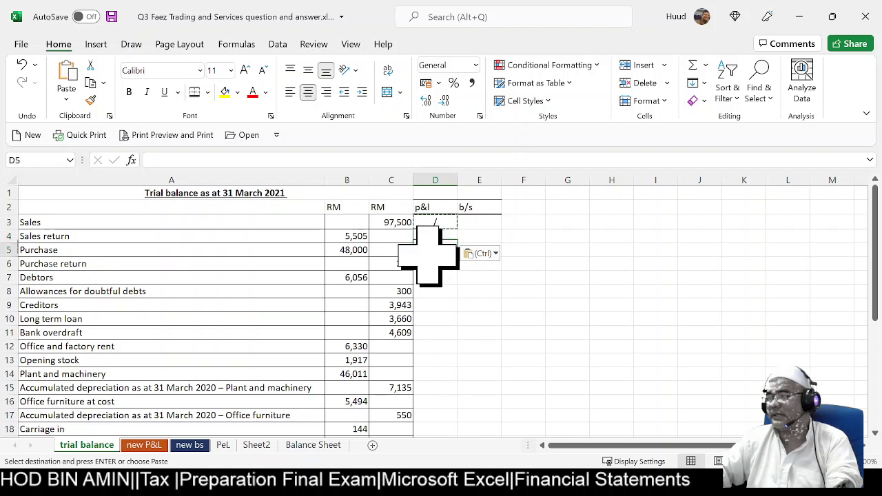
key("ctrl+v")
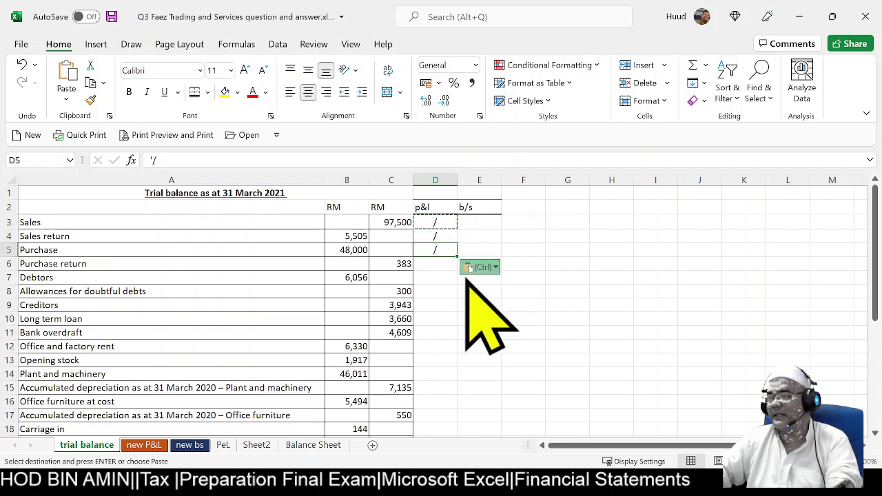
left_click(436, 263)
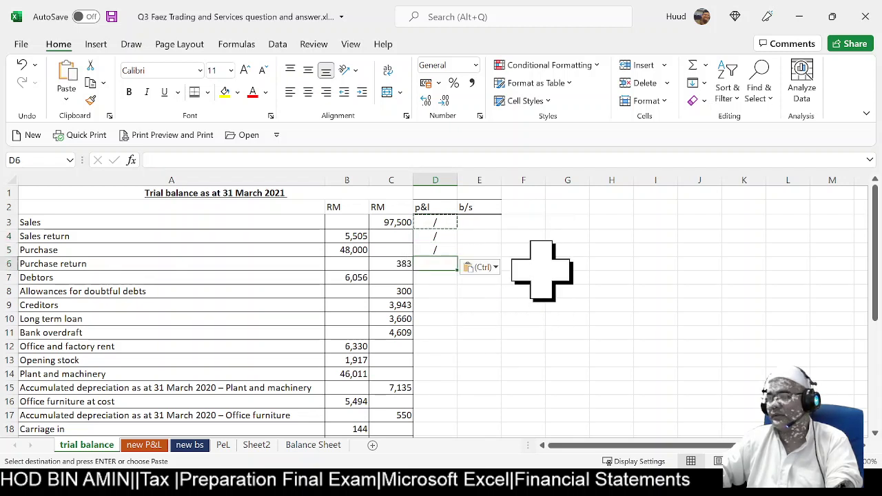
key("ctrl+v")
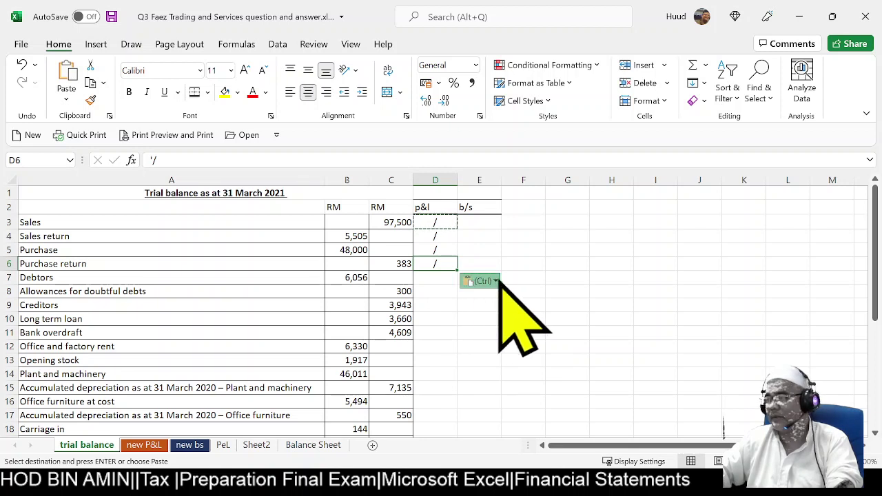
key("Escape")
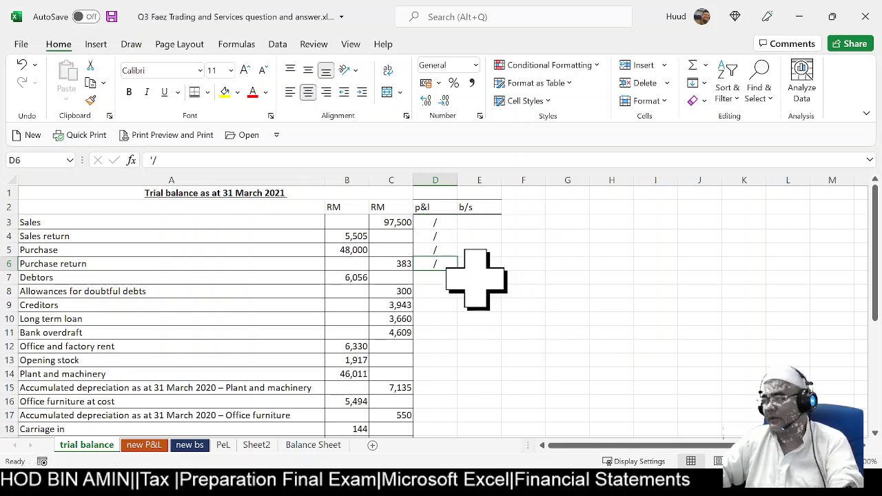
- Tick b/s for Debtors, Allowances for doubtful debts, Creditors, Long term loan and Bank overdraft
left_click(475, 276)
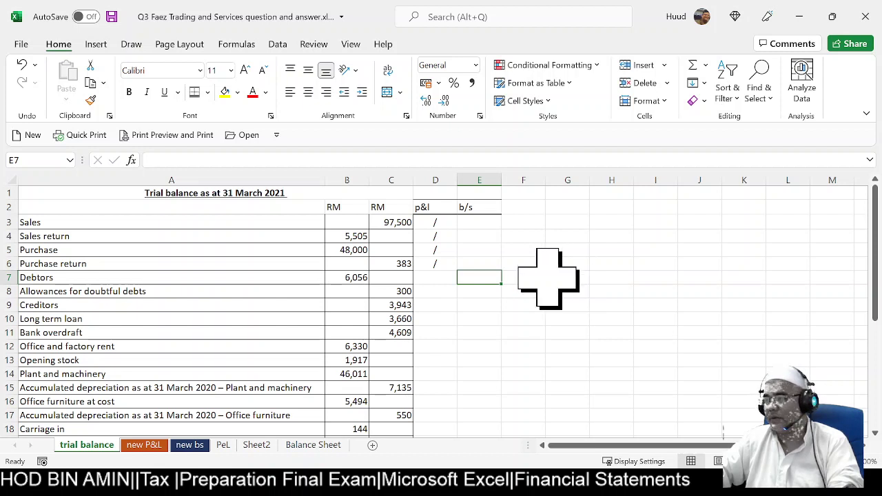
left_click(445, 263)
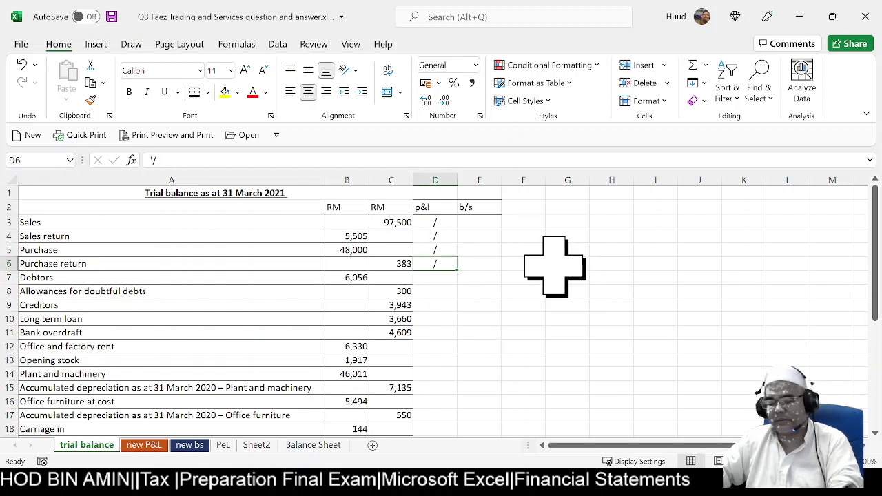
key("ctrl+c")
left_click(474, 278)
key("ctrl+v")
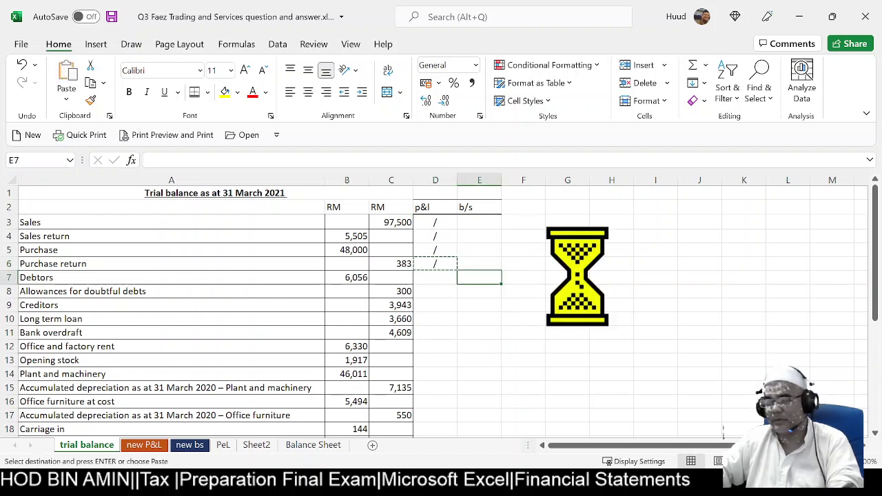
left_click(482, 292)
key("ctrl+v")
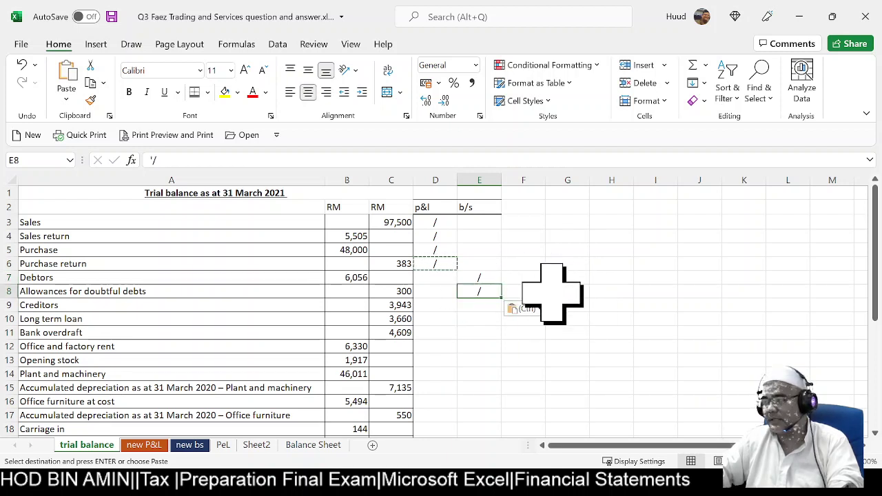
left_click(478, 305)
key("ctrl+v")
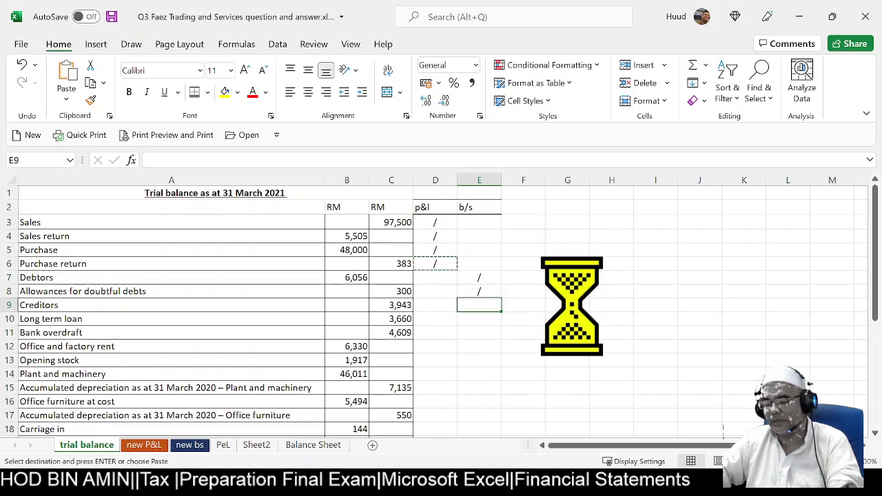
left_click(480, 319)
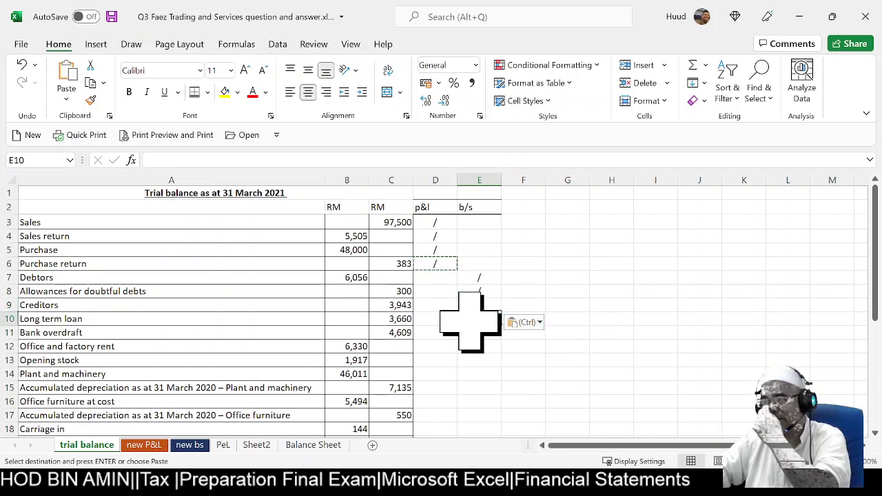
key("ctrl+v")
left_click(479, 333)
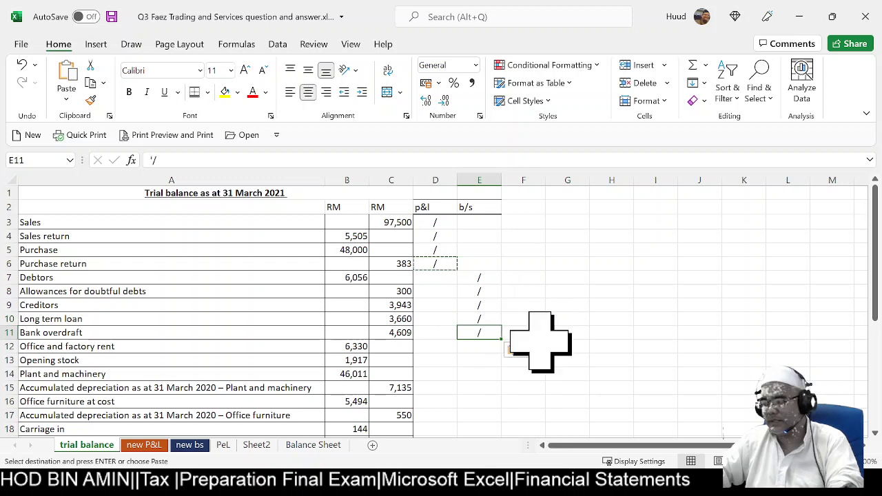
key("ctrl+v")
left_click(478, 346)
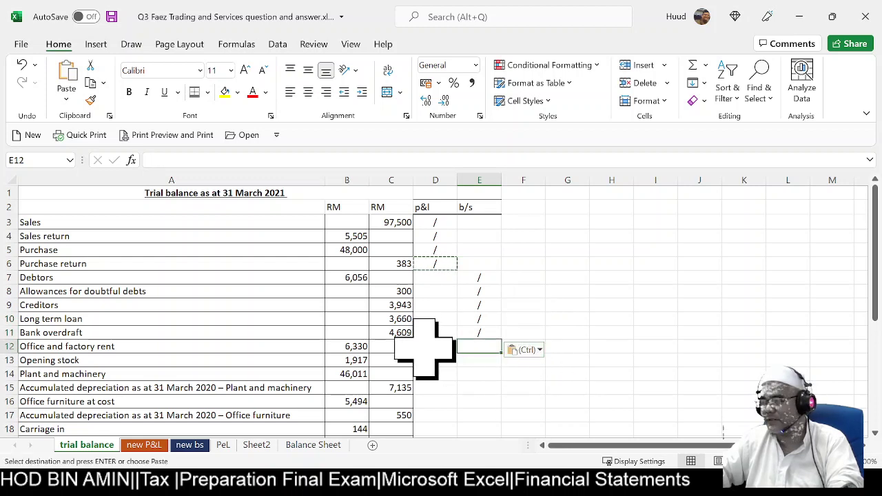
- Tick p&l for Office and factory rent and Opening stock, undoing a mistaken Plant tick
left_click(438, 347)
key("ctrl+v")
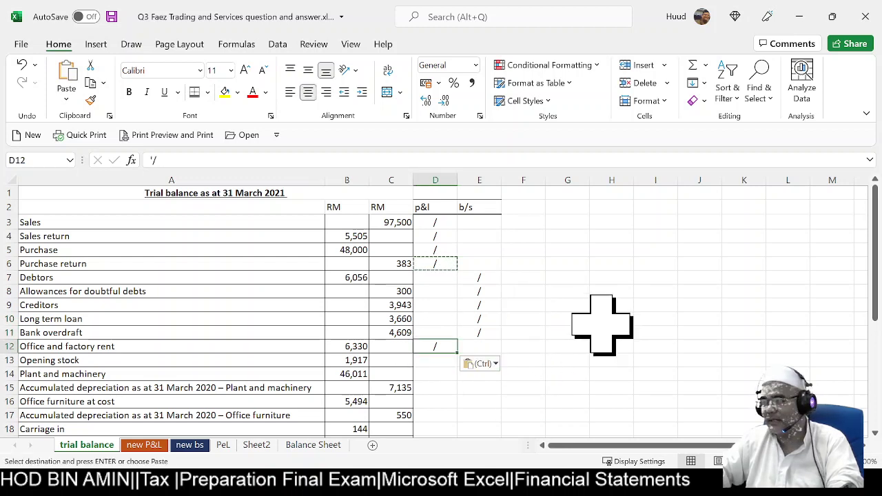
scroll(599, 322, "down", 1)
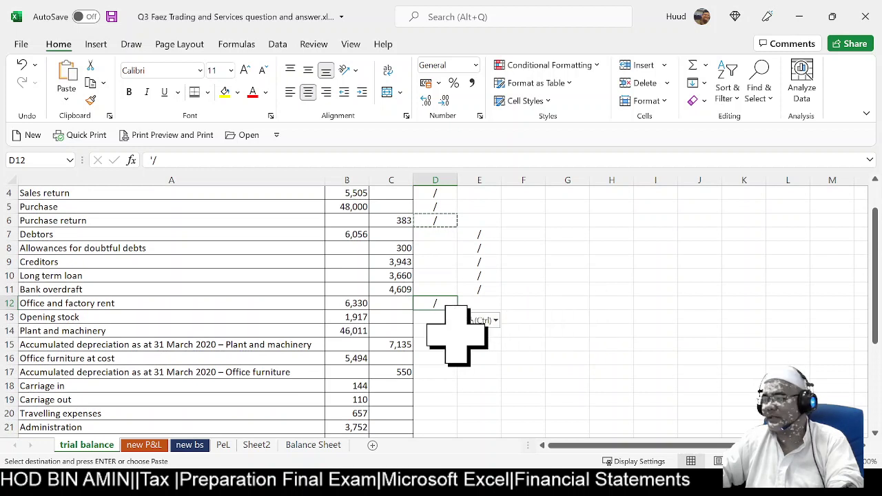
left_click(434, 318)
key("ctrl+v")
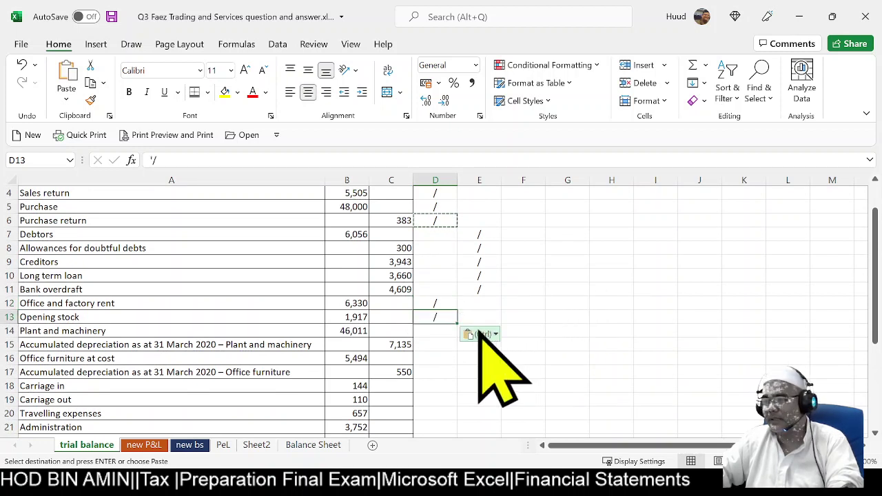
left_click(434, 332)
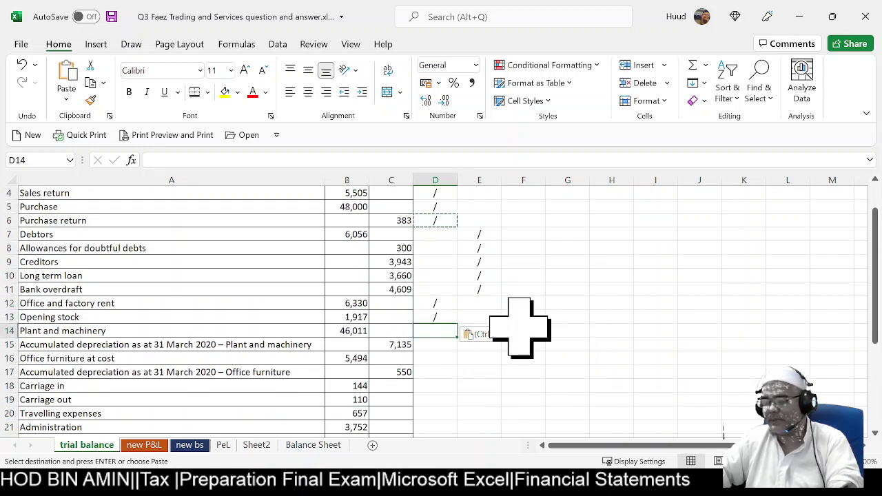
key("ctrl+v")
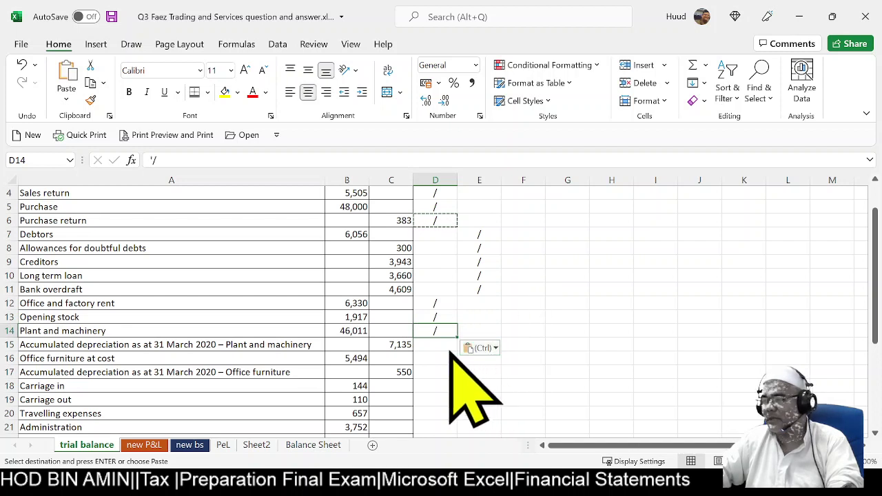
left_click(22, 64)
- Tick b/s for Plant and machinery, Office furniture at cost, and both depreciation rows
left_click(483, 333)
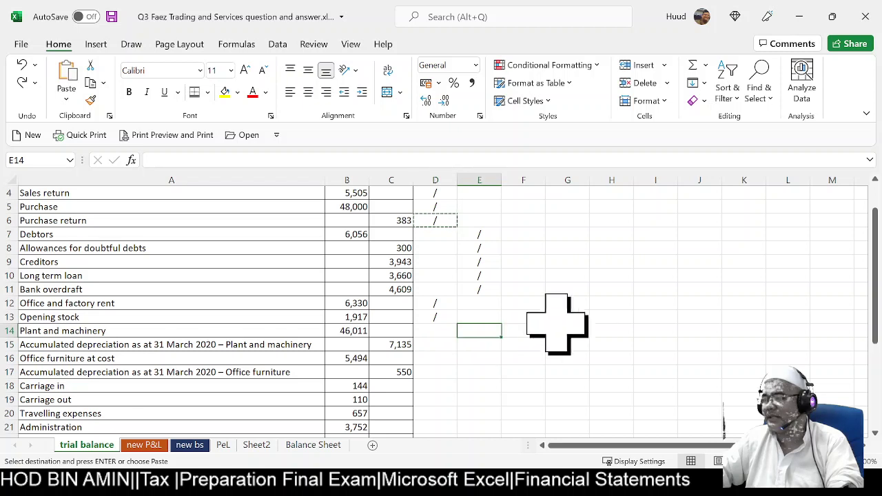
key("ctrl+v")
left_click(478, 347)
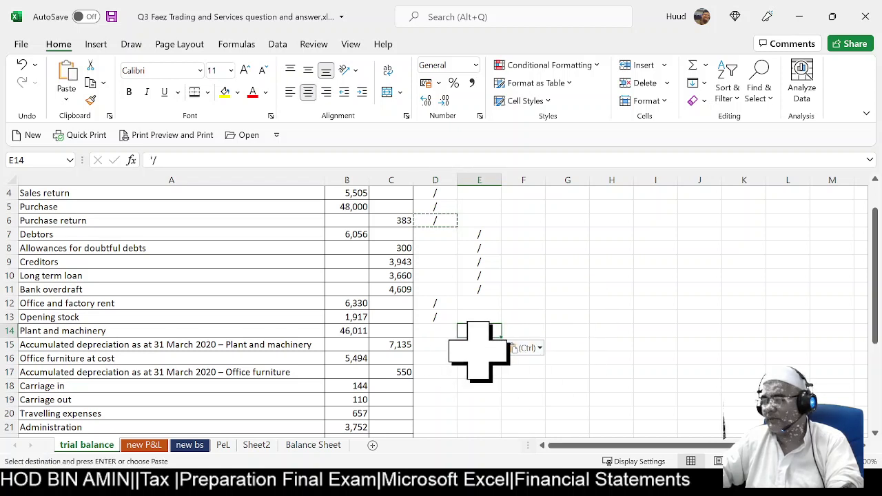
key("ctrl+v")
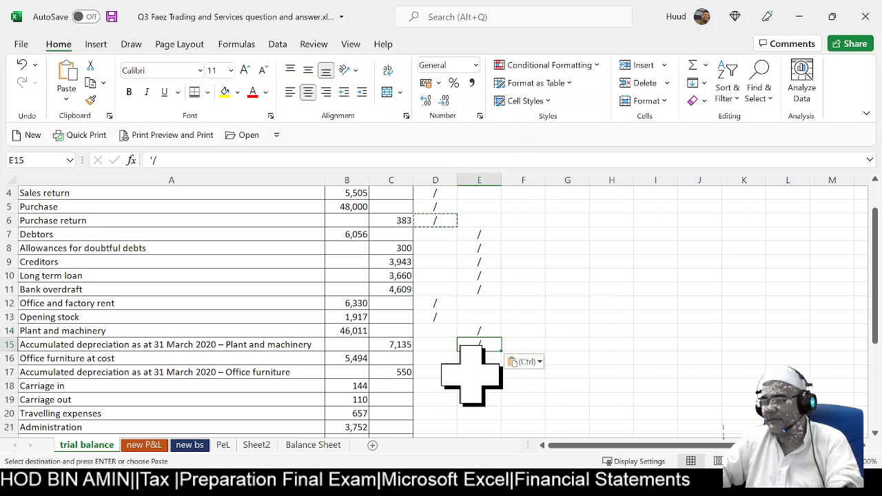
left_click(485, 359)
key("ctrl+v")
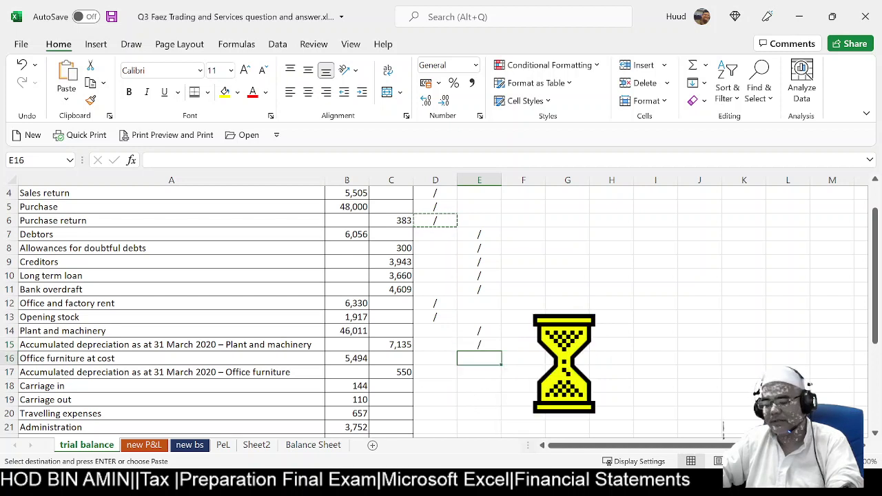
left_click(477, 373)
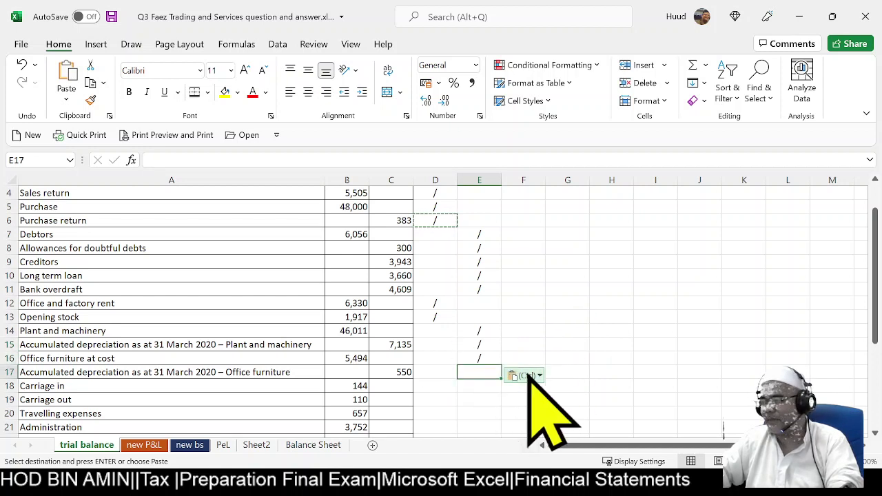
key("ctrl+v")
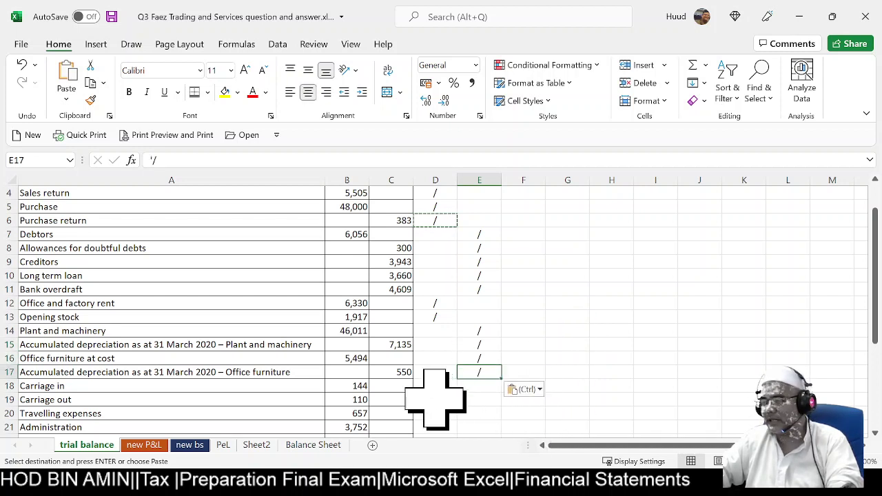
- Tick the p&l column for Carriage in
left_click(431, 388)
key("ctrl+v")
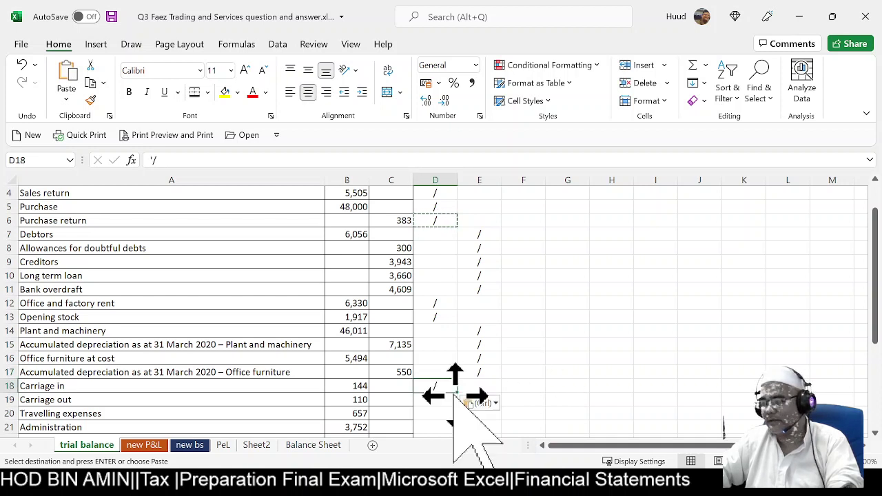
left_click(429, 402)
scroll(571, 369, "up", 1)
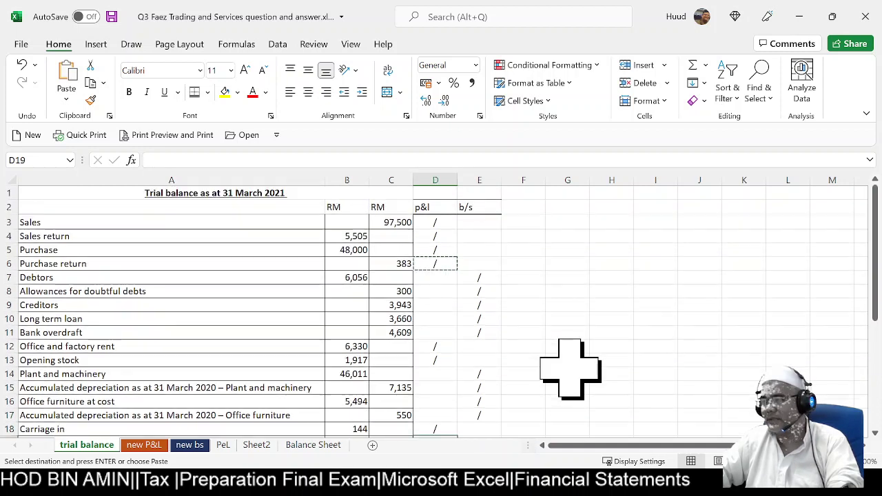
left_click(348, 207)
- Give the RM, RM, p&l and b/s header cells B2:E2 a yellow fill
left_click_drag(390, 207, 462, 206)
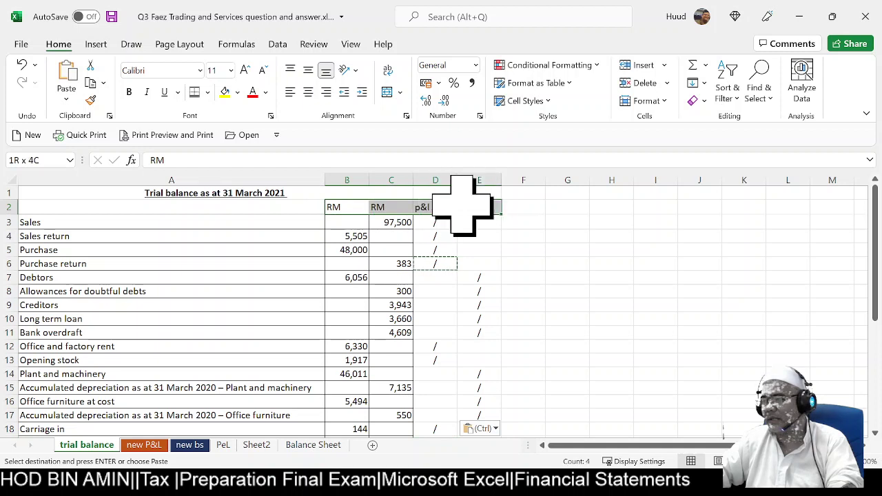
left_click(225, 92)
left_click(359, 226)
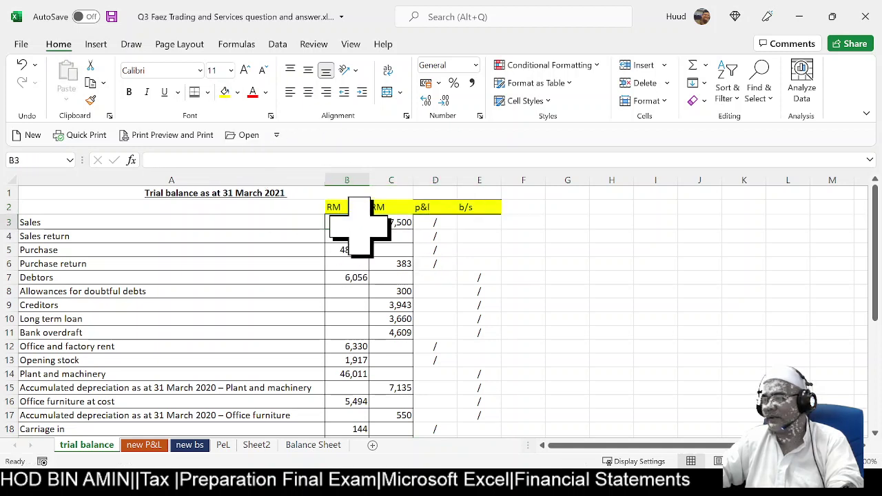
scroll(366, 227, "down", 1)
scroll(360, 226, "up", 1)
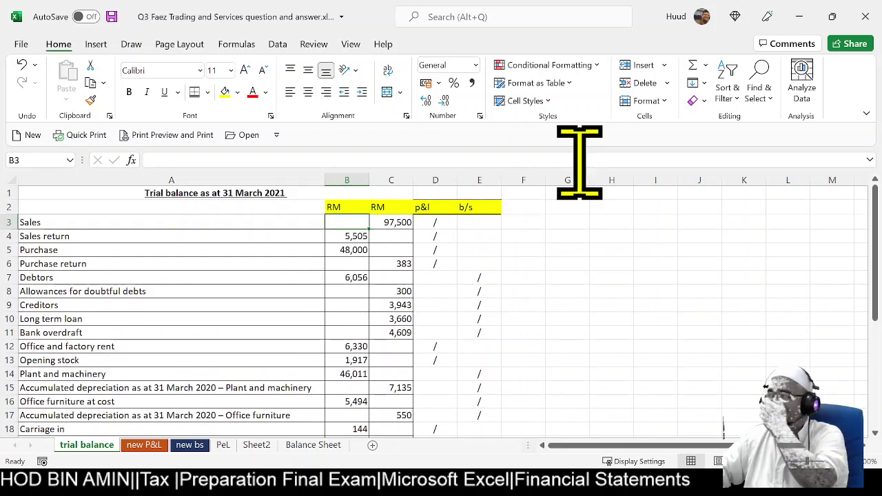
left_click(352, 44)
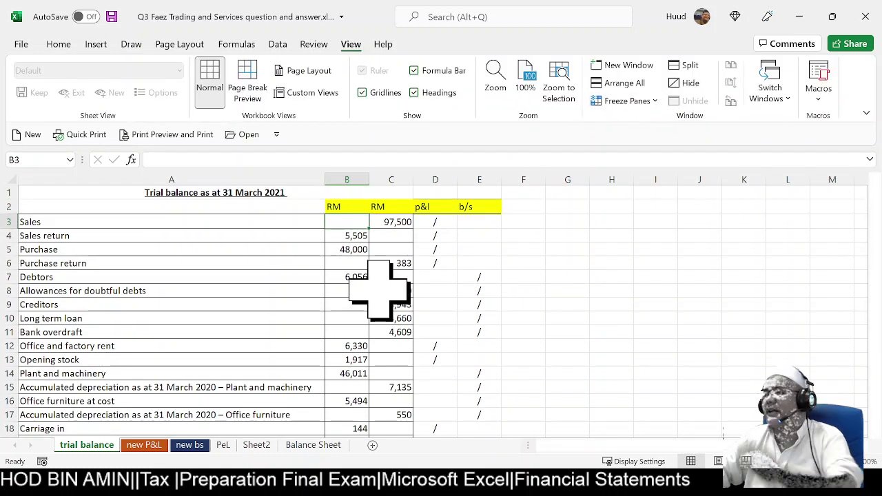
scroll(383, 290, "down", 2)
scroll(379, 286, "up", 2)
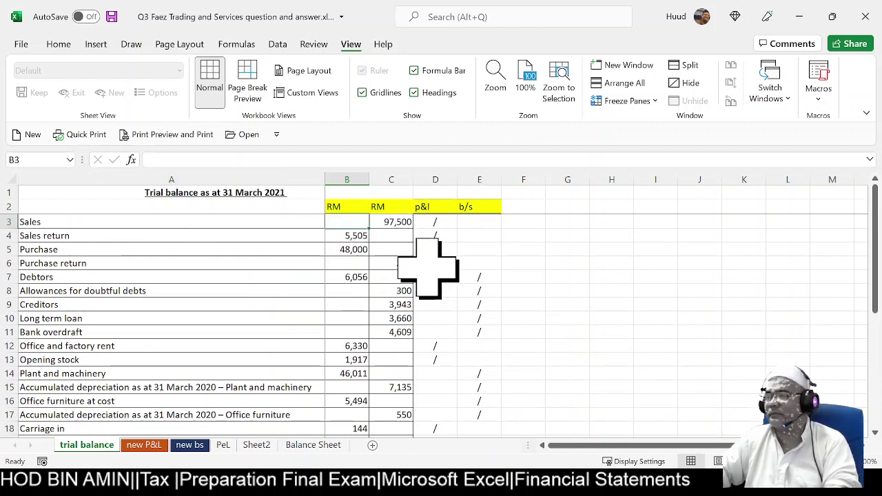
scroll(426, 256, "down", 2)
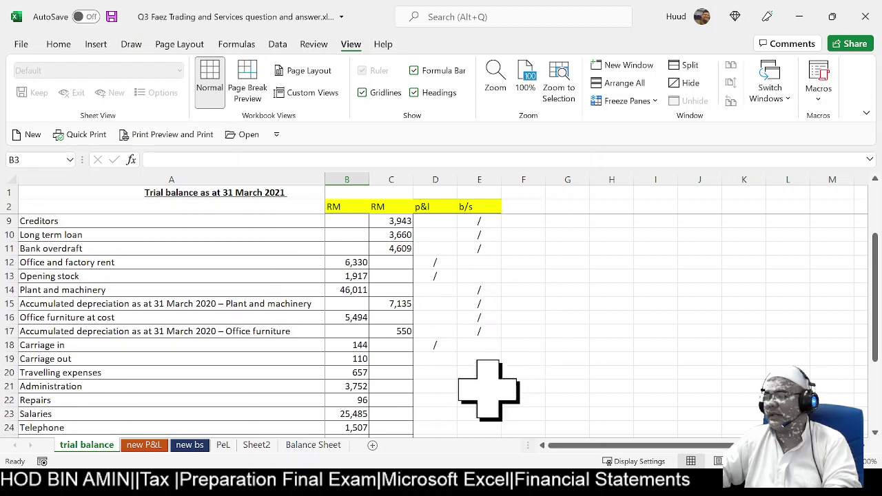
- Copy the Carriage in tick into the p&l cell for Carriage out
left_click(431, 359)
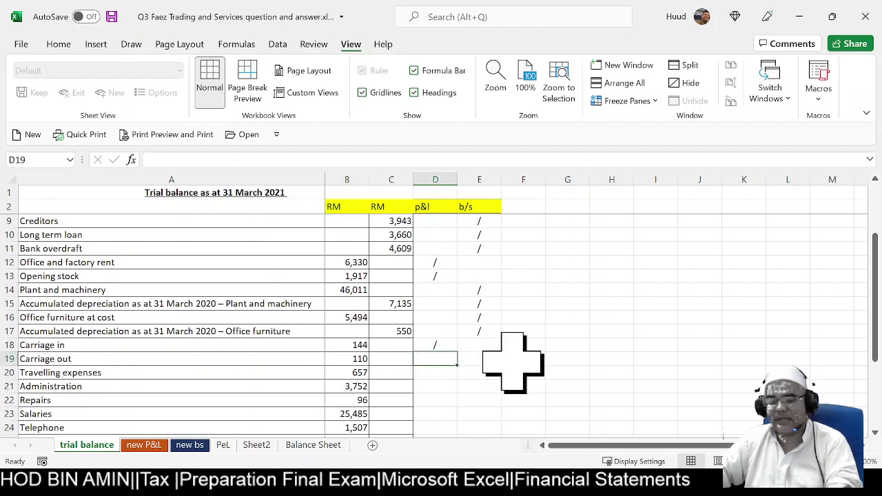
left_click(434, 345)
key("ctrl+c")
left_click(433, 359)
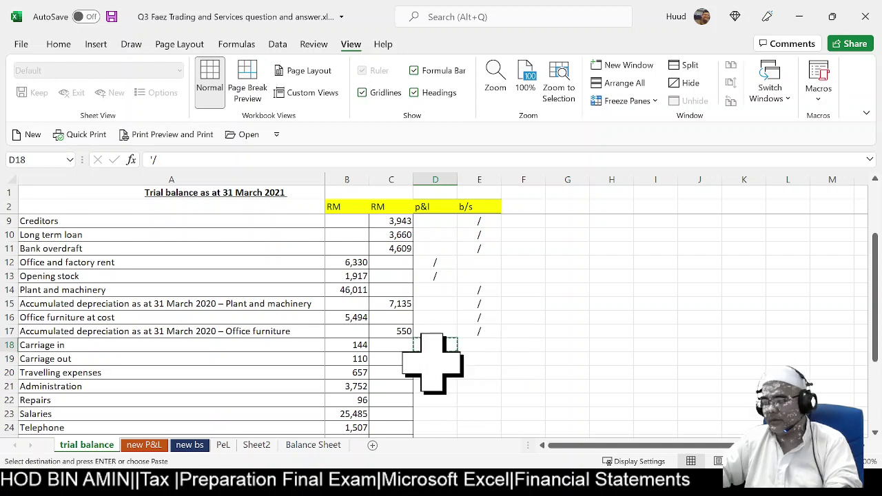
key("ctrl+v")
- Paste the p&l mark into the Travelling expenses, Administration, Repairs, Salaries and Telephone rows
left_click(435, 372)
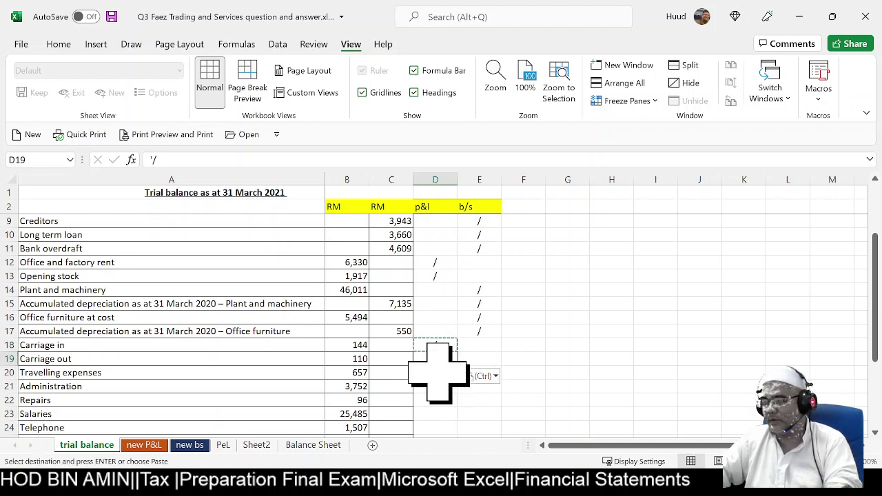
key("ctrl+v")
left_click(434, 386)
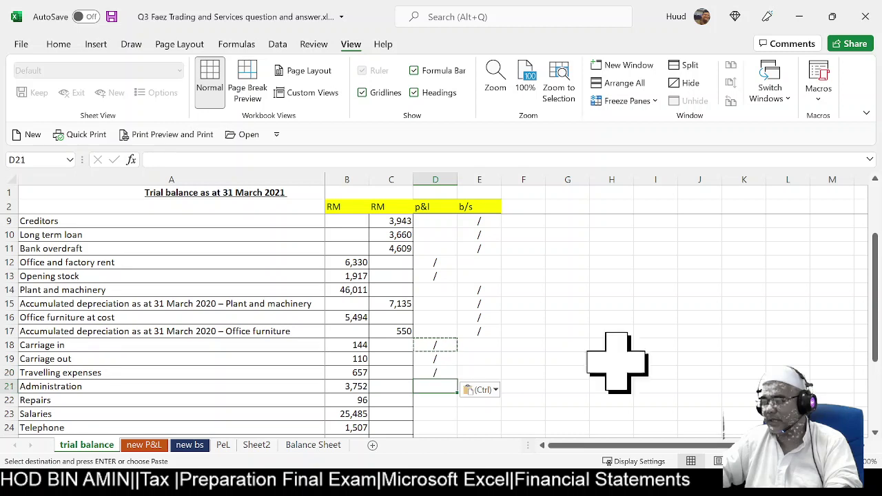
key("ctrl+v")
scroll(610, 358, "down", 3)
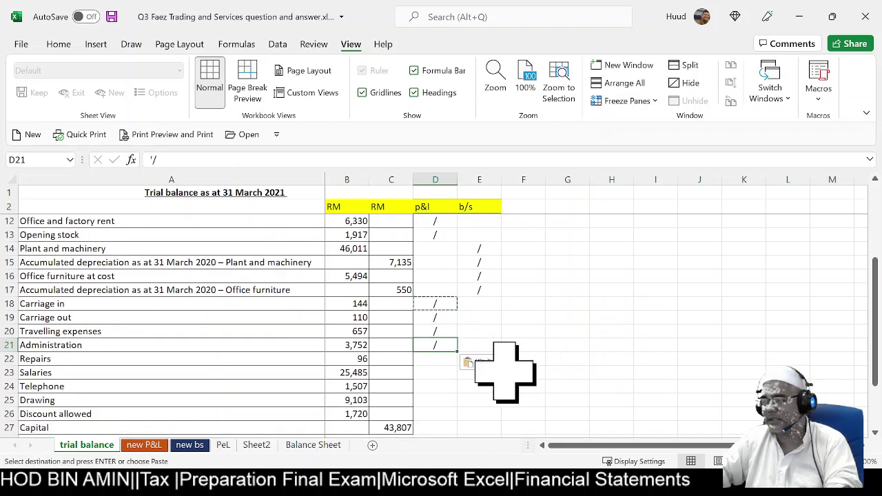
left_click(442, 363)
key("ctrl+v")
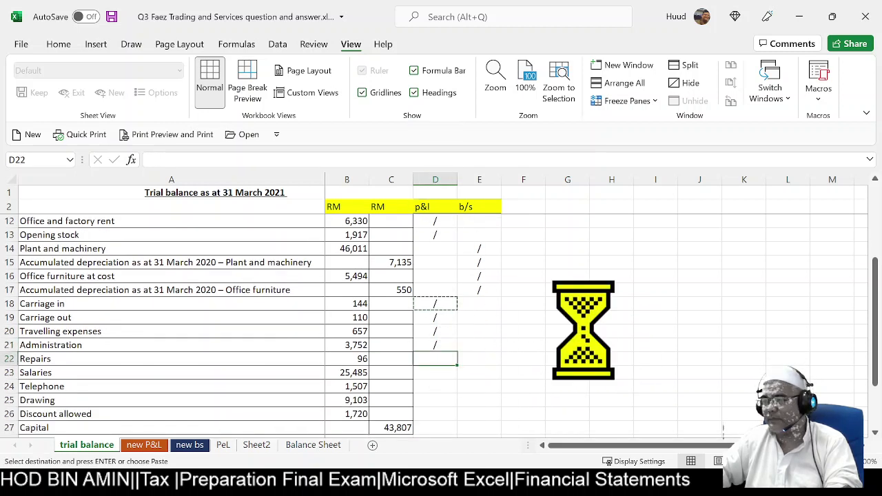
left_click(429, 377)
key("ctrl+v")
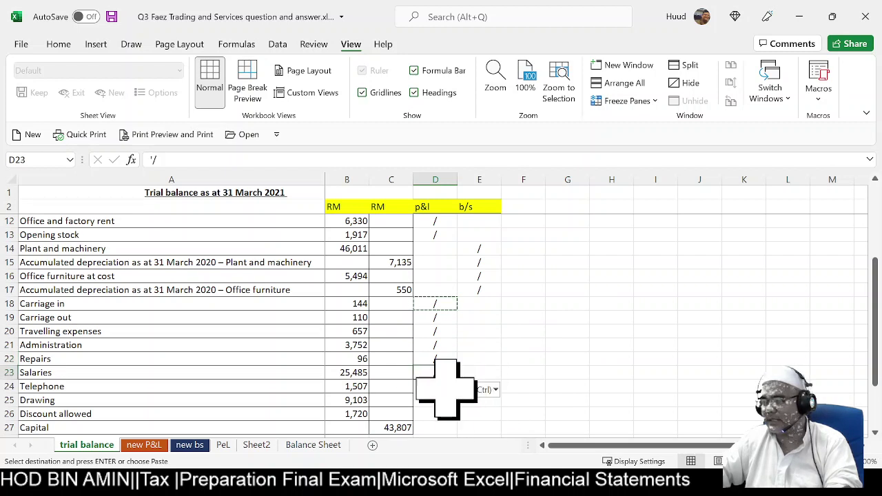
key("ctrl+v")
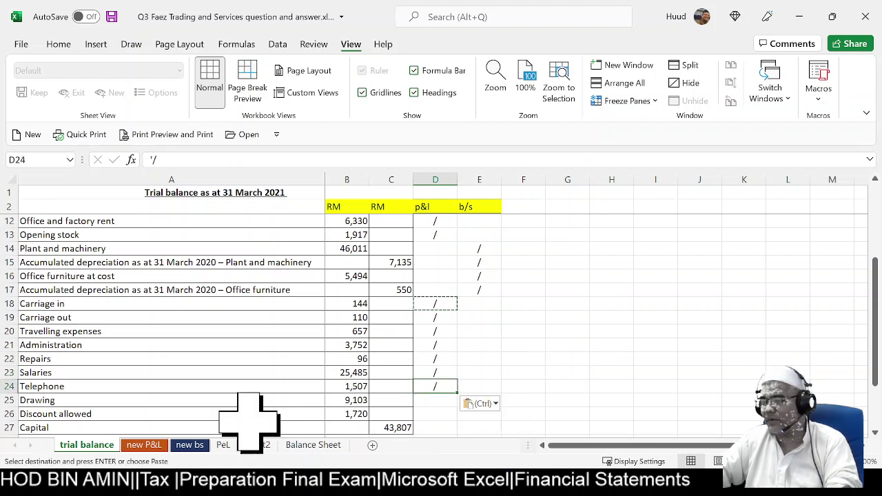
left_click(601, 358)
key("Escape")
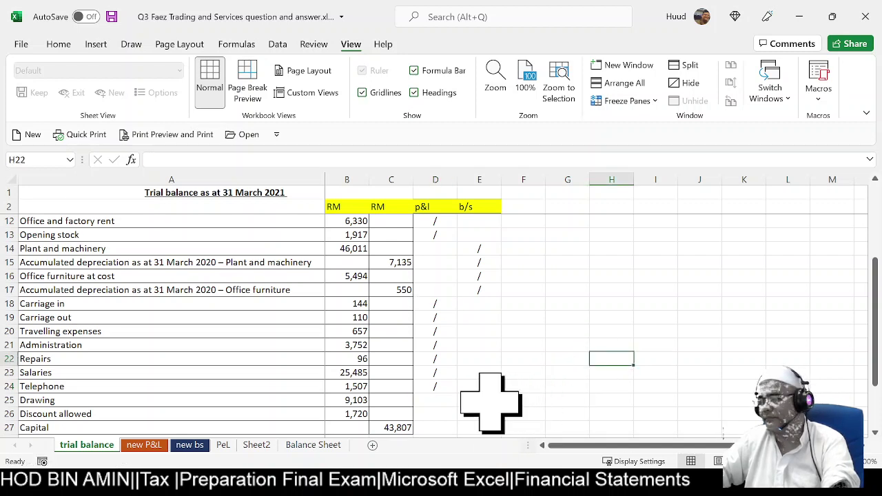
- Copy the mark to tick Drawing under b/s and Discount allowed under p&l
left_click(488, 402)
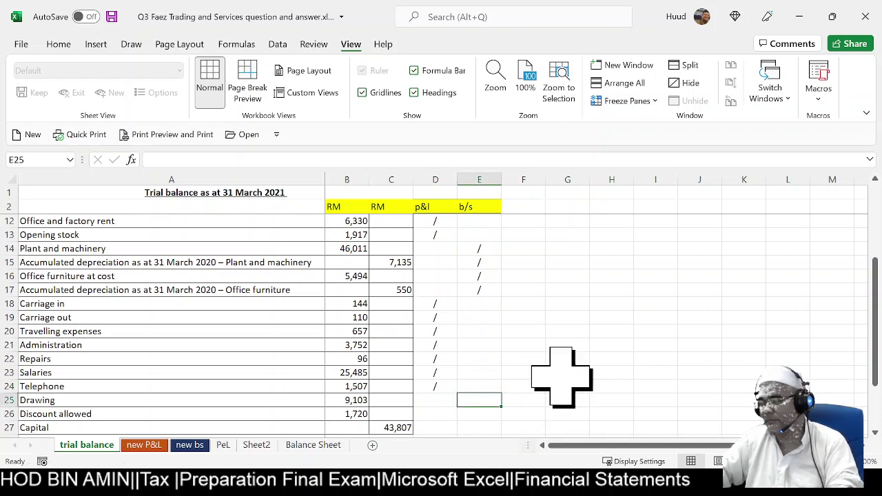
left_click(424, 386)
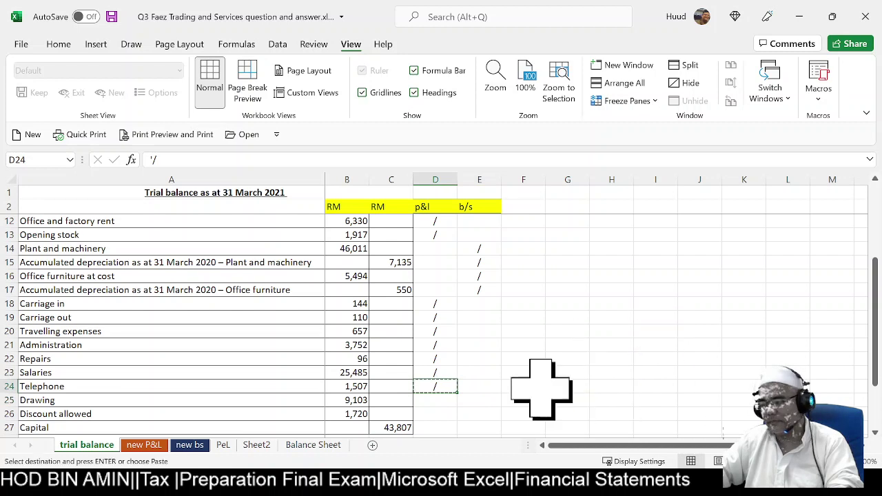
key("ctrl+c")
left_click(487, 399)
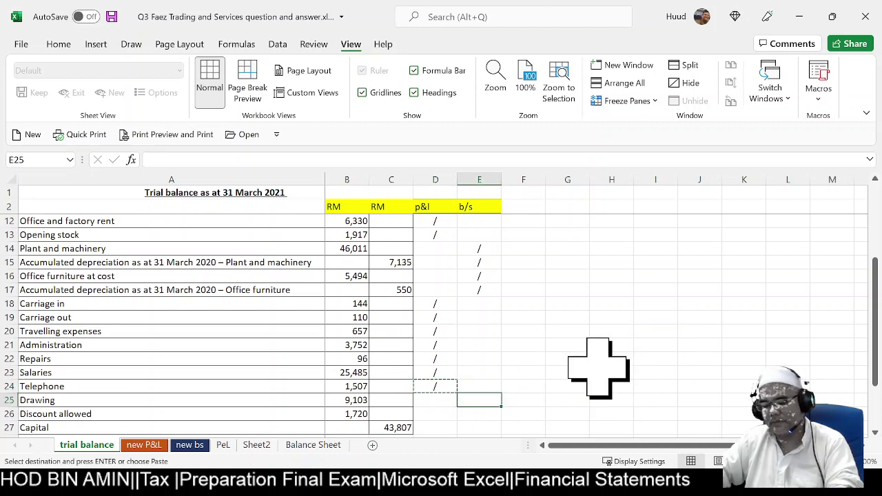
key("ctrl+v")
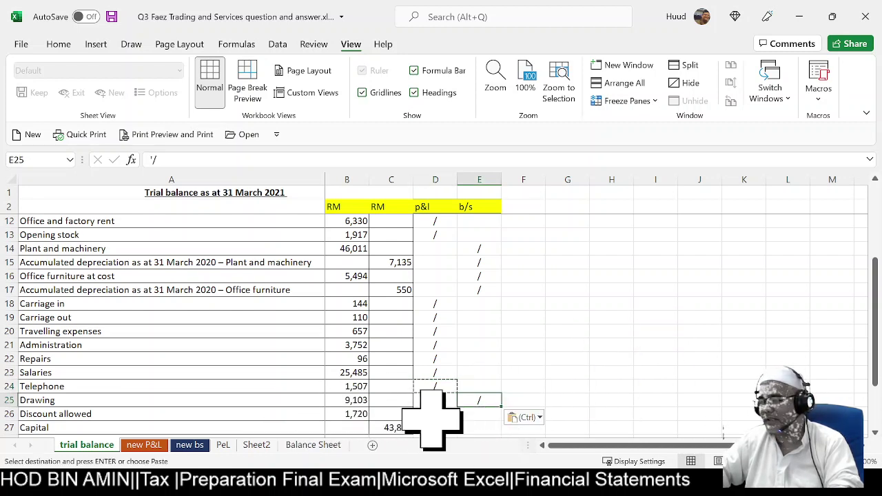
left_click(438, 414)
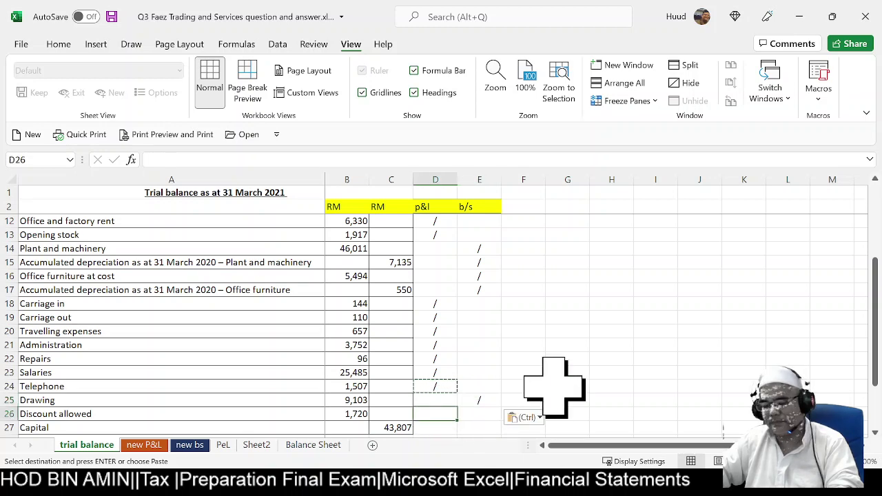
key("ctrl+v")
scroll(555, 358, "down", 1)
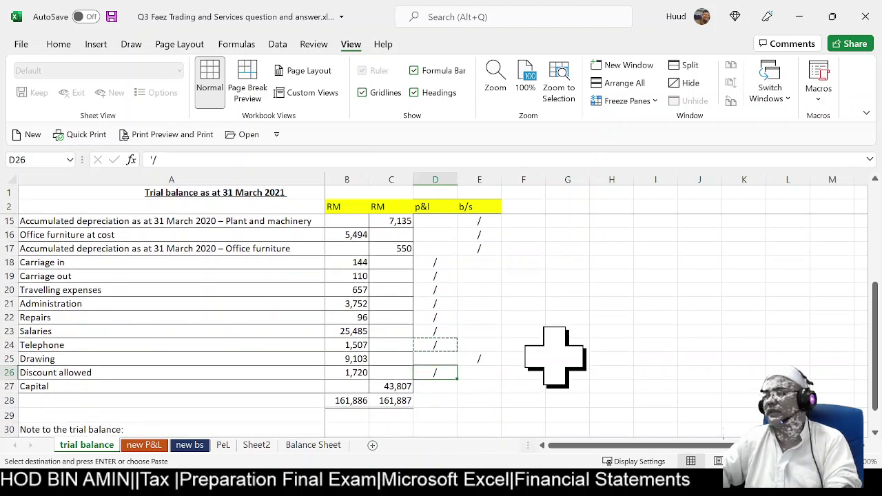
scroll(555, 357, "up", 3)
scroll(555, 357, "up", 1)
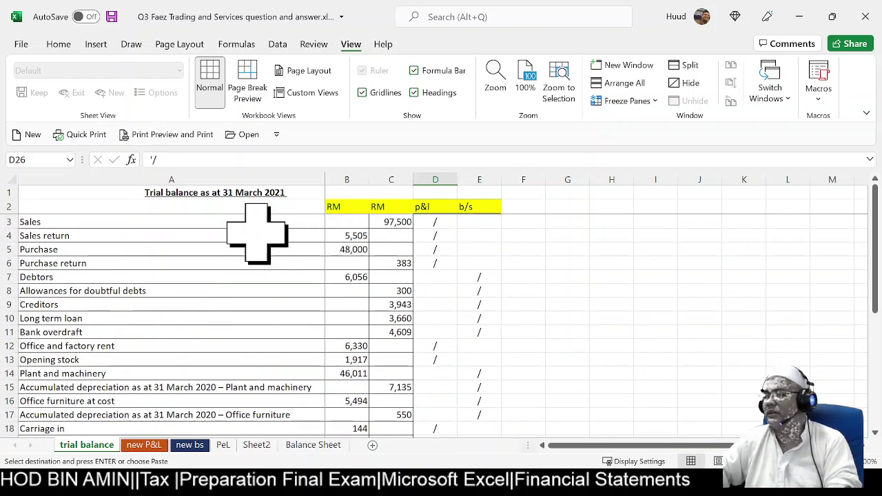
left_click(181, 224)
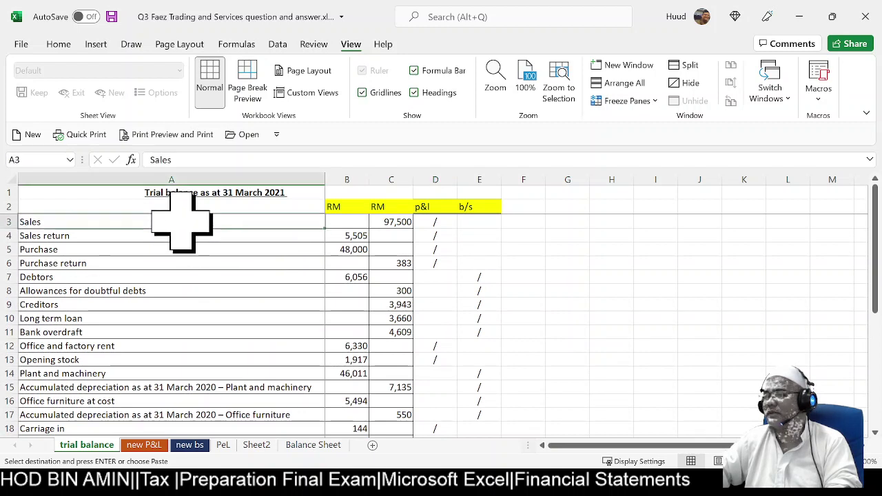
- Enter 'Revenue & Expenses' in D1 and 'Asset,Liabilities & Equity' in E1 above the headers
left_click(441, 192)
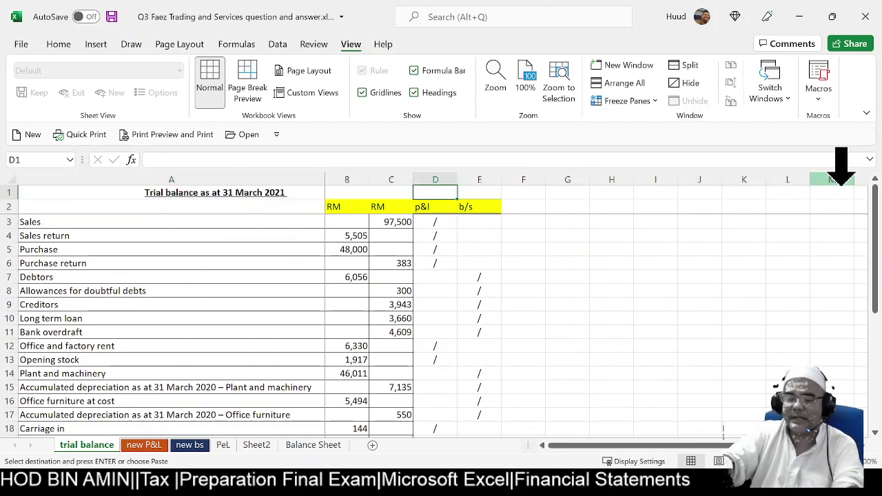
type("r")
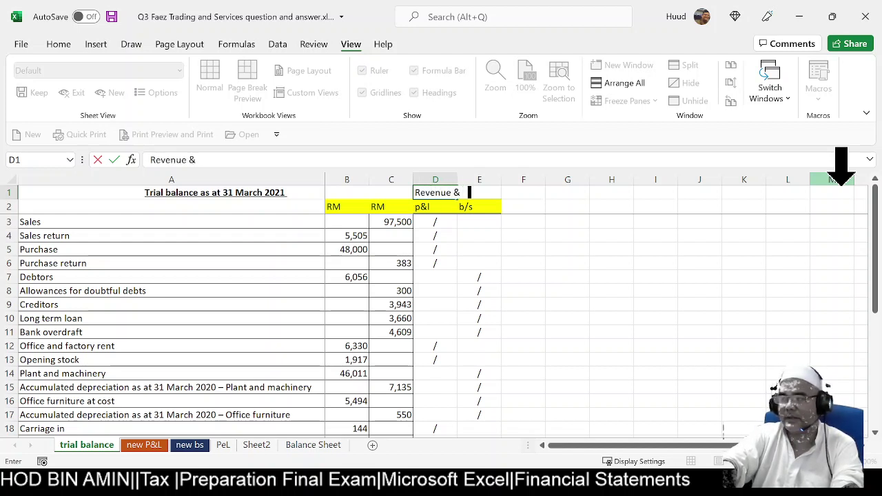
key("Return")
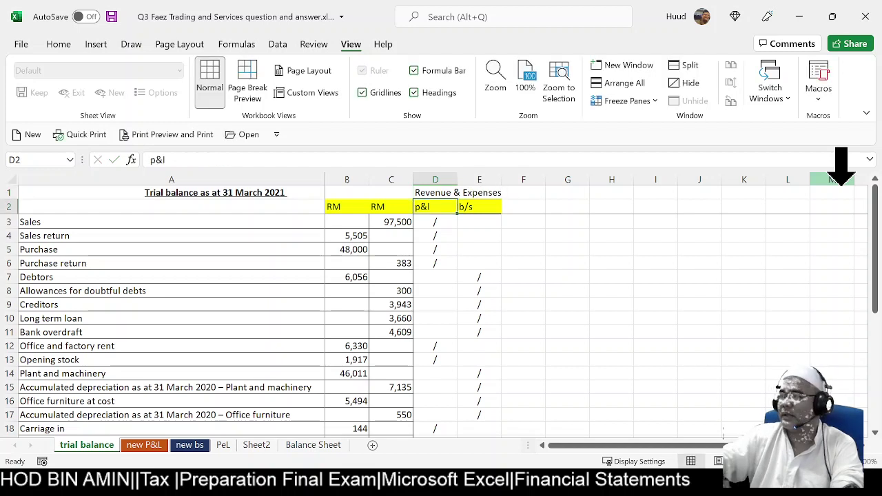
left_click(482, 194)
type("Asset,Liabilities & Equity")
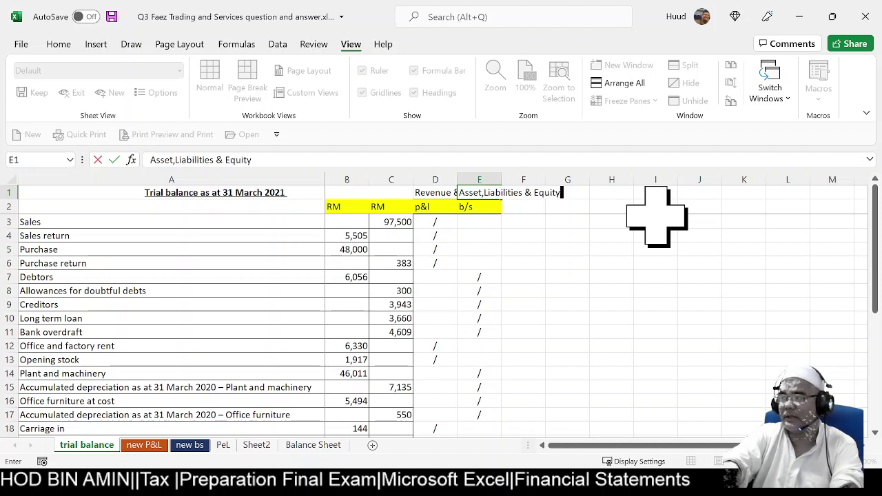
key("Return")
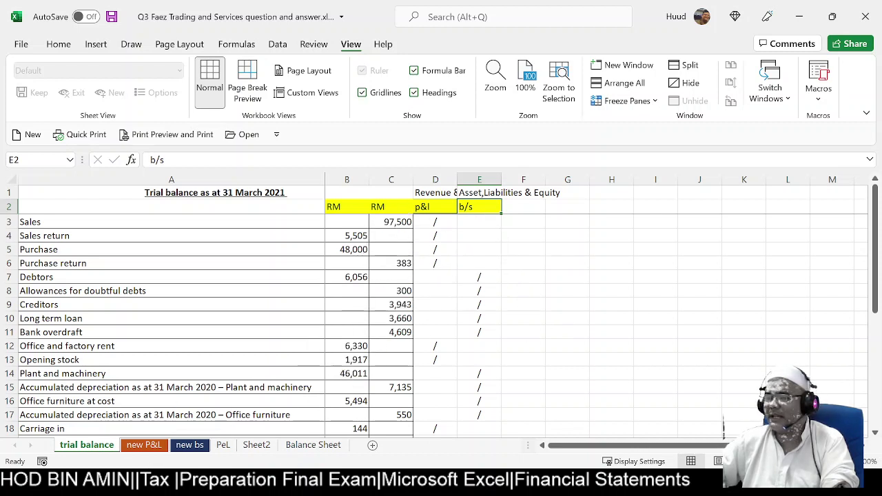
- On the new P&L sheet, link the Sales amount to the trial balance's 97,500
left_click(155, 448)
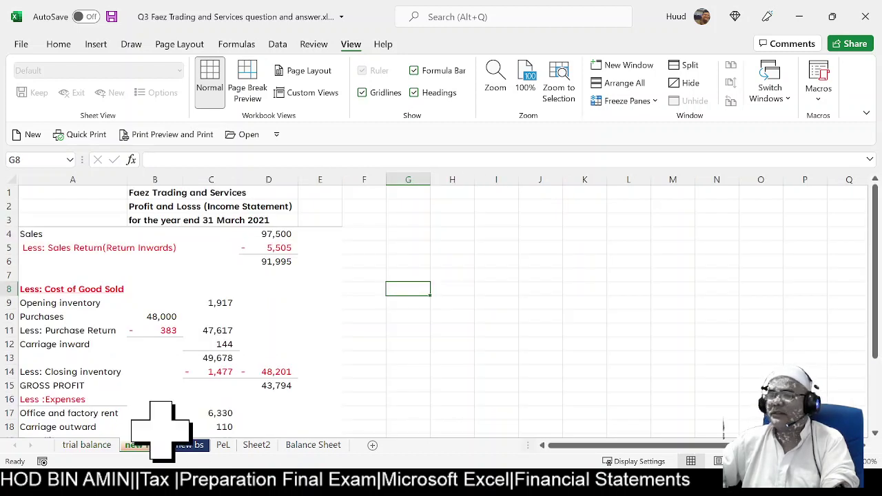
left_click(271, 235)
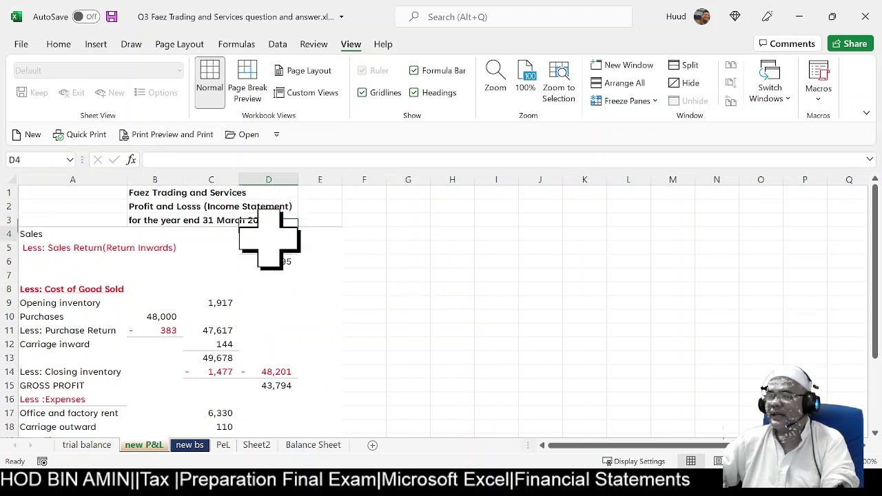
type("+I12")
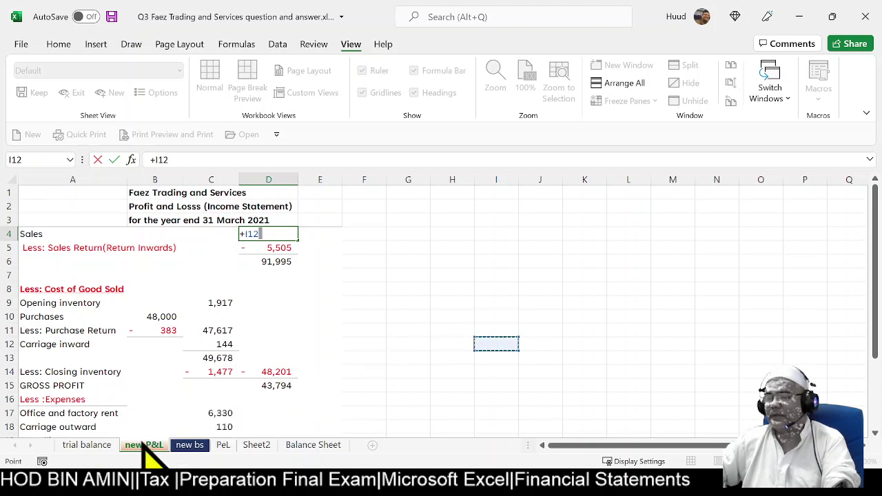
left_click(104, 445)
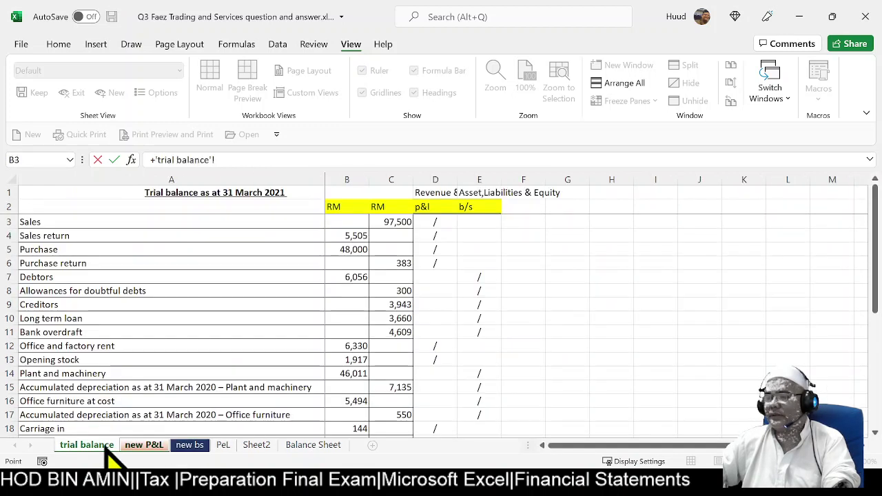
left_click(394, 223)
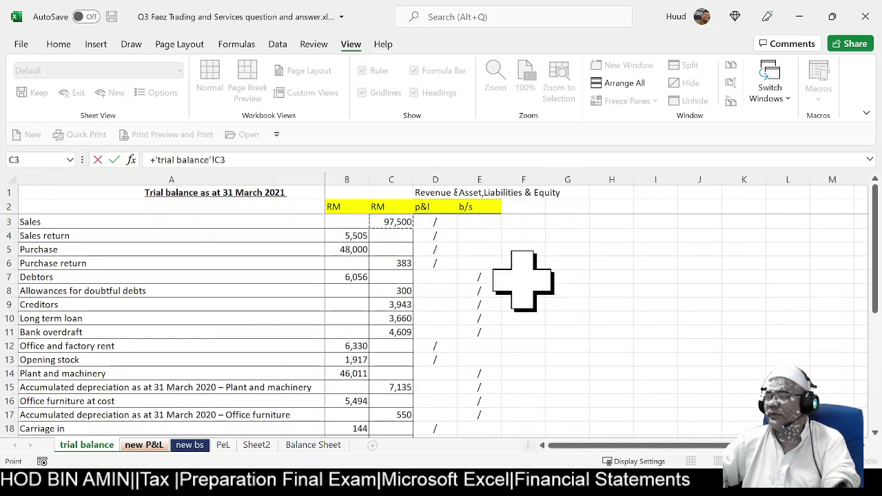
key("Return")
type("-5505")
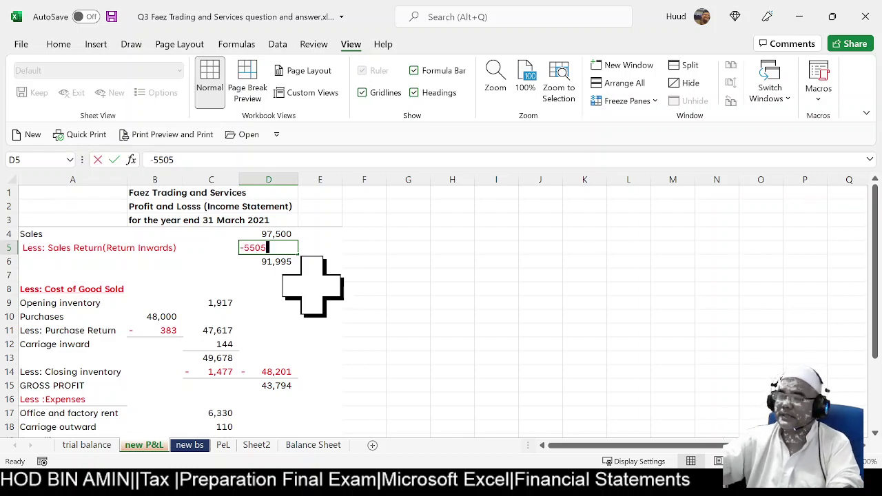
- Link the sales return amount to its trial balance figure
type("+")
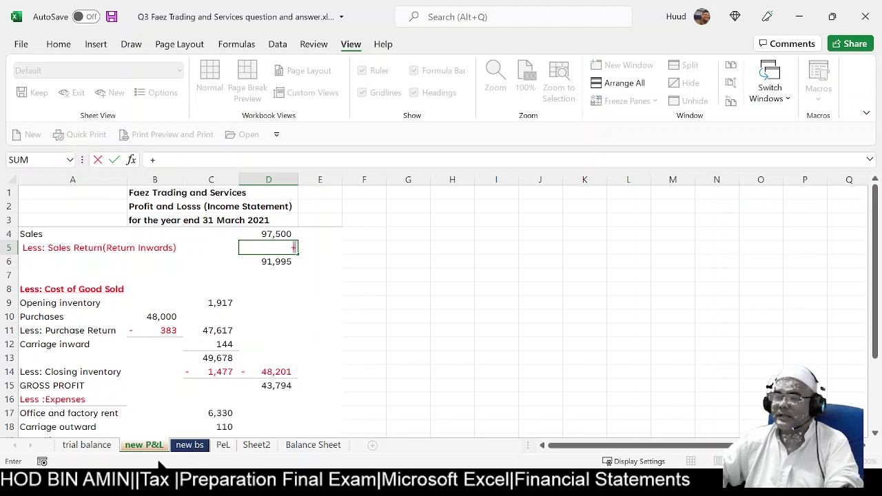
key("Escape")
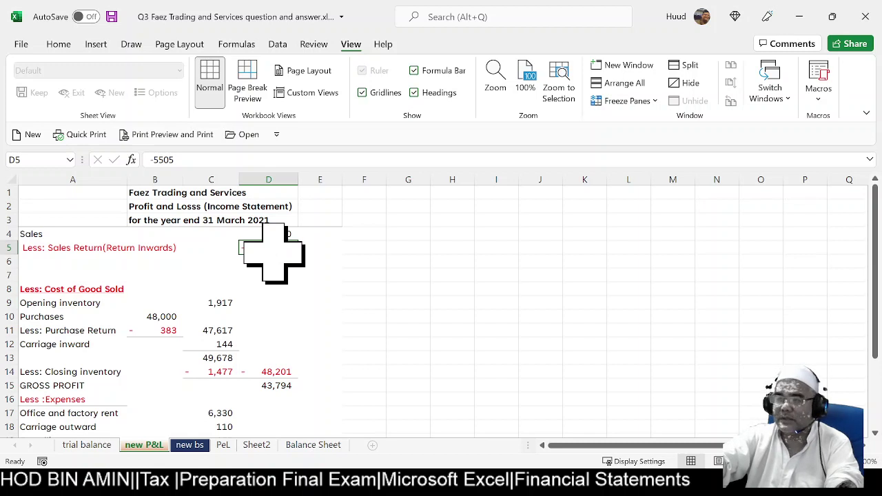
type("=")
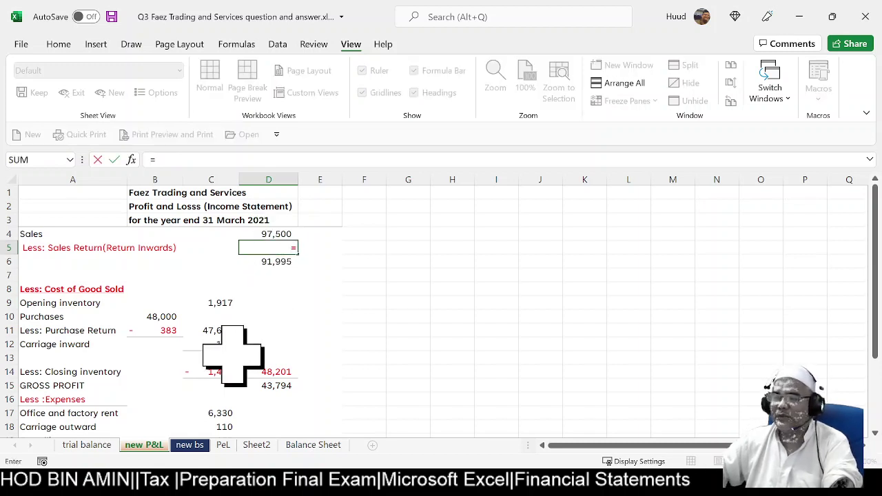
left_click(104, 448)
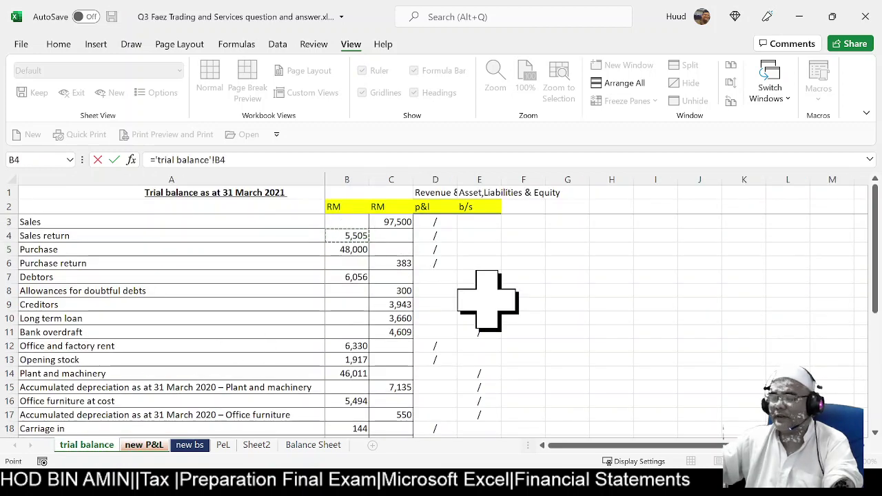
key("Return")
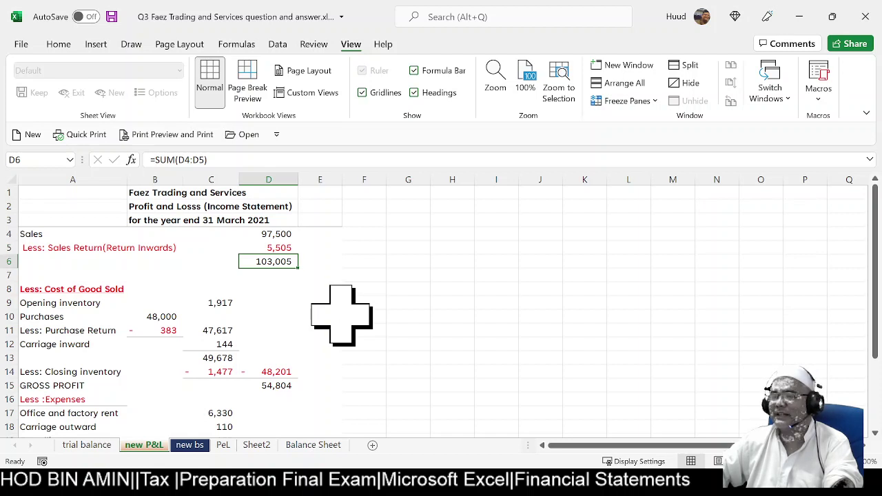
- Make D6 compute D4 minus D5, giving net sales of 91,995
type("+")
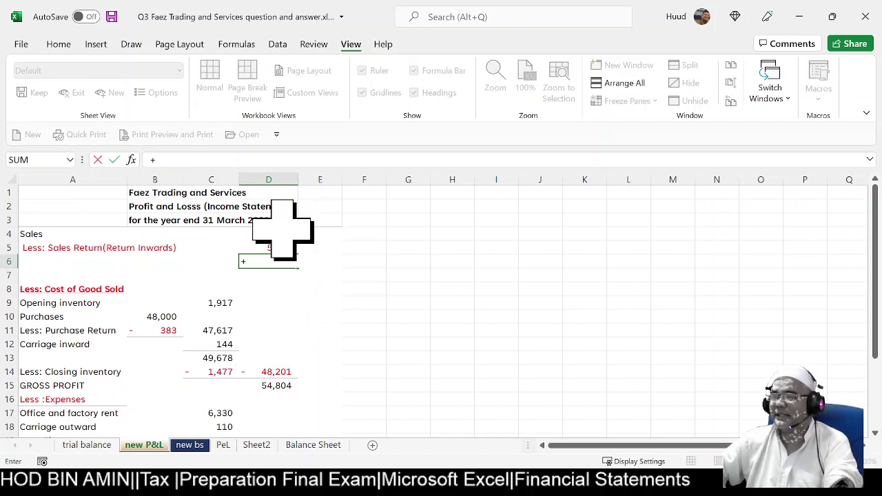
left_click(283, 233)
type("-")
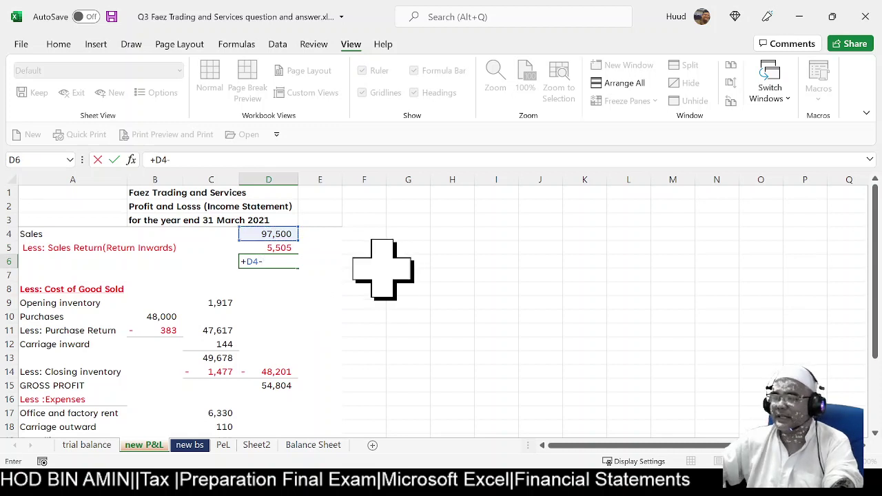
left_click(271, 247)
key("Return")
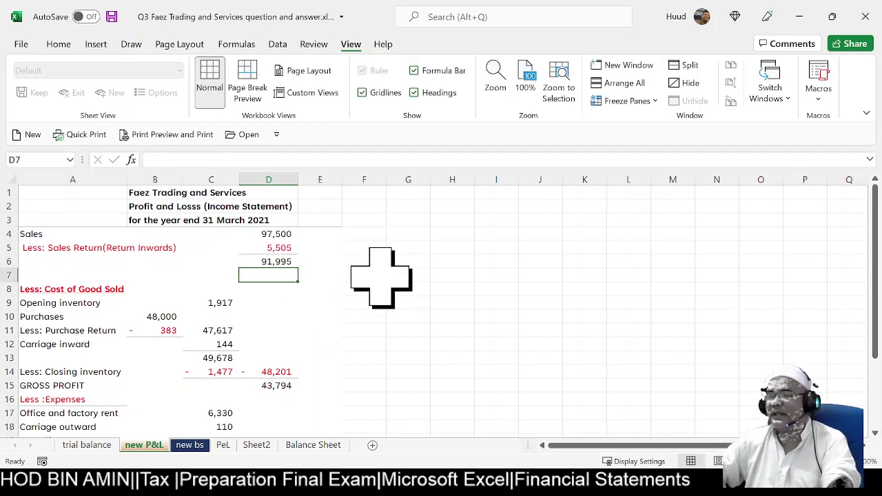
- Link opening inventory in C9 to the trial balance's opening stock in B13
left_click(214, 305)
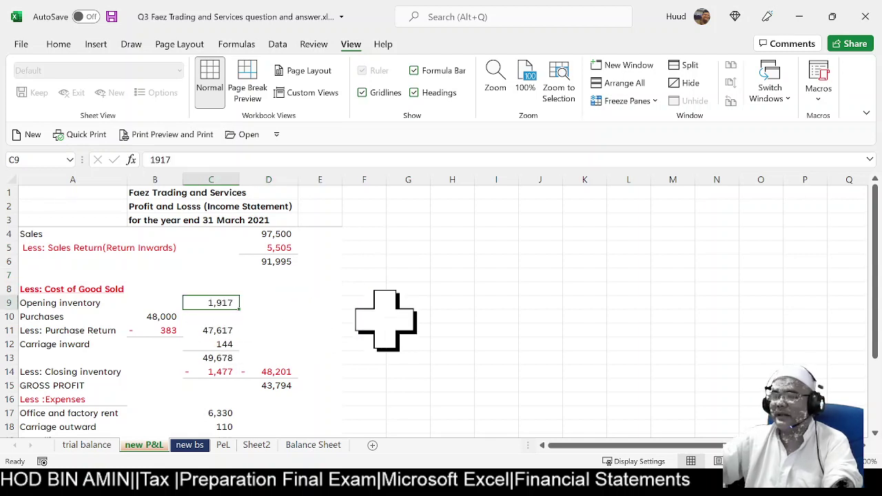
type("+")
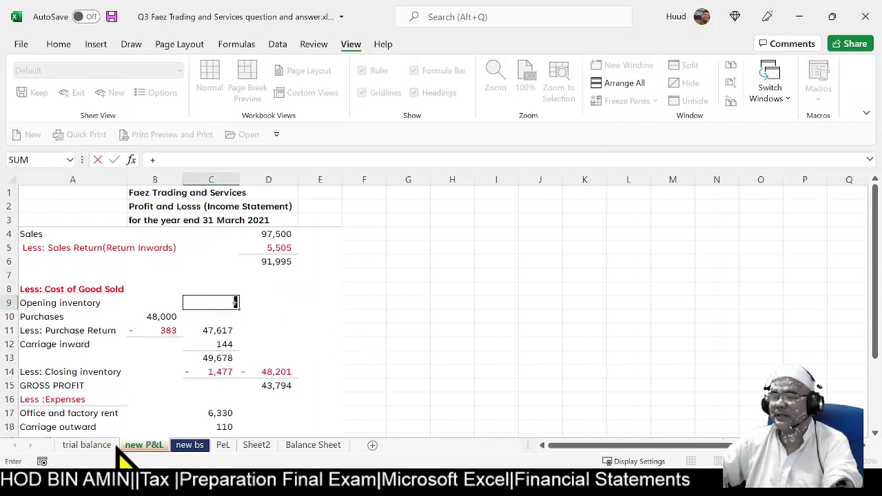
left_click(107, 446)
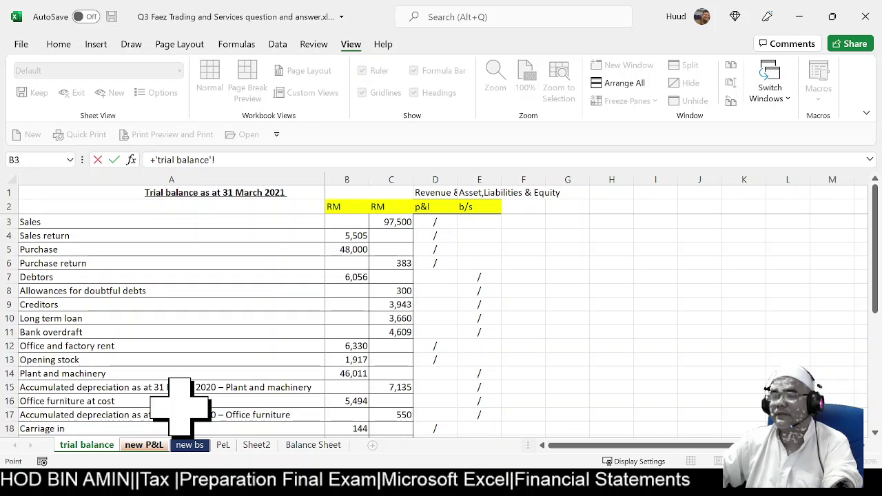
scroll(187, 386, "down", 2)
scroll(190, 391, "up", 2)
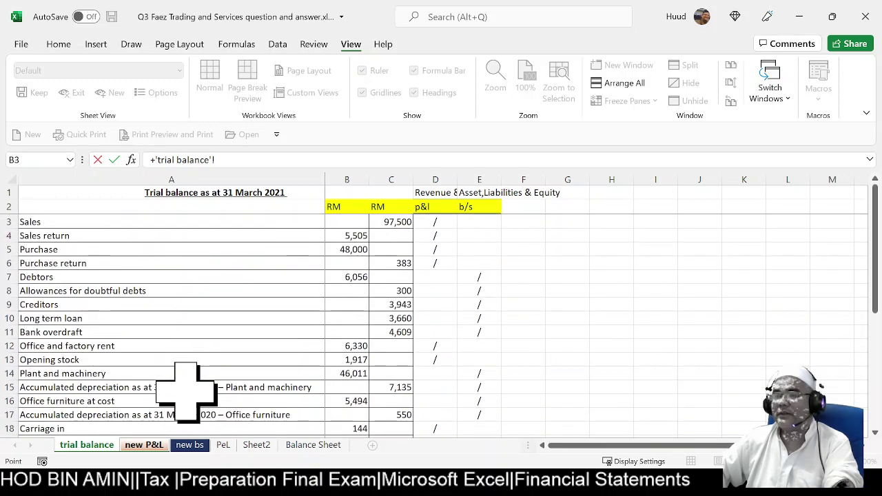
scroll(186, 390, "down", 3)
scroll(186, 391, "down", 2)
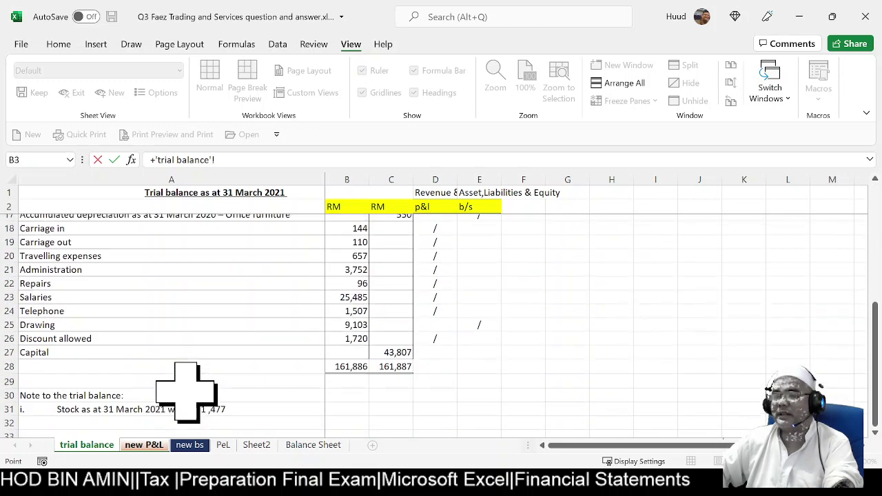
scroll(186, 391, "up", 4)
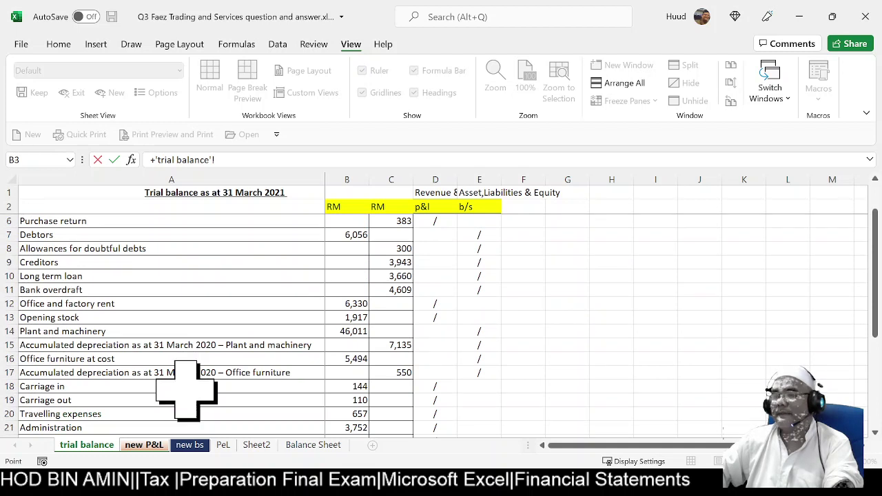
left_click(350, 316)
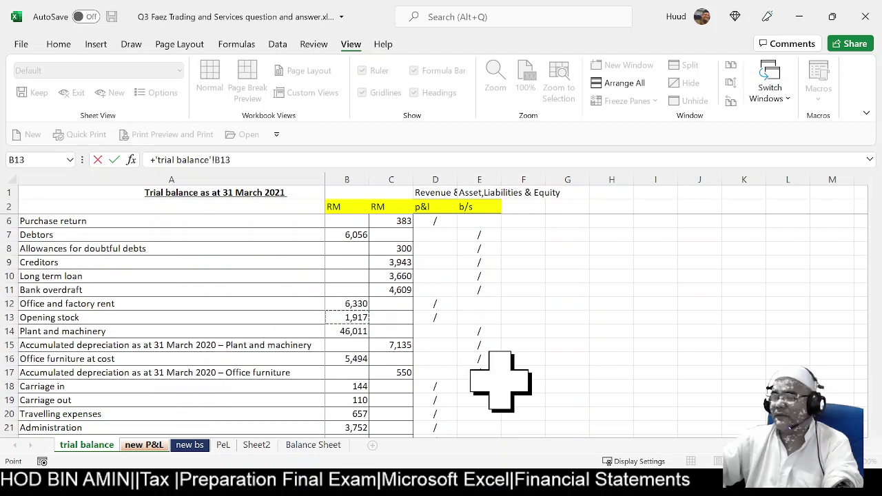
key("Return")
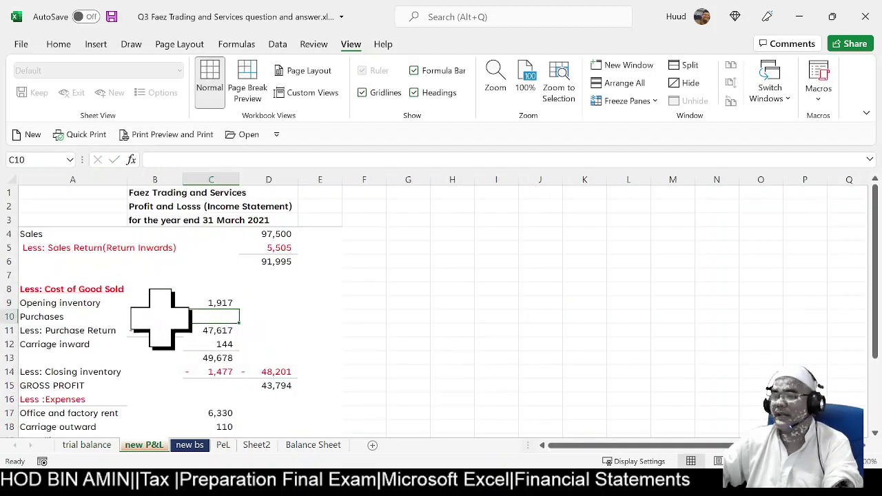
- Link purchases in B10 to the trial balance's 48,000 in B5
left_click(158, 317)
type("+")
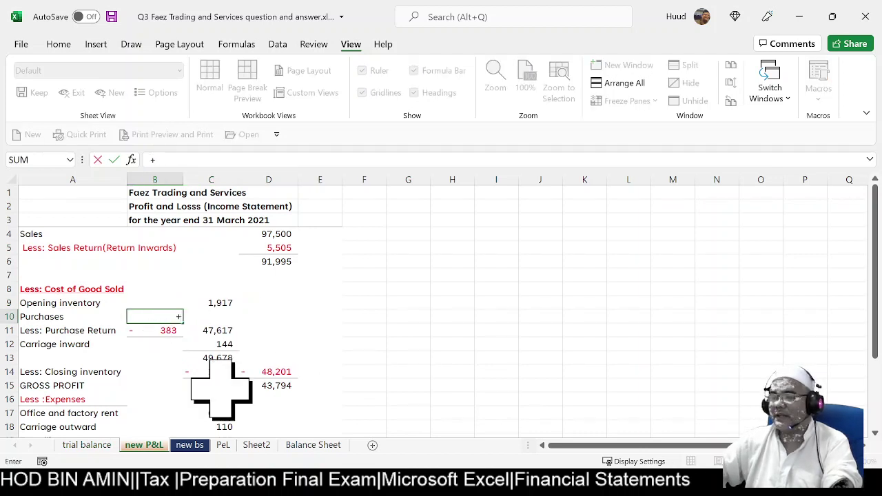
left_click(107, 452)
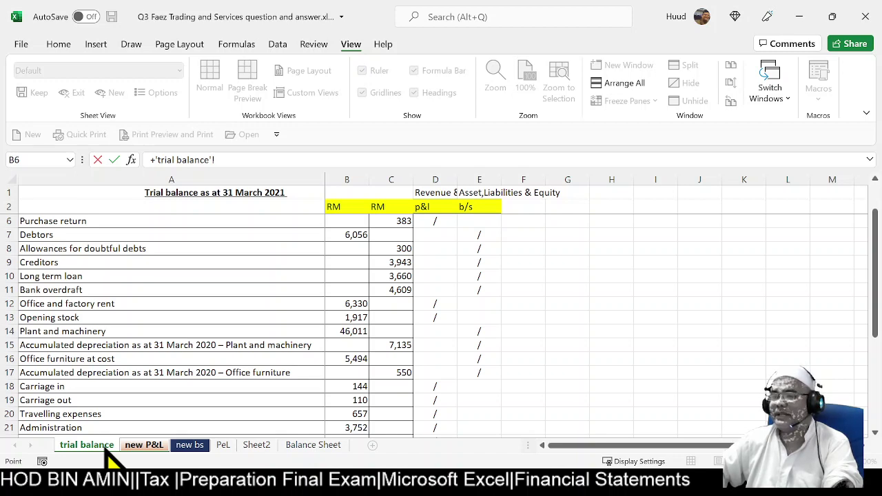
scroll(241, 382, "up", 1)
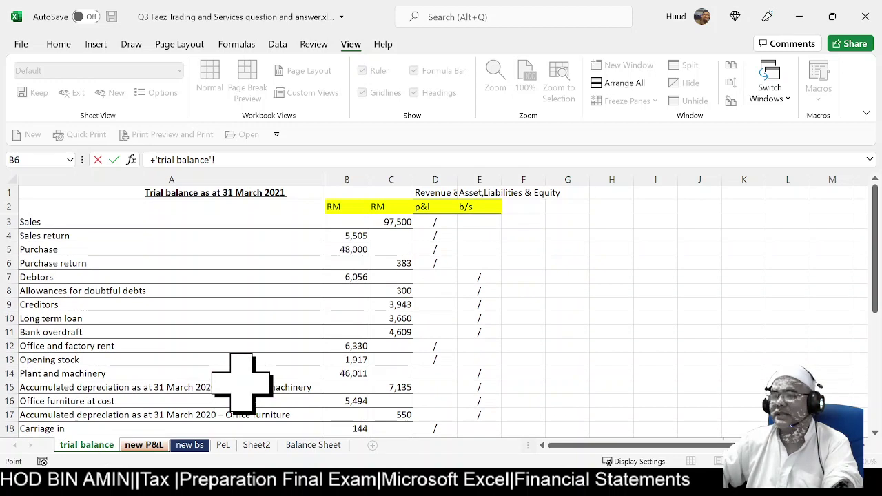
left_click(353, 250)
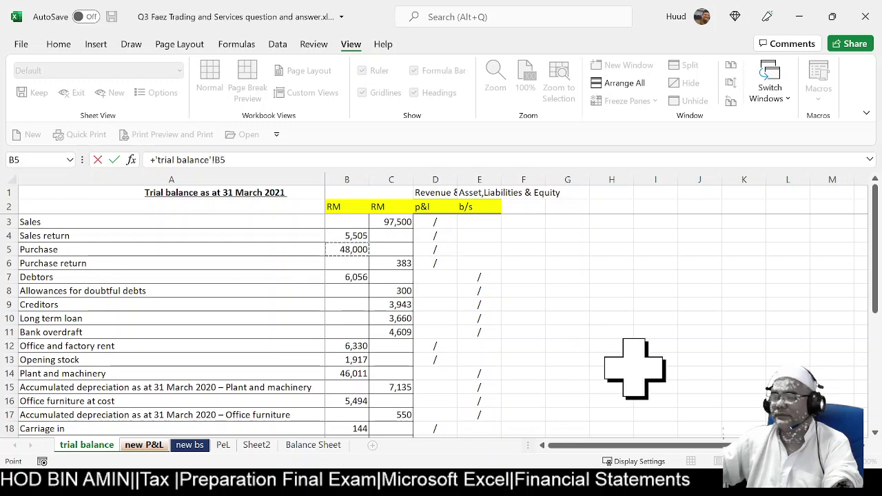
key("Return")
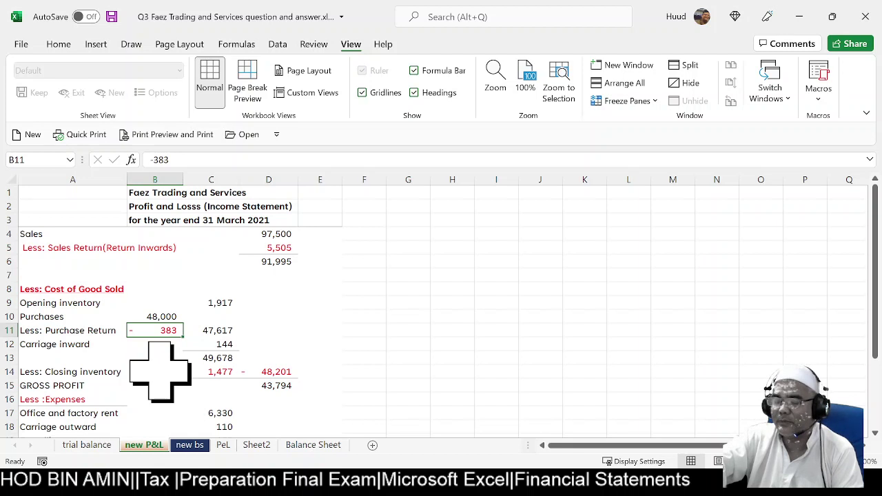
- Replace purchase return in B11 with a negative link to trial balance C6, showing -383
key("F2")
key("BackSpace")
key("BackSpace")
key("BackSpace")
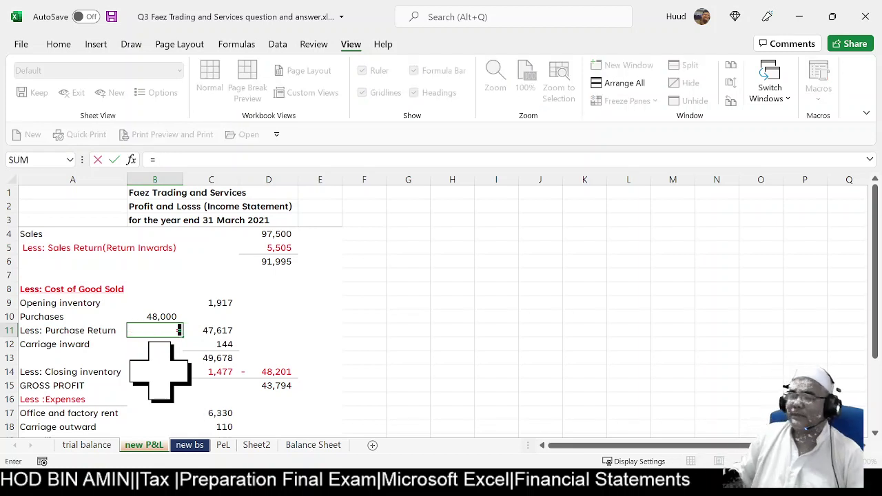
type("=")
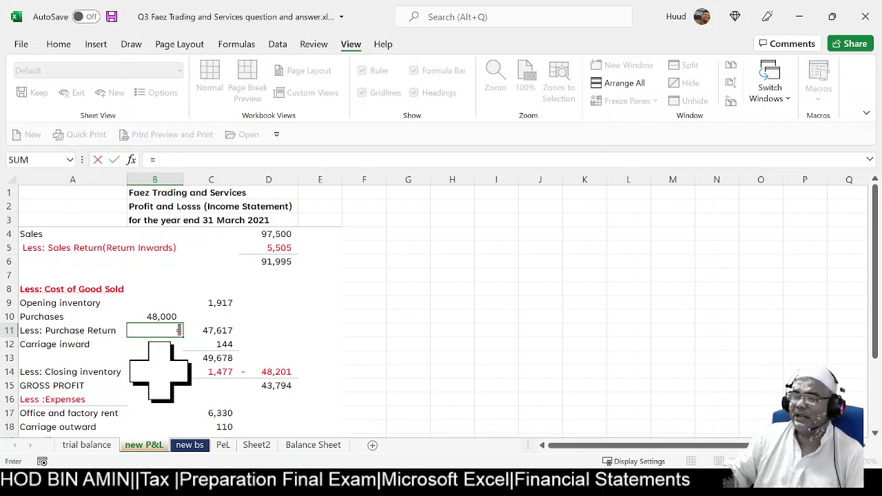
left_click(86, 447)
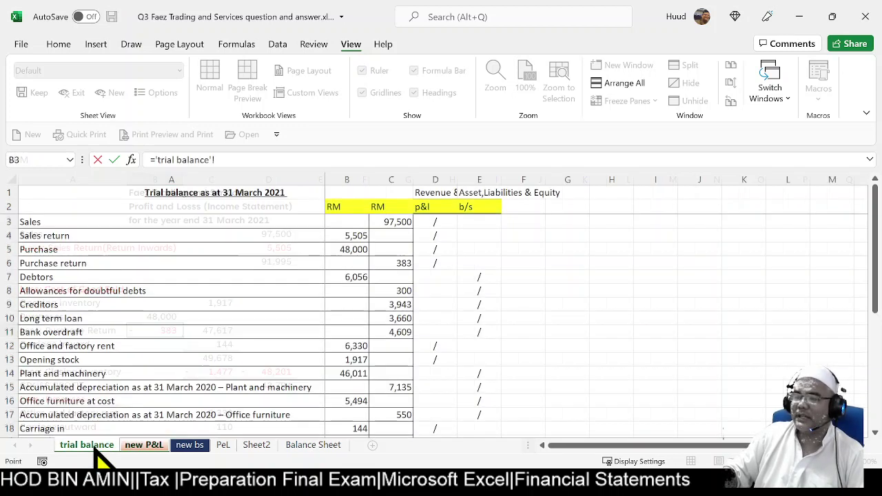
left_click(399, 263)
key("Return")
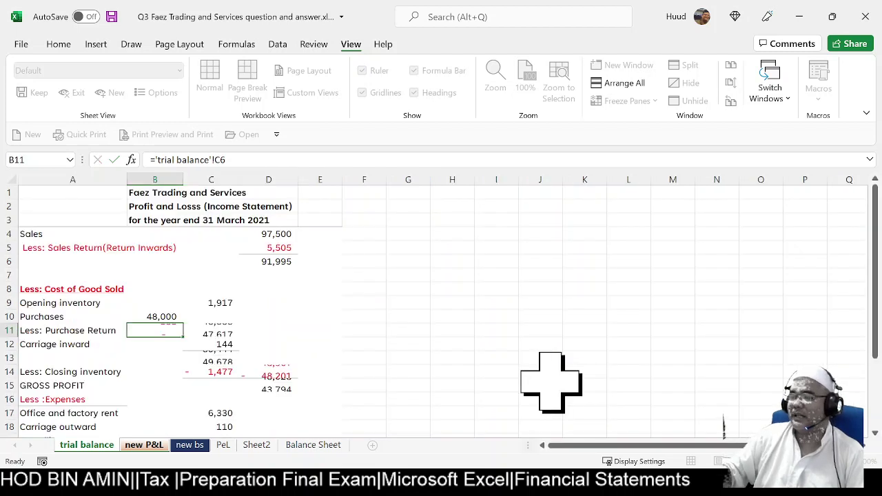
left_click(159, 330)
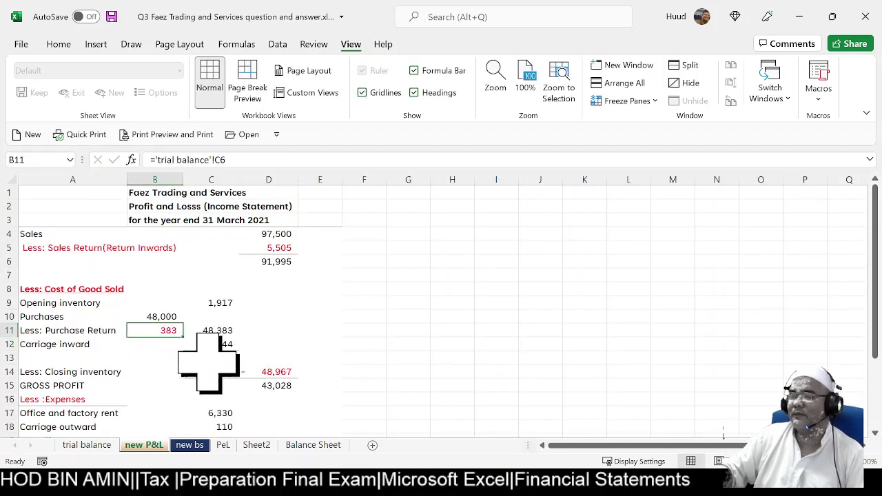
double_click(162, 330)
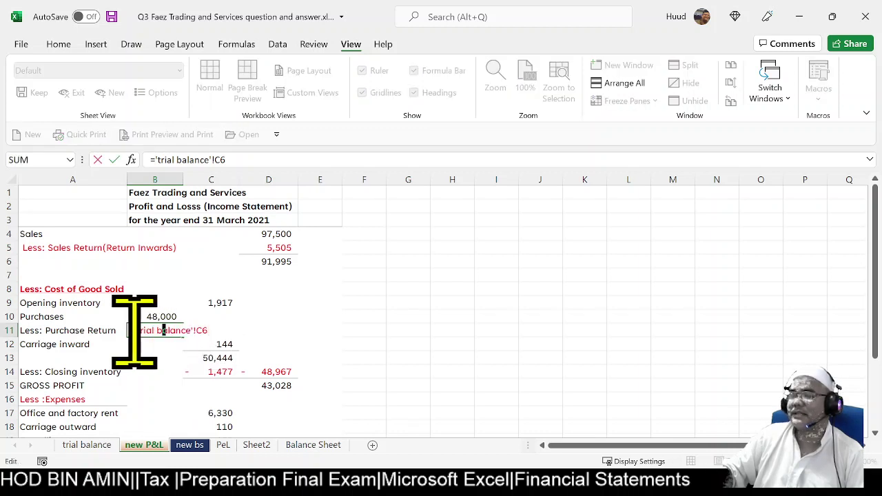
left_click(136, 330)
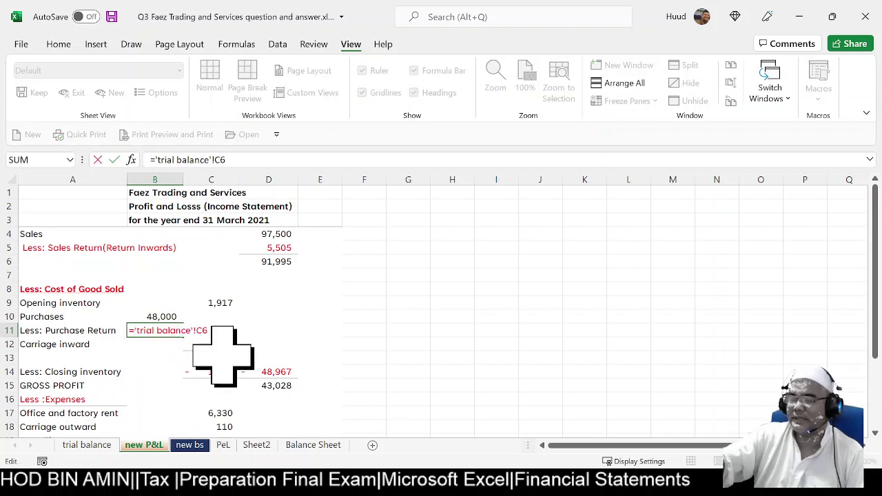
type("-")
key("Return")
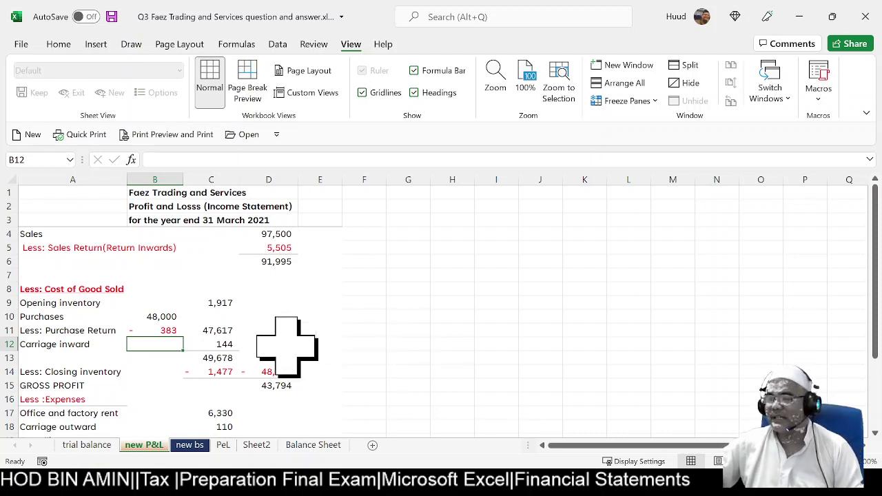
left_click(153, 332)
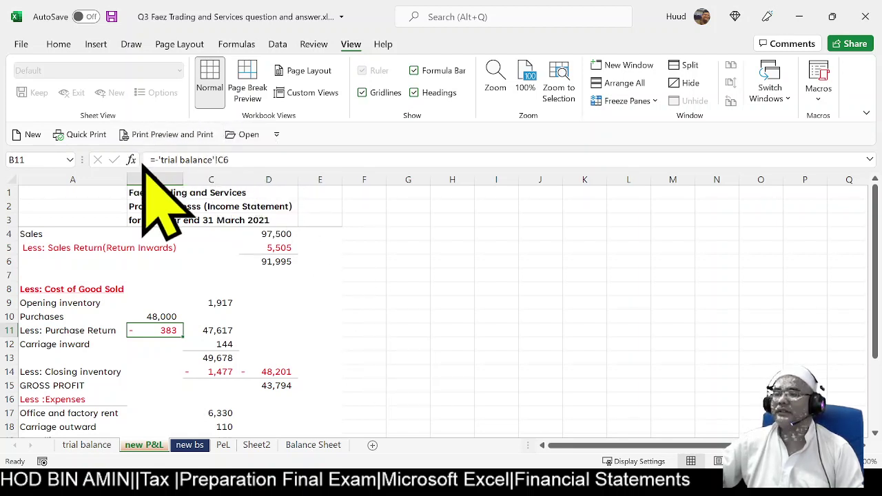
- Check the Sales formula and clear the typed 144 from carriage inward C12
left_click(369, 333)
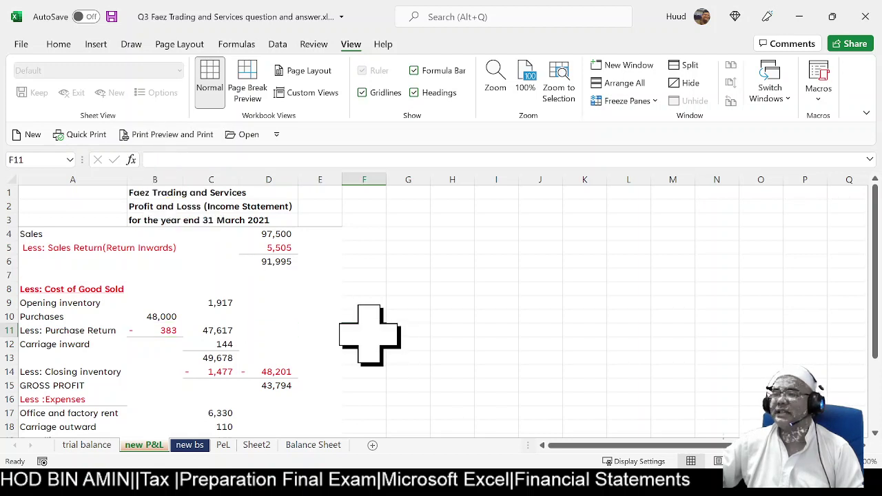
left_click(270, 233)
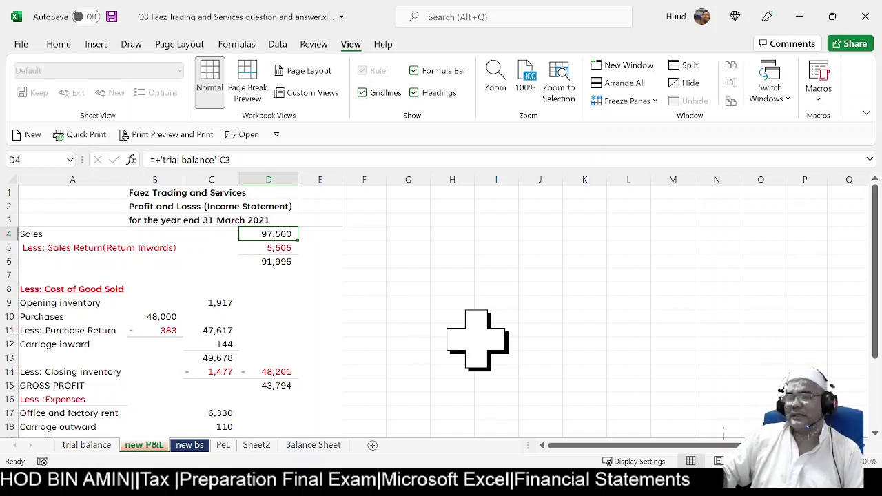
left_click(216, 344)
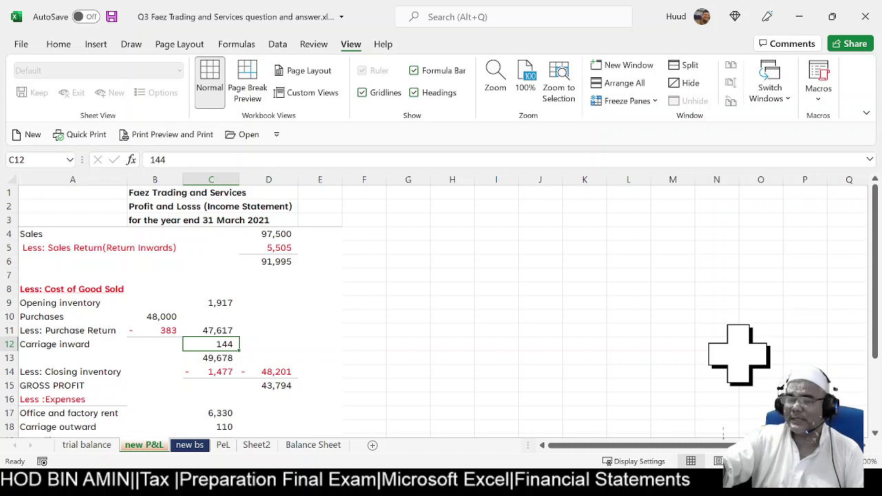
type("=")
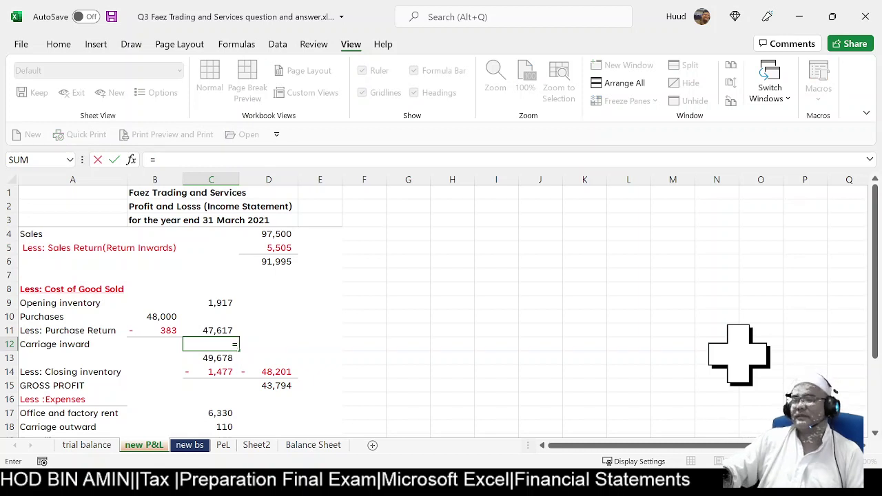
key("Escape")
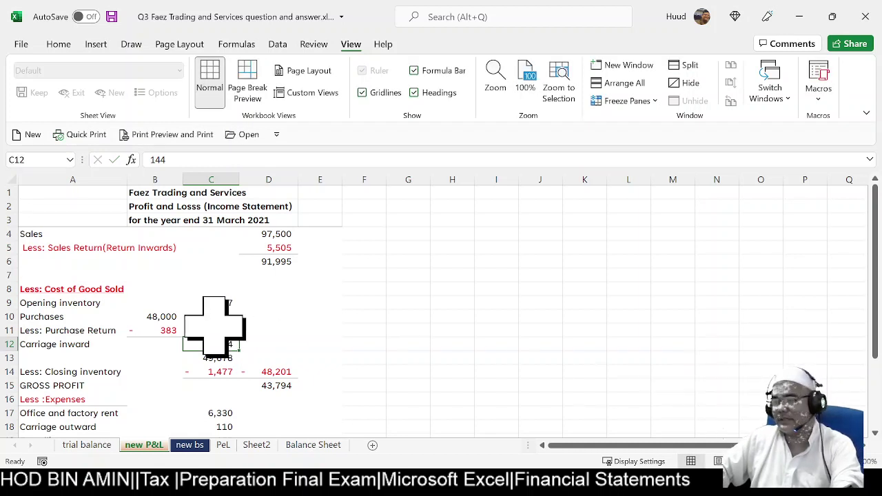
key("Delete")
left_click(413, 316)
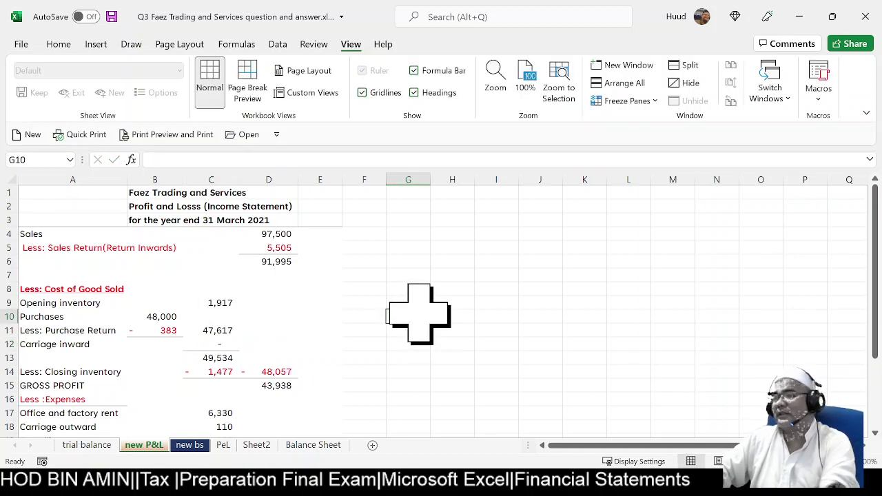
- Link C12 to the trial balance's carriage-in figure in B18
left_click(211, 343)
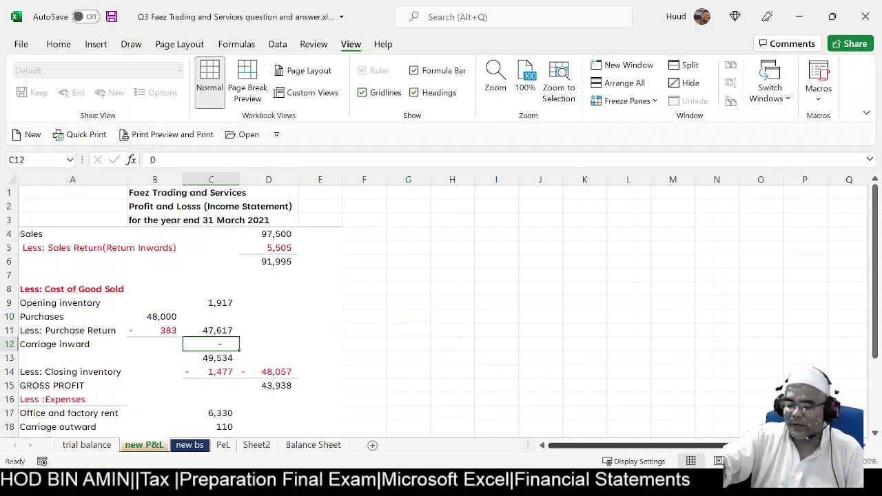
type("=")
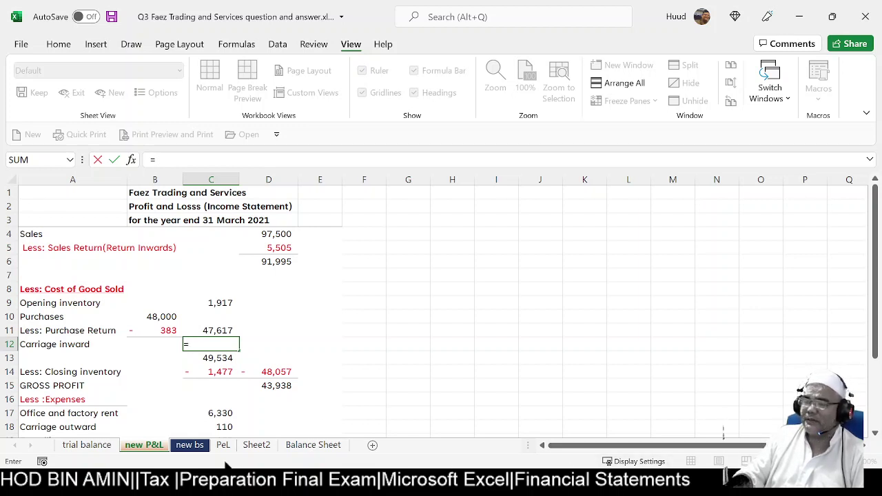
left_click(97, 445)
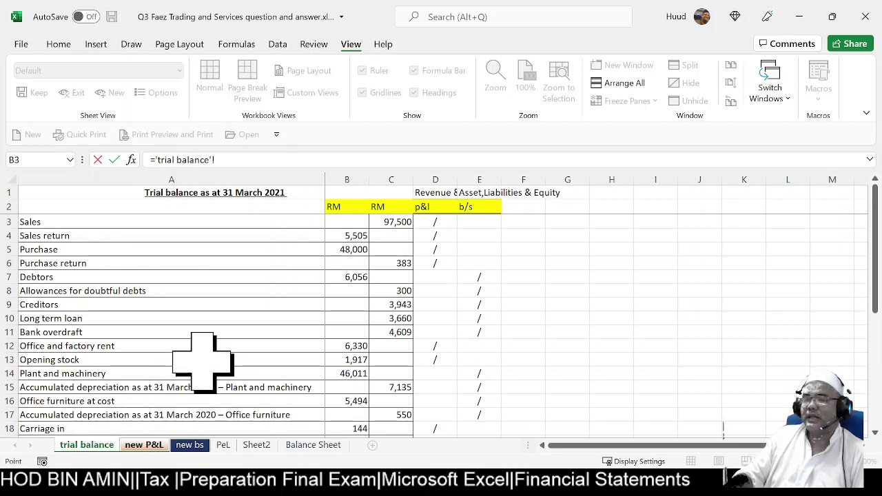
scroll(204, 362, "down", 2)
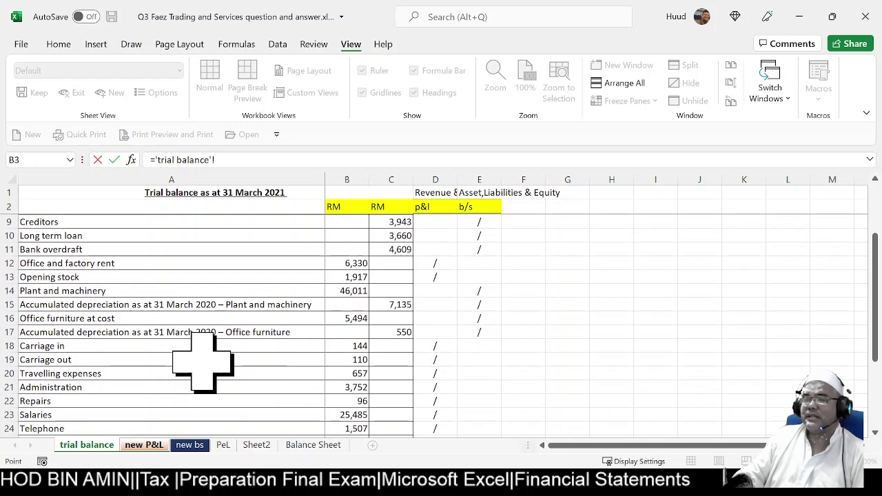
left_click(353, 346)
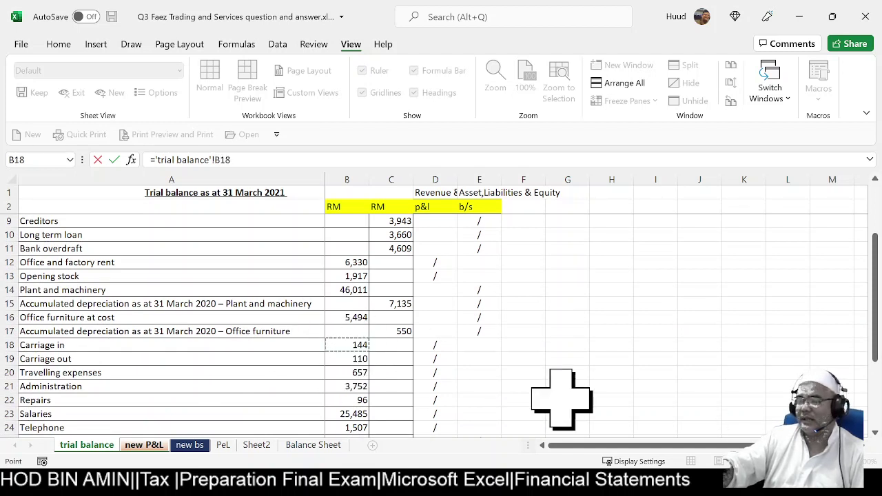
left_click(586, 323)
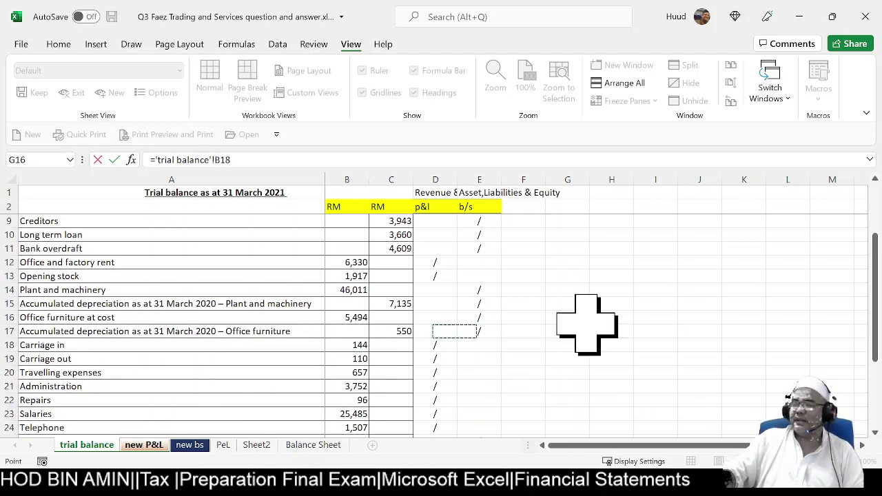
left_click(586, 321)
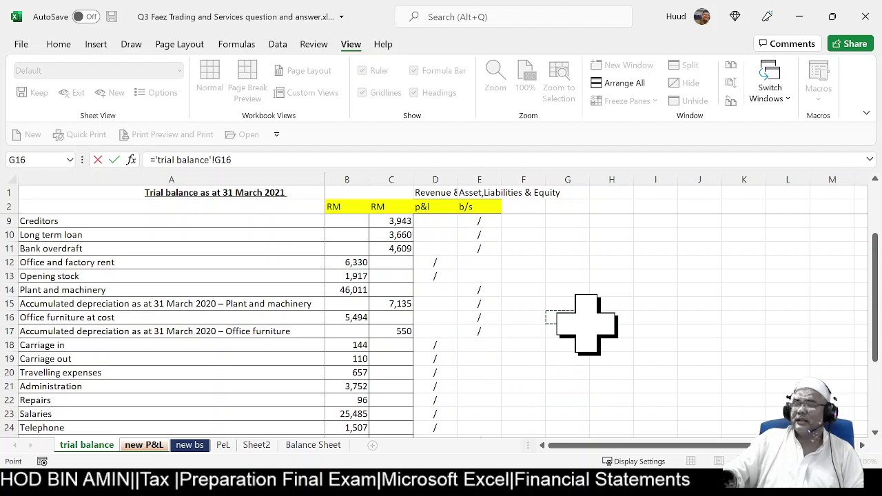
left_click(348, 344)
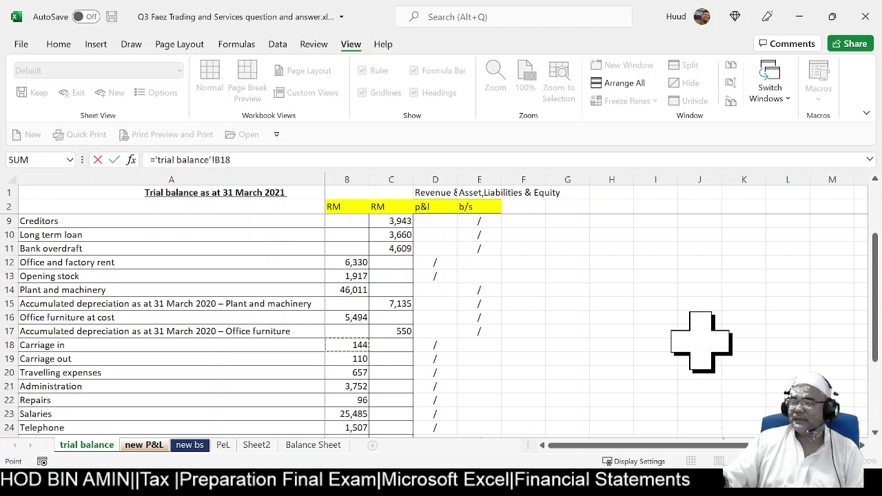
key("Return")
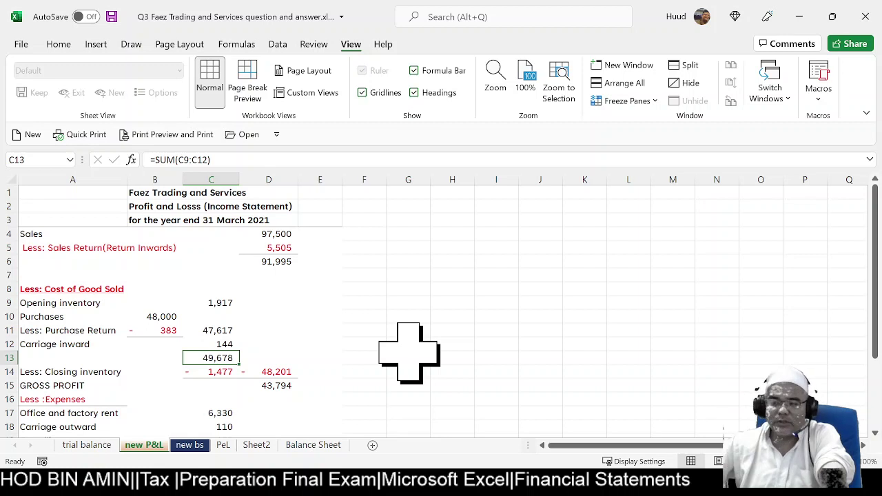
left_click(219, 345)
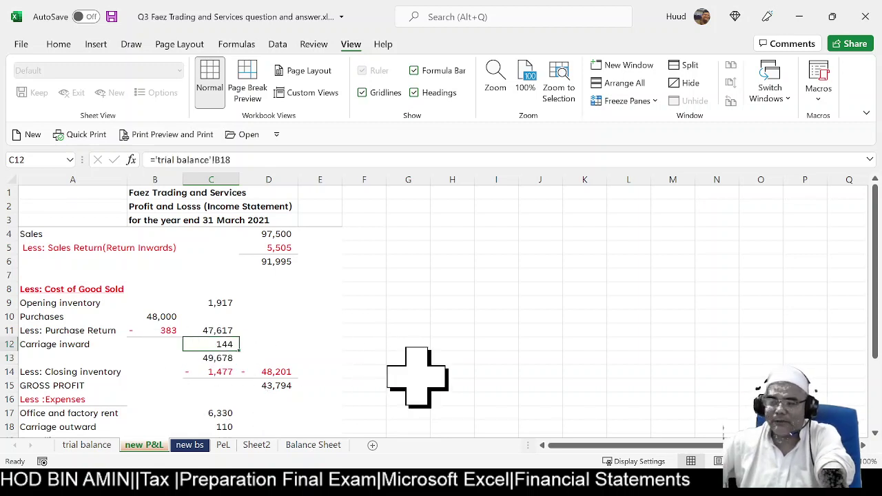
type("144")
key("Return")
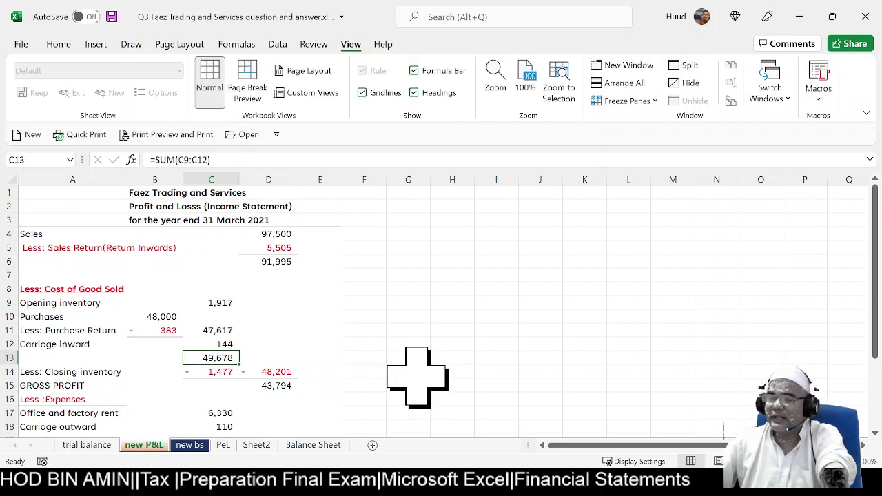
left_click(211, 346)
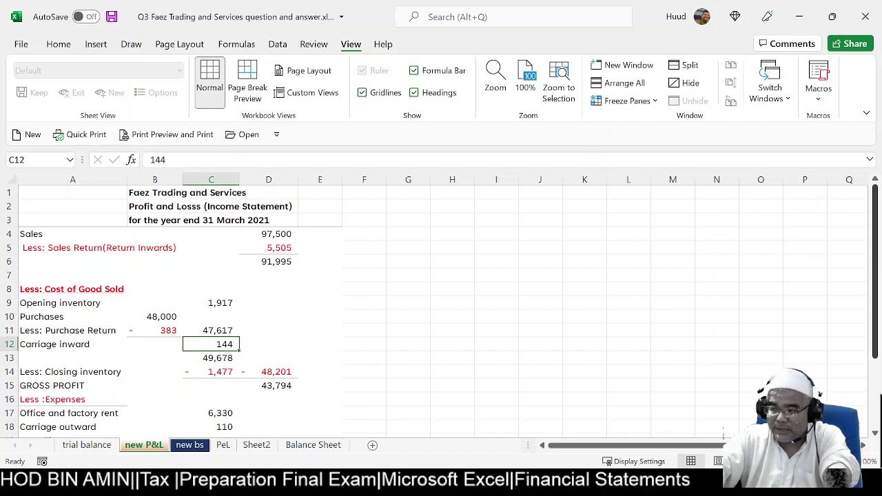
type("=")
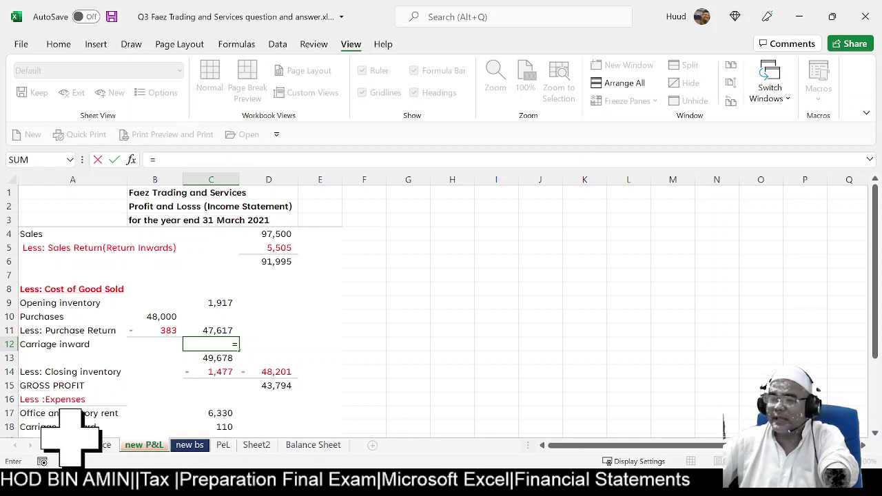
left_click(87, 445)
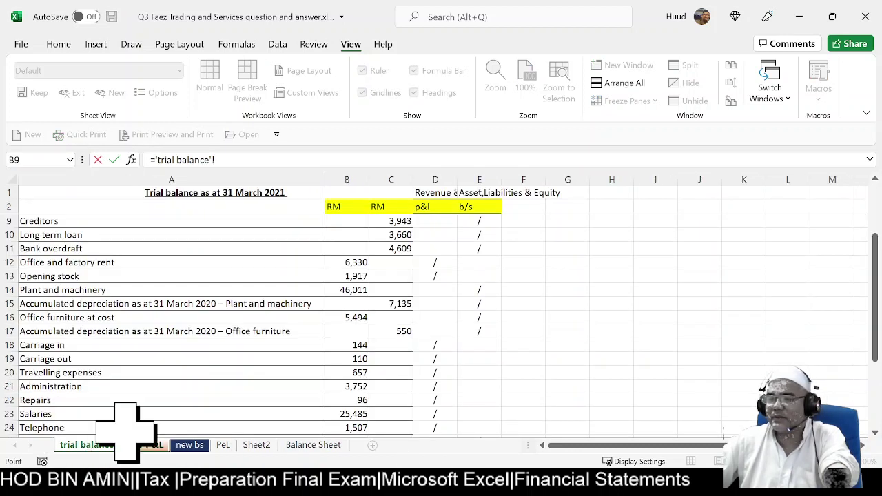
left_click(348, 346)
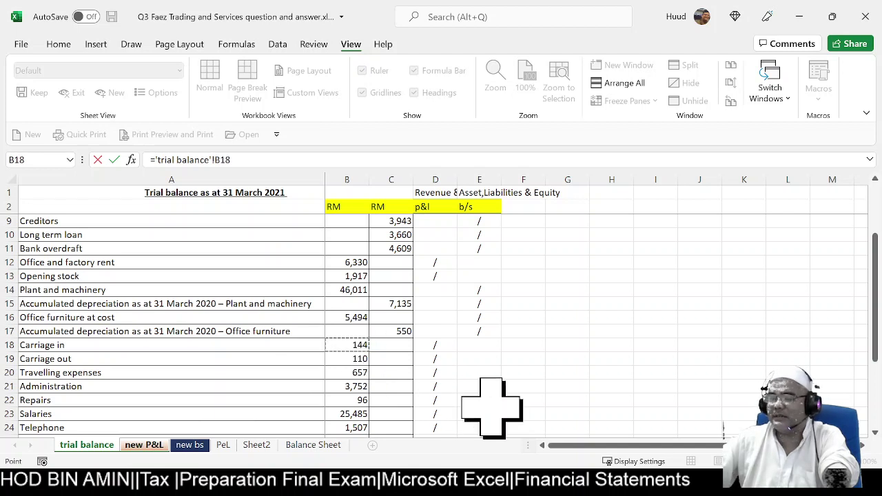
key("Return")
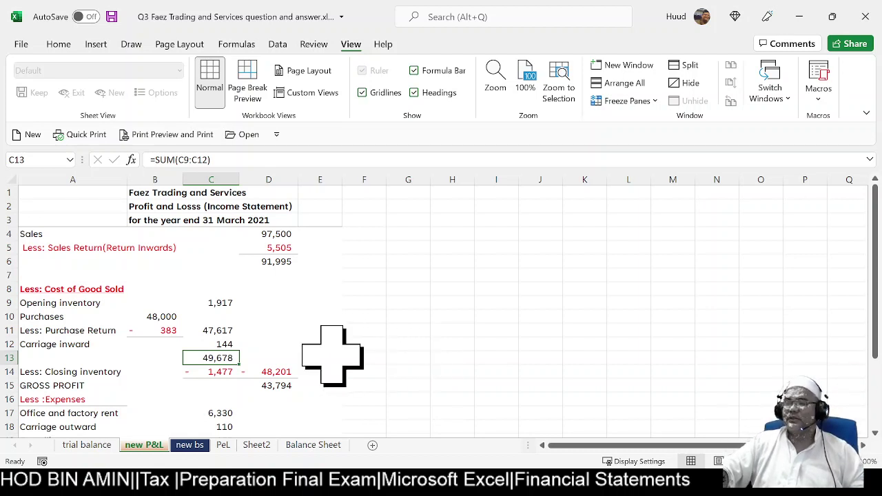
scroll(332, 355, "down", 1)
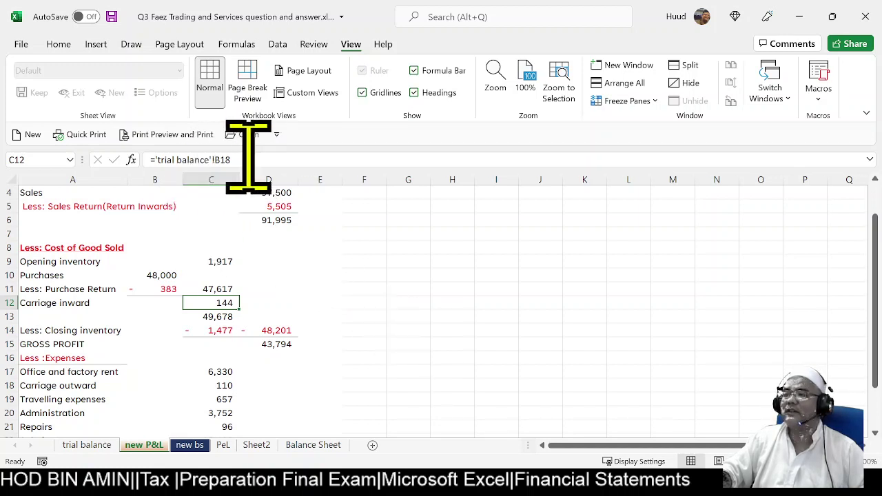
left_click_drag(246, 159, 138, 159)
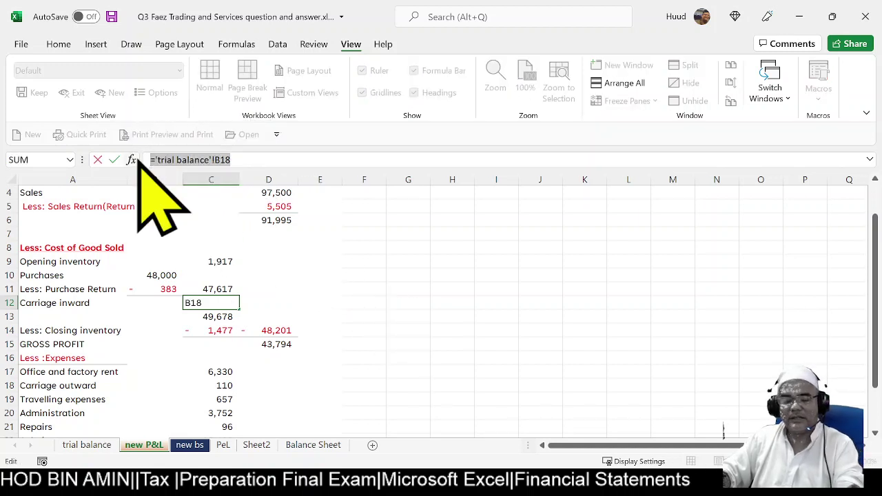
type("=")
left_click(407, 330)
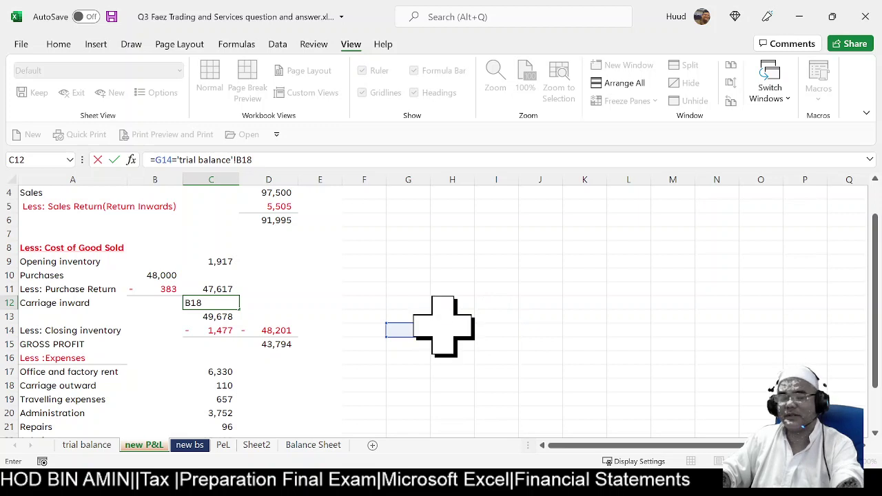
key("Escape")
- Review the carriage inward and C13 subtotal formulas, then show new bs's liabilities section
left_click(346, 356)
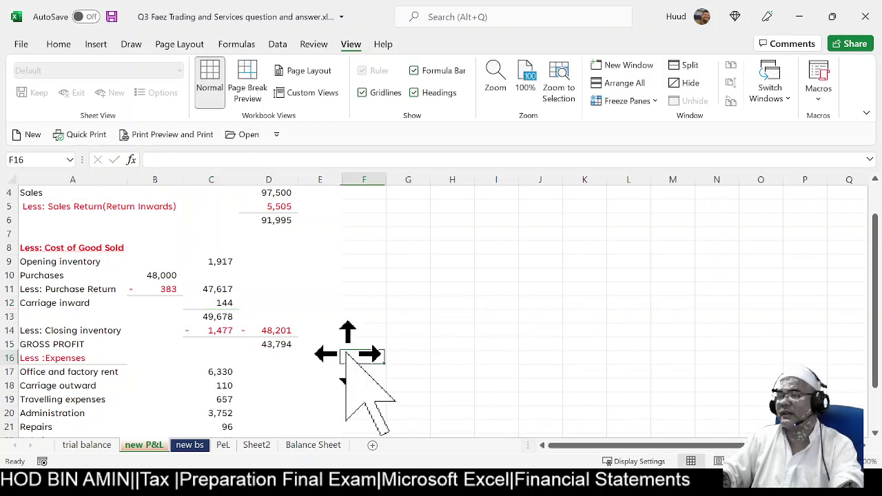
left_click(211, 303)
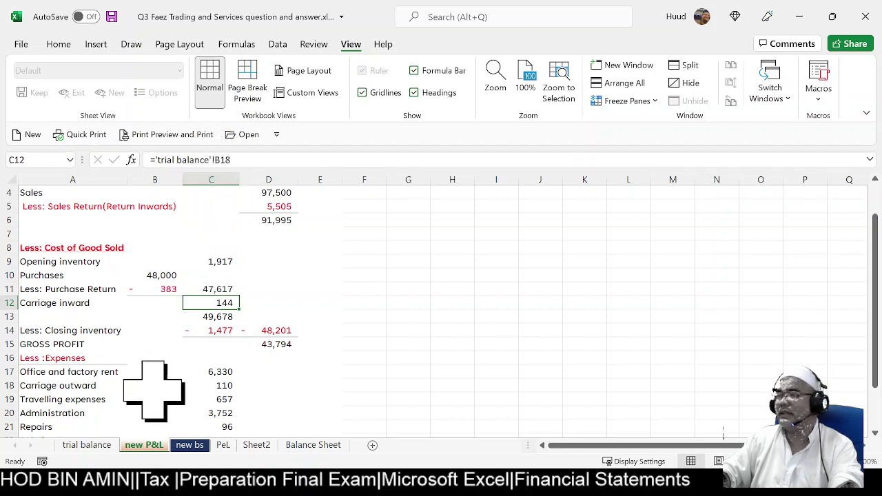
left_click(103, 445)
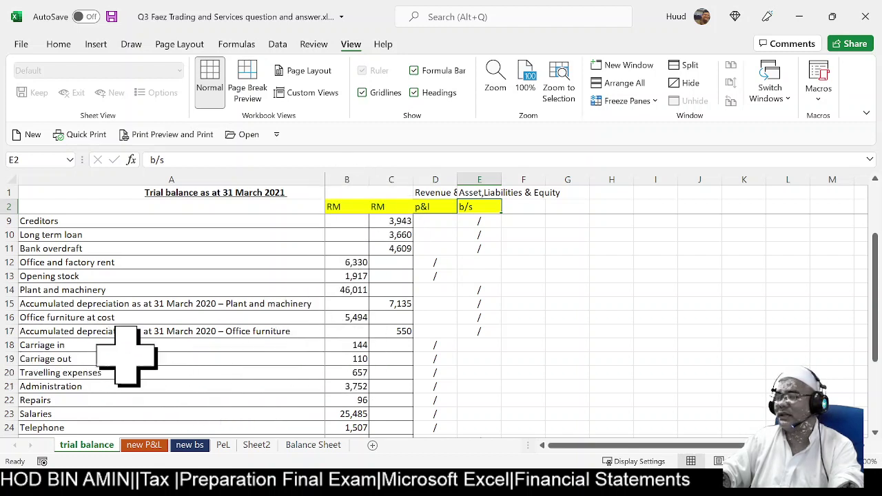
left_click(159, 448)
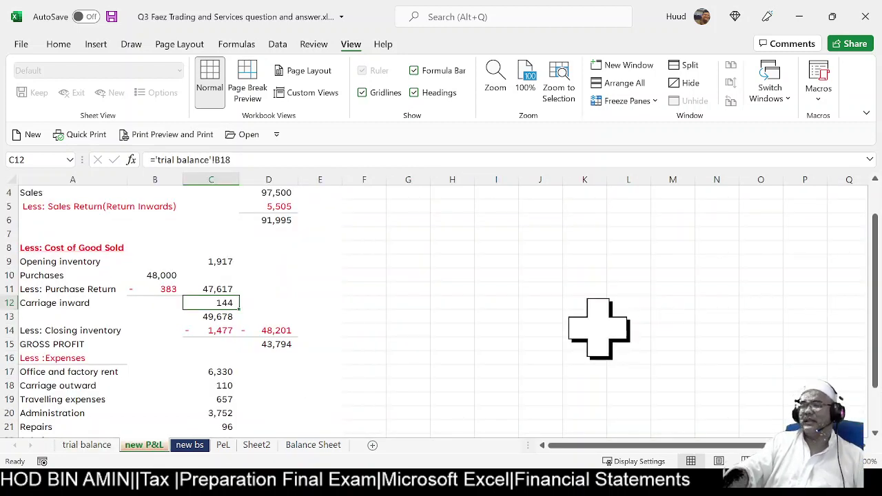
left_click(374, 361)
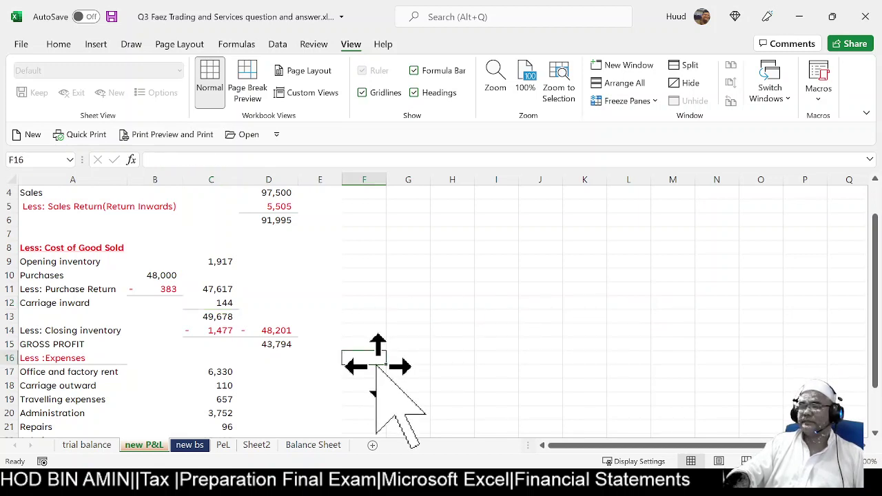
scroll(365, 348, "down", 4)
scroll(365, 345, "up", 4)
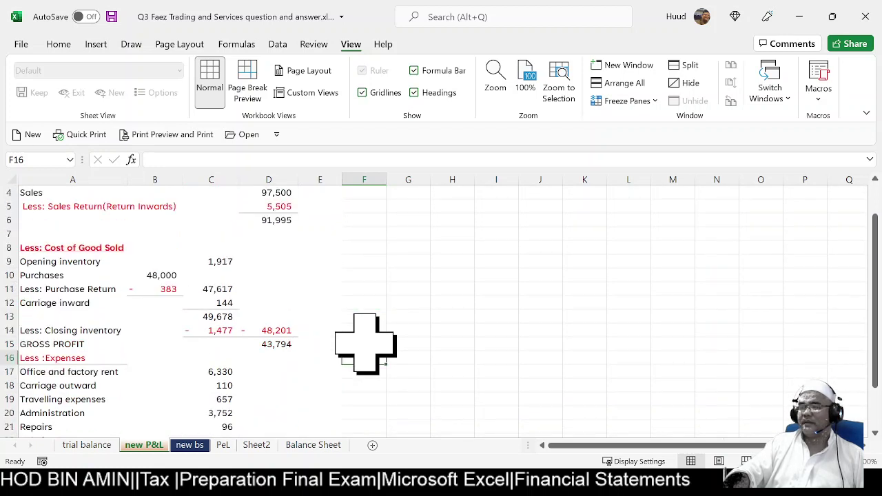
left_click(211, 314)
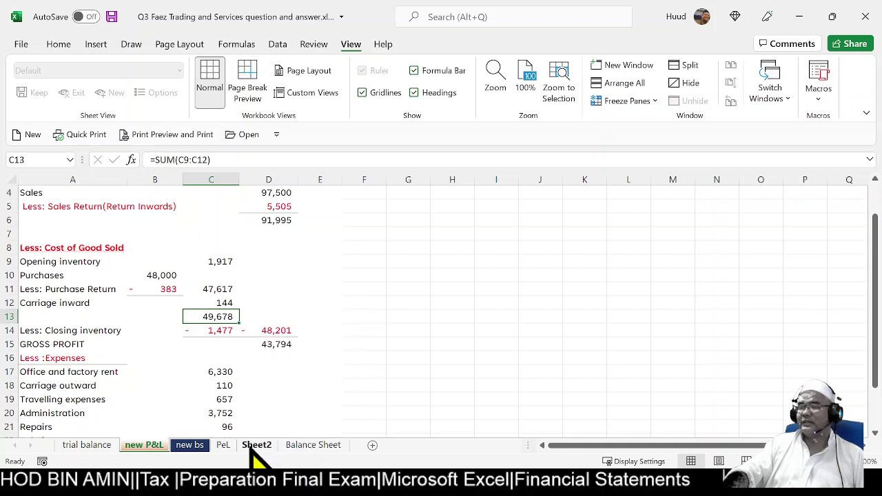
left_click(192, 446)
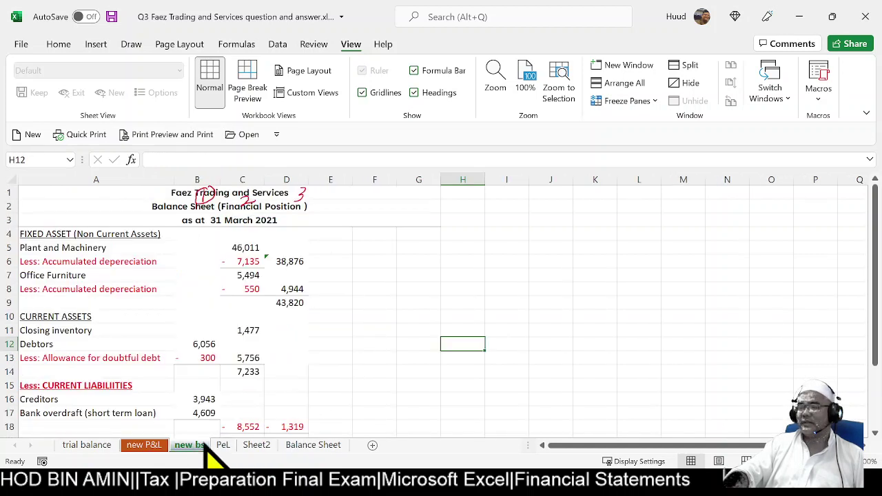
scroll(380, 310, "down", 5)
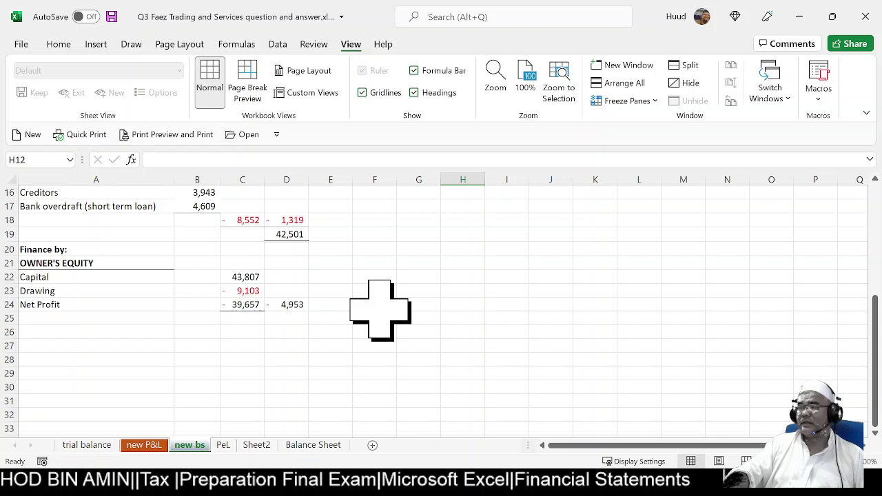
- Copy the whole statement from the Balance Sheet tab and return to the trial balance
scroll(380, 310, "down", 2)
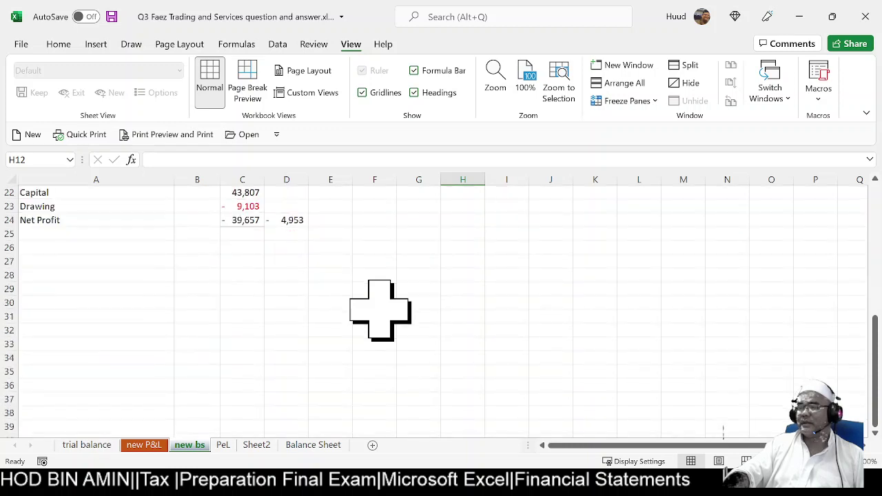
scroll(379, 310, "up", 2)
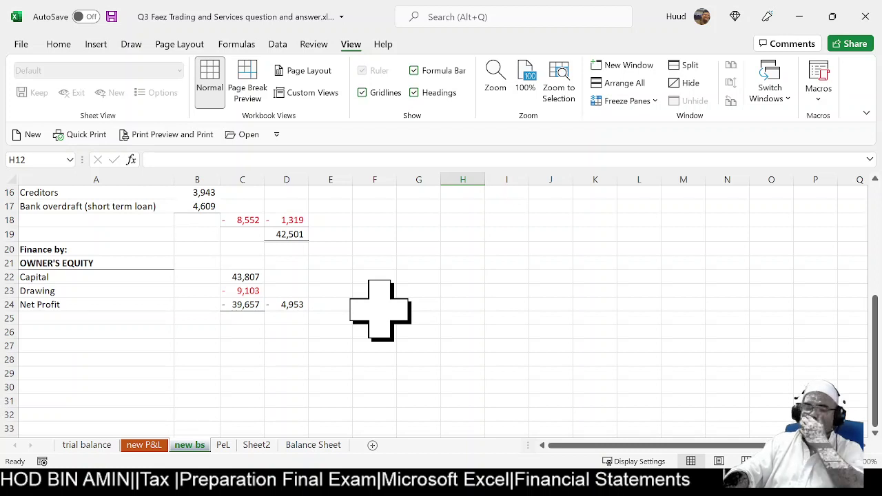
left_click(336, 447)
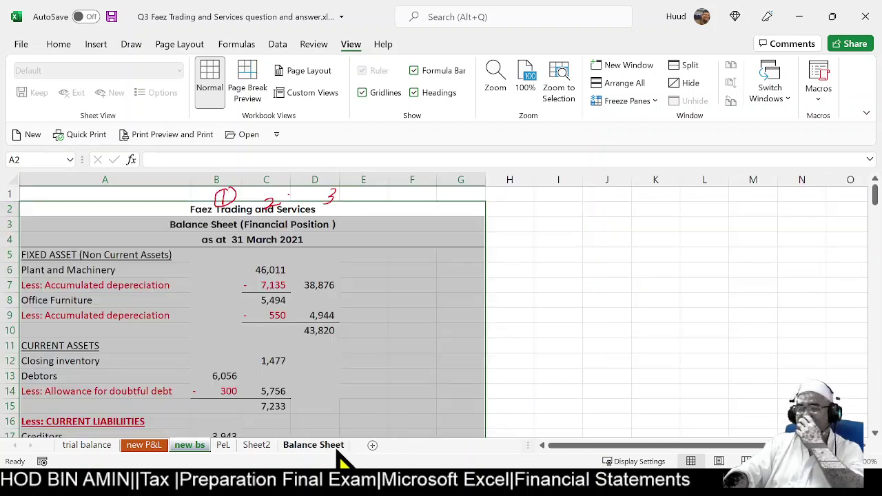
scroll(221, 228, "down", 4)
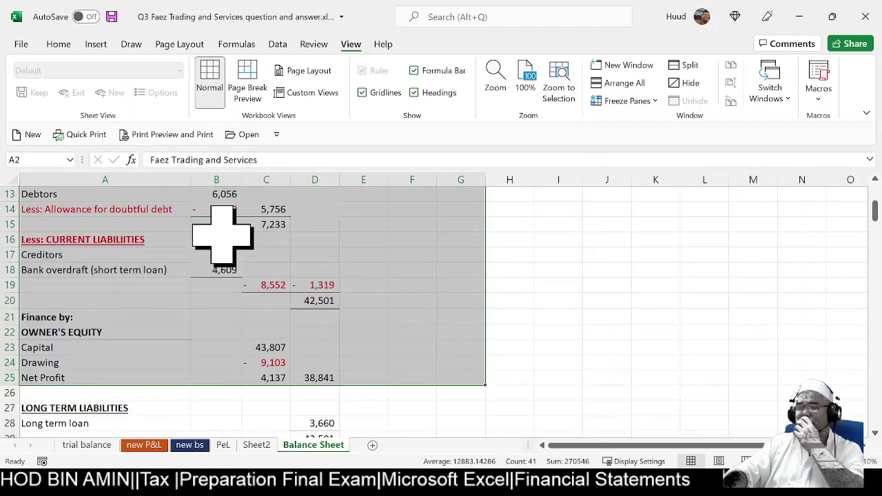
scroll(221, 234, "down", 2)
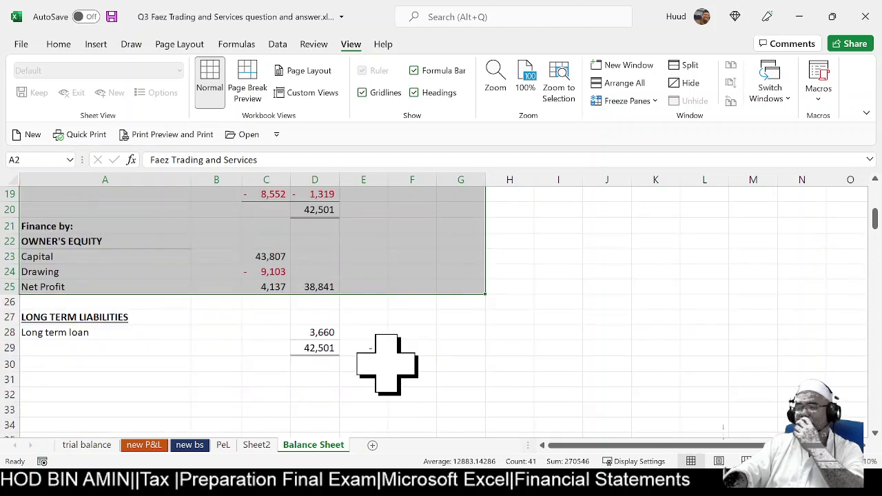
mouse_move(388, 365)
left_mouse_down()
mouse_move(42, 71)
mouse_move(42, 195)
left_mouse_up()
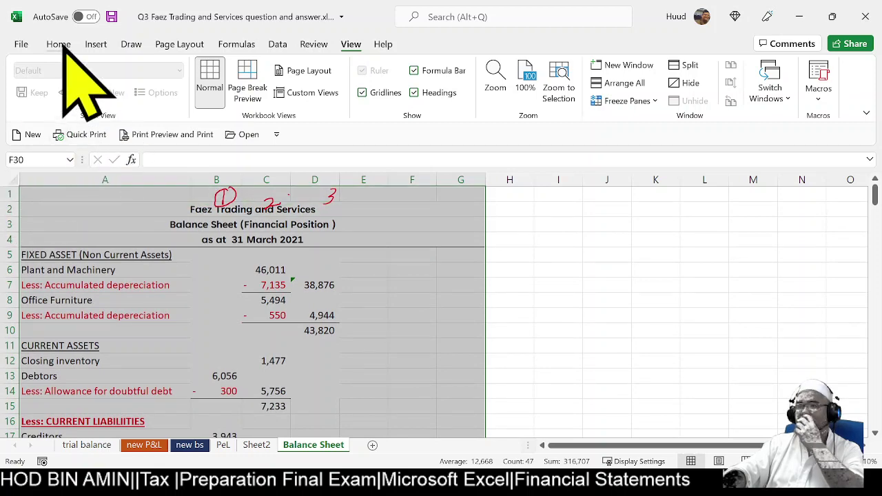
left_click(61, 44)
left_click(93, 83)
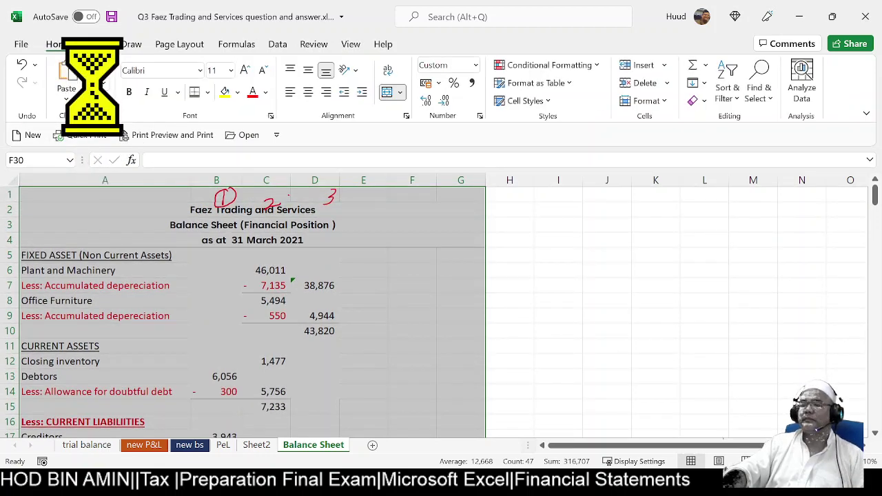
left_click(107, 446)
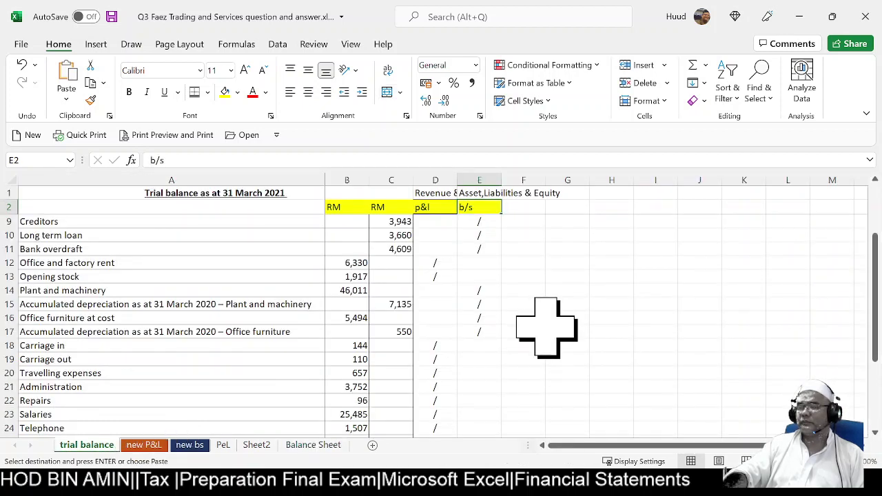
- Paste the copied statement into new bs at A1, balancing both totals at 42,501
left_click(190, 446)
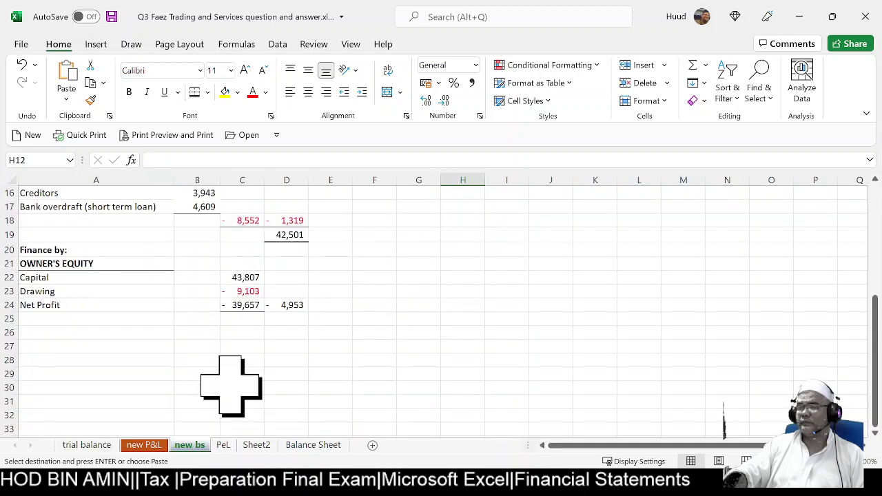
scroll(257, 370, "up", 4)
scroll(259, 367, "up", 1)
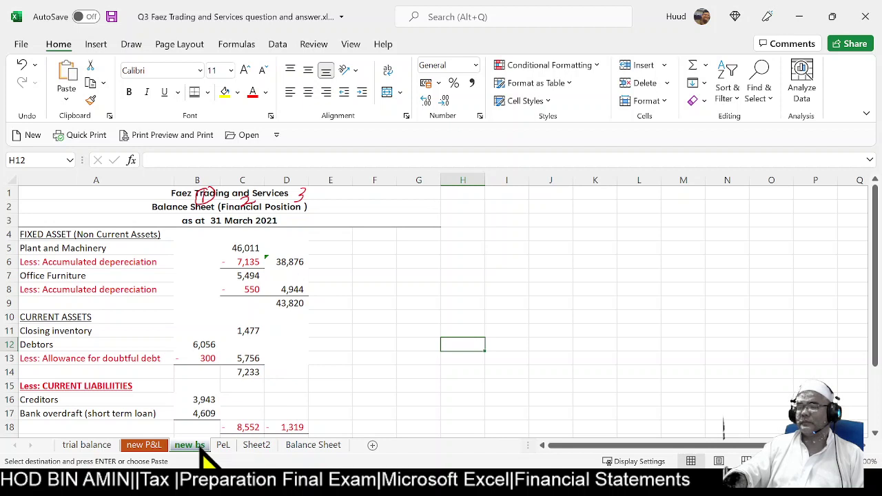
left_click(32, 194)
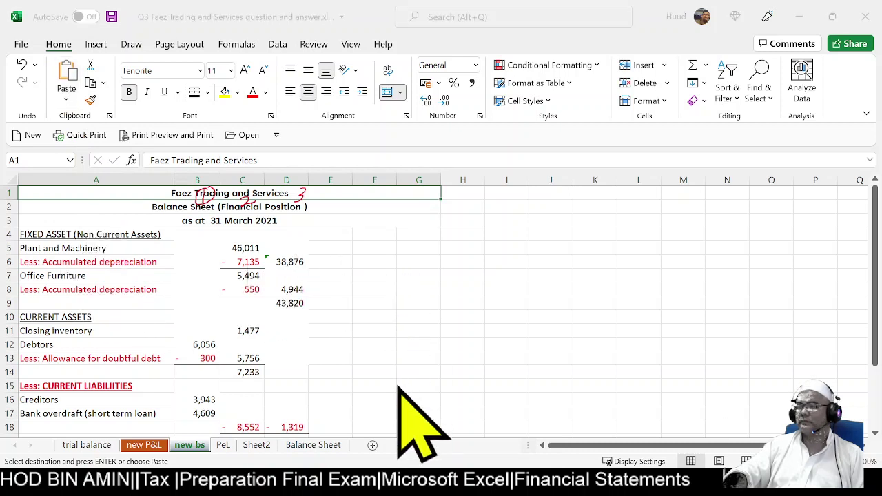
key("ctrl+a")
left_click(66, 75)
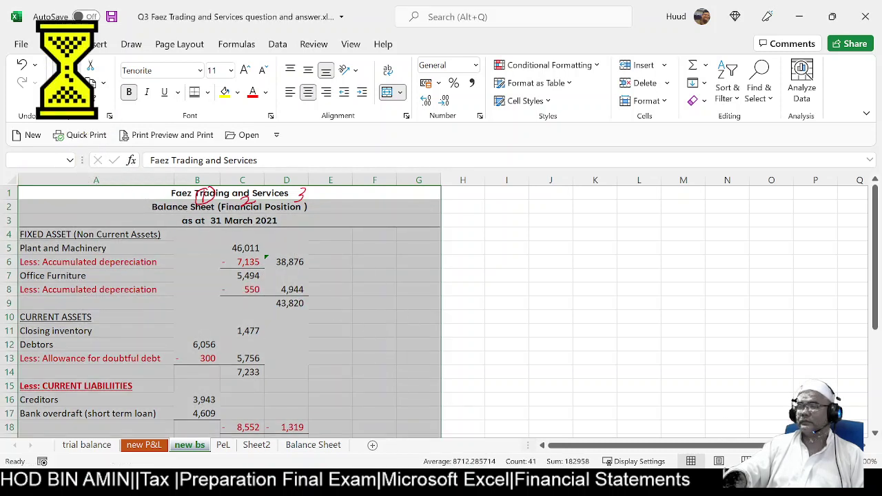
left_click(513, 331)
scroll(388, 288, "down", 4)
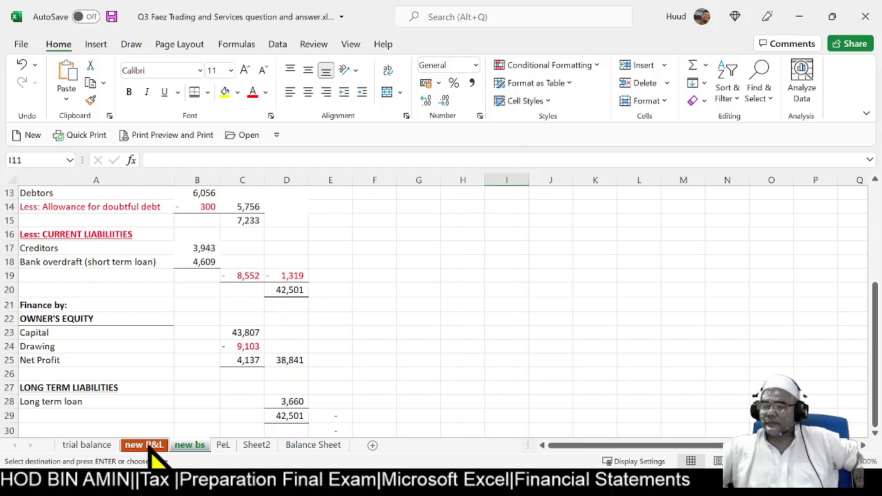
- Point P&L closing inventory C14 at the trial balance's closing stock cell B31
left_click(144, 445)
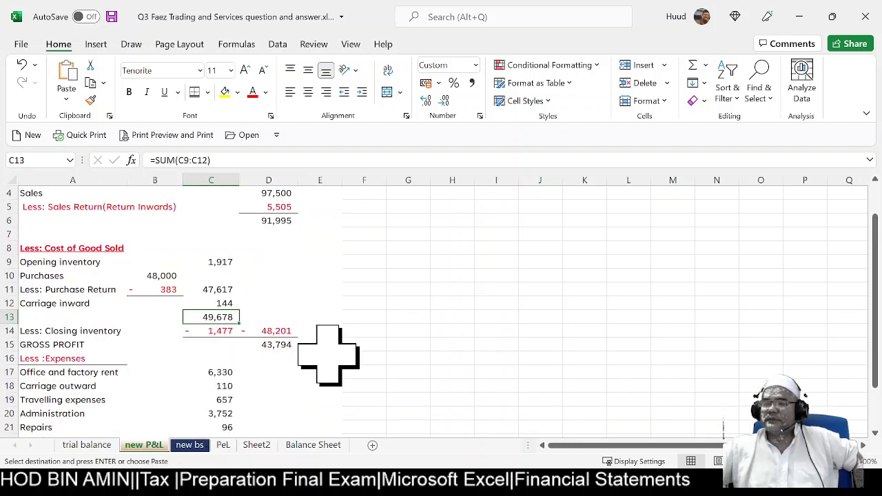
left_click(208, 332)
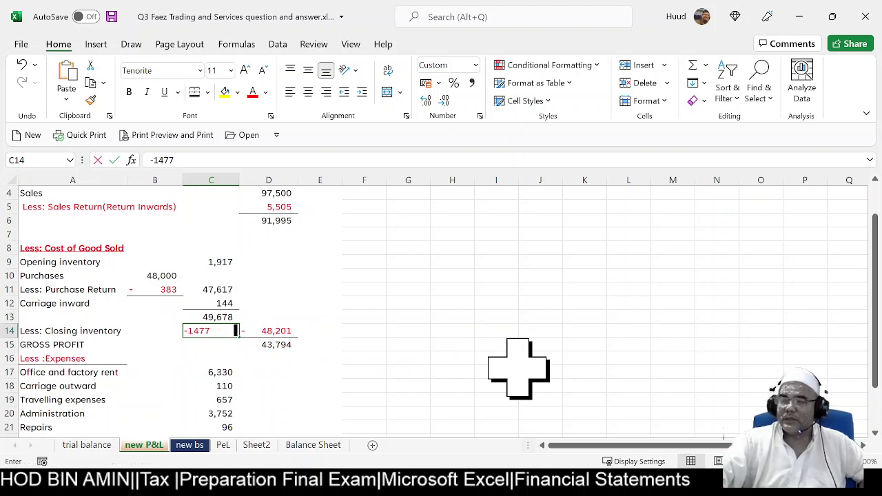
key("BackSpace")
key("BackSpace")
key("BackSpace")
type("=")
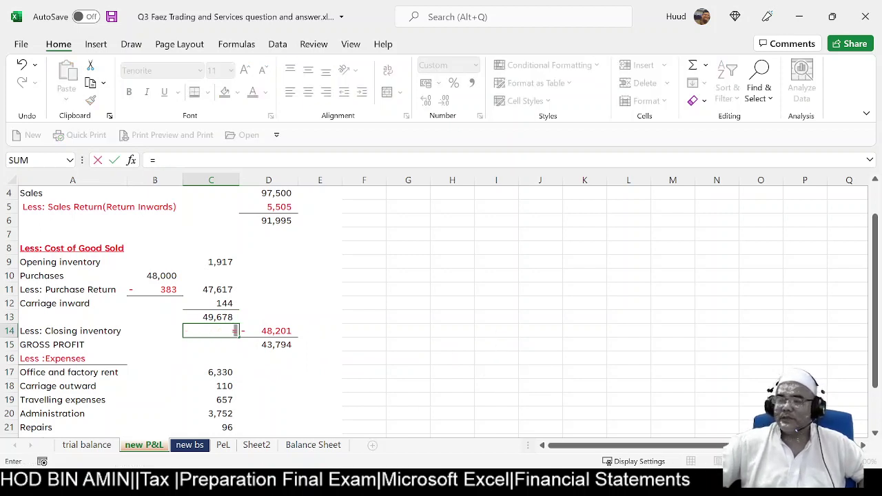
left_click(91, 449)
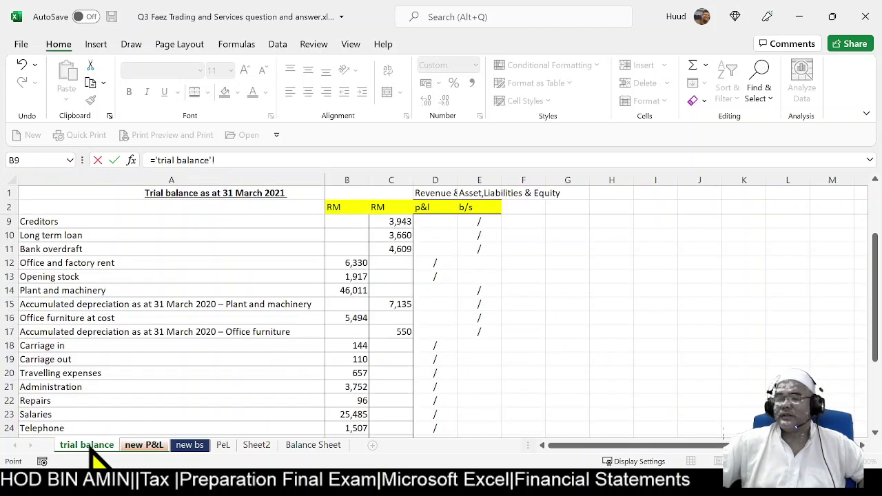
scroll(221, 354, "down", 4)
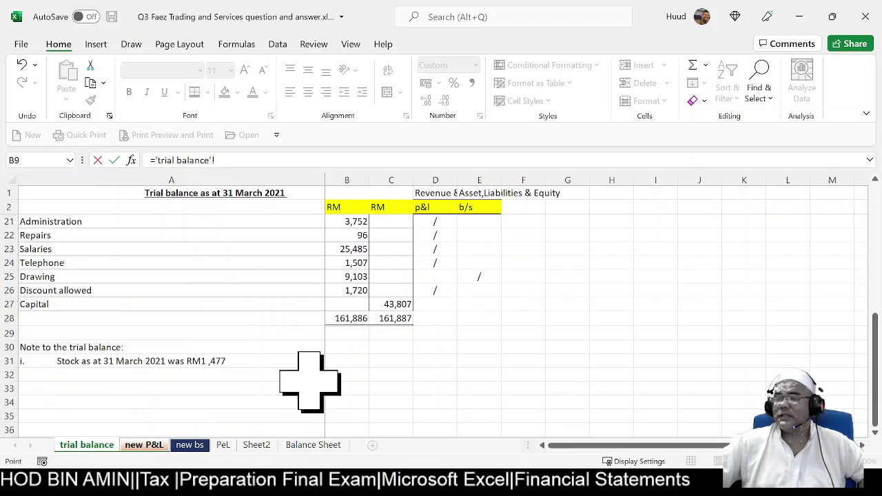
left_click(350, 362)
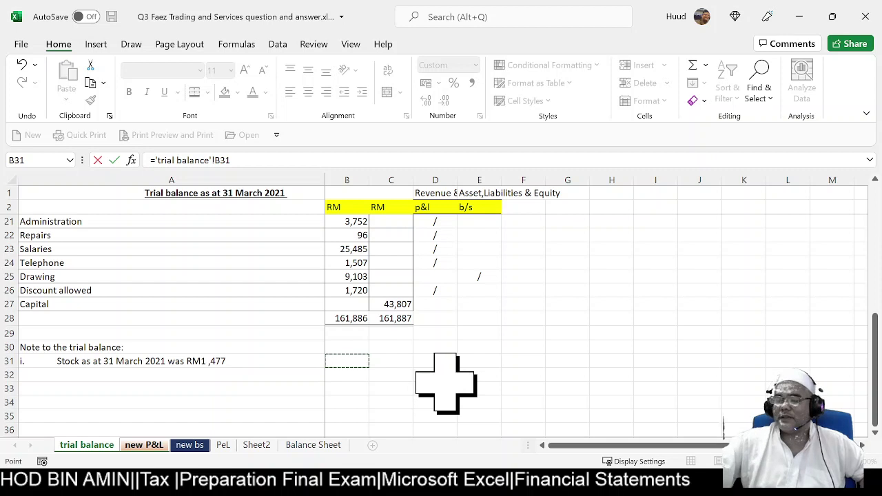
key("Return")
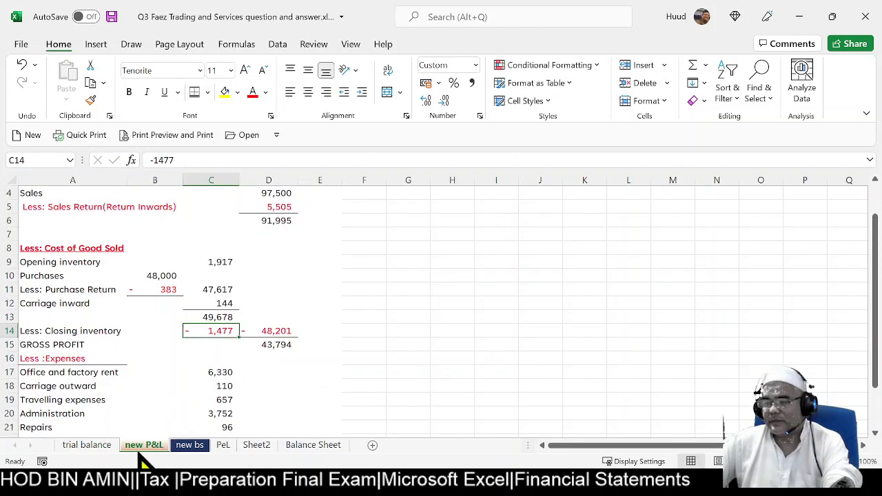
- Enter 1477 as closing stock in trial balance B31 and relink C14 to it
left_click(96, 449)
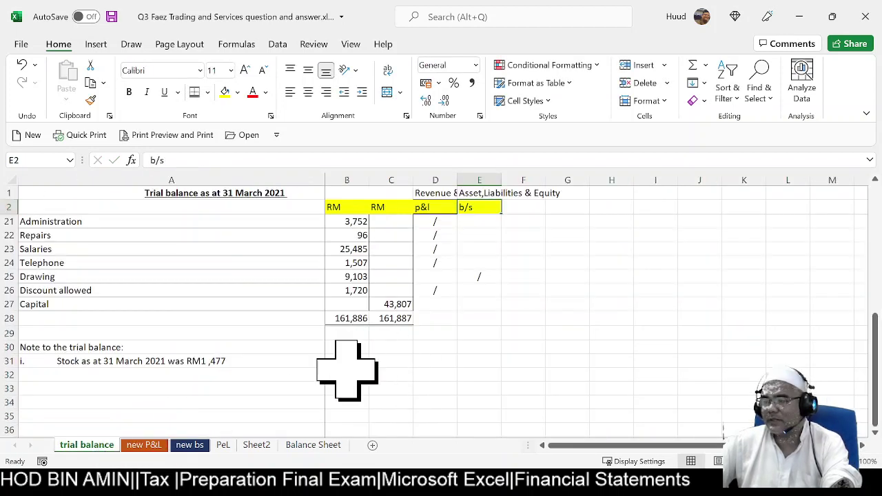
type("14")
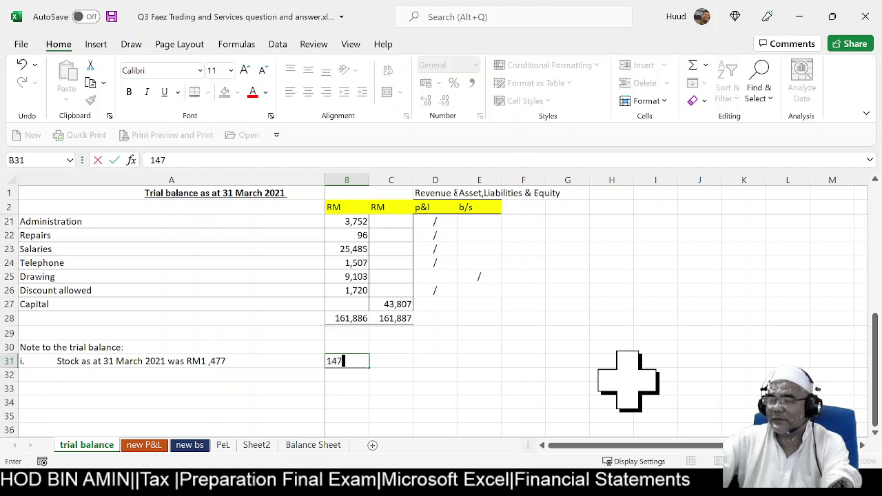
type("7")
key("Return")
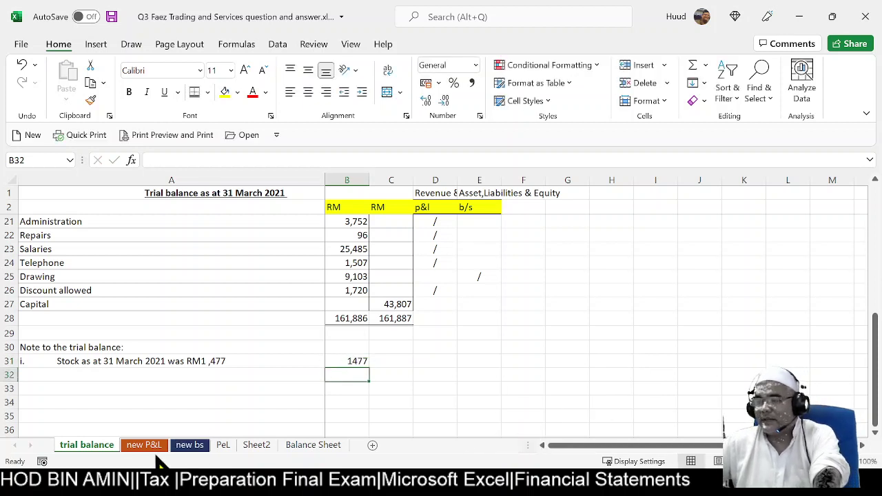
left_click(148, 446)
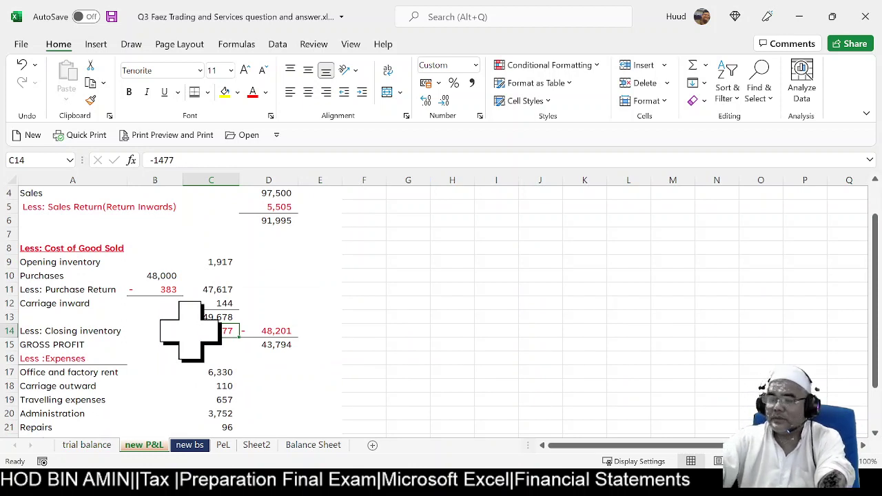
type("=+")
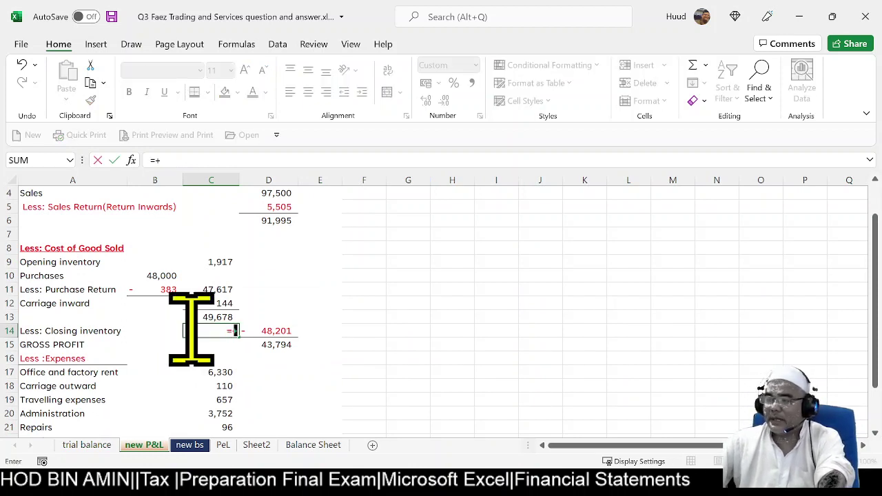
left_click(103, 448)
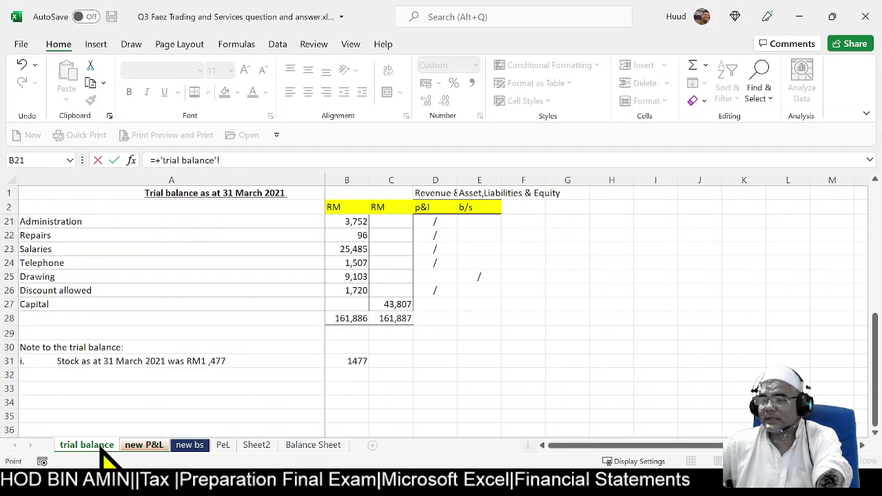
left_click(350, 362)
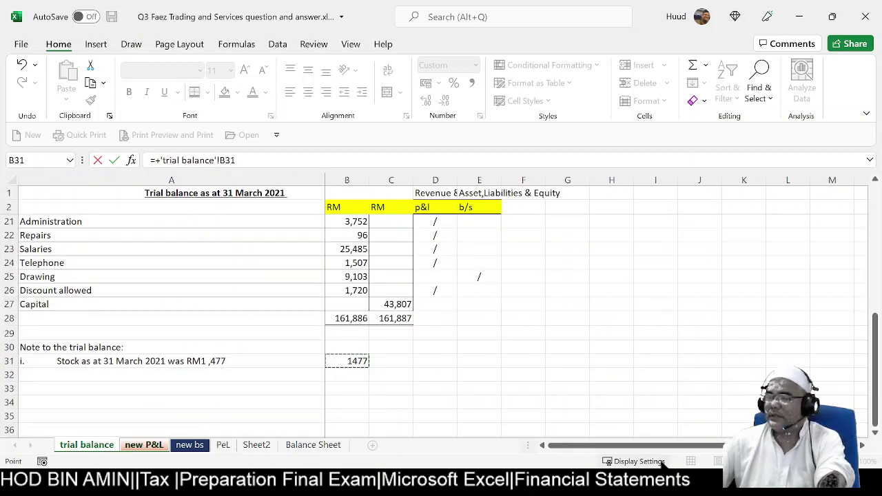
key("Return")
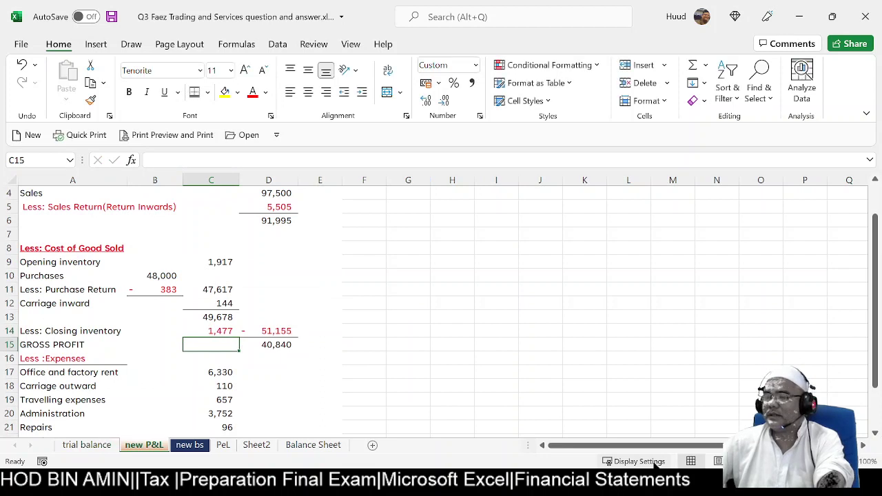
- Rewrite D14 as =C13-C14 so cost of goods sold shows 48,201
left_click(272, 331)
type("=-SUM(C13:C14)")
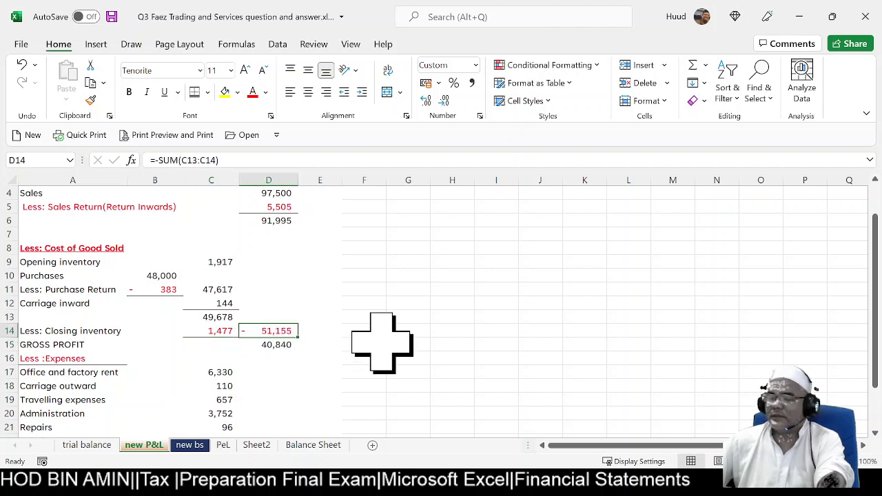
key("F2")
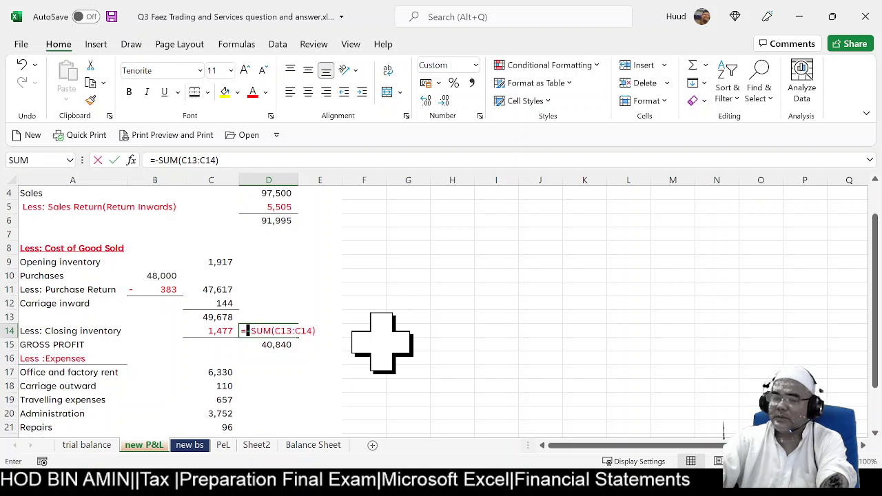
key("Escape")
type("=")
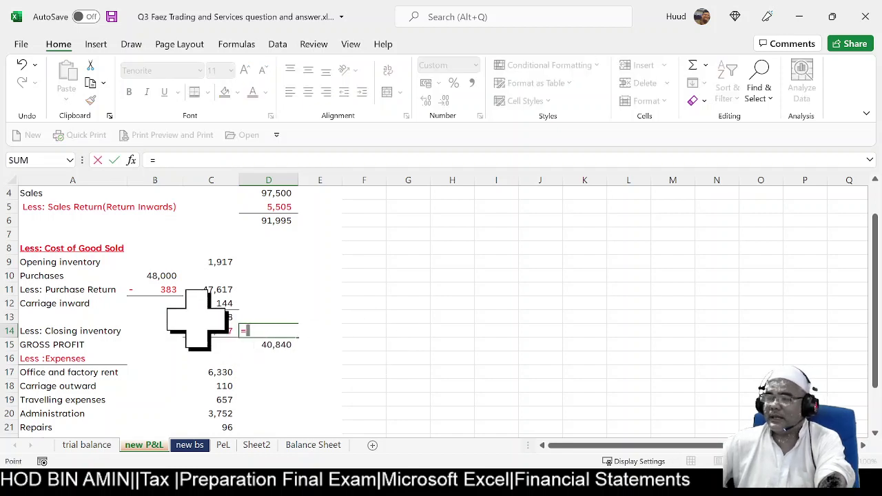
left_click(200, 317)
type("-")
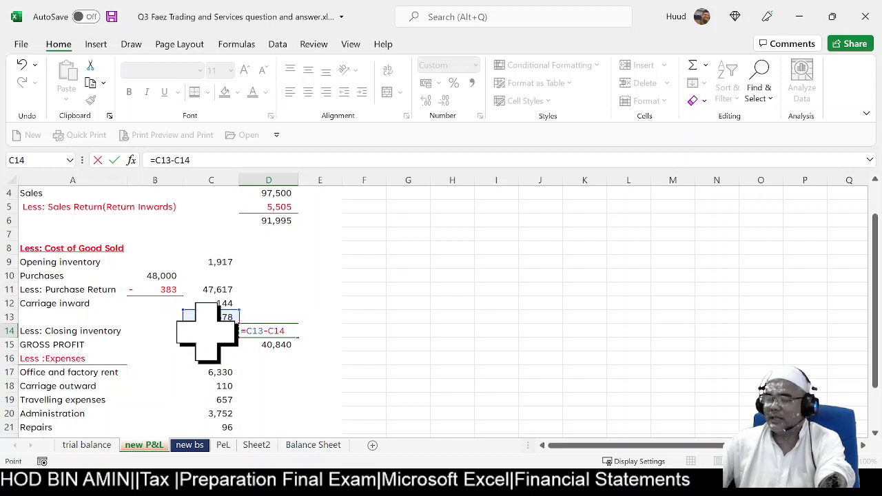
key("Return")
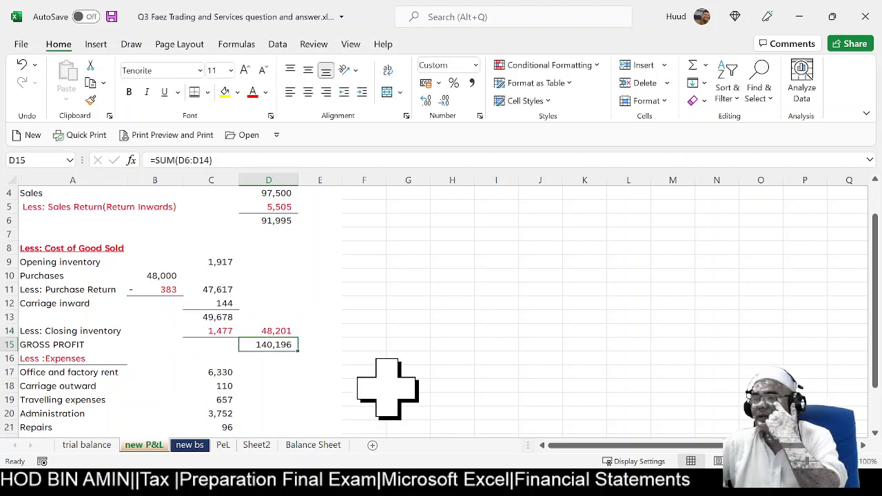
left_click(329, 452)
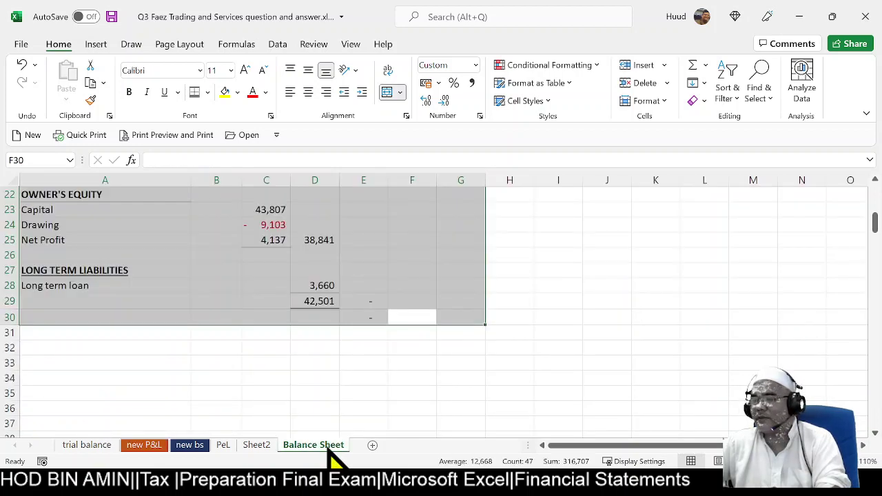
left_click(227, 447)
scroll(464, 365, "down", 2)
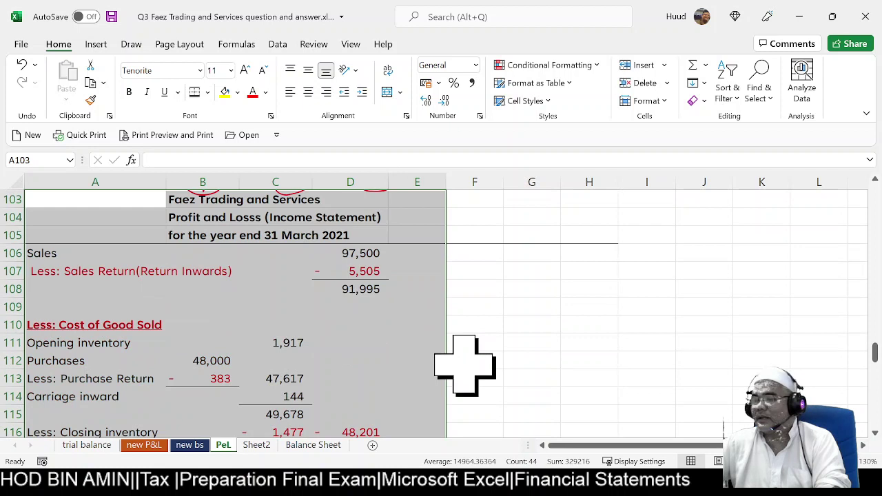
scroll(464, 365, "down", 1)
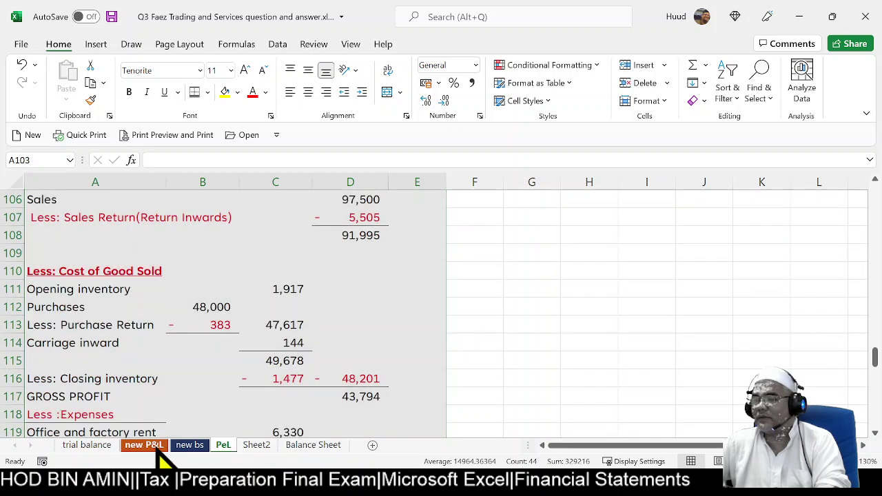
left_click(145, 445)
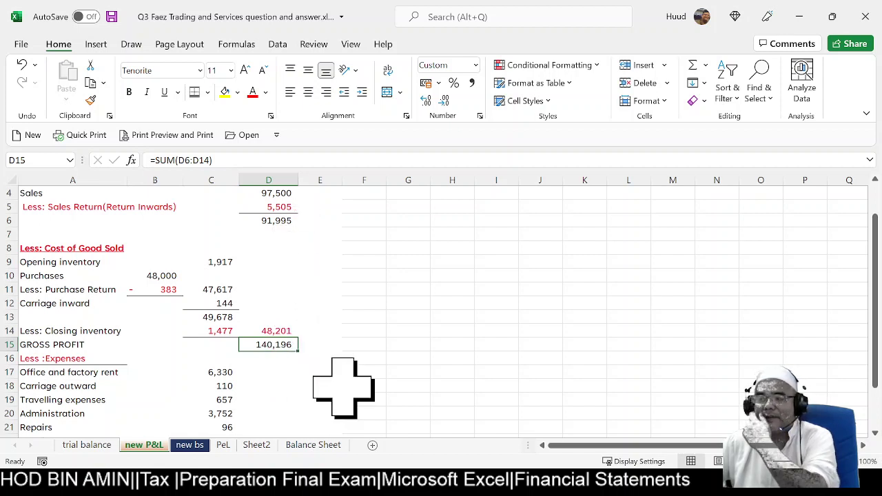
- Start a gross profit formula referencing D6, then cancel it and leave the cell unchanged
type("=")
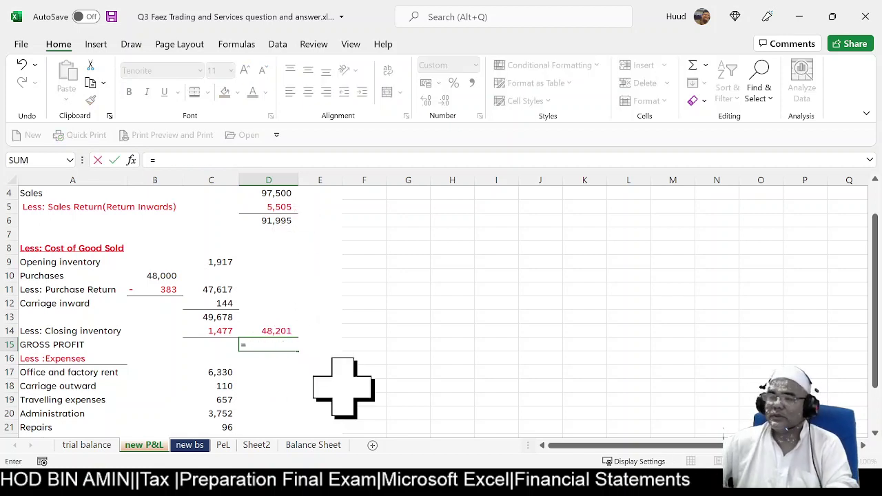
left_click(275, 221)
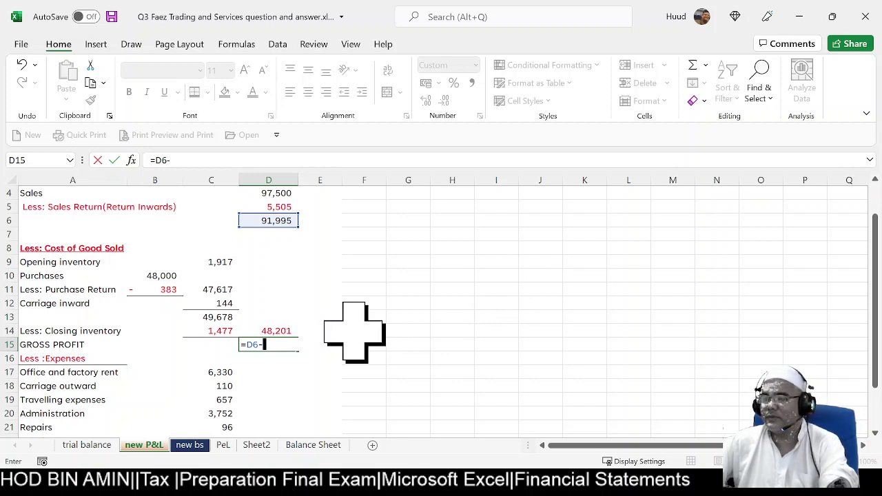
key("Escape")
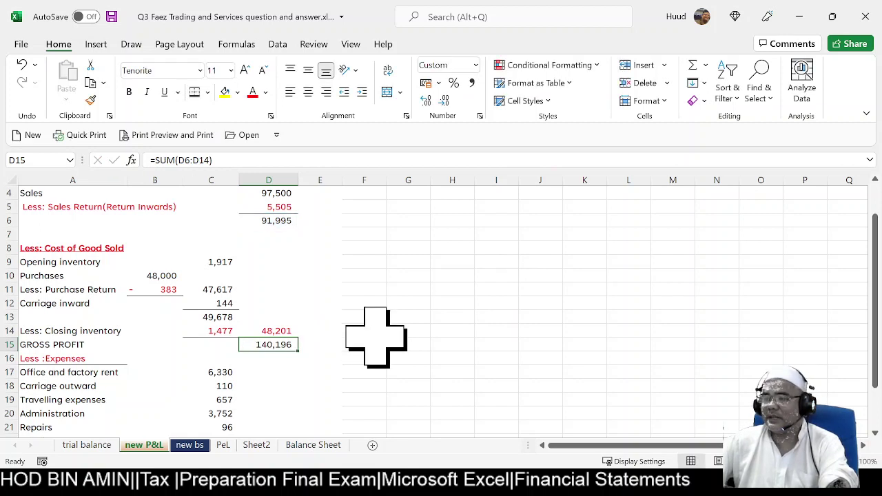
left_click(365, 332)
- Negate the closing inventory link in C14 and make D14 =-(C13-C14)
double_click(207, 331)
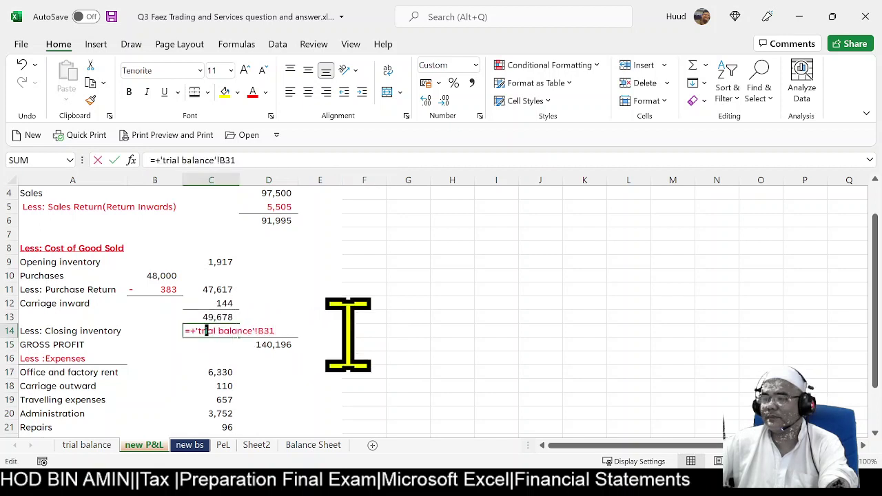
left_click(199, 331)
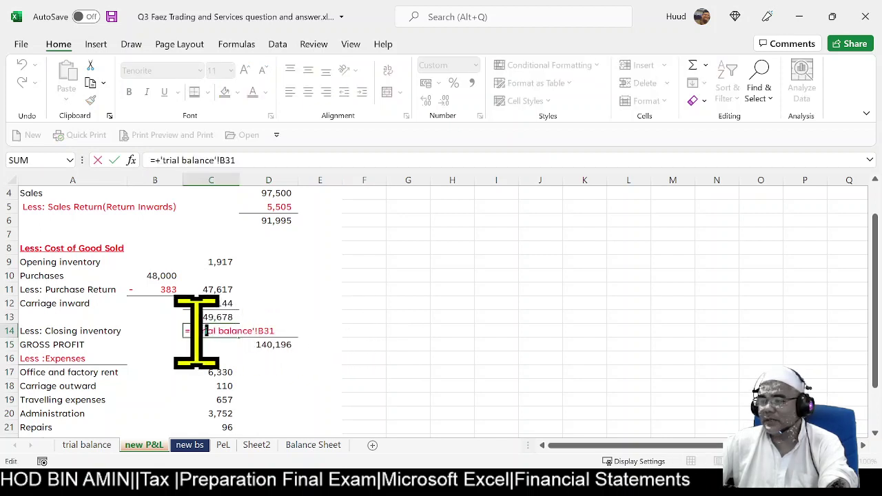
left_click(184, 331)
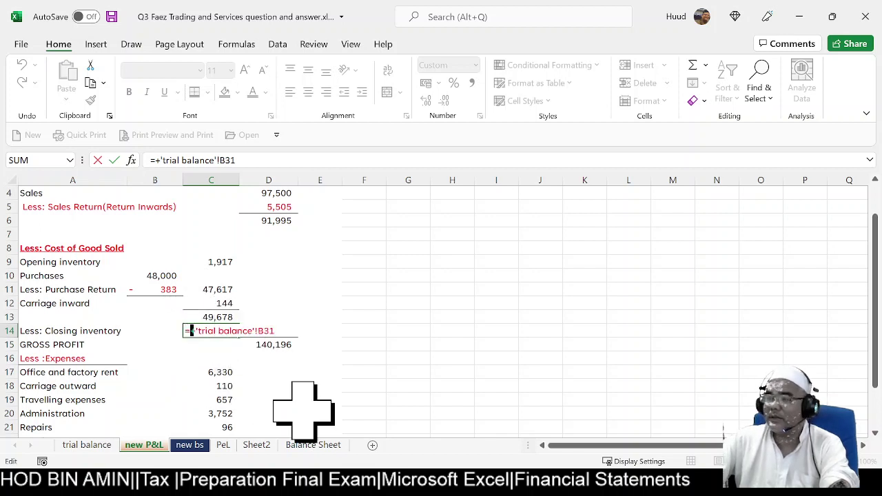
type("-")
key("Return")
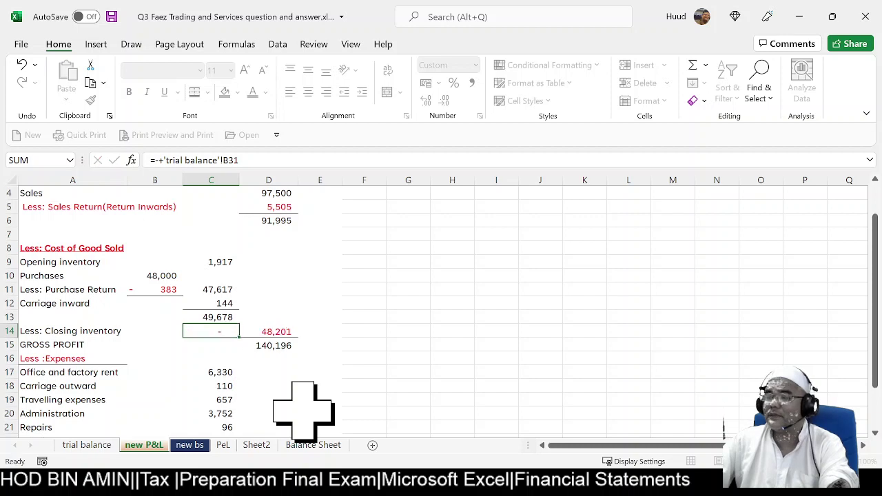
double_click(274, 329)
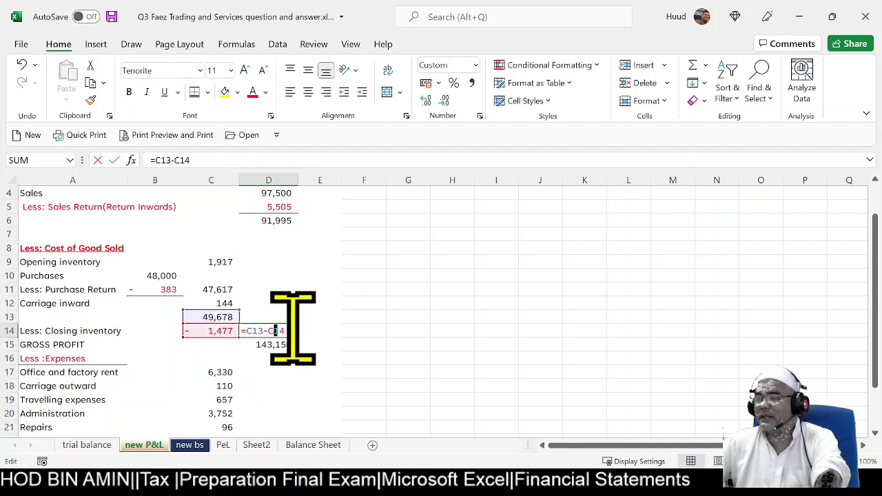
left_click(247, 331)
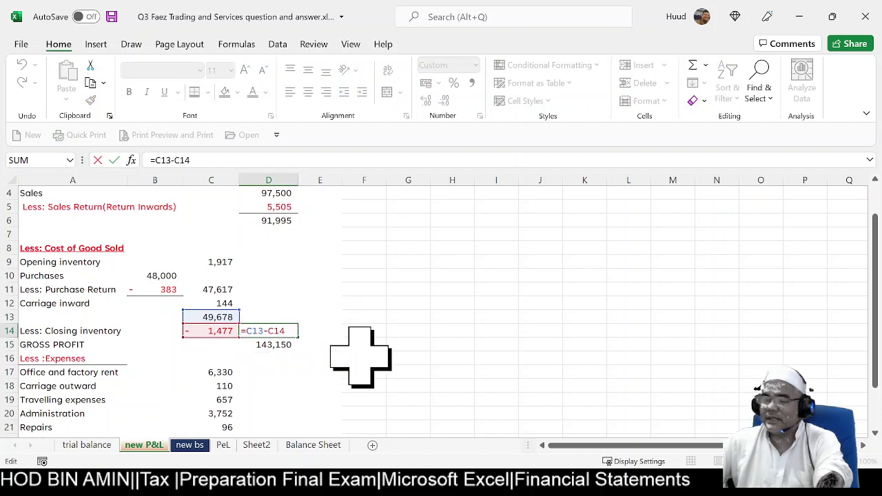
type("-(")
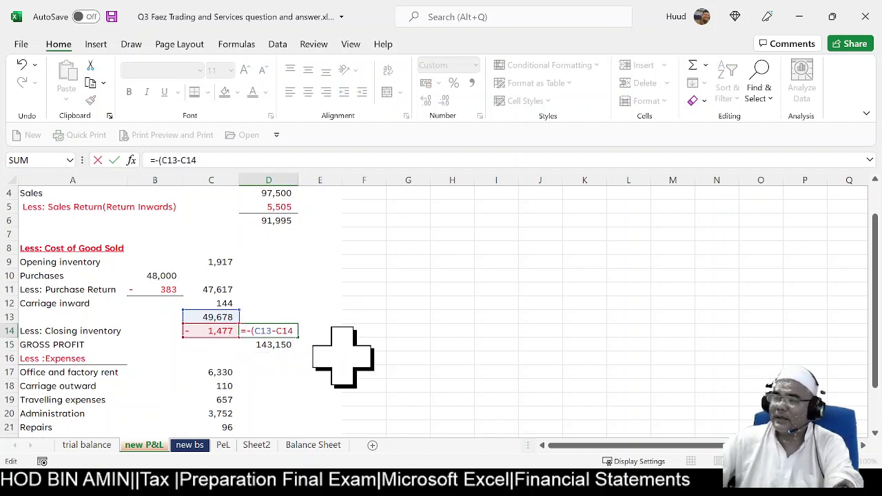
left_click(293, 331)
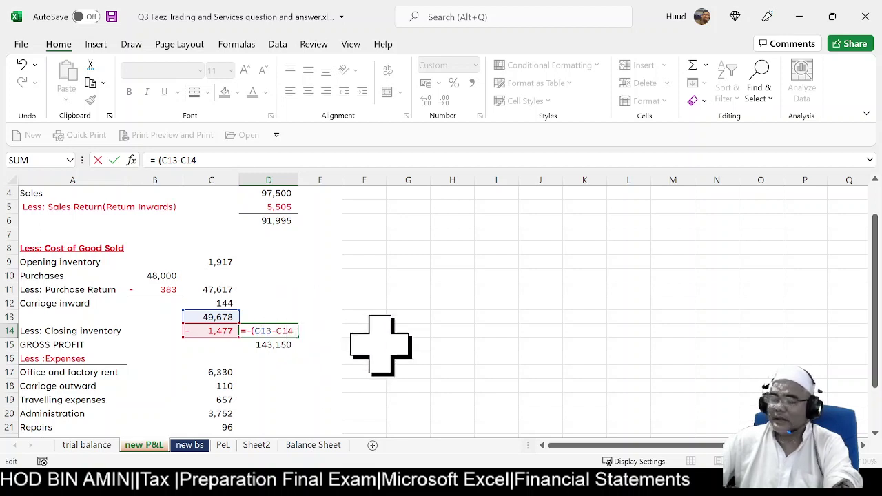
type(")")
key("Return")
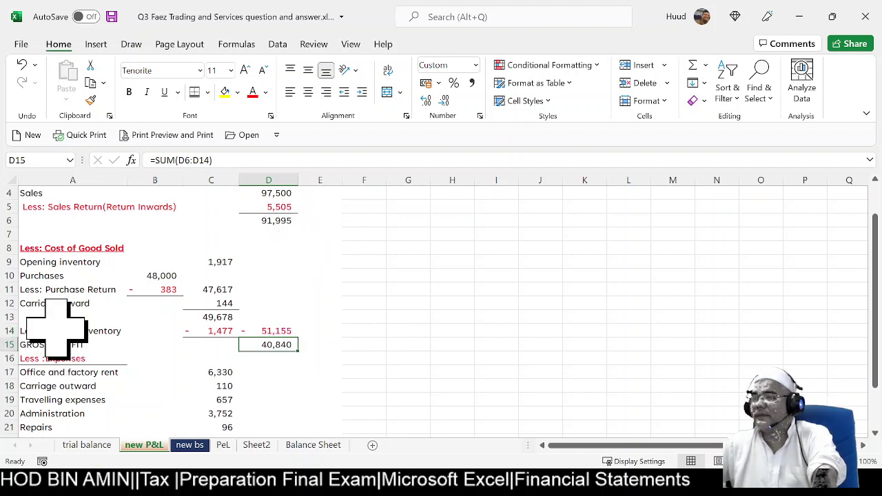
- Put a leading minus on the sales return link in D5
double_click(270, 207)
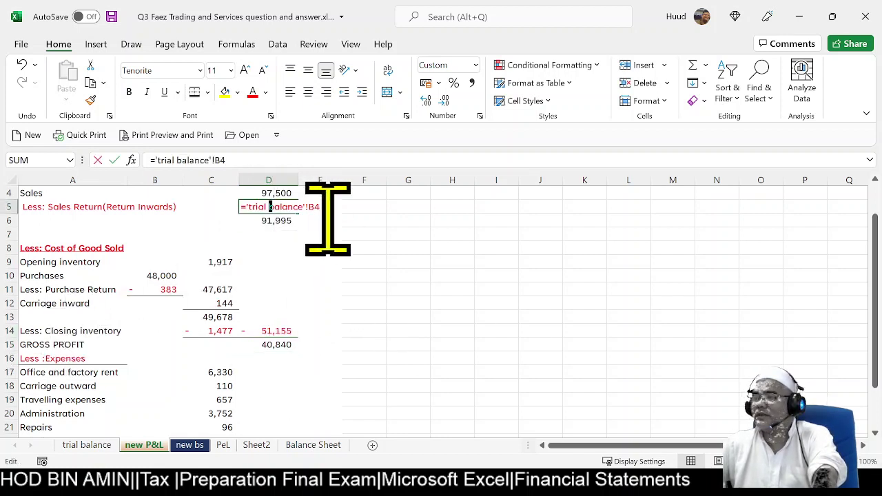
left_click(247, 207)
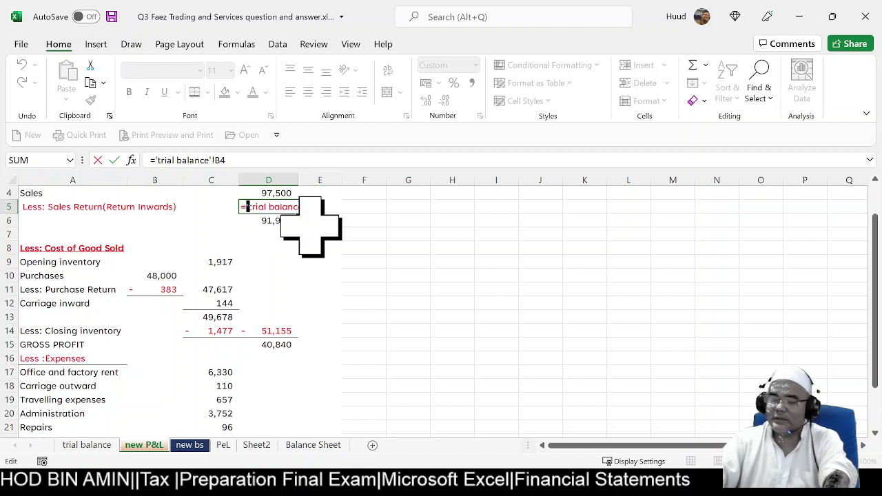
type("-")
key("Return")
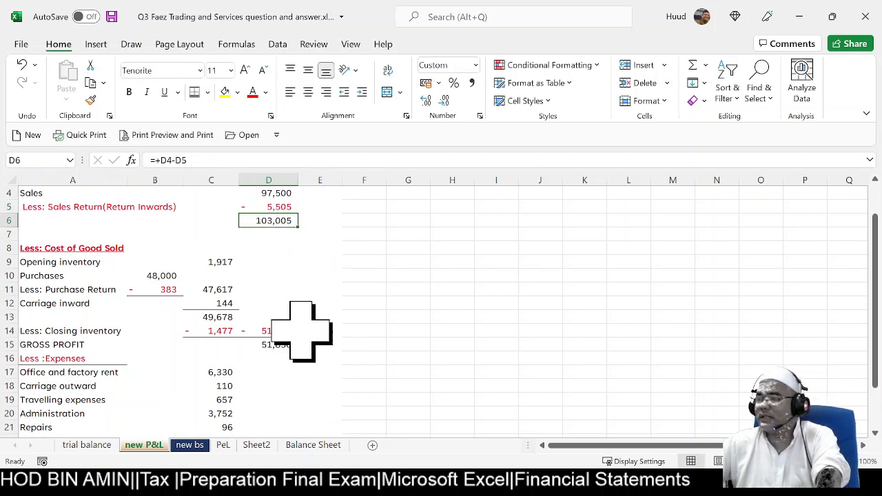
- Set gross profit in D15 to an AutoSum over D6:D14
left_click(280, 345)
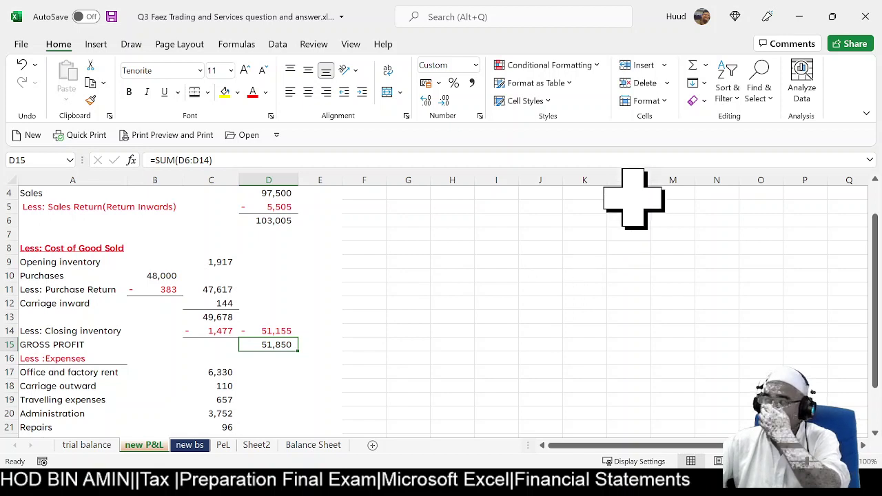
left_click(692, 68)
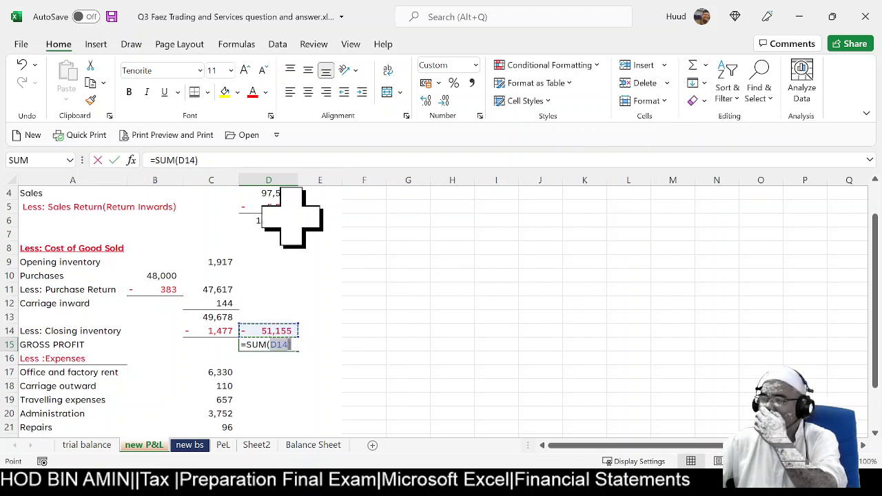
left_click_drag(292, 219, 286, 328)
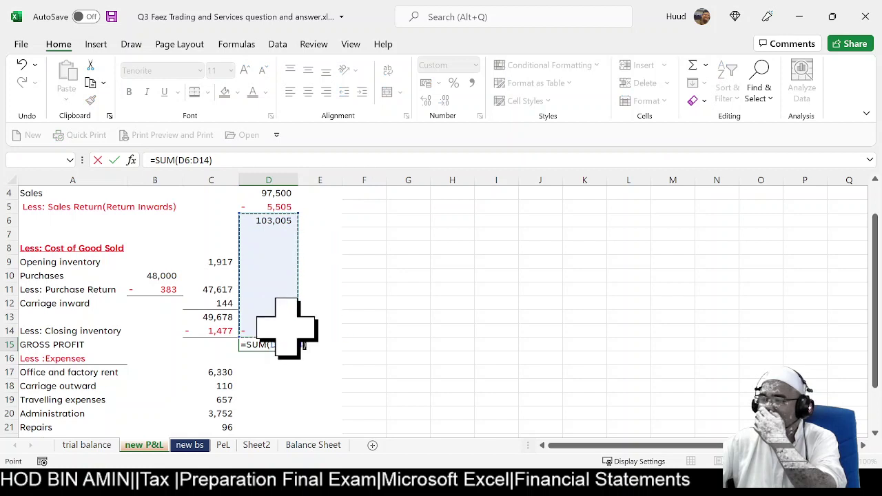
key("Return")
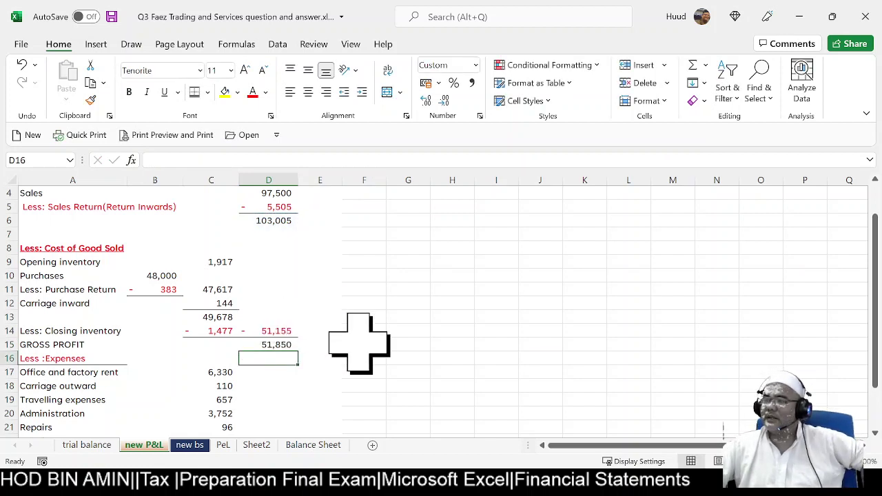
- Replace net sales in D6 with an AutoSum of D4:D5, giving 91,995
scroll(359, 343, "up", 1)
left_click(268, 262)
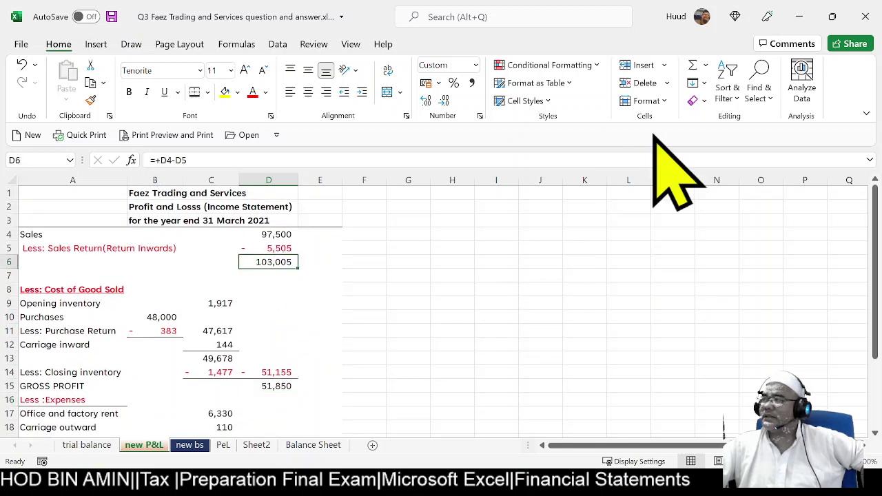
left_click(693, 65)
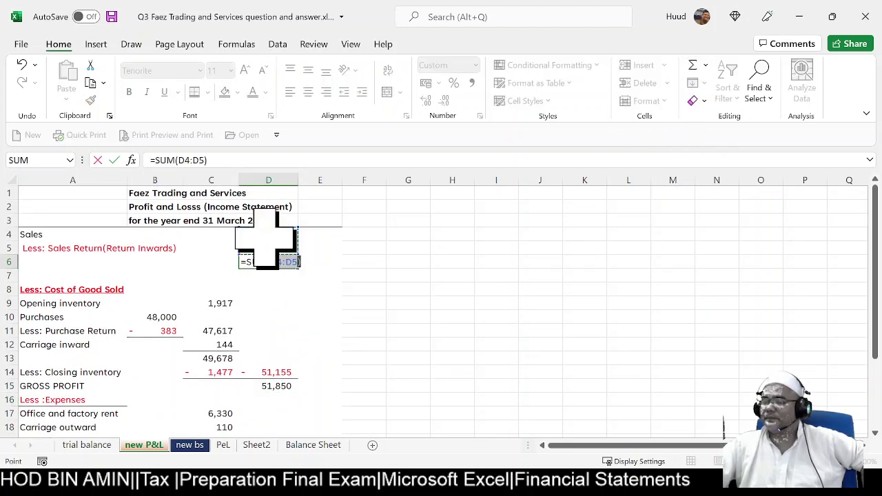
key("Return")
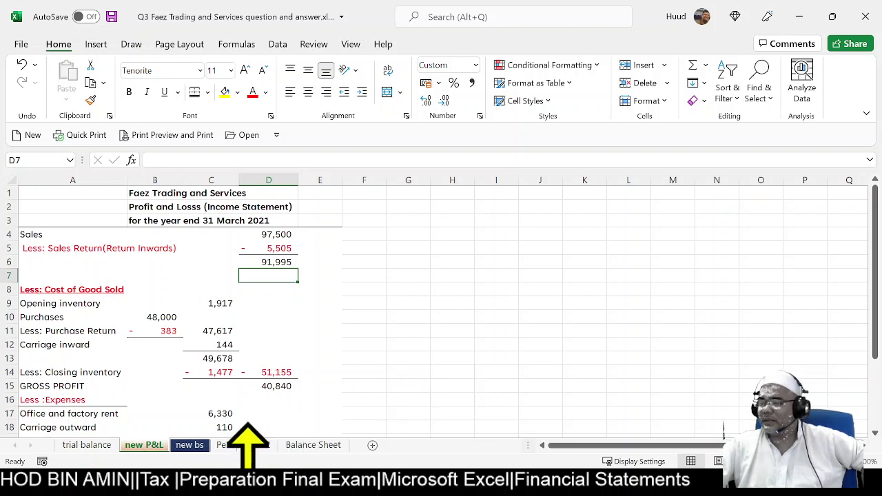
- Compare the new bs and PeL sheets, then return to new P&L cost of goods sold in D14
left_click(311, 450)
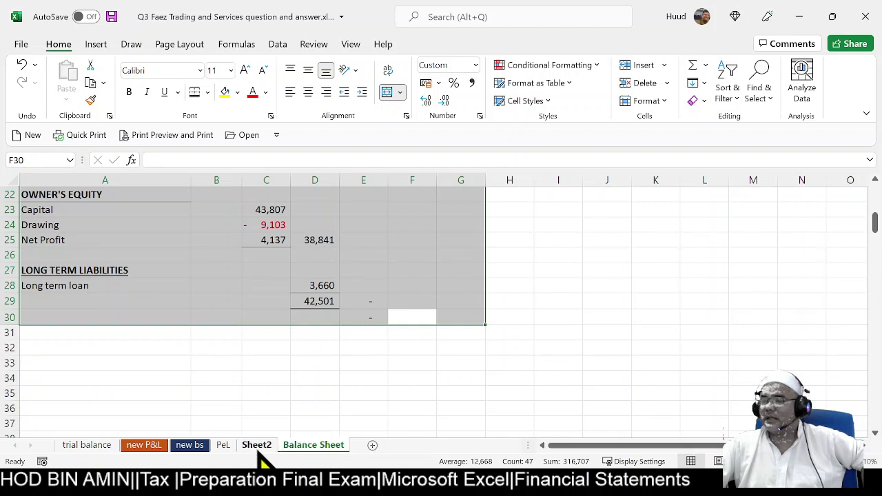
left_click(224, 445)
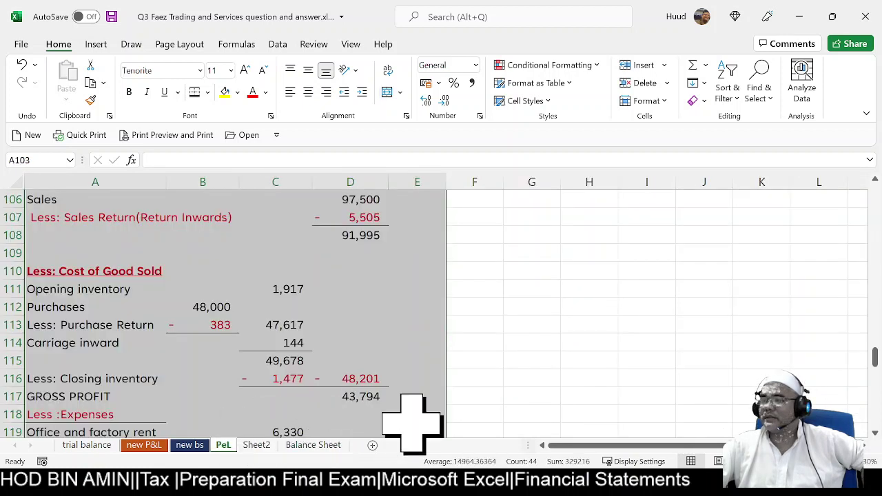
left_click(149, 447)
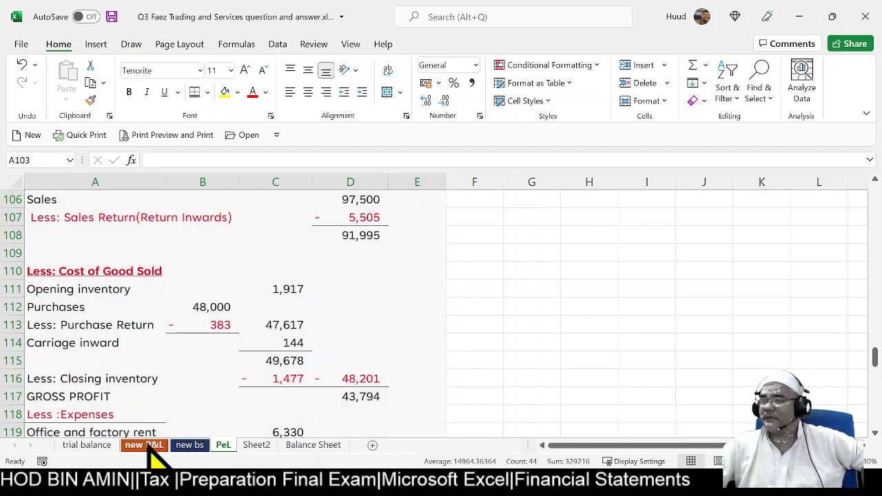
left_click(190, 446)
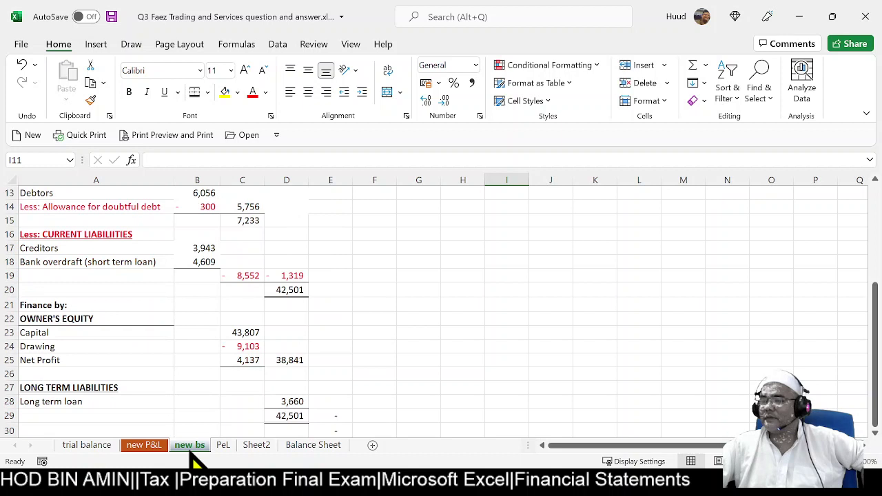
left_click(232, 453)
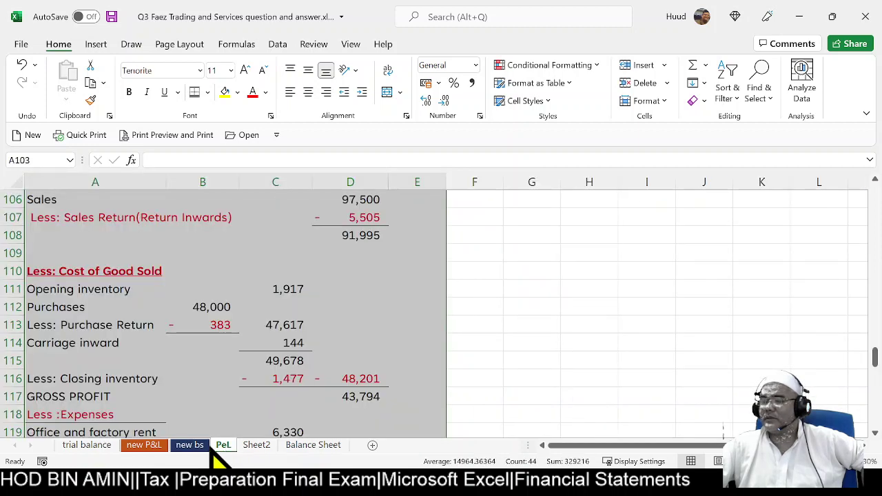
left_click(156, 446)
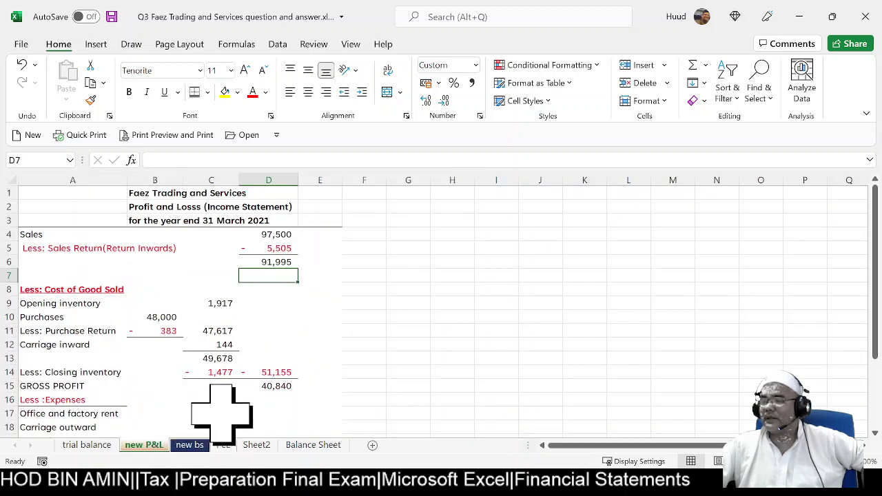
left_click(279, 373)
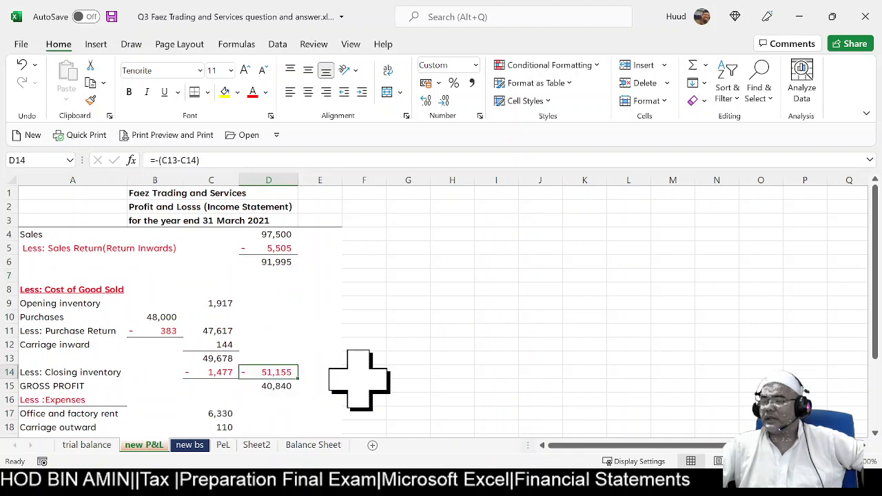
- Make D14 =-SUM(C13:C14), showing -48,201 and raising gross profit to 43,794
left_click(692, 65)
left_click(215, 360, "shift")
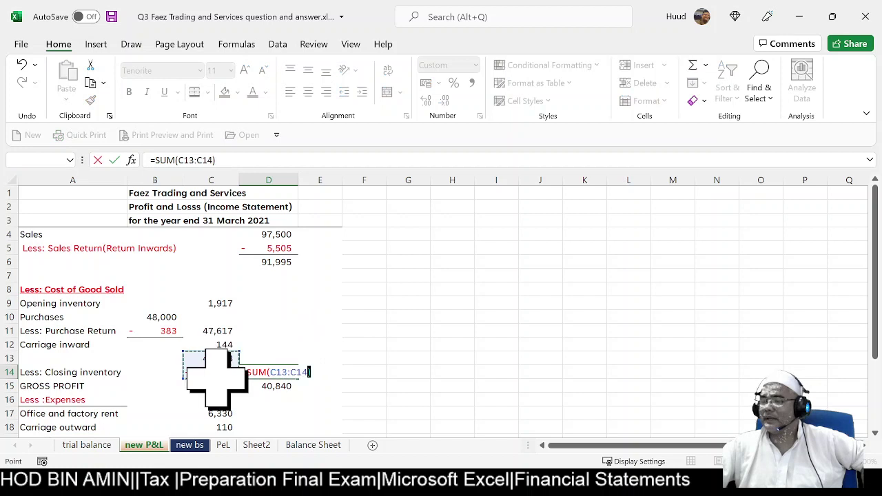
key("Return")
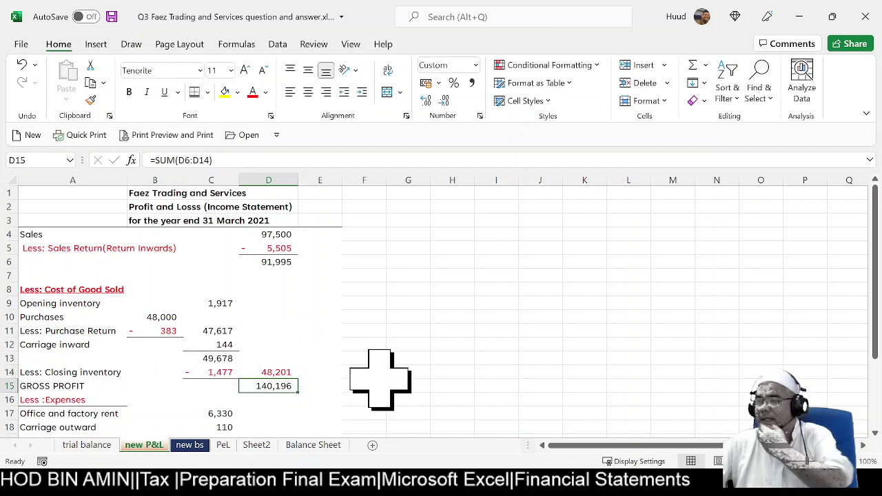
left_click(271, 372)
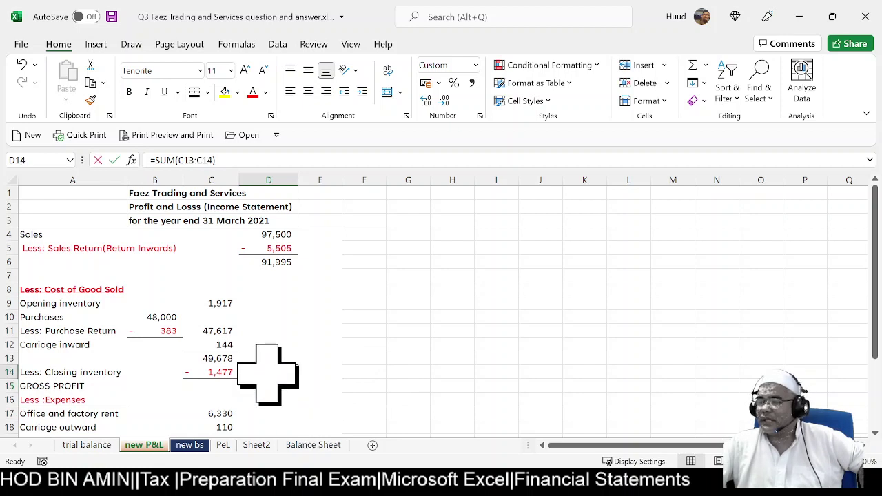
double_click(262, 372)
left_click(248, 372)
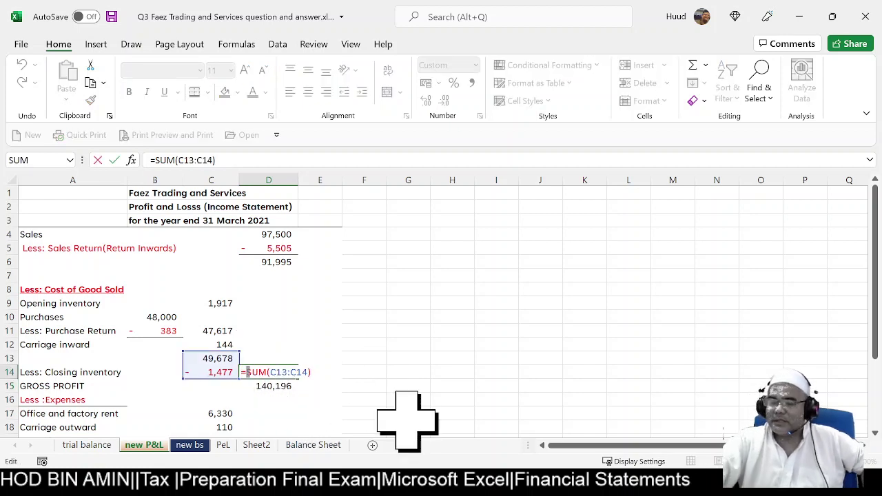
type("-")
key("Return")
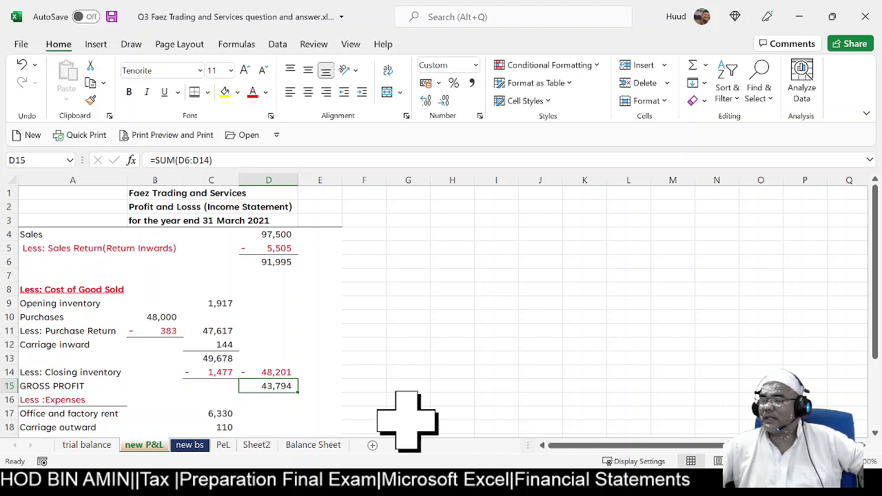
- Check the PeL sheet's figures, then scroll through the new P&L statement
left_click(224, 445)
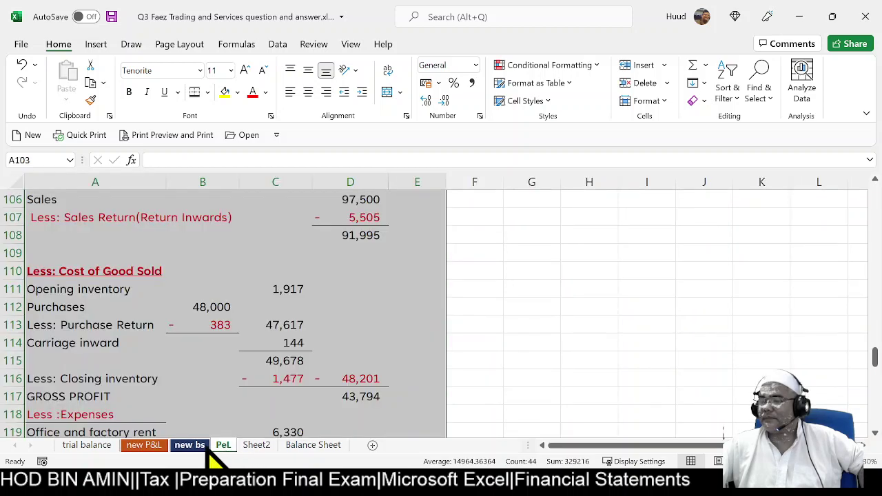
left_click(153, 448)
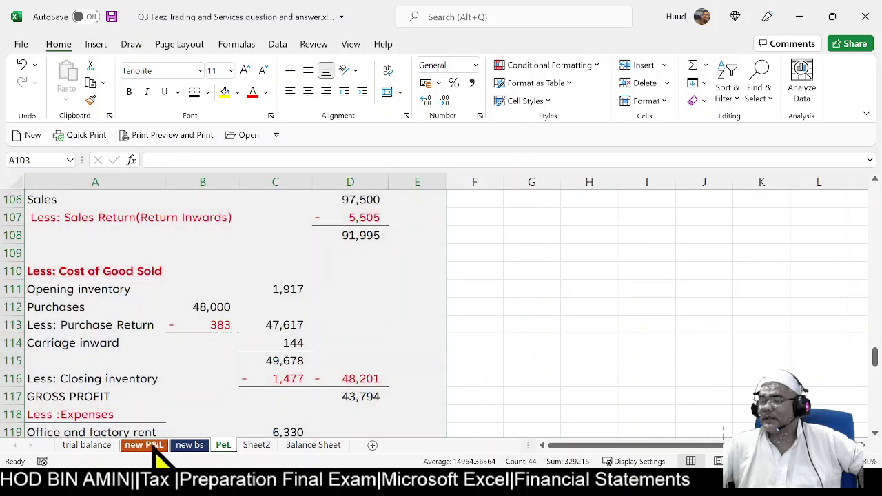
scroll(367, 324, "down", 2)
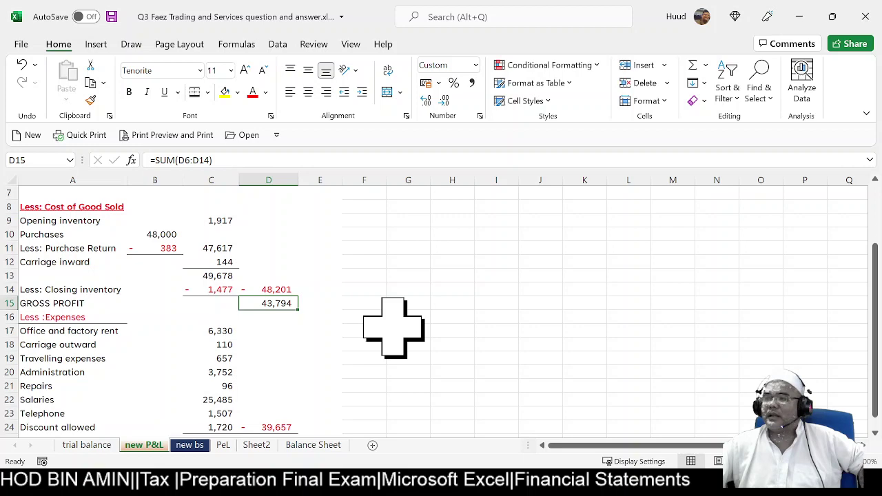
scroll(394, 328, "up", 2)
scroll(394, 328, "down", 1)
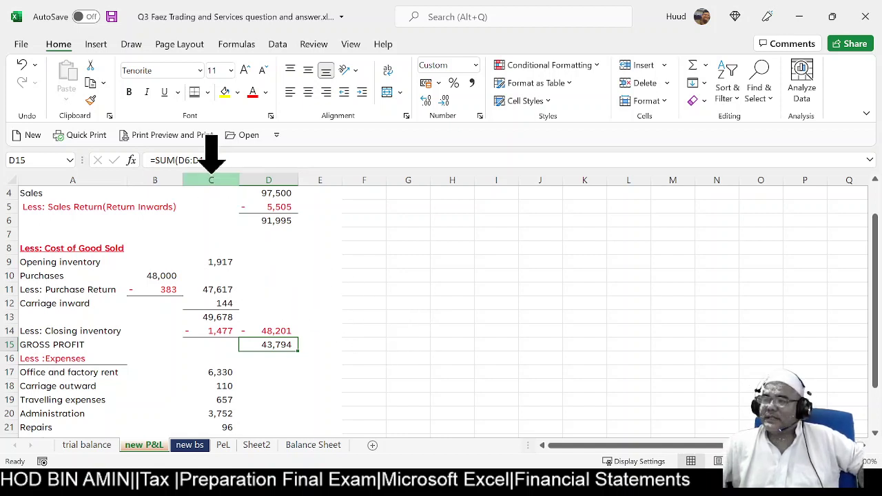
- Leave a stray apostrophe in H14, then show formulas from D15 with Ctrl+`
left_click(441, 344)
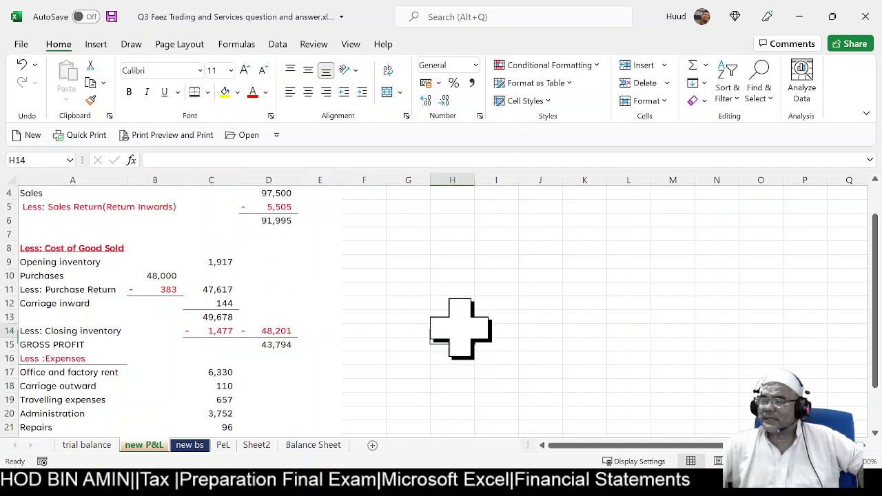
left_click(469, 331)
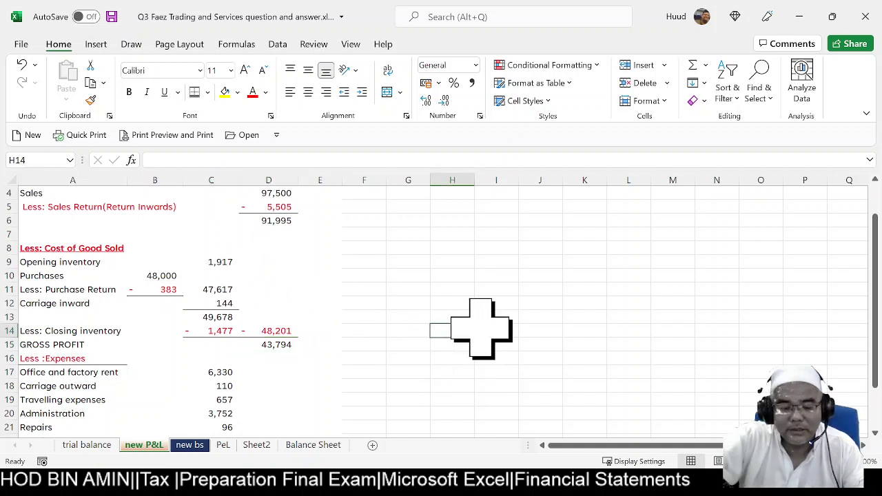
type("'")
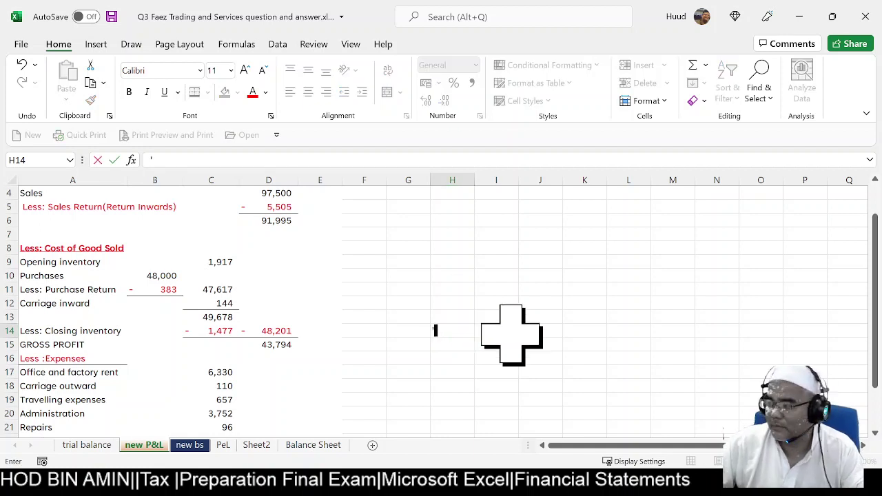
left_click(500, 329)
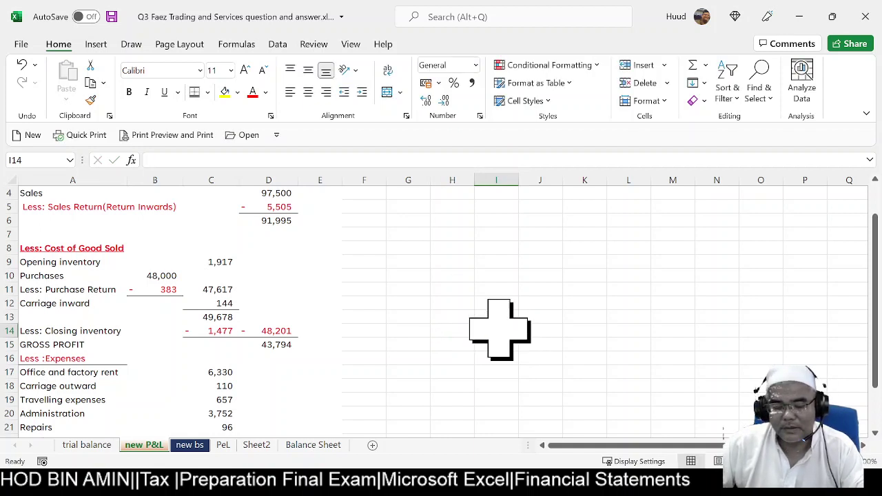
left_click(285, 346)
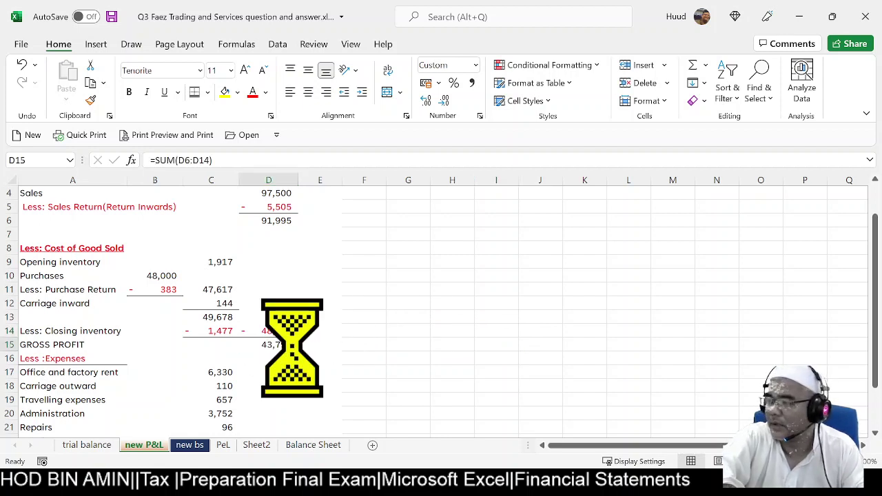
key("ctrl+grave")
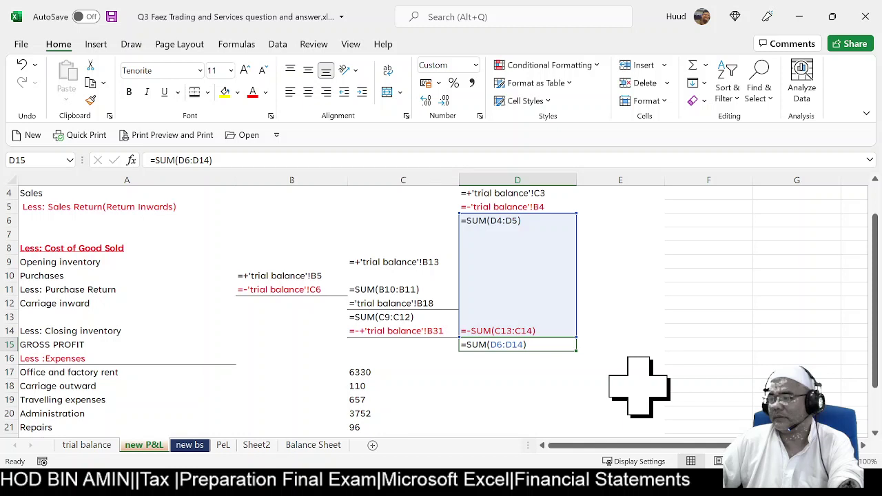
- Undo the H14 entry and D14's minus, then hide formulas to show 48,201 and 140,196
left_click(638, 385)
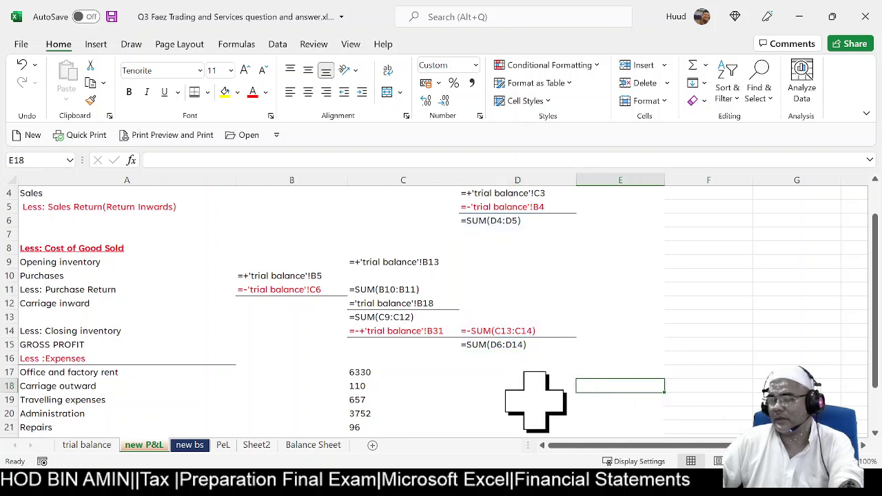
left_click(22, 65)
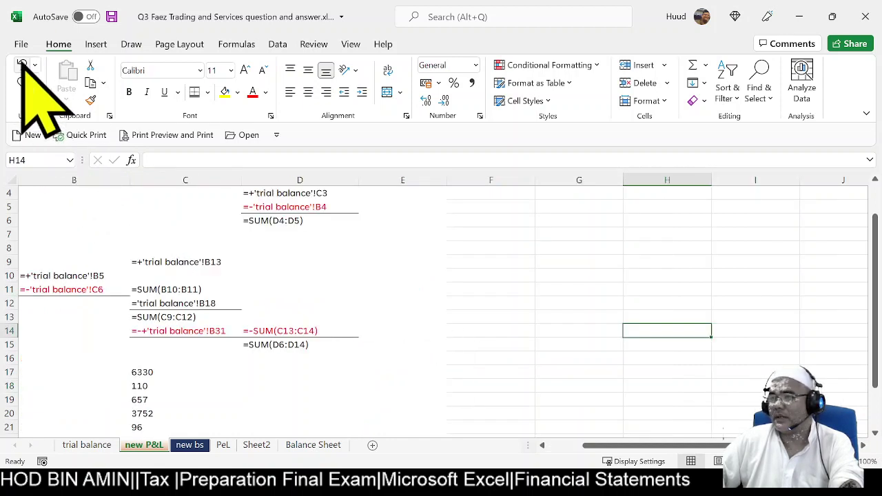
left_click(21, 64)
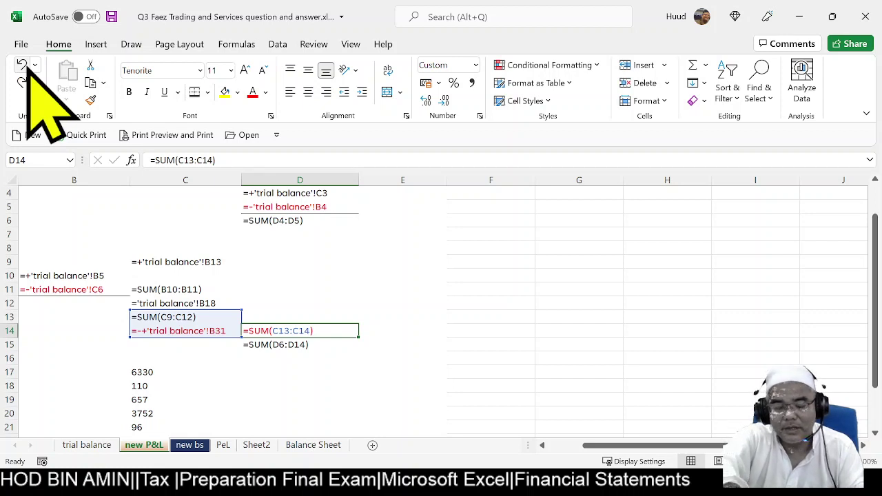
type("~")
key("Escape")
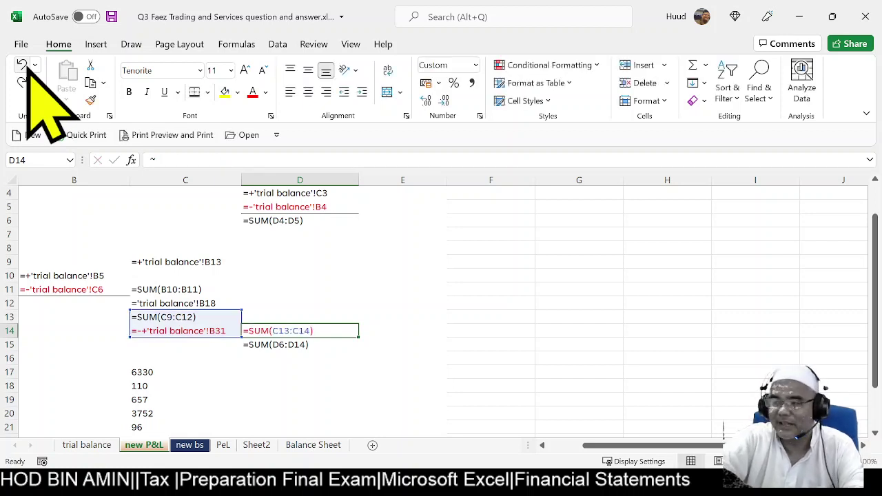
key("ctrl+grave")
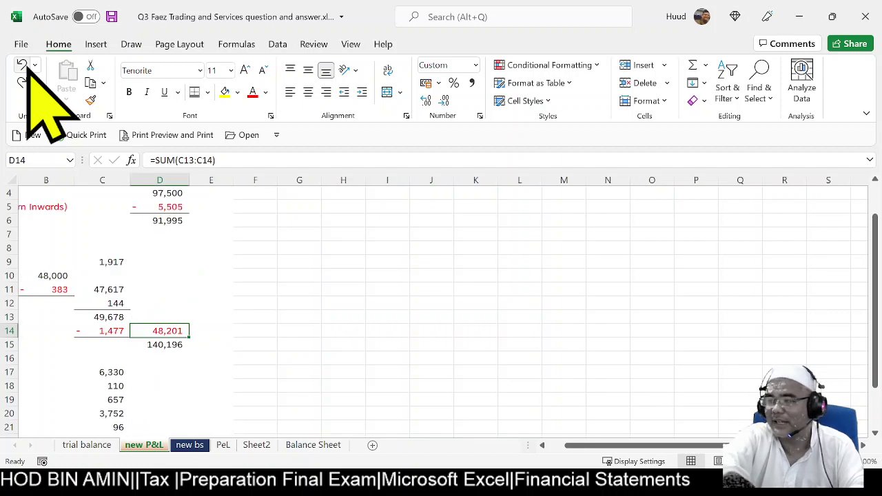
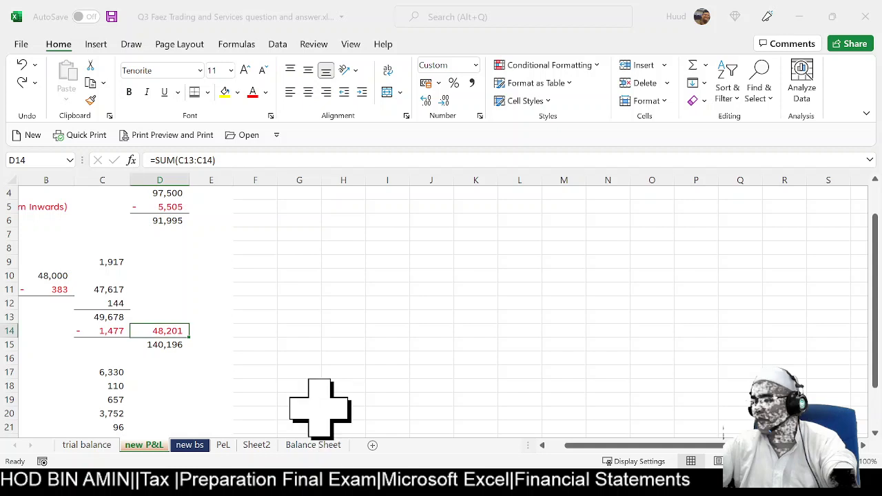
- Paste the keyboard picture at cell G11 beside the profit and loss figures
left_click(301, 288)
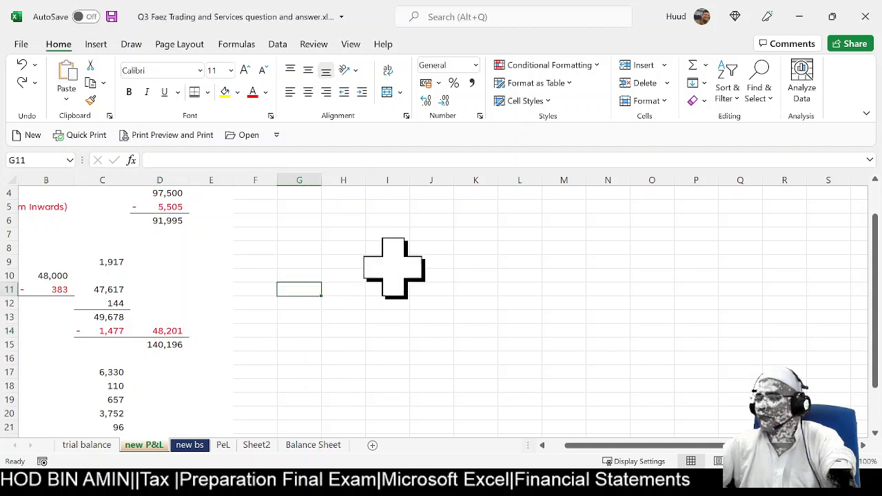
left_click(67, 72)
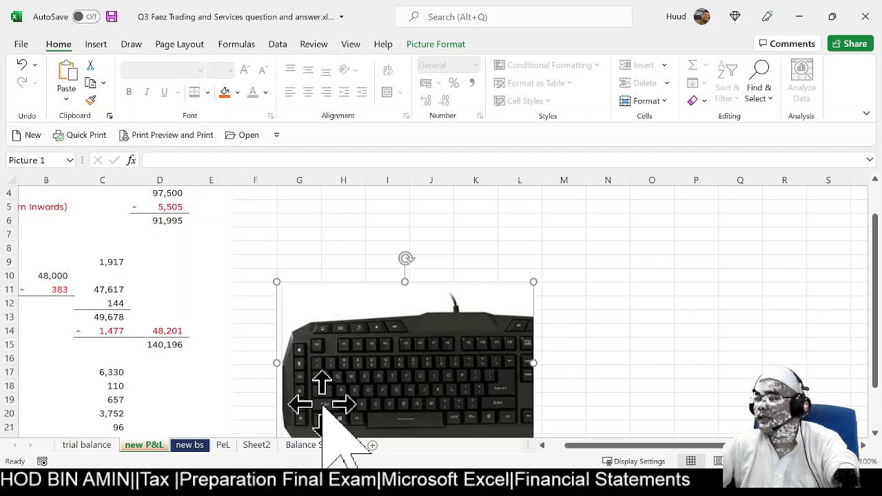
- Enter the note '~' in H7 and 'ctrl' in I7 next to the keyboard picture
left_click(353, 235)
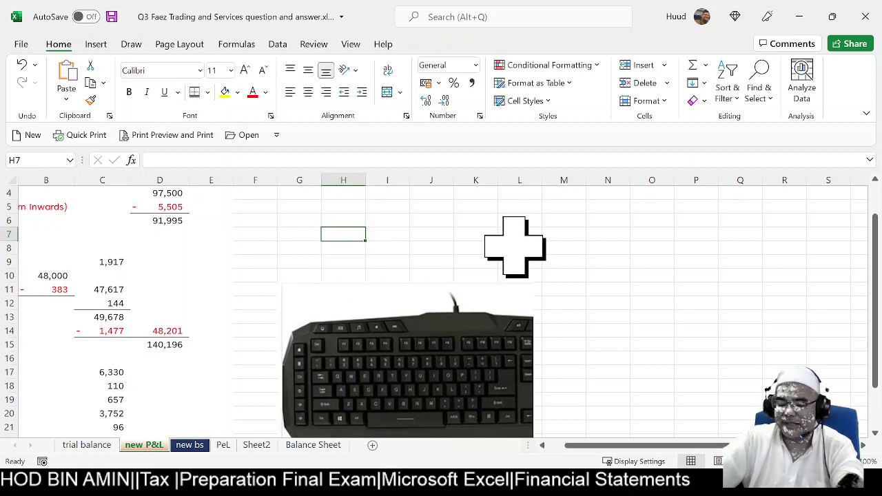
type("'")
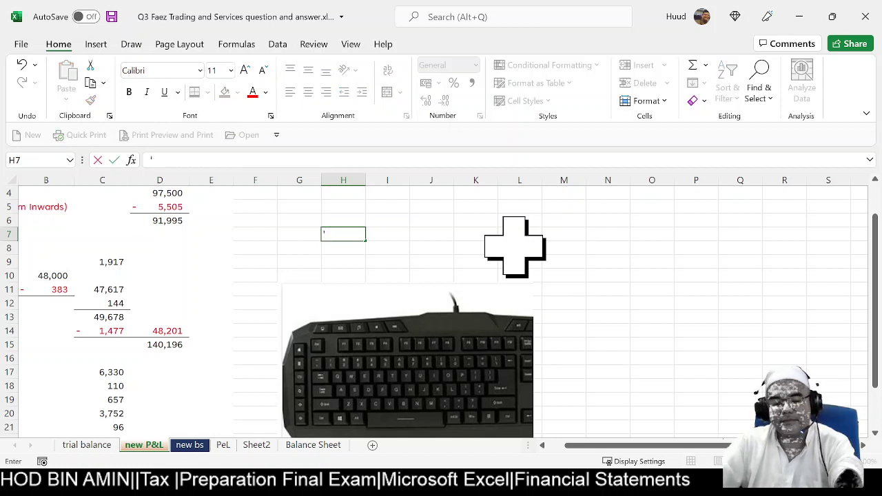
type("~")
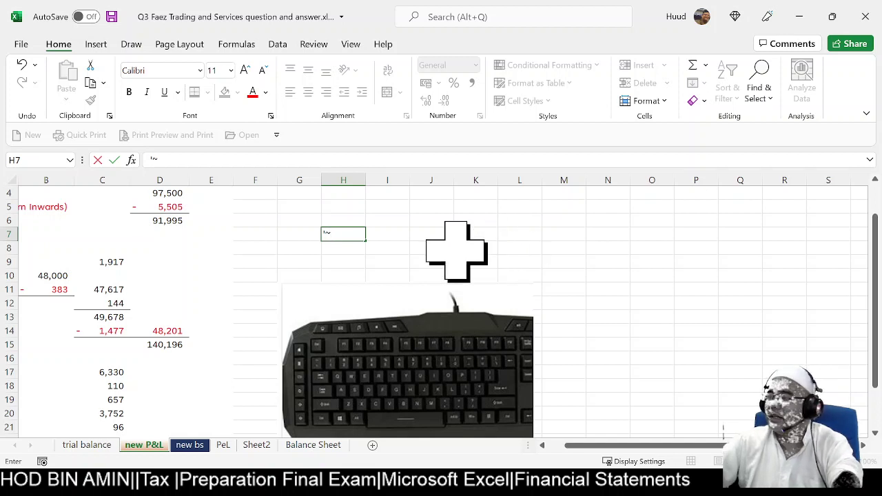
left_click(387, 235)
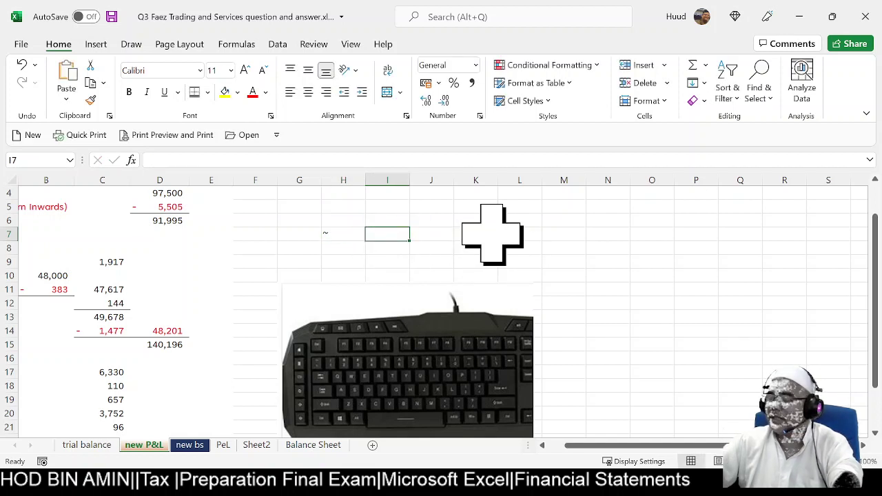
type("ct")
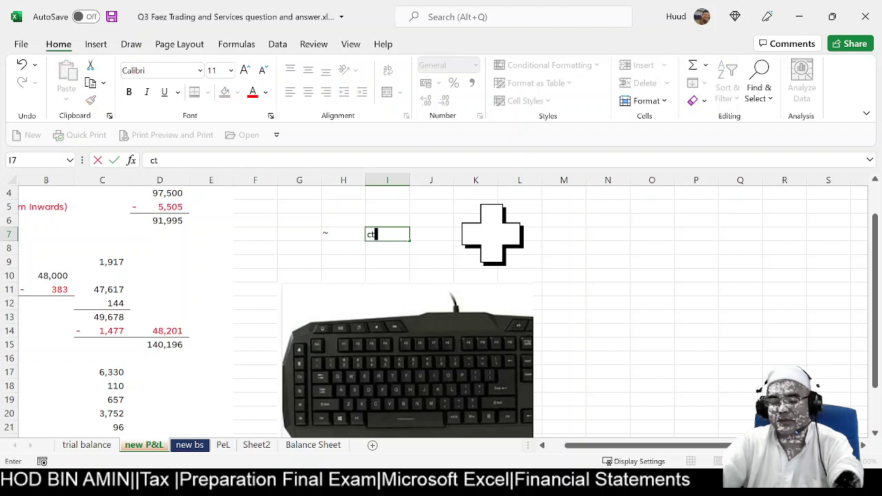
type("rl")
key("Escape")
left_click(511, 207)
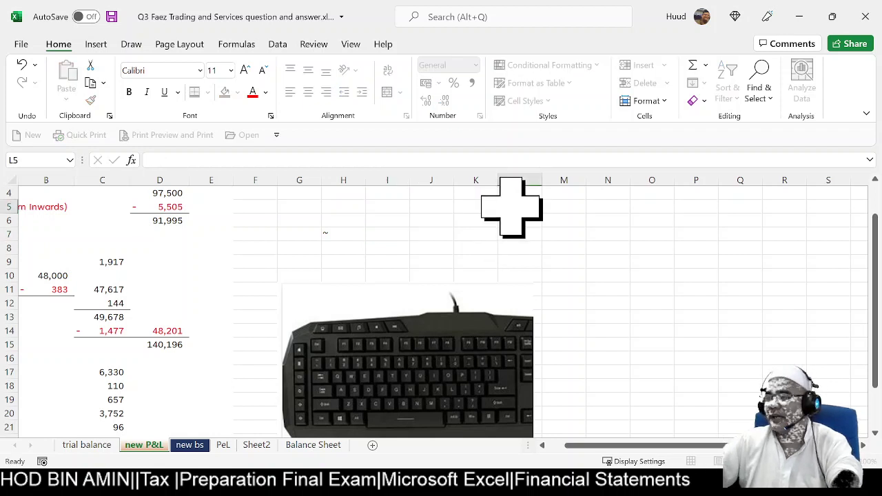
scroll(445, 455, "left", 1)
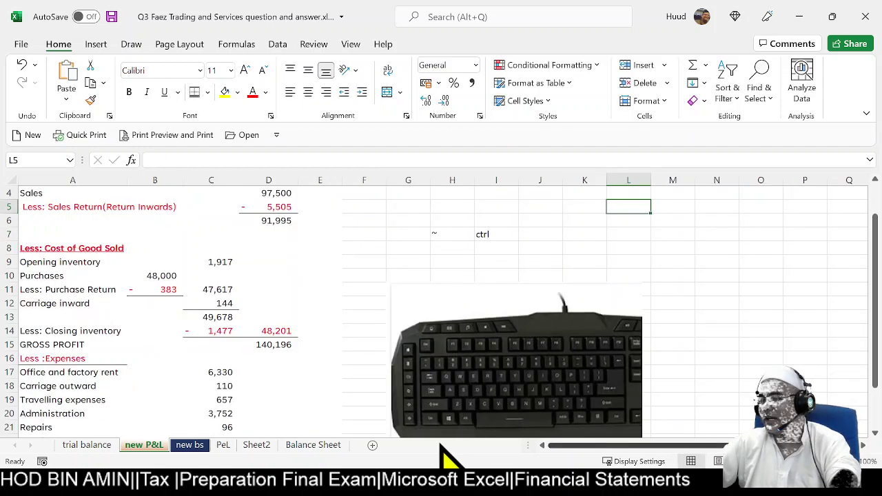
left_click(282, 399)
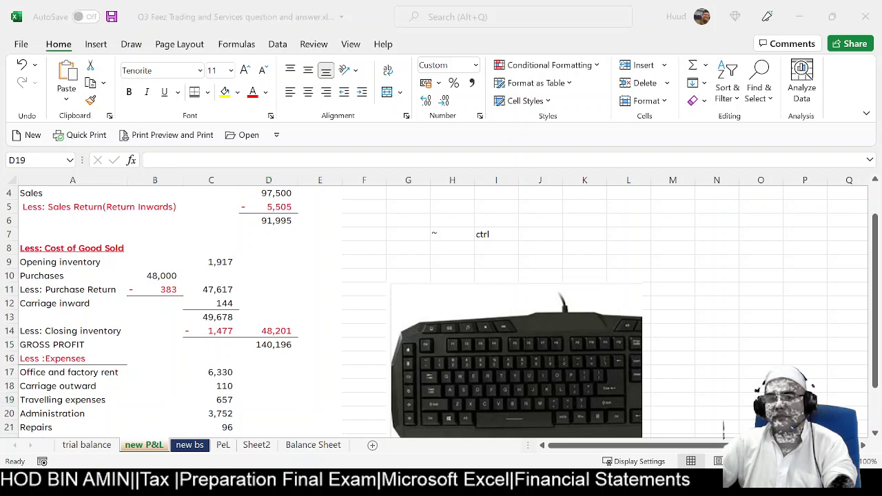
left_click(379, 287)
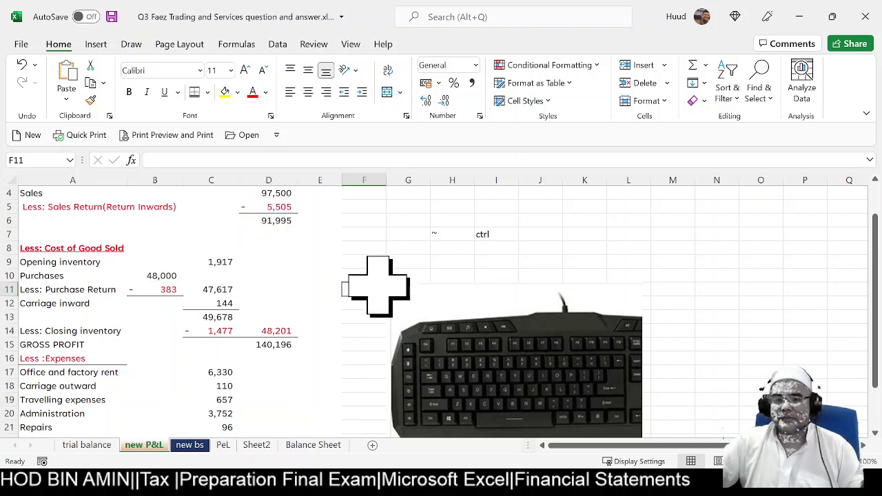
left_click(463, 252)
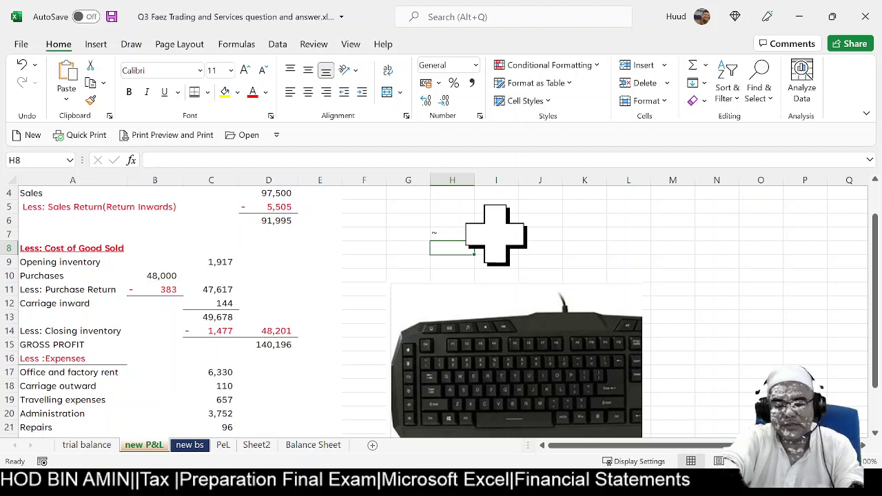
key("ctrl+grave")
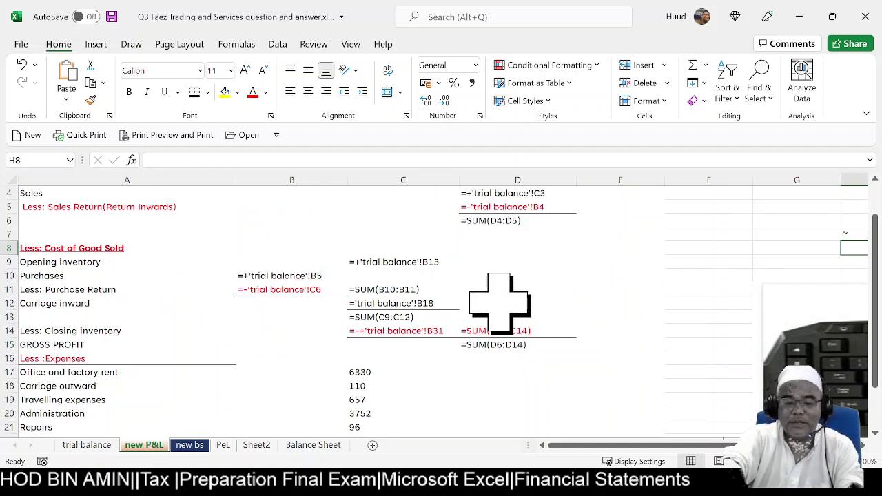
key("ctrl+grave")
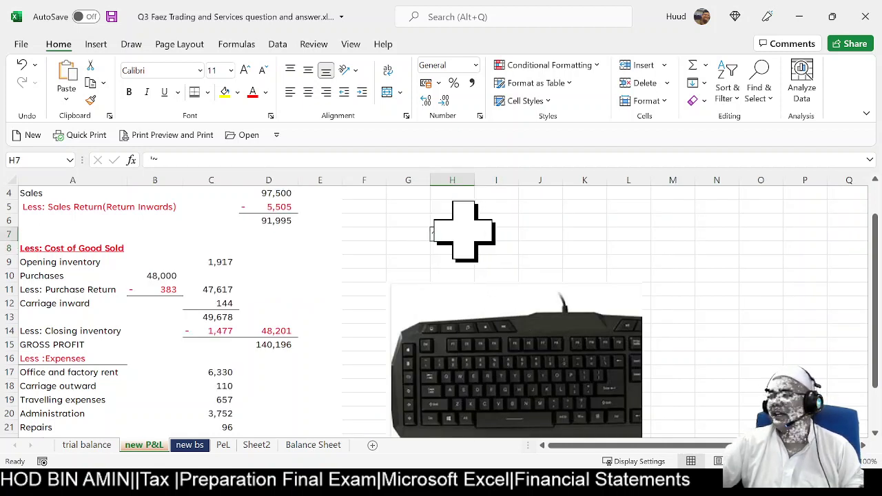
- Enter the note 'serentak' in cell H6 above the ~ label
left_click(447, 219)
type("se")
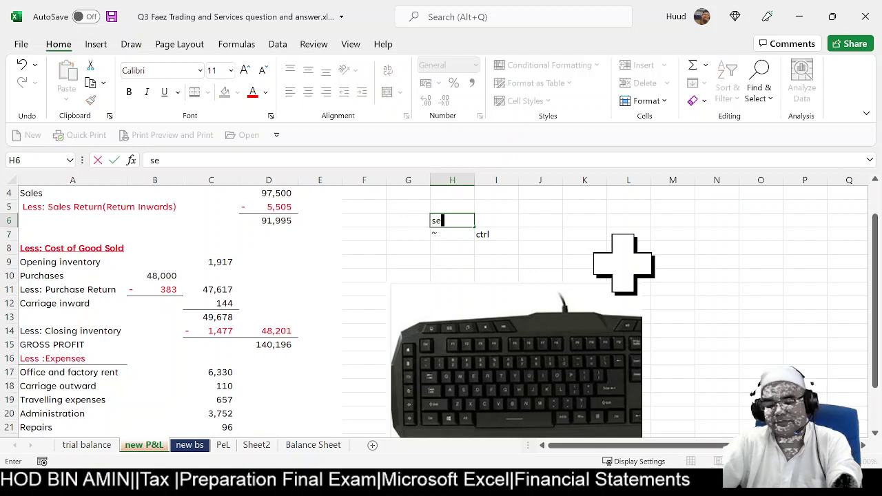
type("rentak")
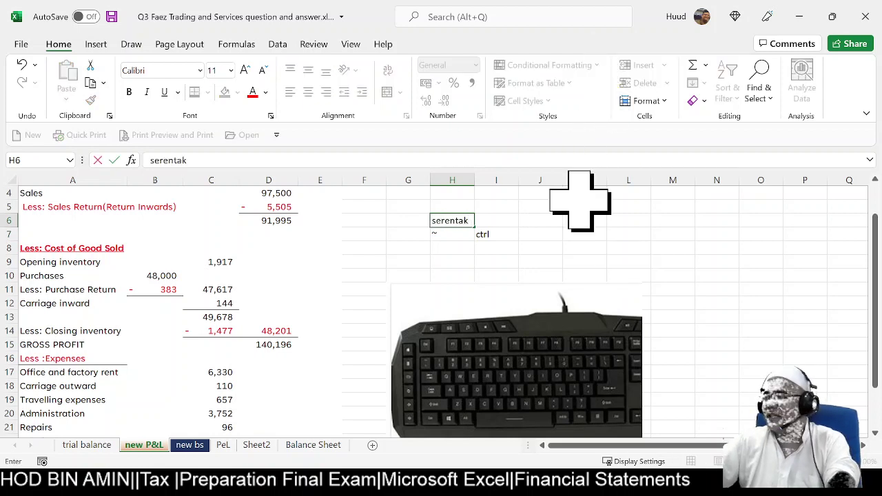
left_click(582, 219)
- Give the ~ and ctrl label cells H7:I7 a yellow fill
left_click_drag(446, 237, 500, 234)
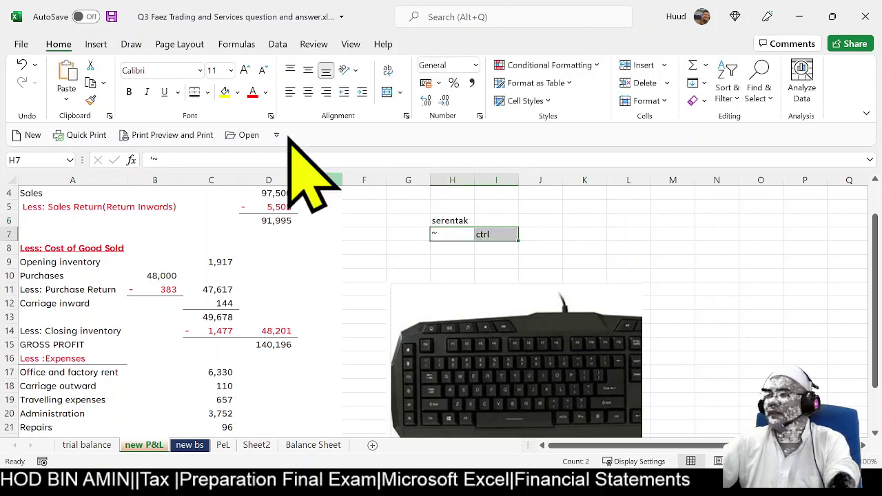
left_click(226, 92)
scroll(510, 296, "down", 1)
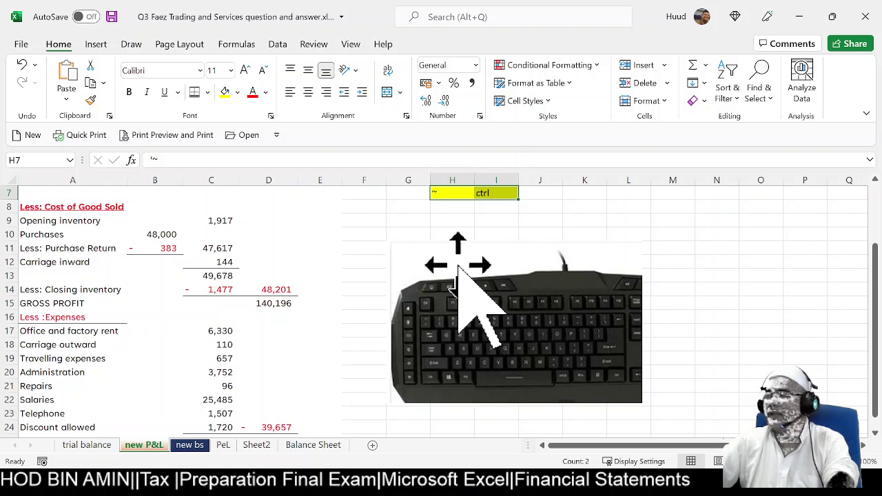
- Link office and factory rent in C17 to trial balance cell B12 (6,330)
left_click(222, 333)
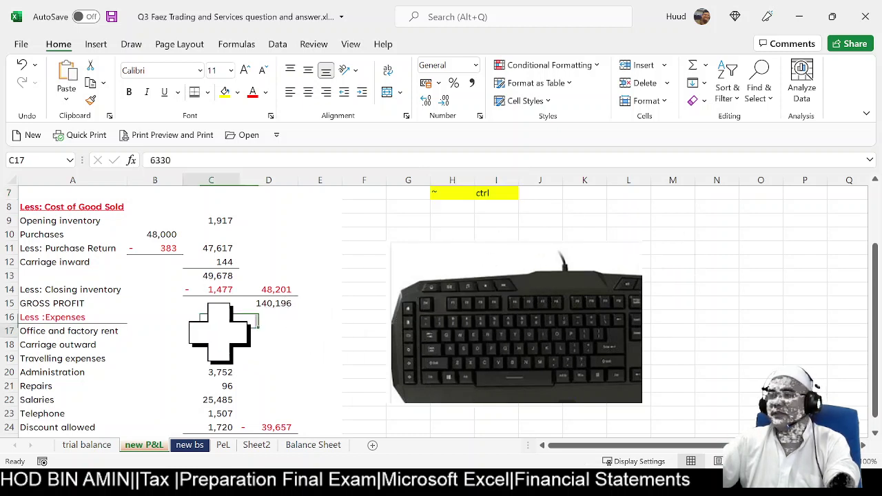
left_click(280, 305)
left_click(222, 332)
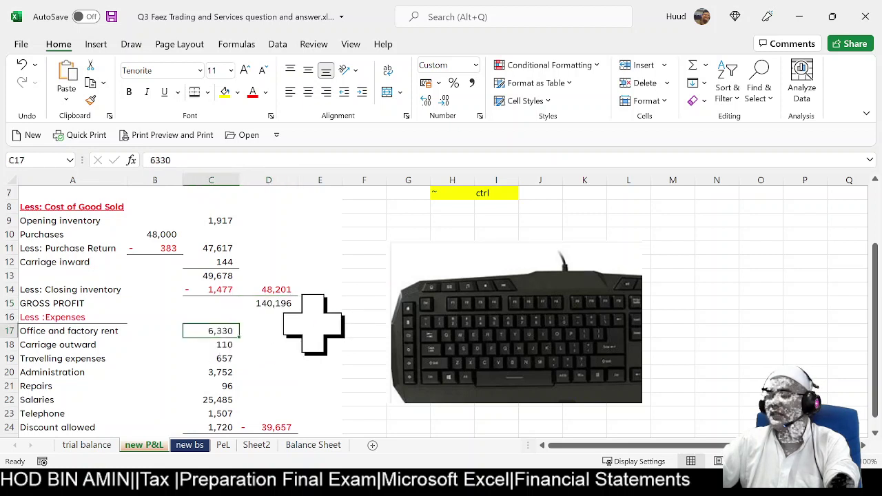
scroll(313, 328, "down", 1)
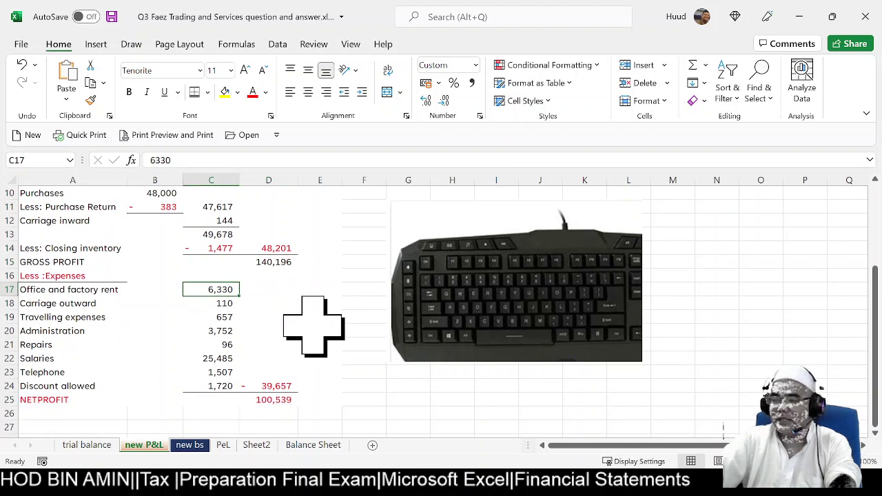
left_click(81, 448)
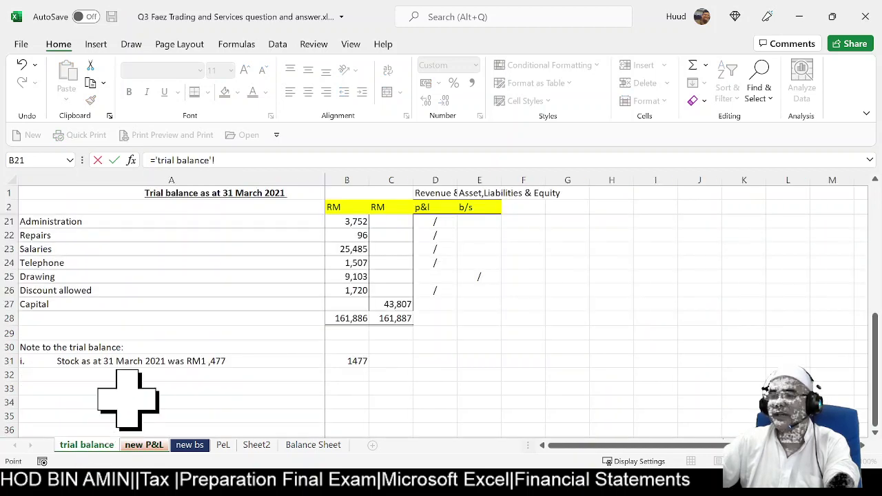
scroll(128, 399, "up", 3)
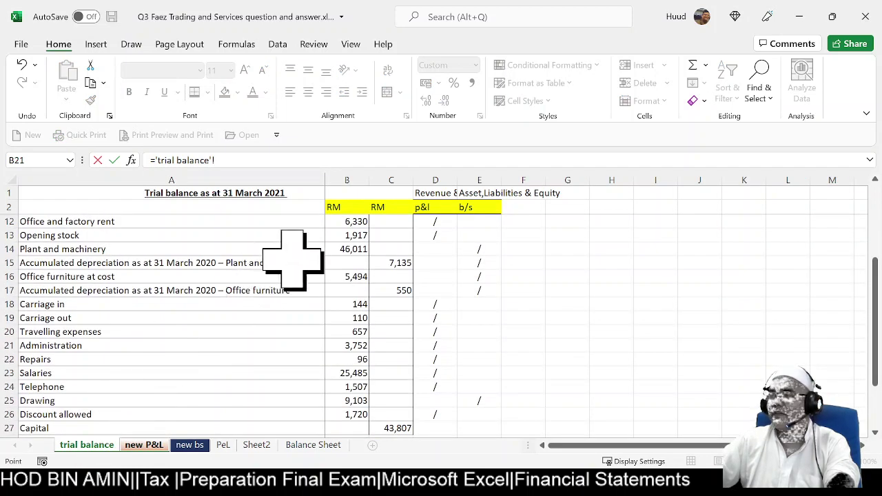
left_click(351, 221)
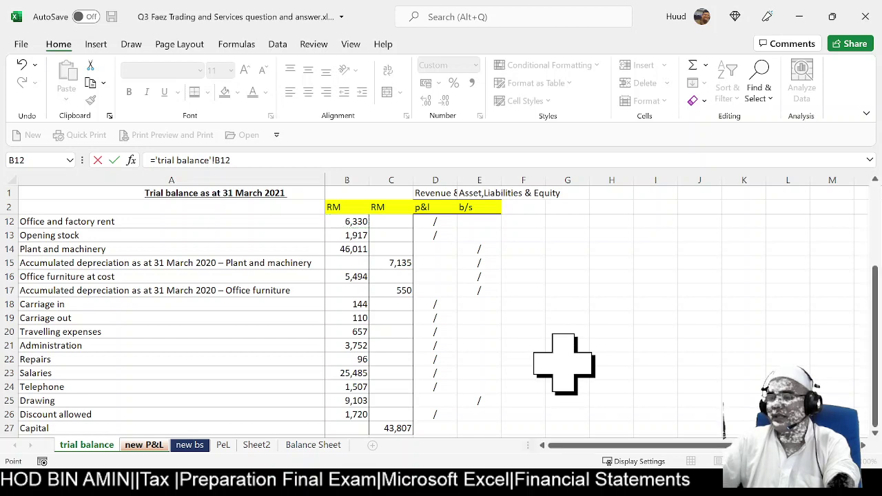
key("Return")
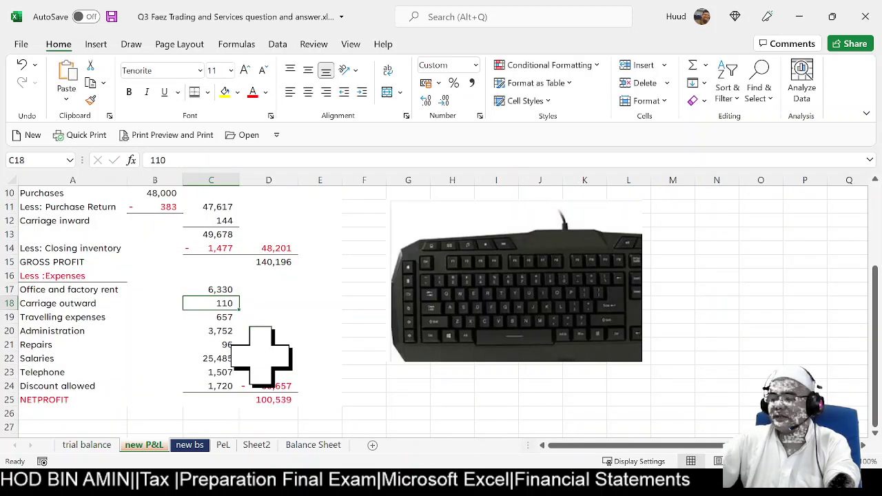
- Link carriage outward in C18 to trial balance cell B19 (110)
type("+")
scroll(99, 414, "up", 3)
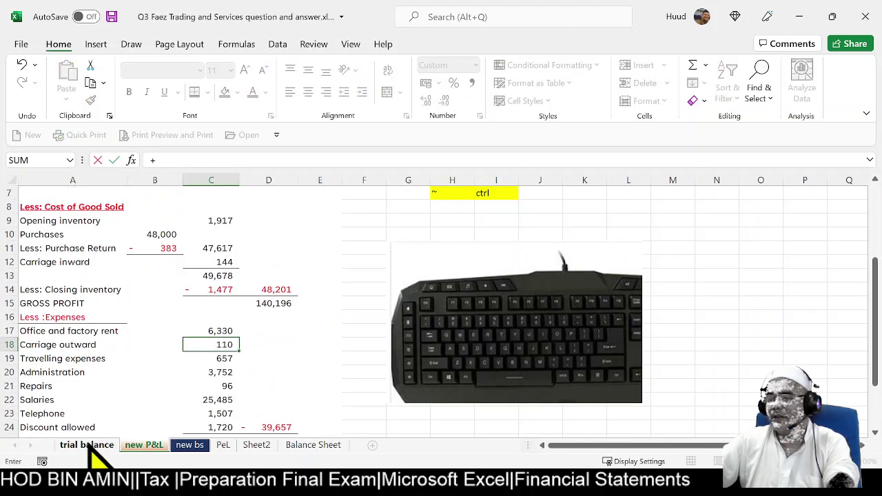
left_click(87, 445)
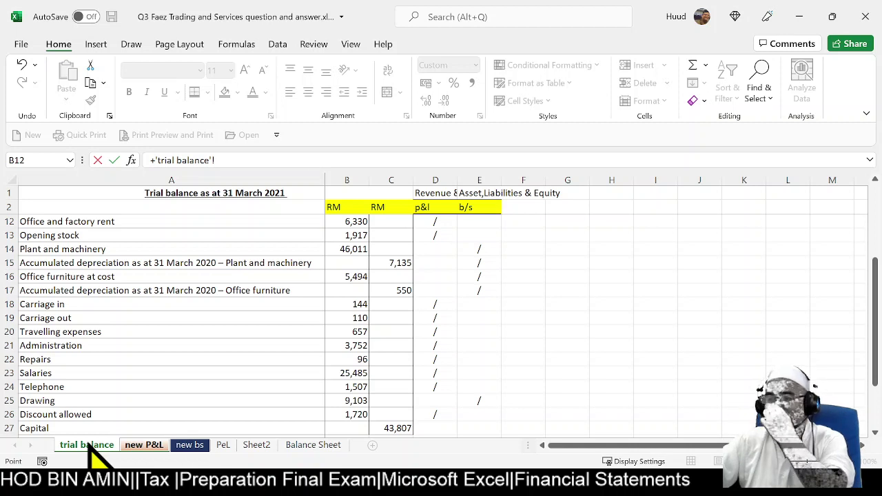
scroll(193, 393, "down", 2)
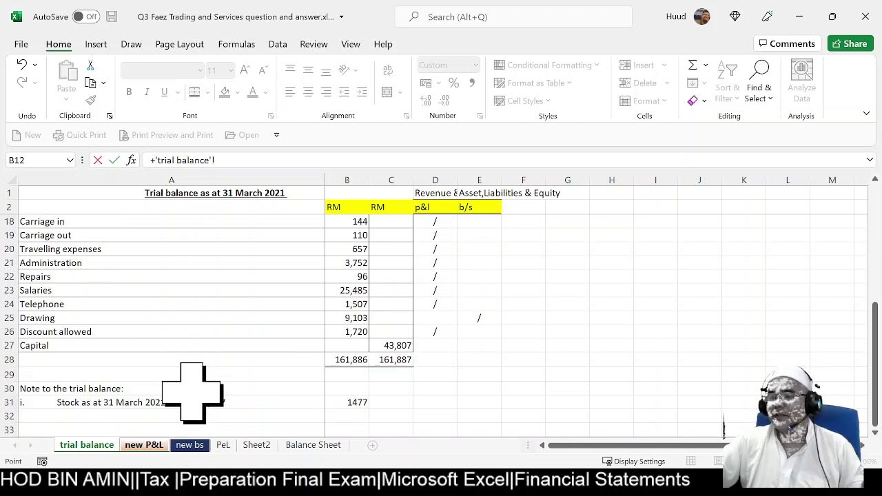
left_click(351, 235)
key("Return")
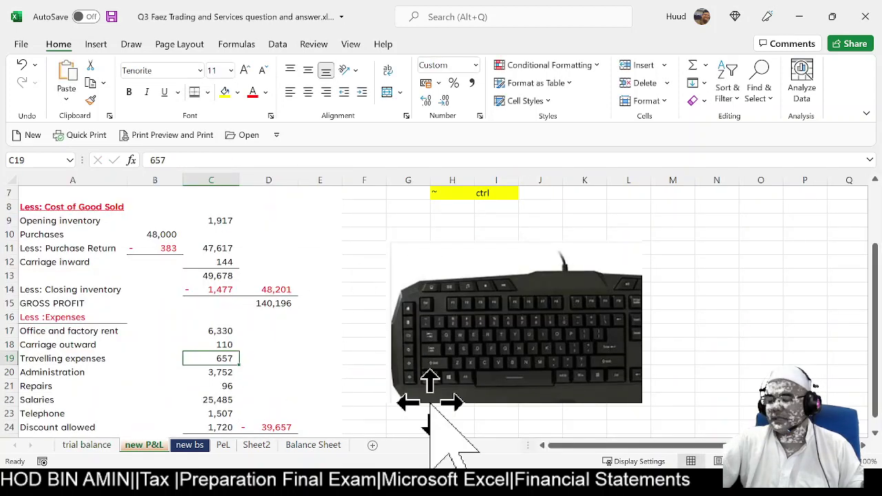
- Link travelling expenses and repairs to trial balance cells B20 and B22
type("=")
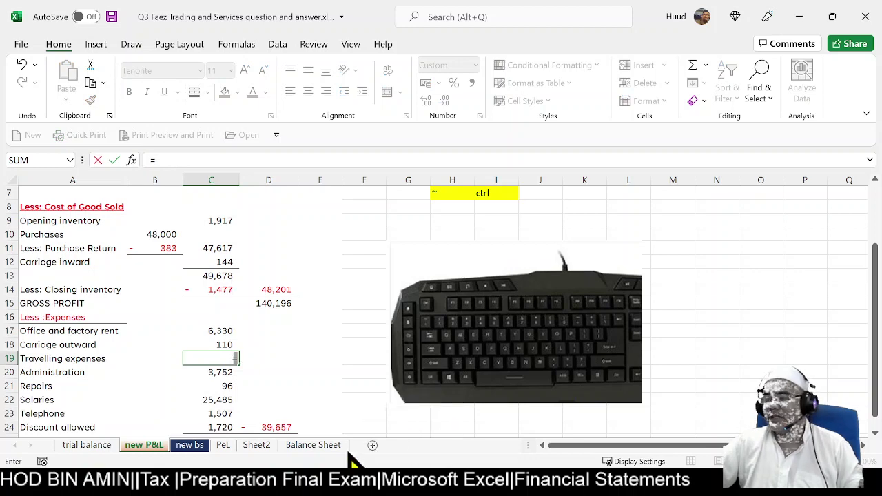
left_click(87, 446)
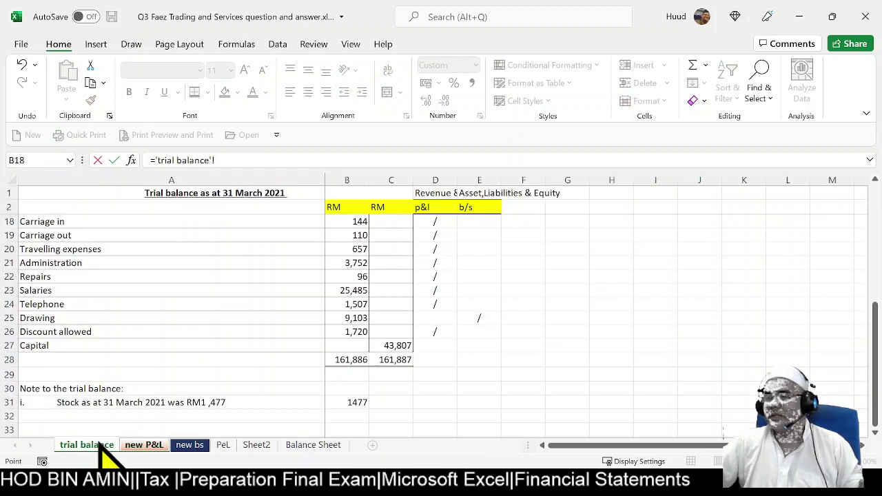
left_click(347, 249)
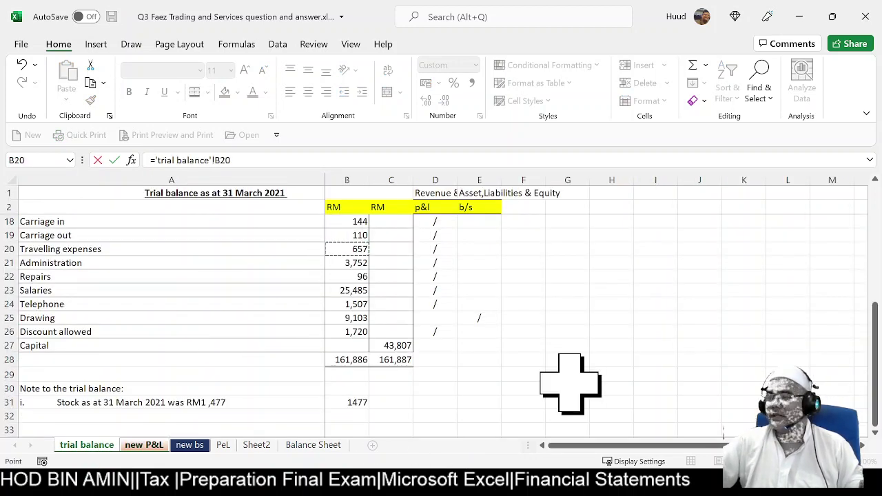
key("ctrl+Page_Down")
key("Return")
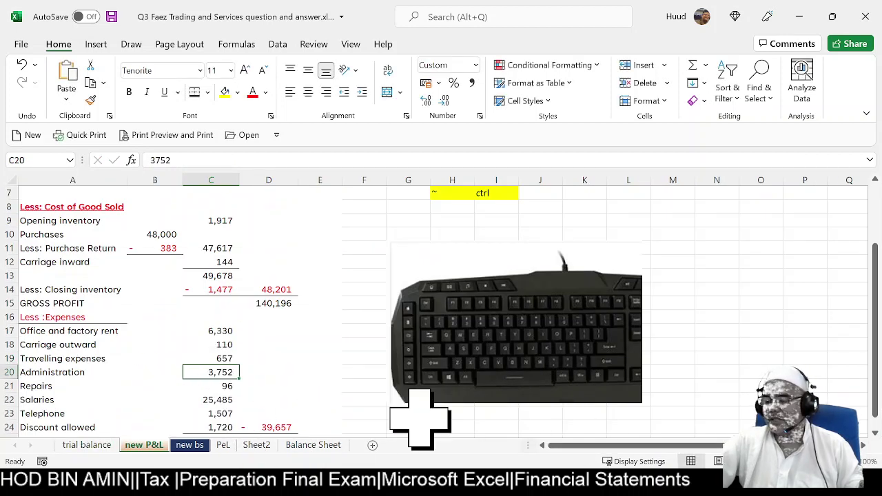
type("=")
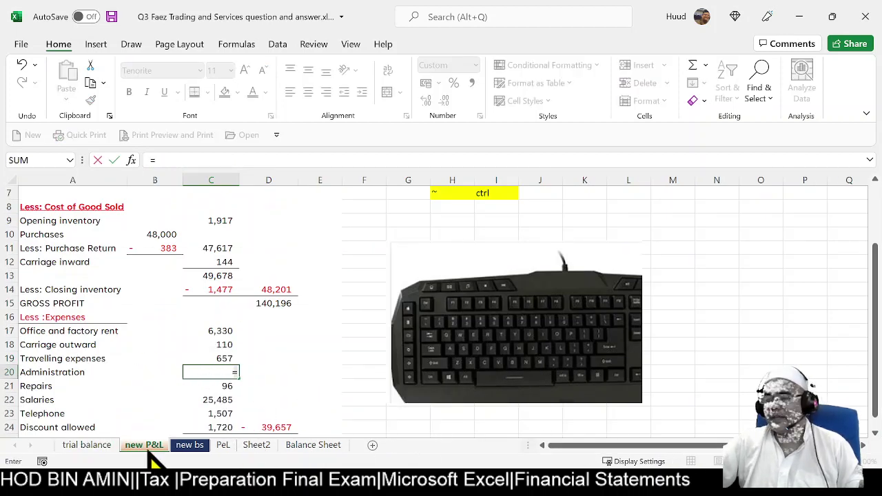
left_click(86, 446)
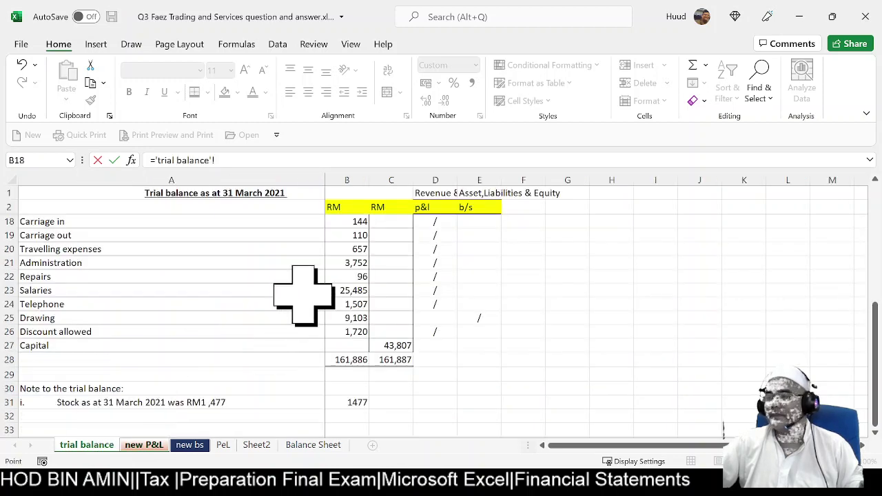
left_click(351, 276)
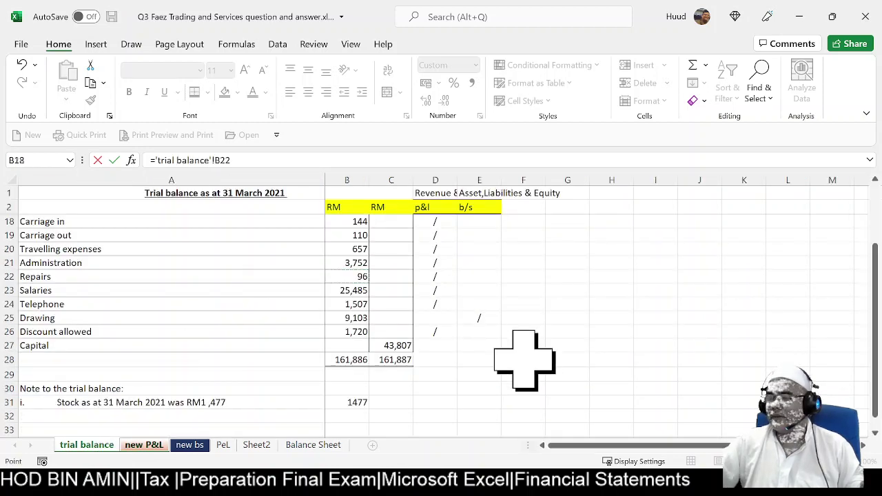
key("ctrl+Return")
- Link salaries and telephone to trial balance cells B23 and B24
left_click(217, 398)
type("=")
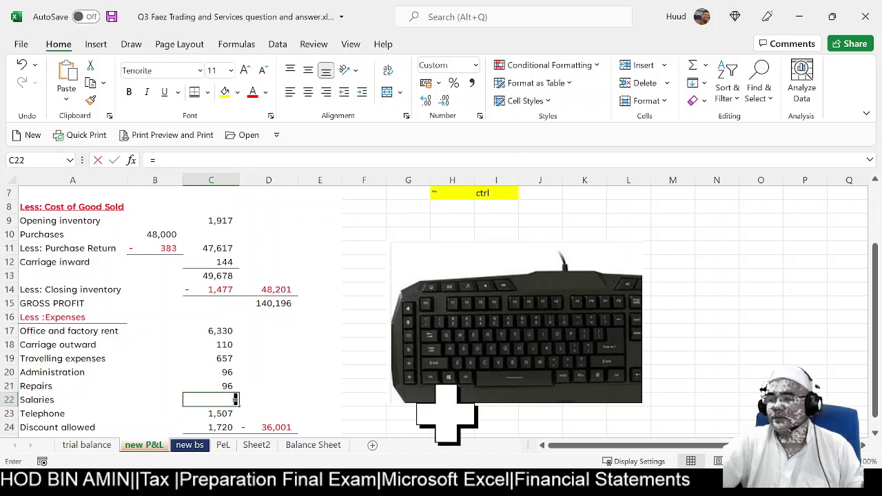
left_click(90, 446)
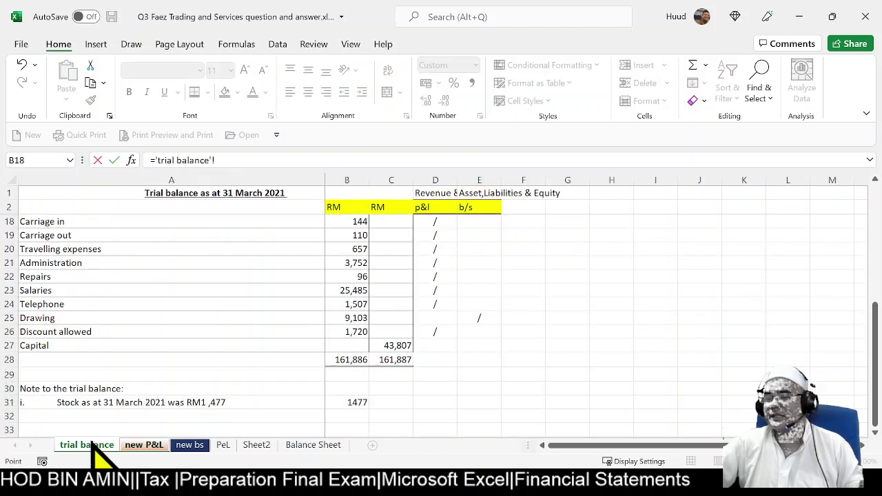
left_click(346, 290)
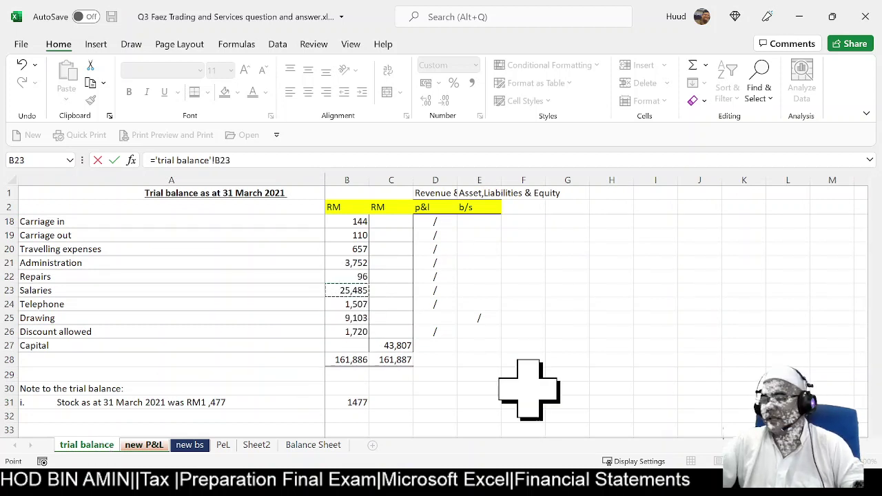
key("ctrl+Return")
key("Down")
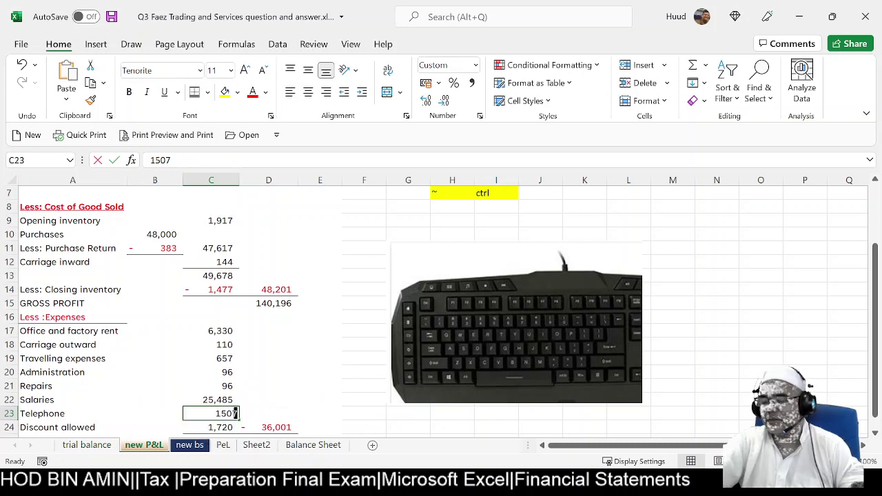
type("=")
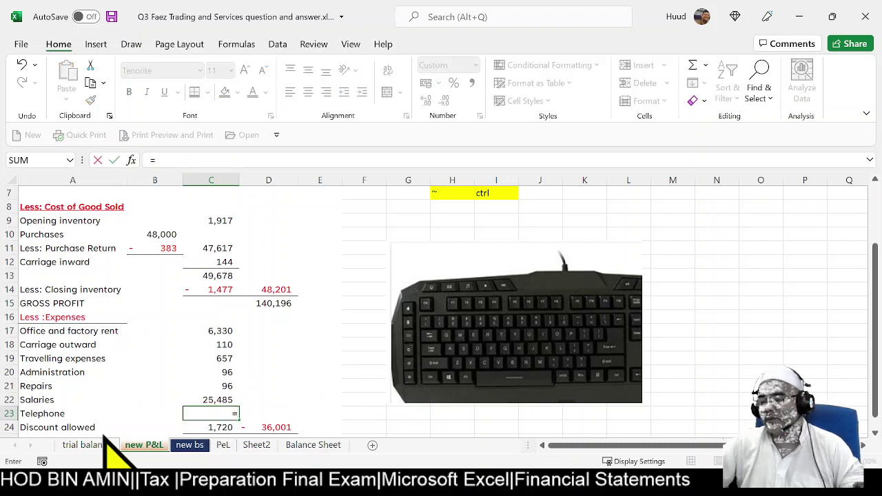
left_click(85, 445)
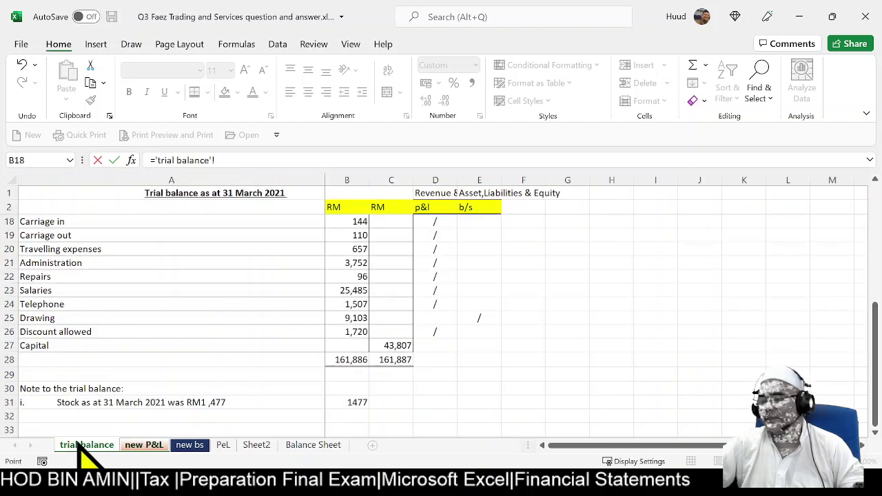
left_click(350, 305)
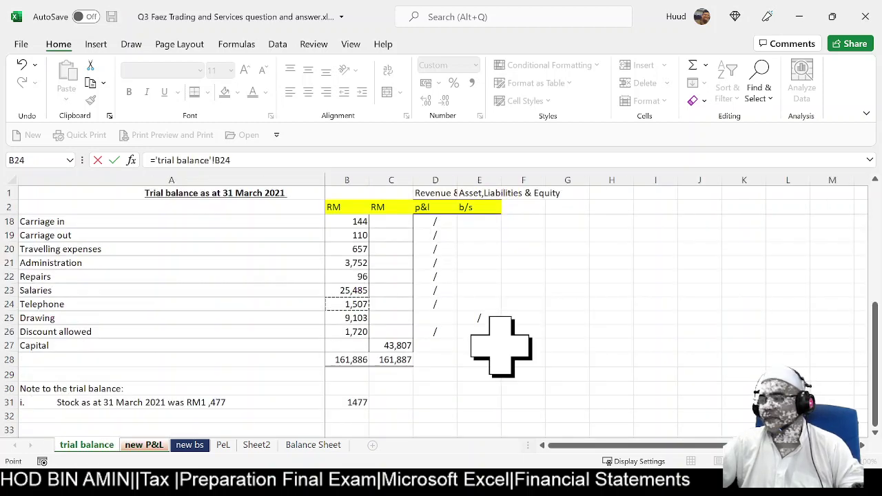
key("Return")
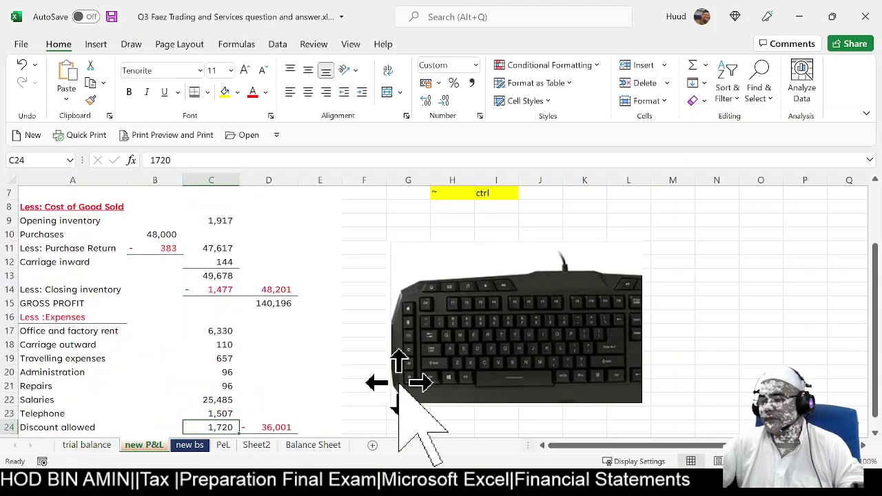
scroll(333, 350, "down", 1)
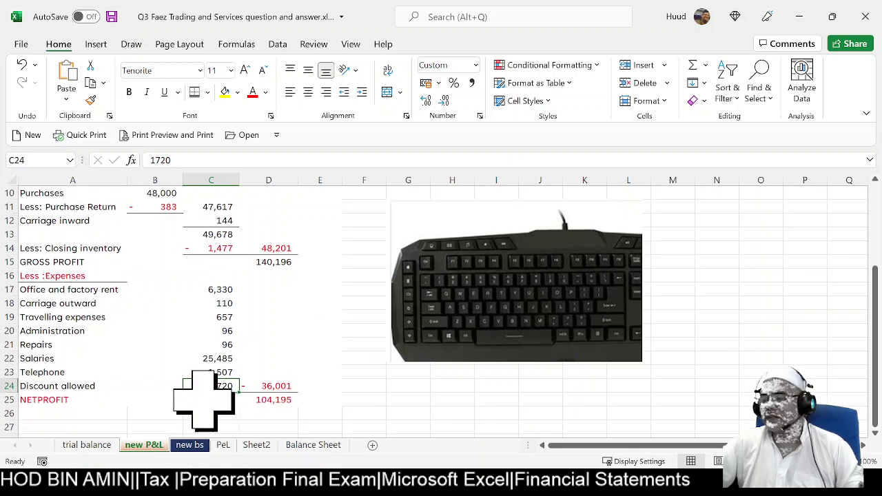
- Link discount allowed to trial balance cell B26 (1,720)
type("=")
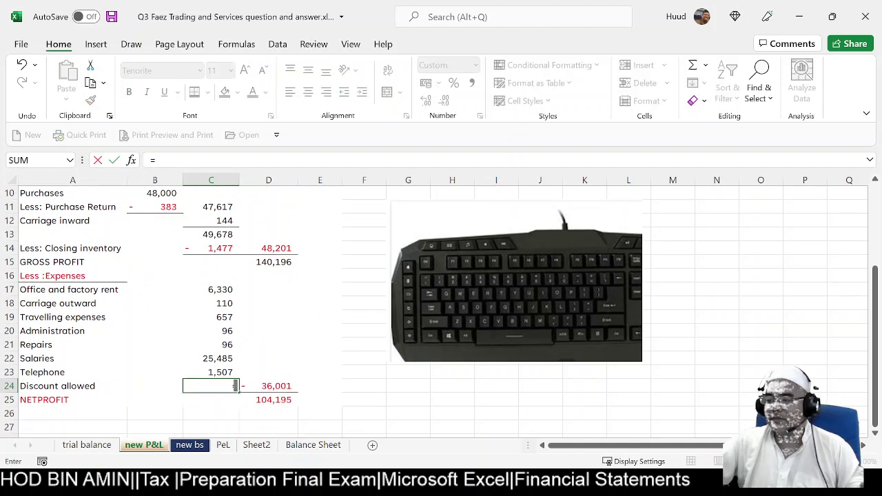
left_click(87, 445)
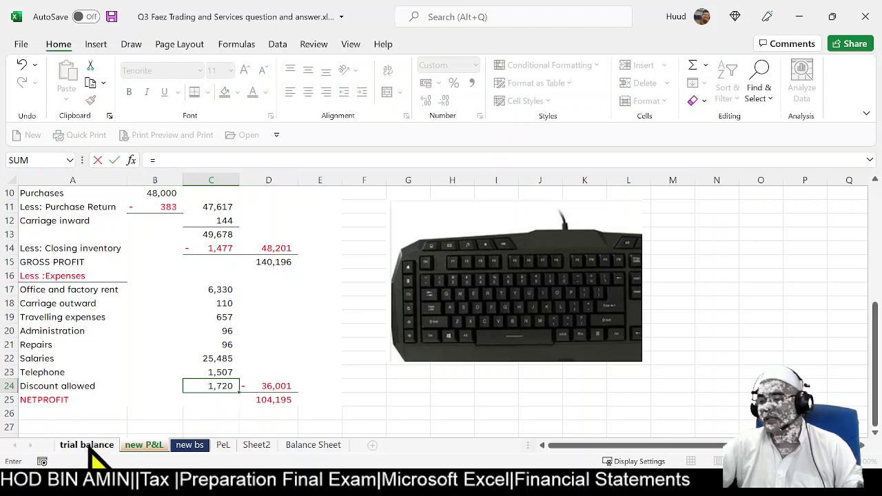
left_click(348, 332)
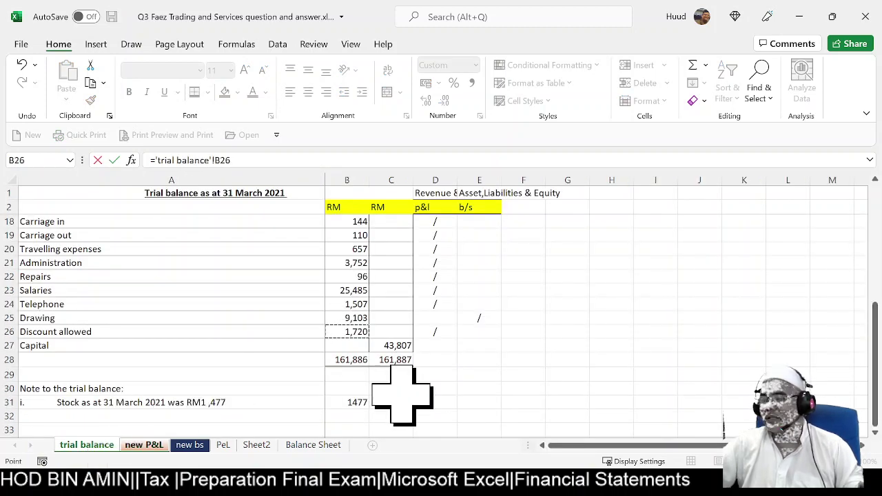
key("Return")
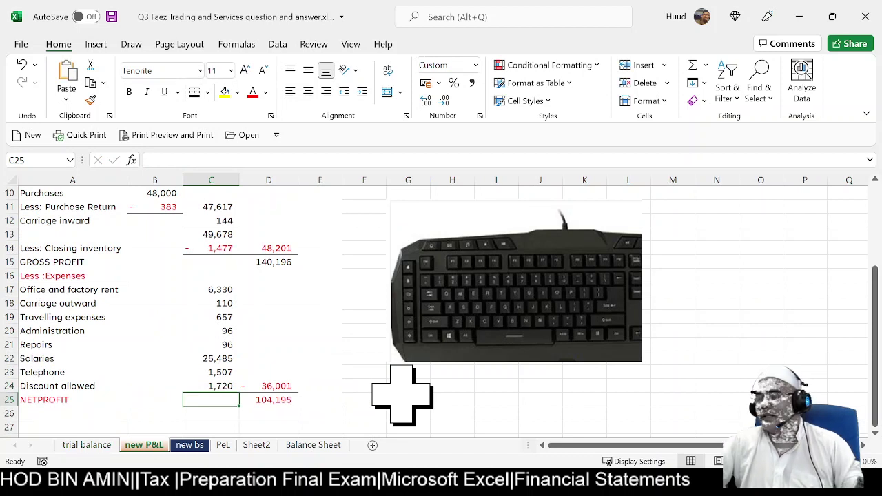
- Total the expenses C17:C24 in D24 with AutoSum
left_click(268, 384)
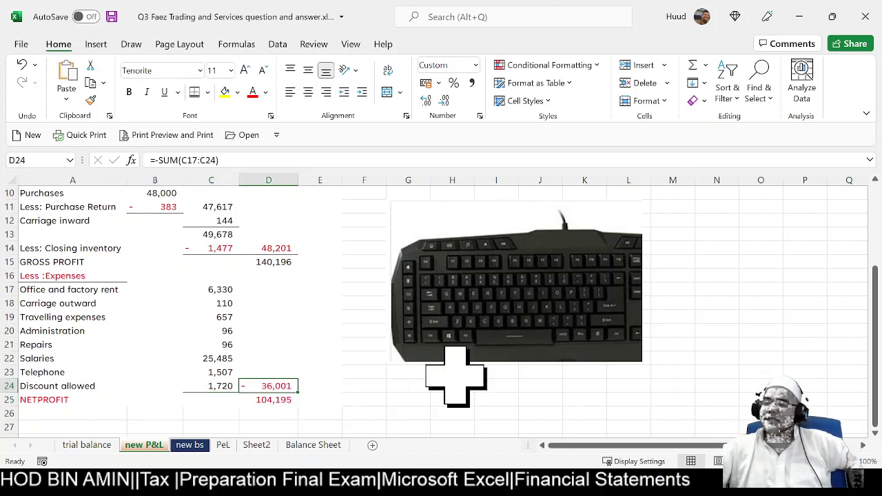
left_click(692, 64)
left_click_drag(213, 291, 211, 392)
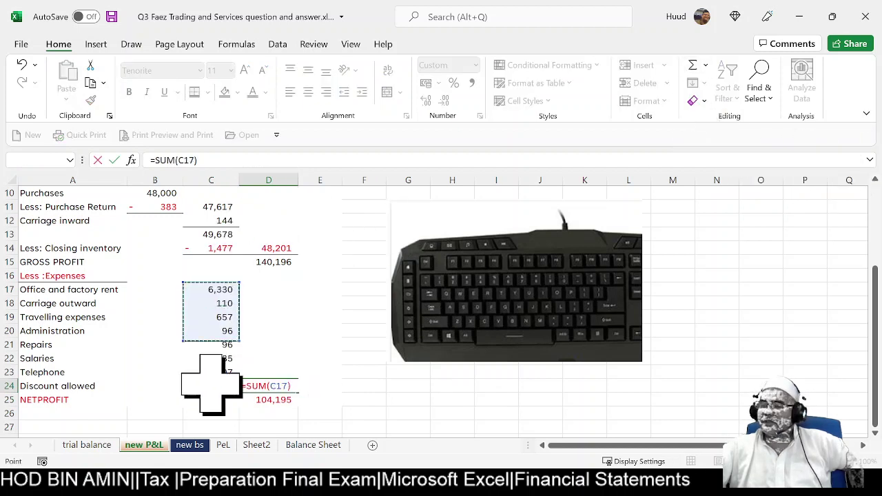
key("Return")
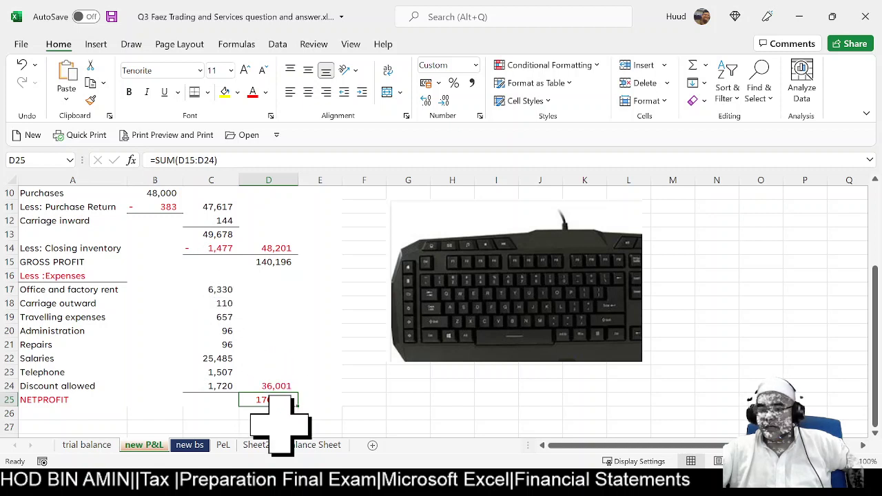
- Re-enter D24 as the negated range =-C17:C24, leaving a #SPILL! result
double_click(265, 388)
double_click(266, 386)
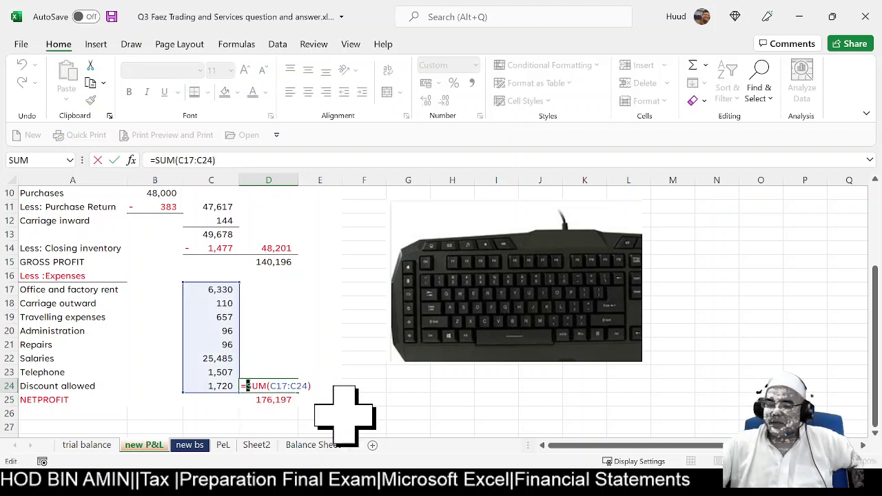
type("-")
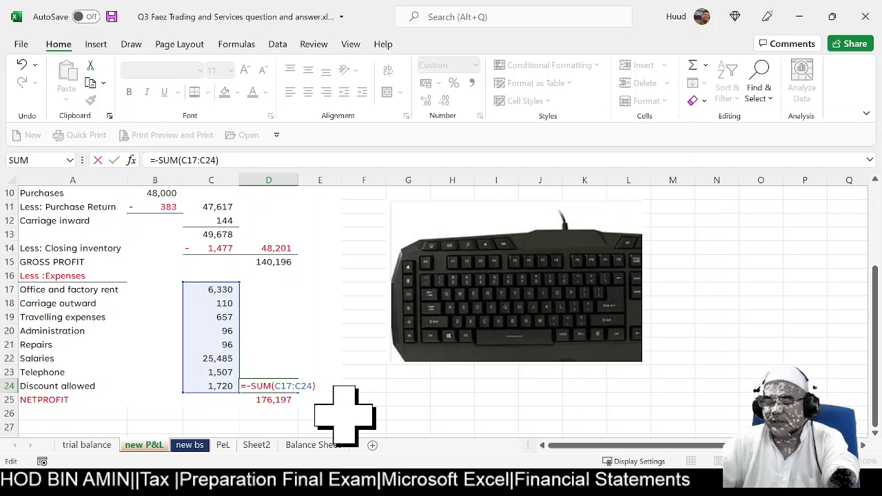
key("BackSpace")
key("ctrl+Return")
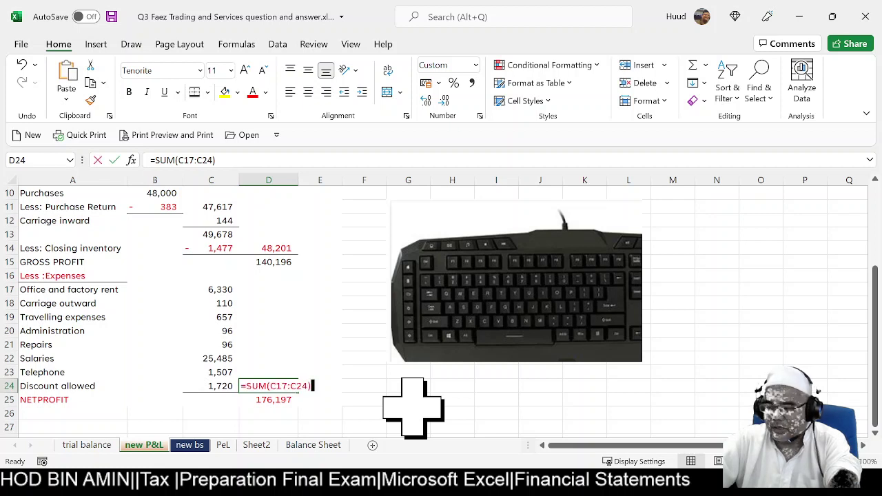
type("=-")
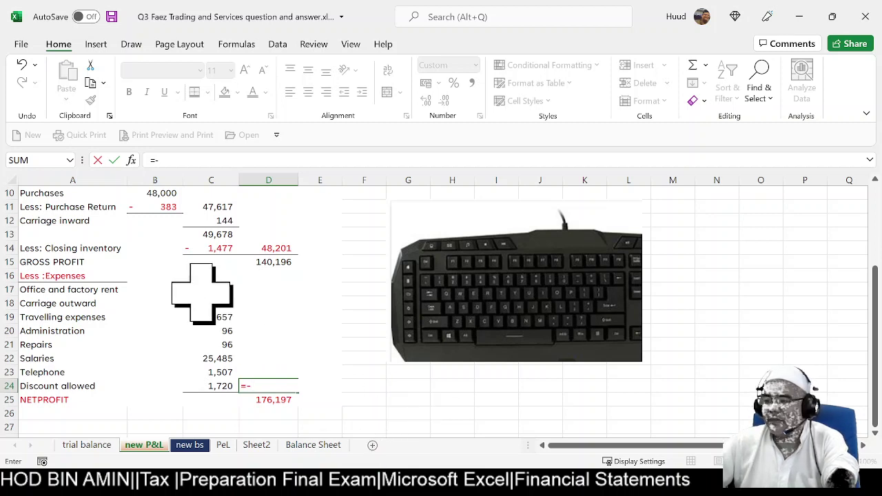
left_click_drag(198, 291, 190, 392)
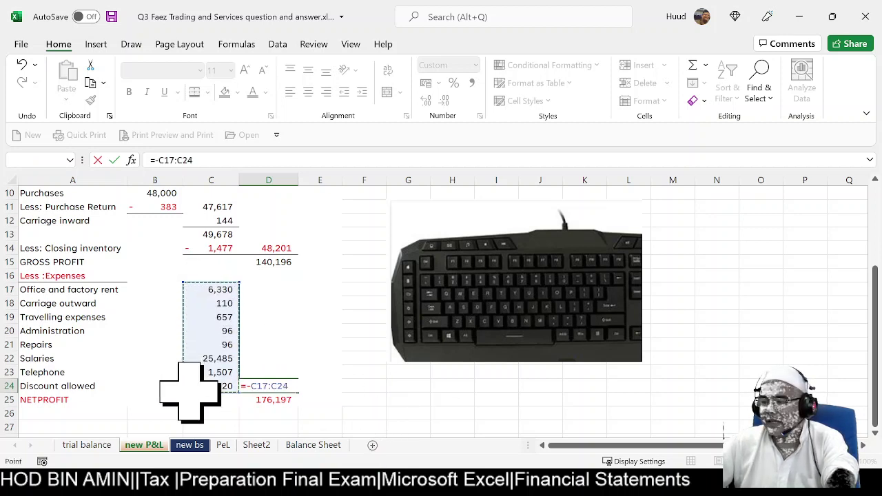
key("ctrl+Return")
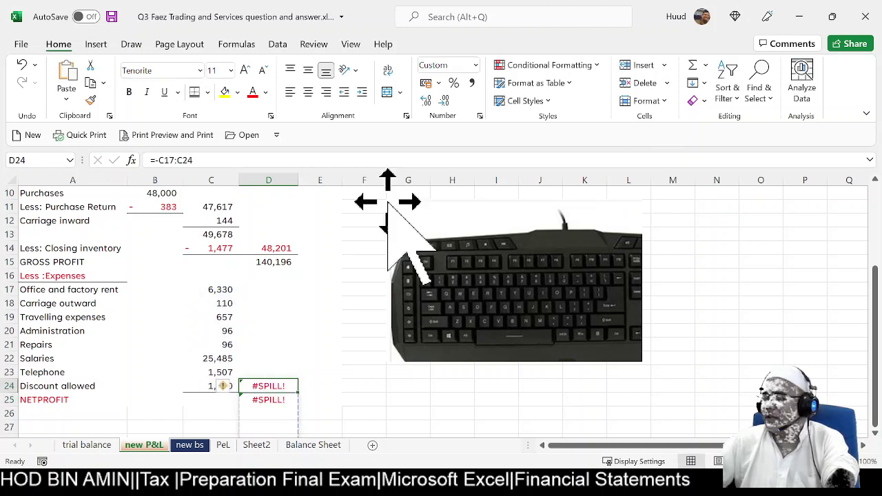
type("=")
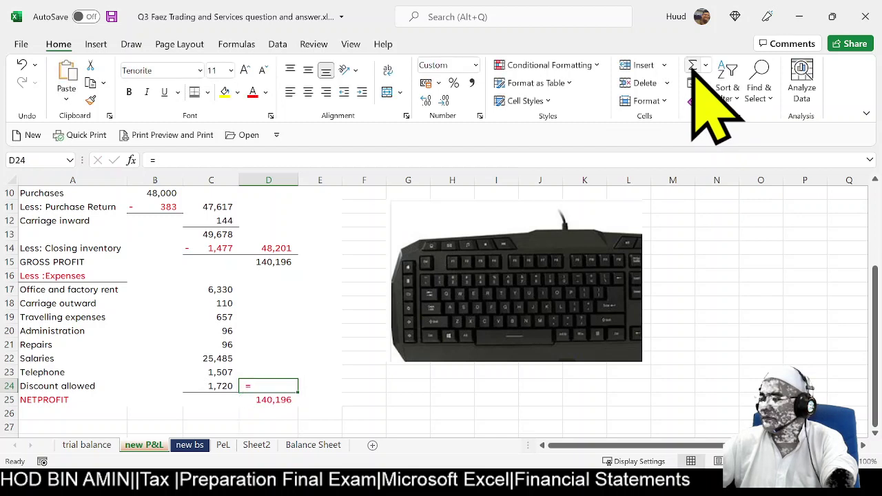
- Select the expense amounts C17:C24 to check their total before filling D24
left_click_drag(210, 289, 197, 391)
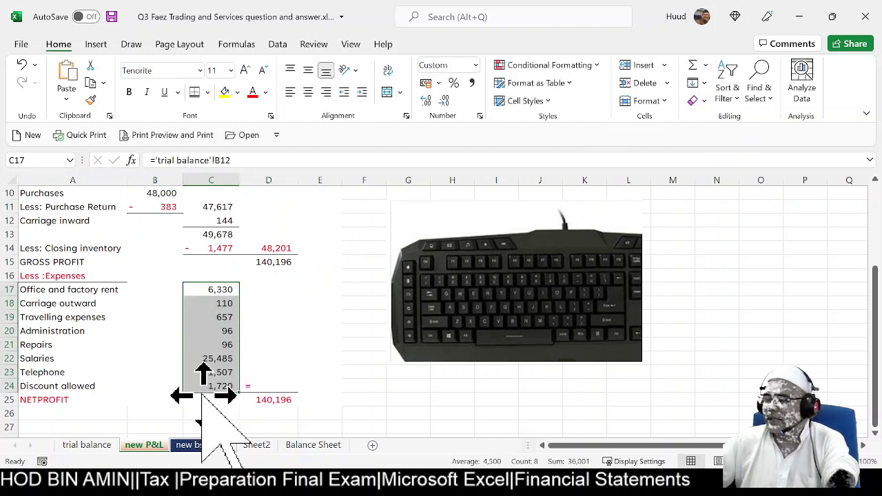
key("Return")
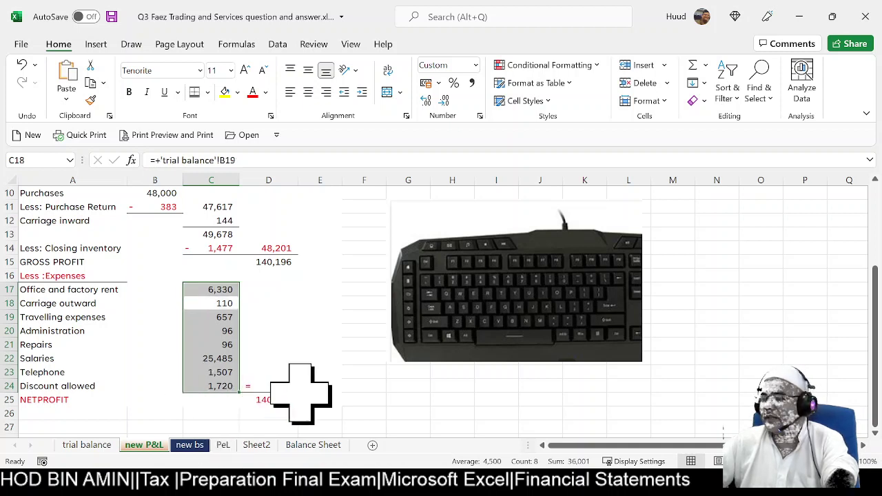
left_click(296, 386)
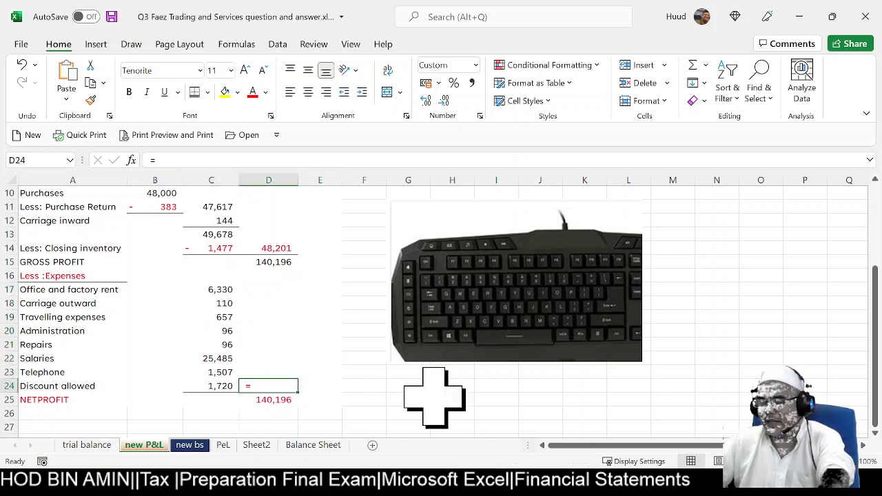
key("Escape")
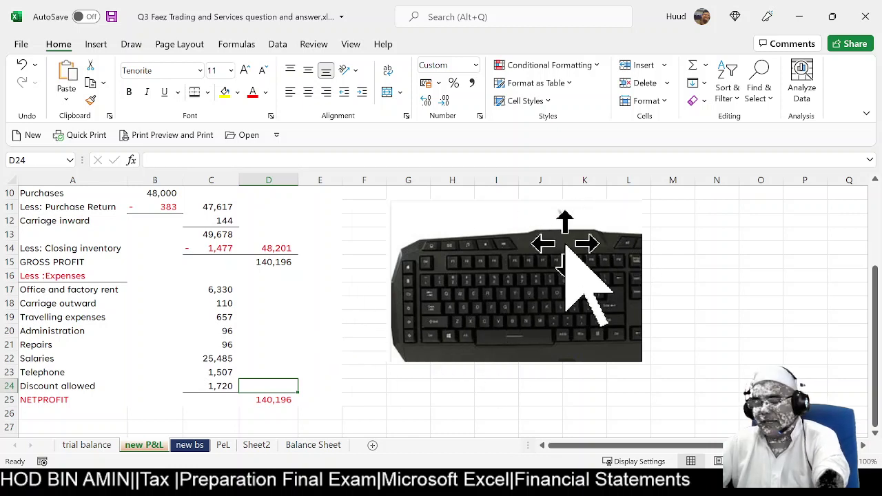
type("=")
key("Escape")
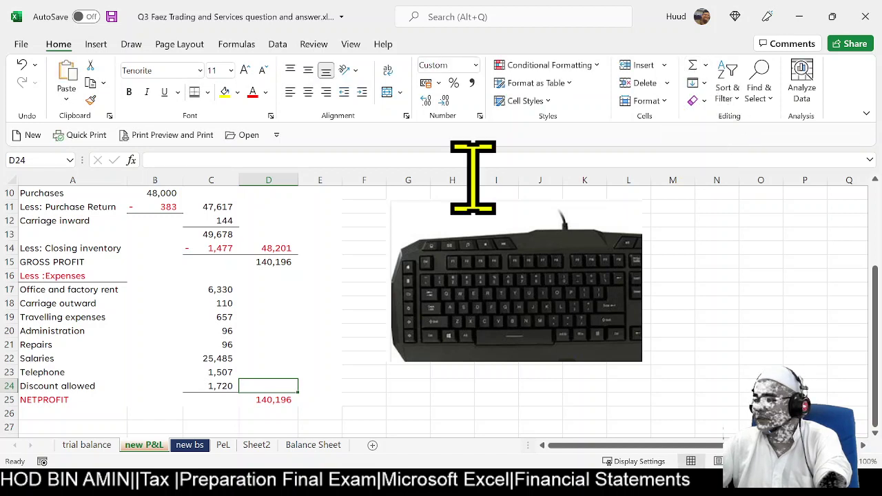
left_click_drag(211, 290, 204, 386)
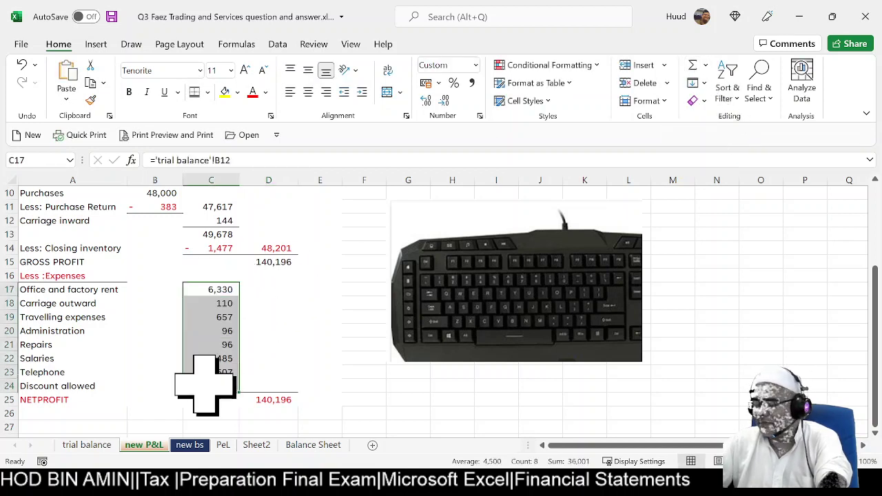
key("Return")
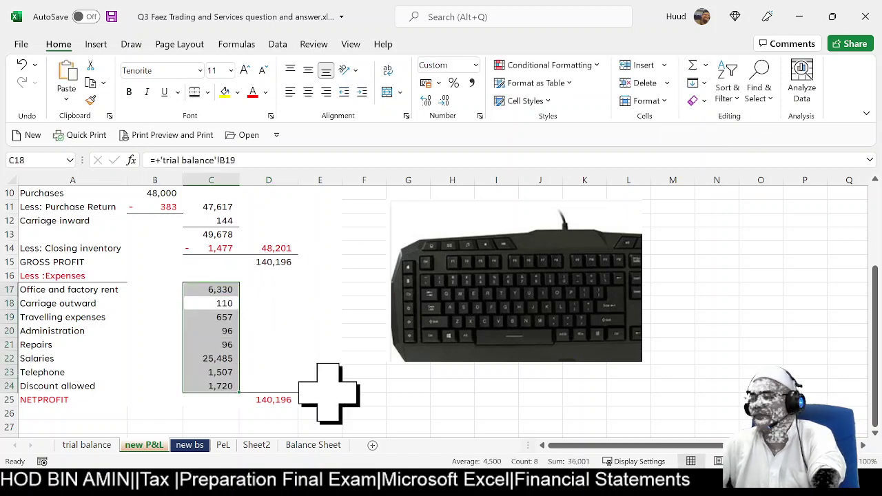
left_click(319, 387)
left_click(275, 386)
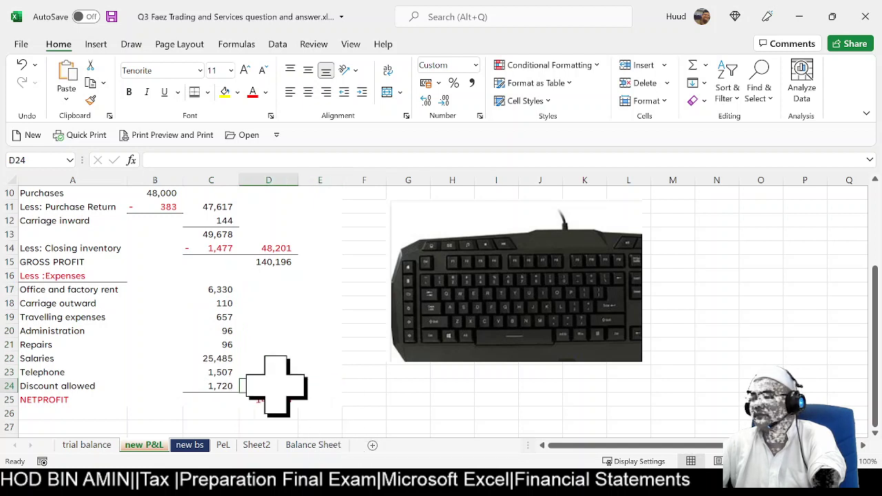
left_click(363, 346)
left_click(295, 388)
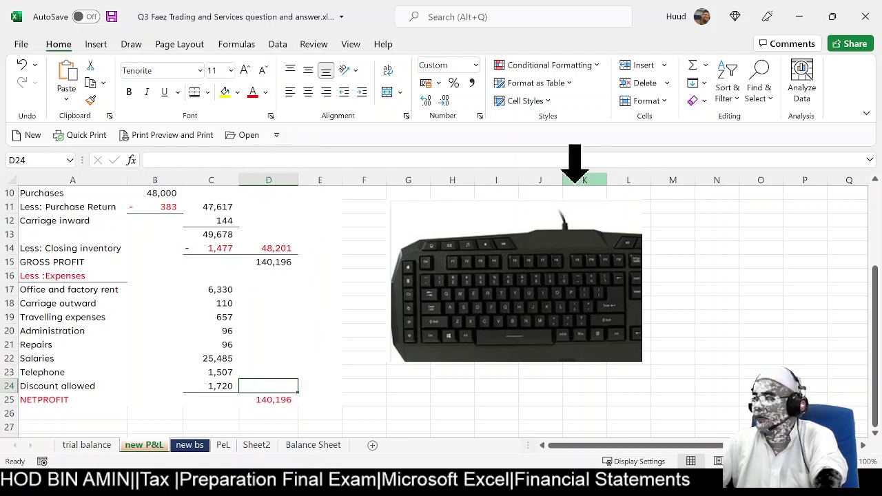
- Enter =-SUM(C17:C24) in D24, showing expenses of -36,001
left_click(692, 66)
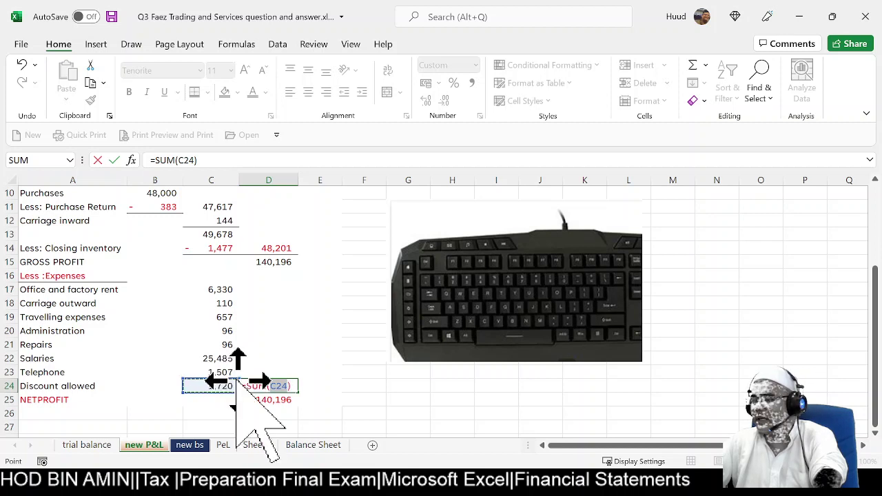
left_click_drag(237, 379, 229, 285)
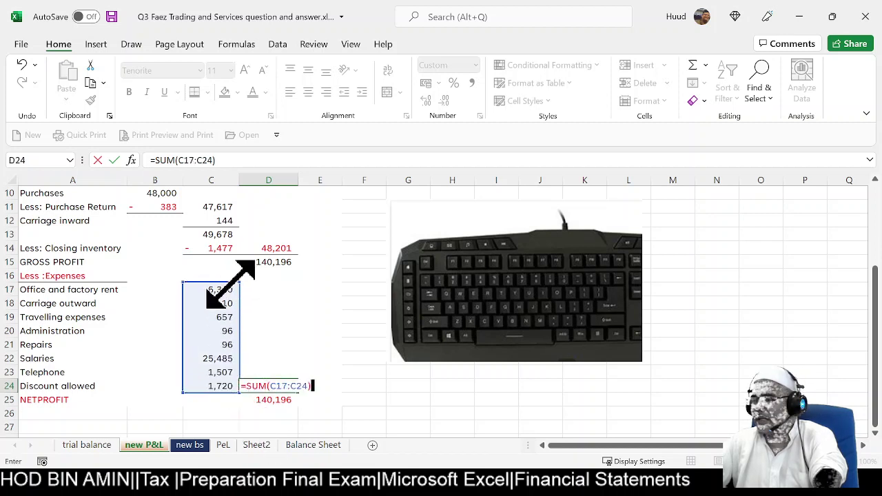
key("Return")
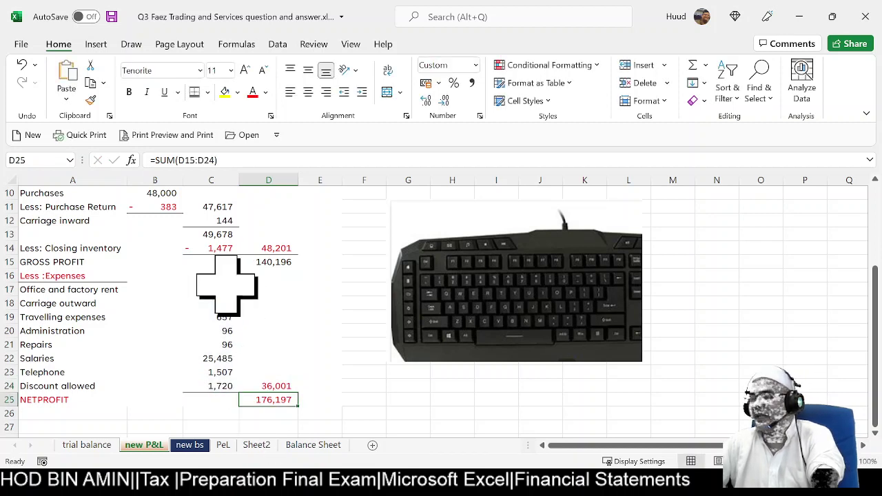
double_click(266, 386)
type("-")
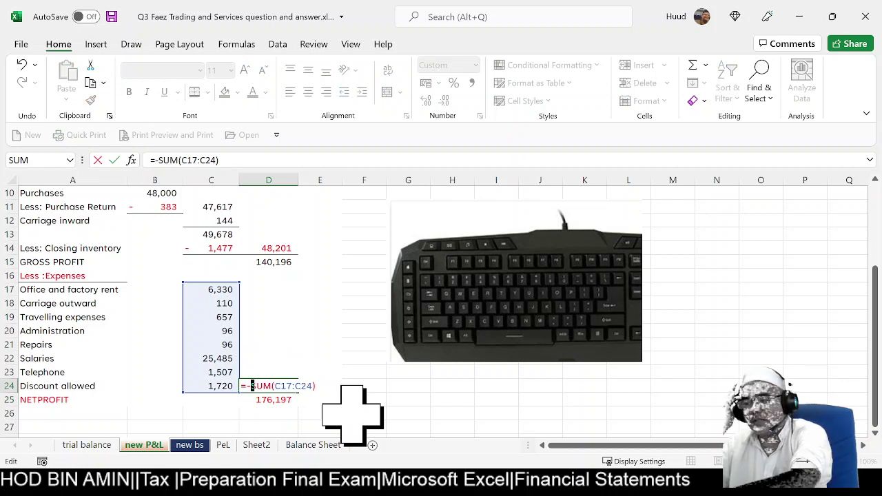
key("Return")
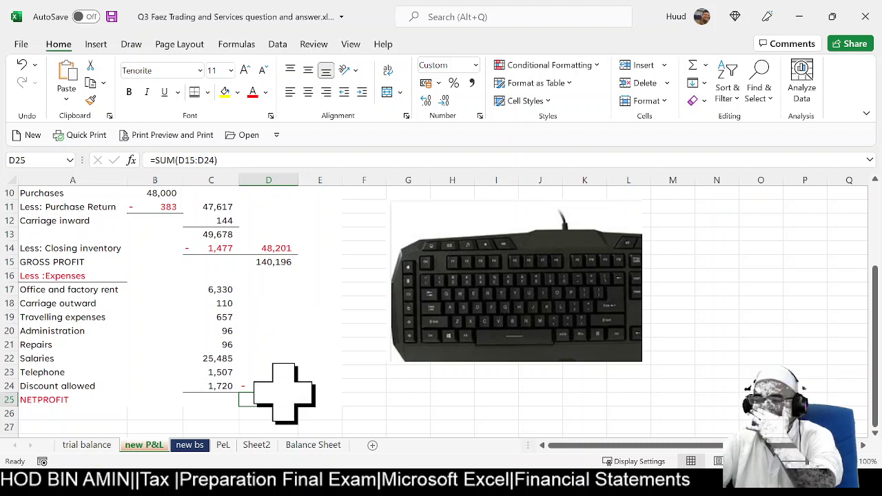
- Make net profit in D25 the sum of D15:D24, giving 104,195
left_click(691, 67)
left_click_drag(269, 264, 289, 383)
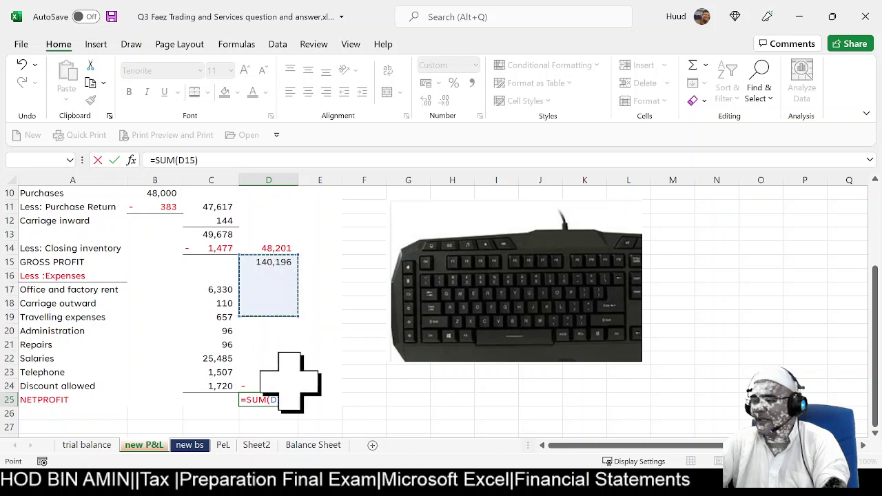
key("Return")
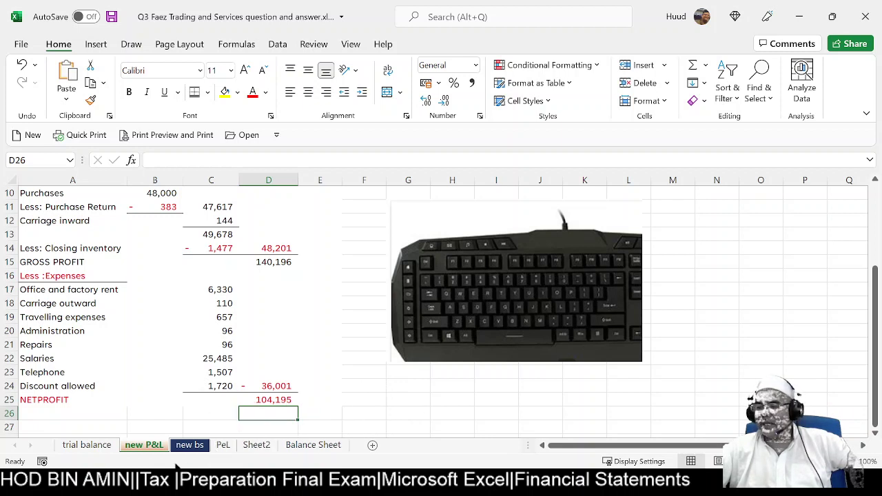
left_click(222, 445)
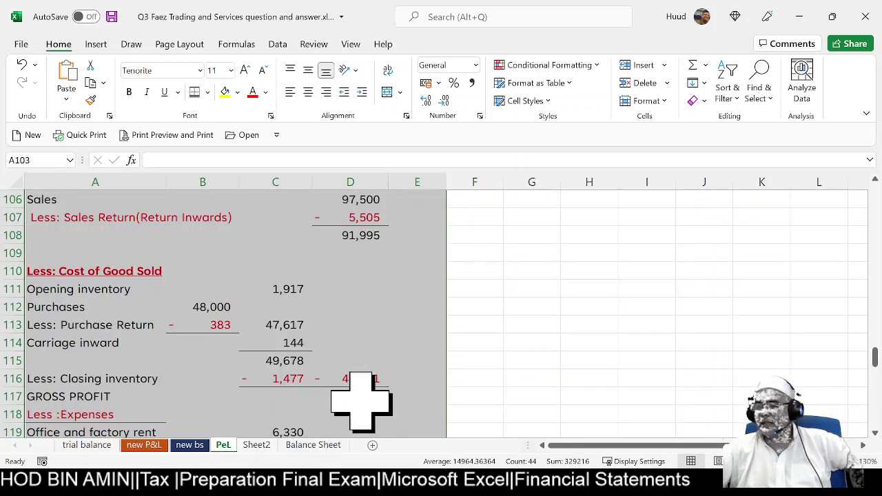
scroll(324, 375, "down", 3)
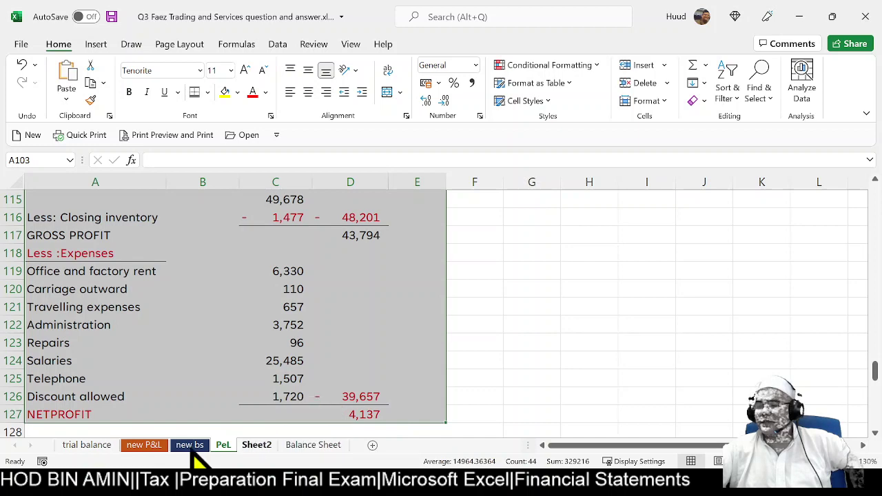
left_click(145, 448)
left_click(147, 447)
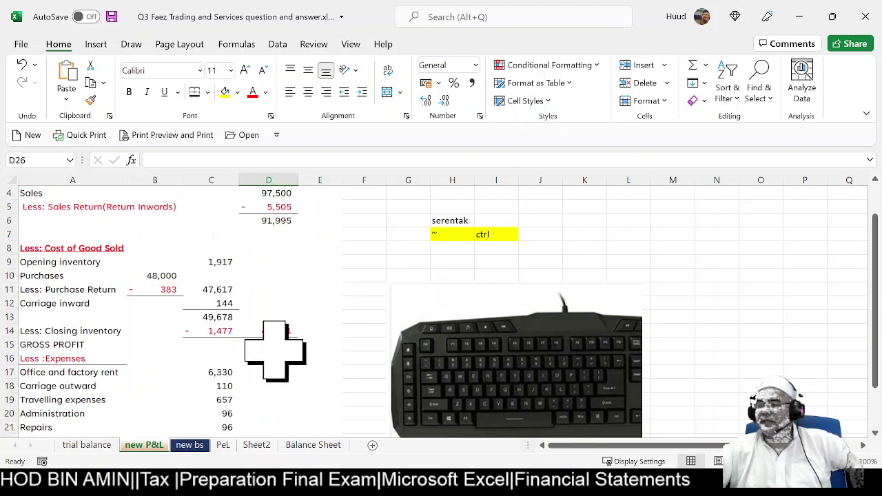
- Redo the gross profit in D15 as a sum of D6:D14
left_click(274, 345)
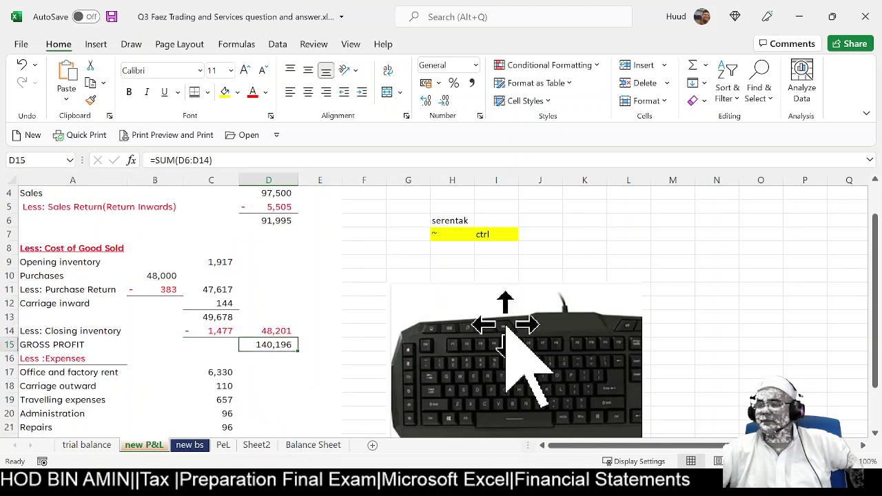
left_click(692, 65)
left_click_drag(286, 222, 284, 329)
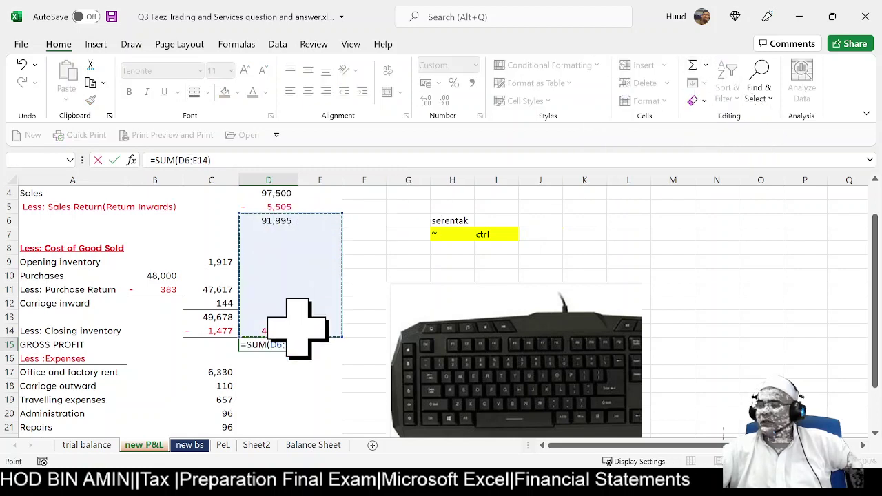
key("Return")
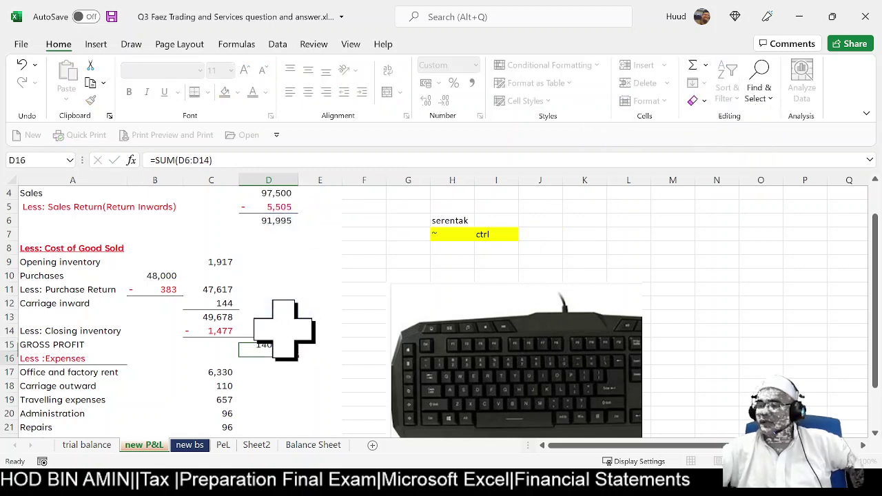
double_click(246, 345)
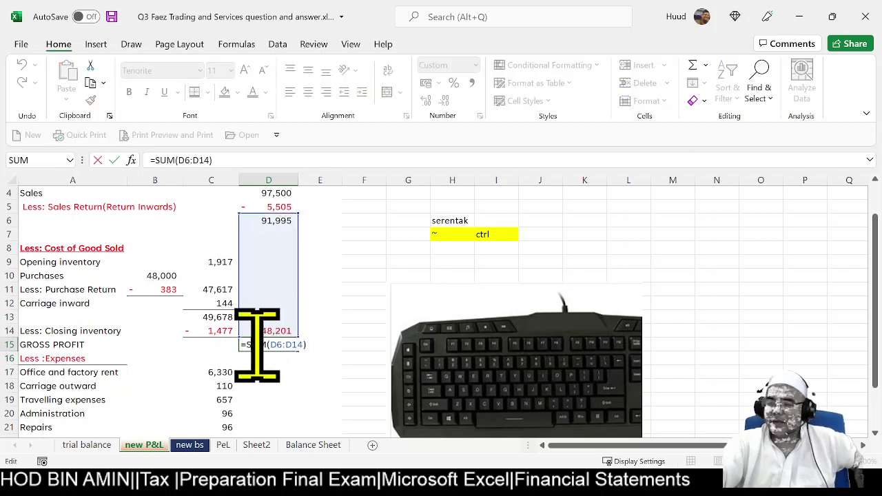
type("-")
key("Return")
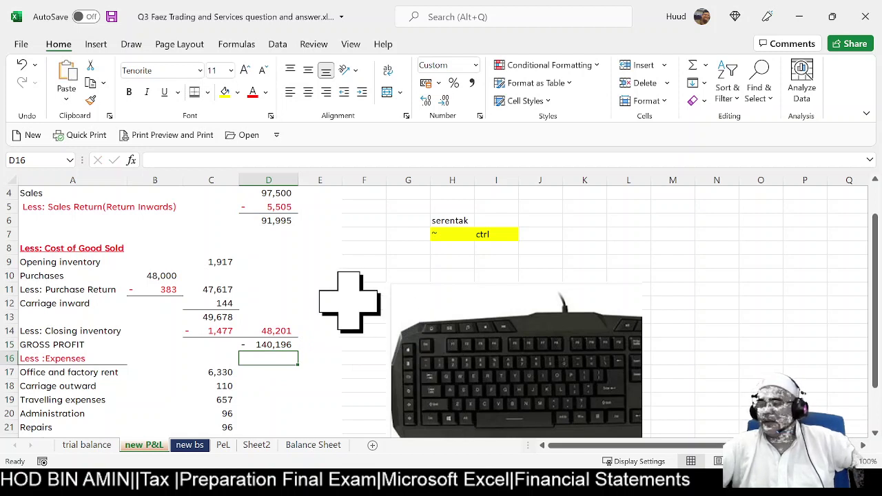
- Negate the closing inventory subtotal in D14 and re-total gross profit to 43,794
double_click(266, 331)
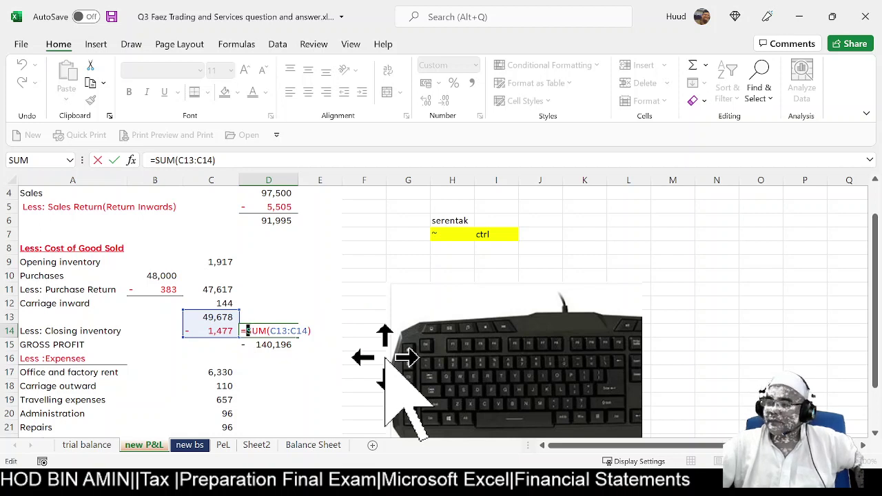
type("-")
key("Return")
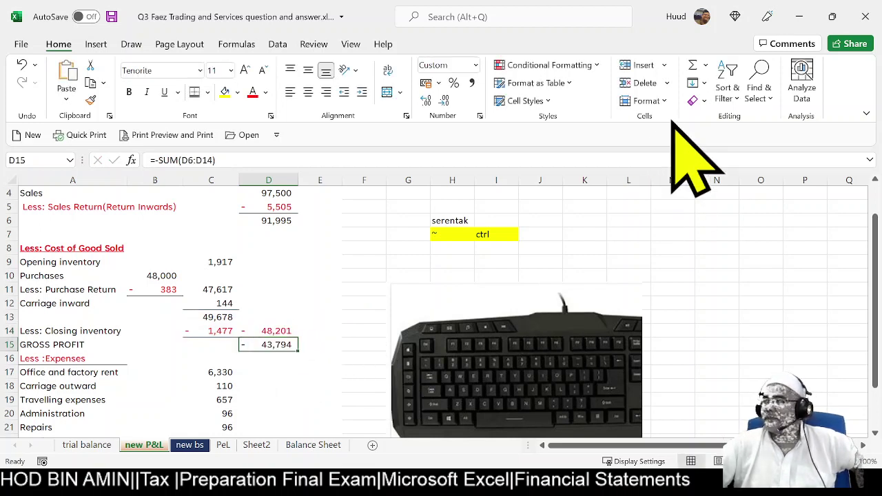
left_click(693, 65)
key("Up")
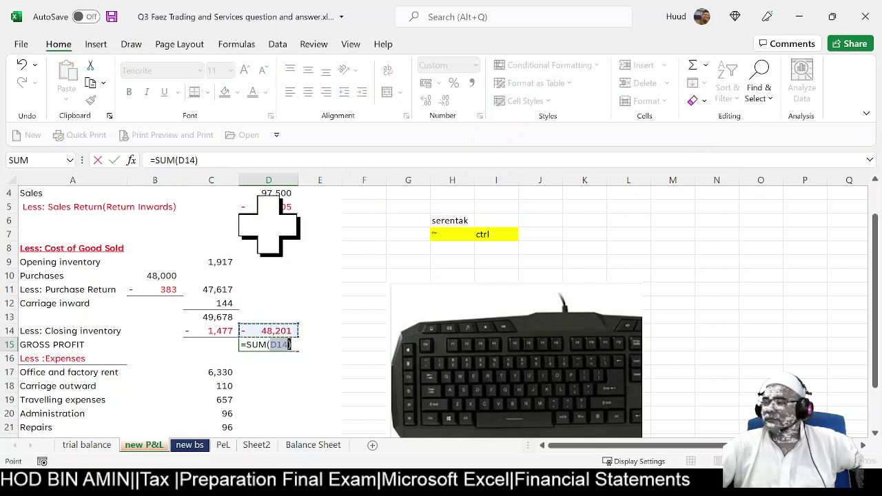
left_click_drag(270, 222, 274, 335)
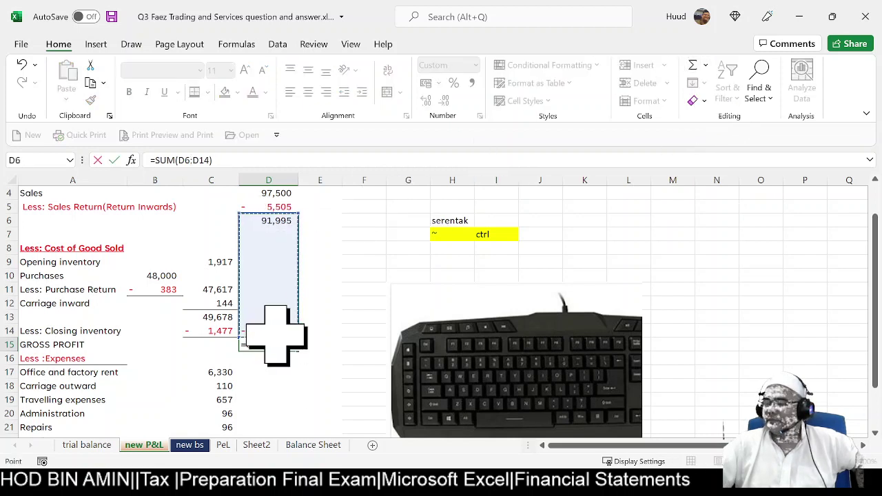
key("Return")
scroll(349, 274, "down", 3)
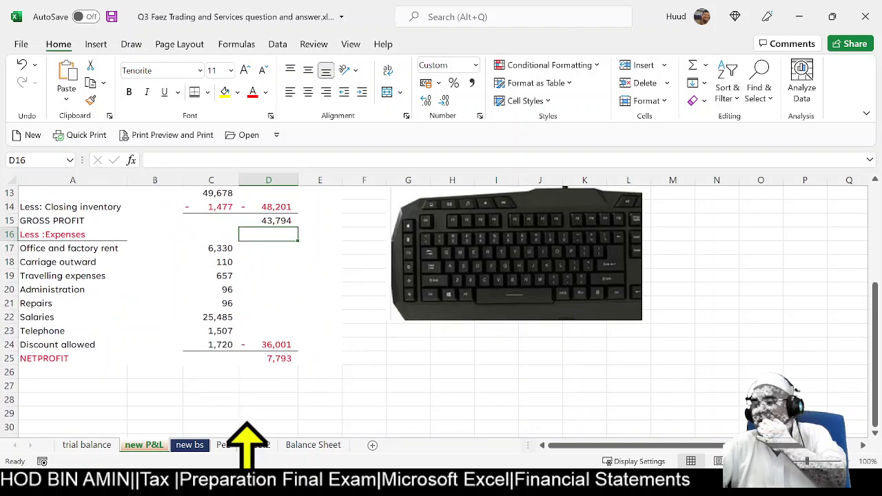
- Copy expense rows A119:D126 from the PeL sheet, then show the trial balance sheet
left_click(233, 452)
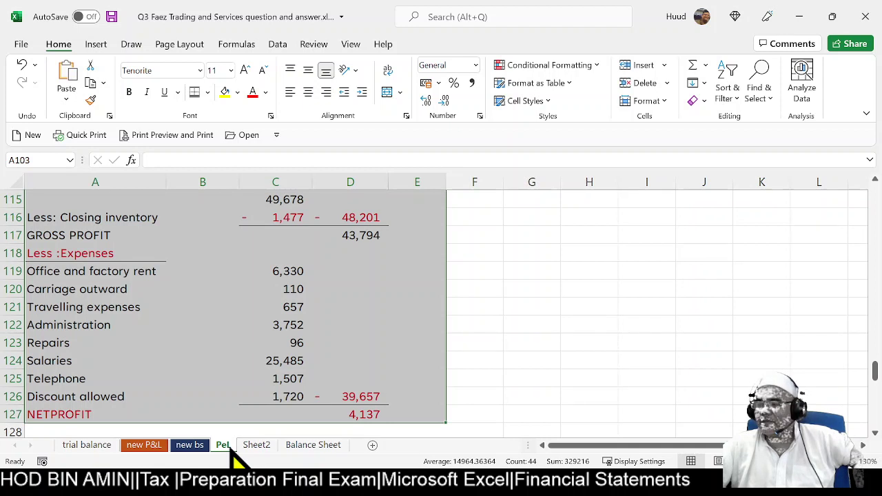
left_click(158, 448)
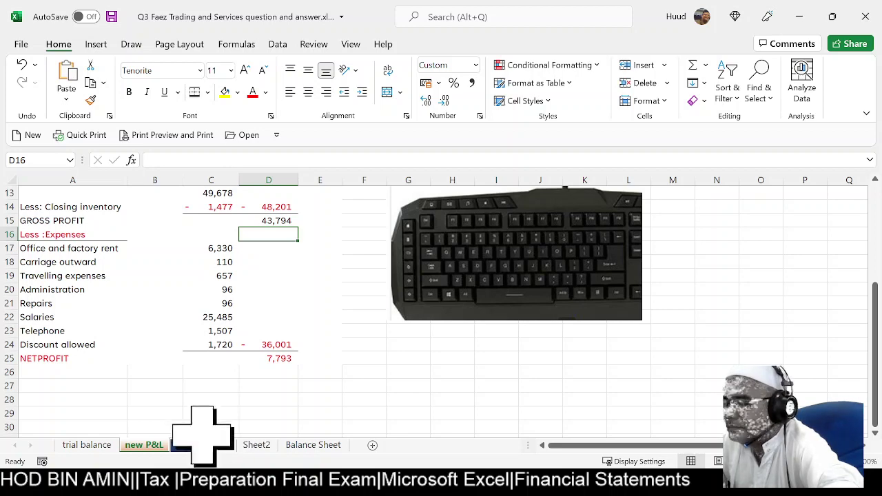
left_click(222, 445)
left_click(221, 359)
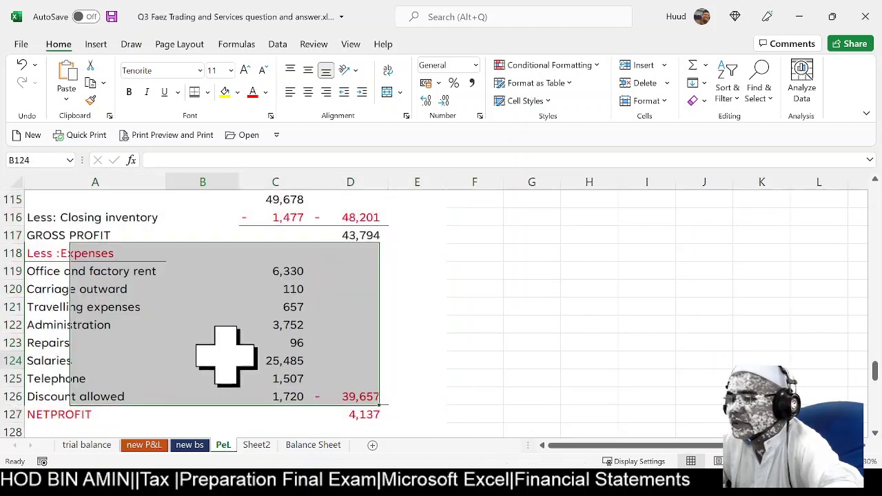
mouse_move(36, 271)
left_mouse_down()
mouse_move(355, 403)
mouse_move(355, 393)
left_mouse_up()
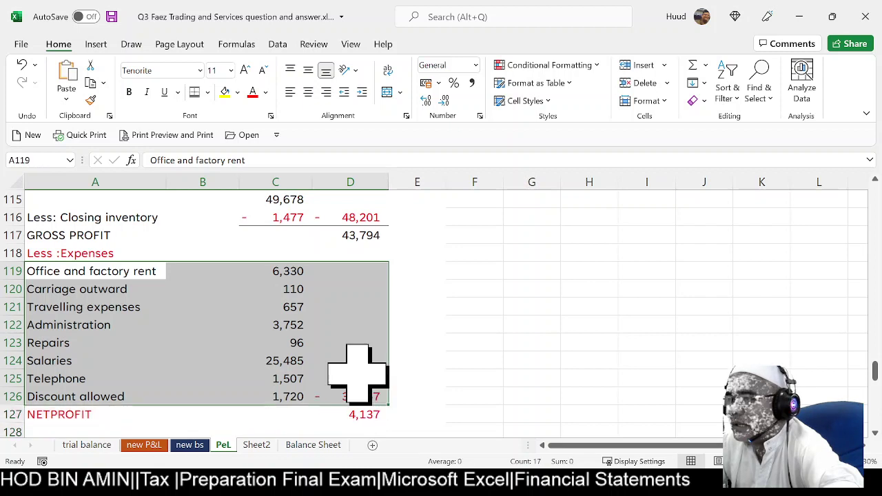
left_click(90, 83)
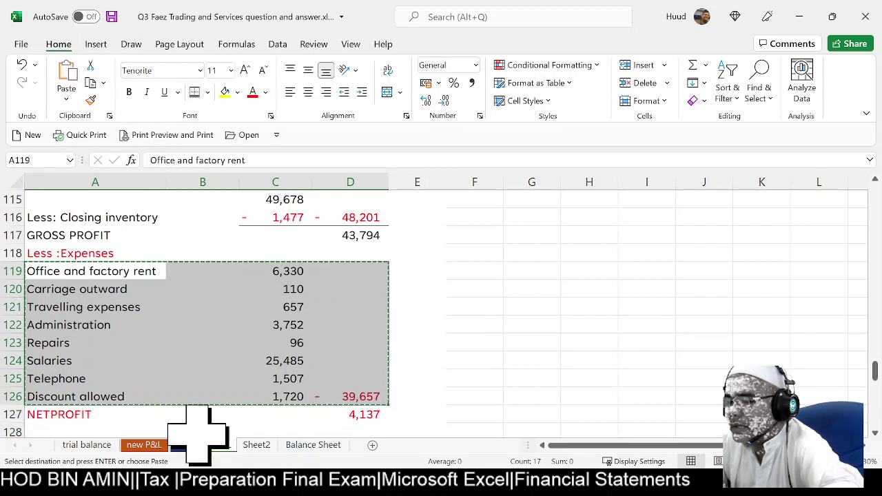
left_click(110, 447)
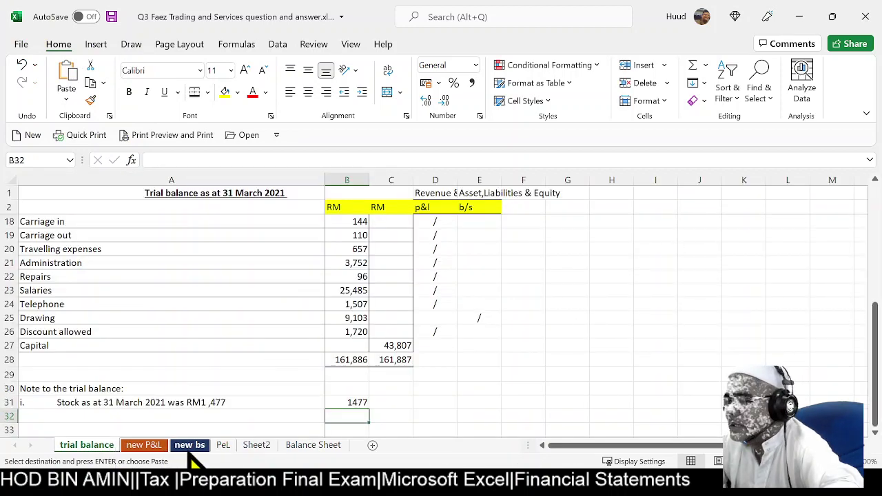
- Paste the PeL expense lines at N15 on new P&L and select the Administration amount C20
left_click(148, 444)
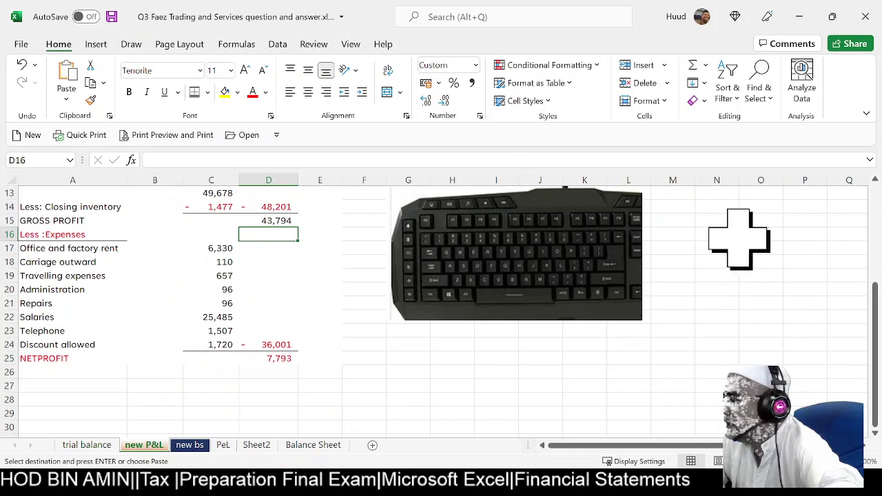
left_click(711, 222)
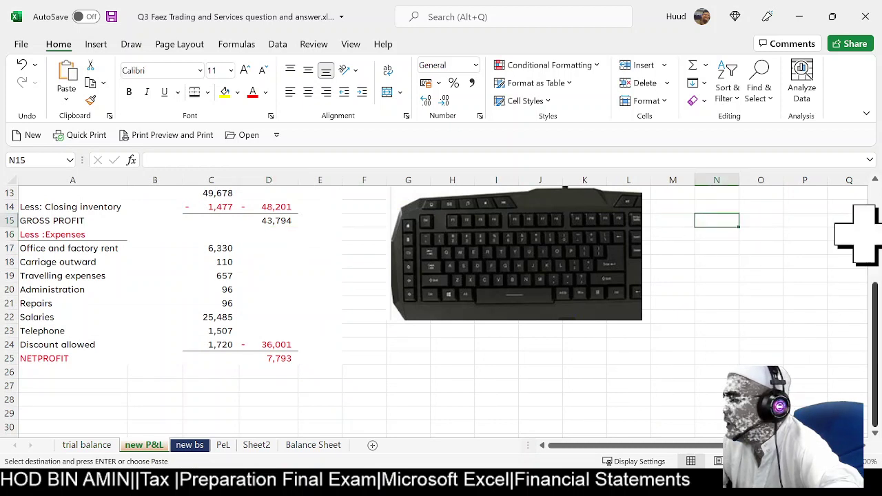
left_click(72, 76)
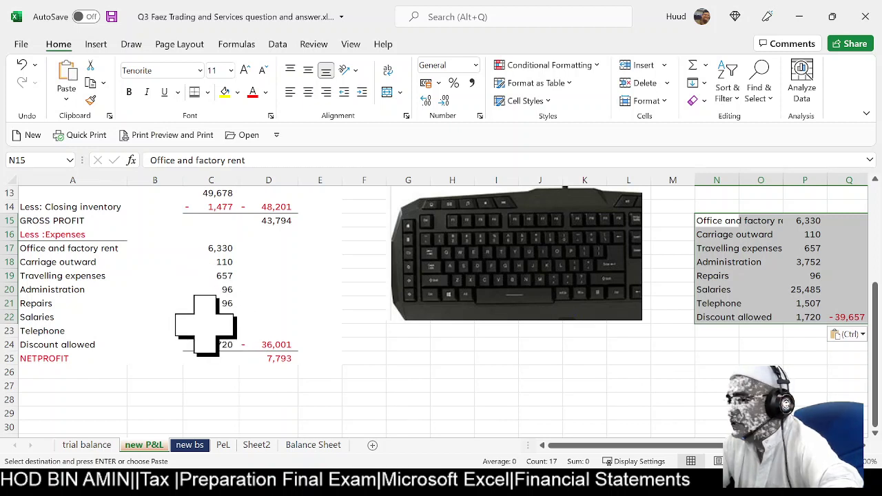
left_click(211, 289)
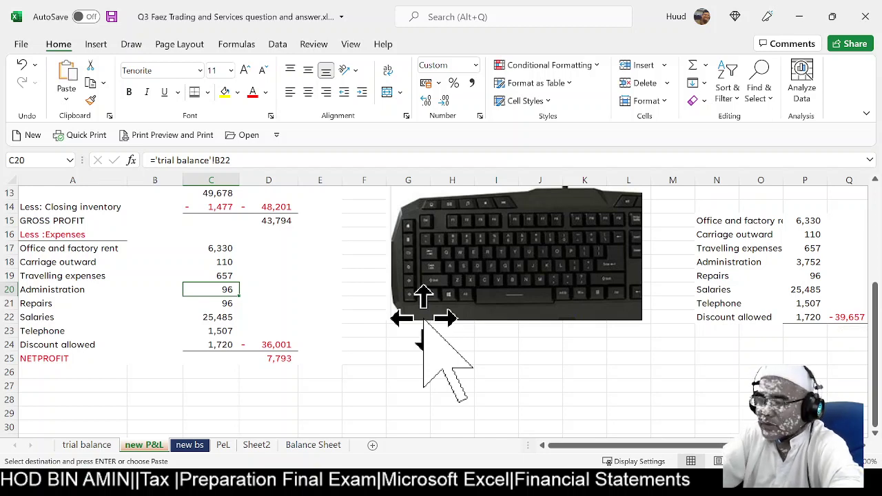
- Link Administration in C20 to trial balance B21 (3,752), bringing net profit to 4,137
type("=")
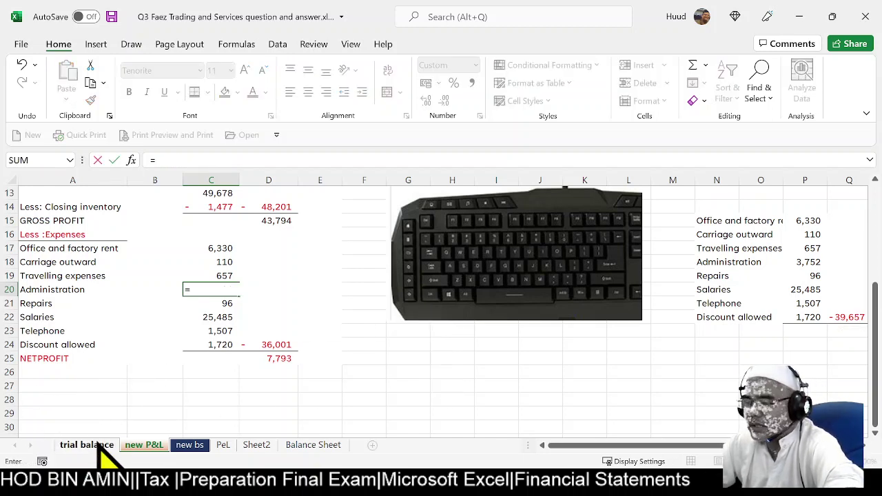
left_click(87, 444)
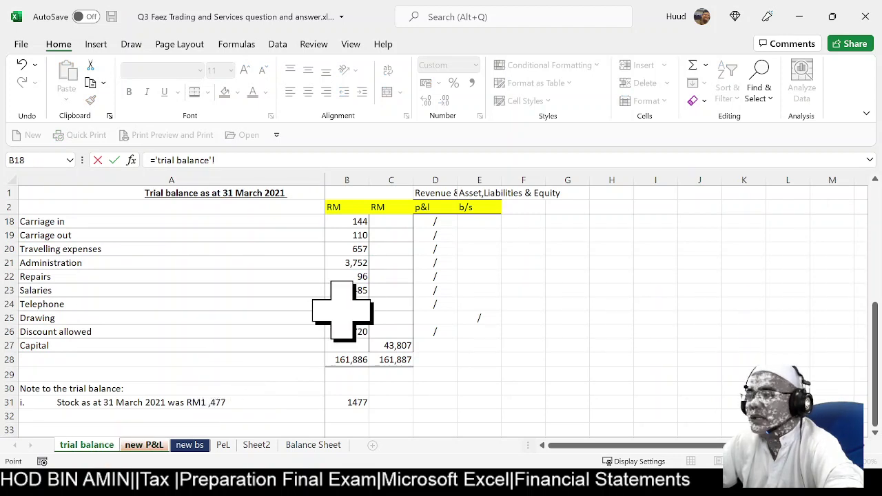
left_click(350, 264)
key("Return")
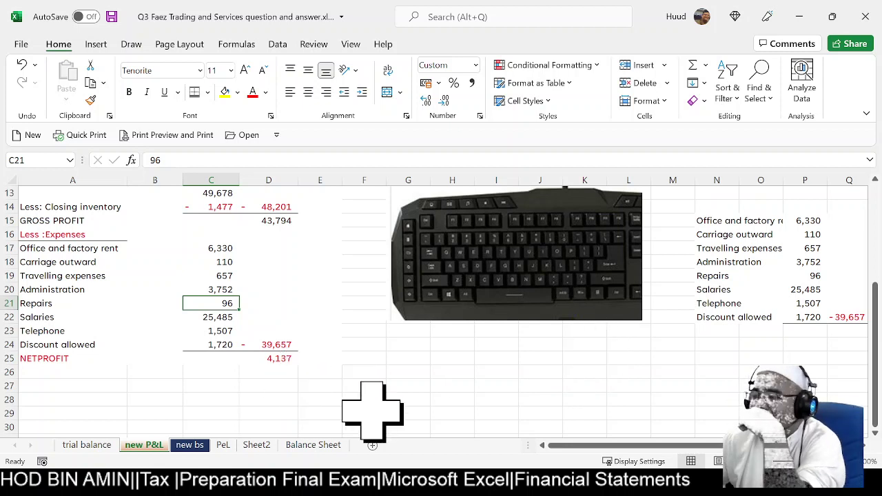
left_click(324, 373)
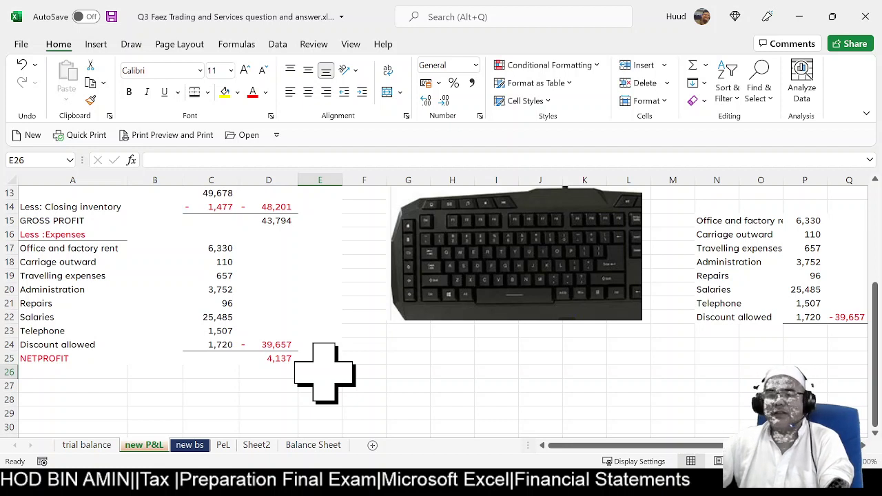
left_click(275, 360)
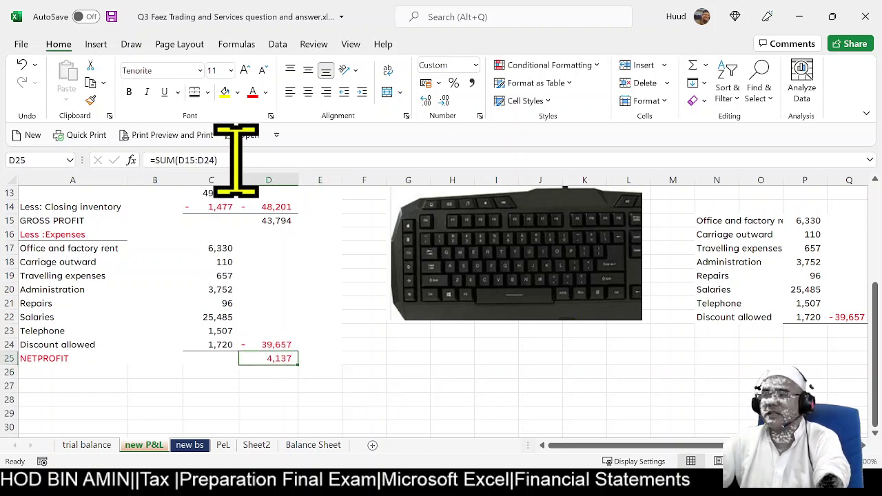
left_click(356, 403)
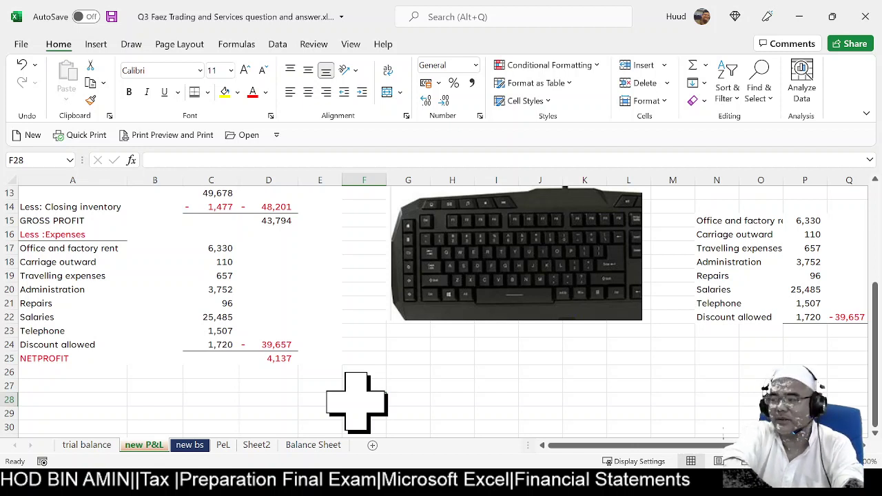
key("ctrl+grave")
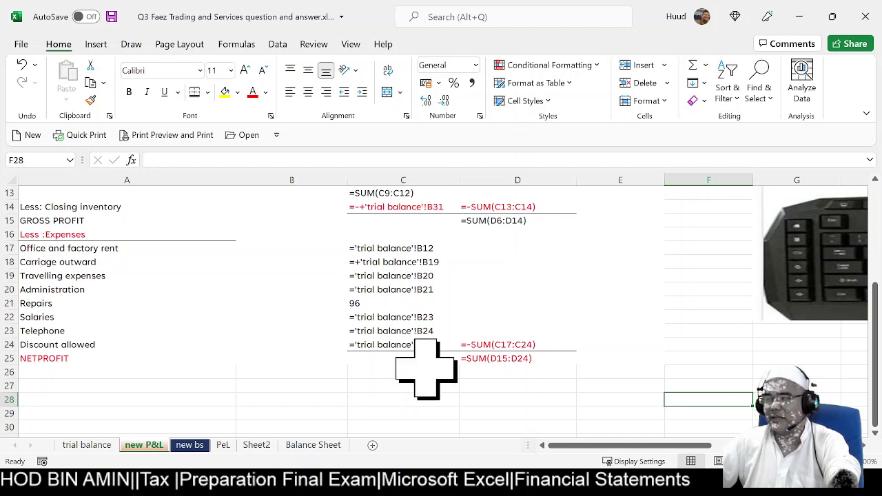
scroll(425, 368, "up", 3)
scroll(426, 369, "up", 1)
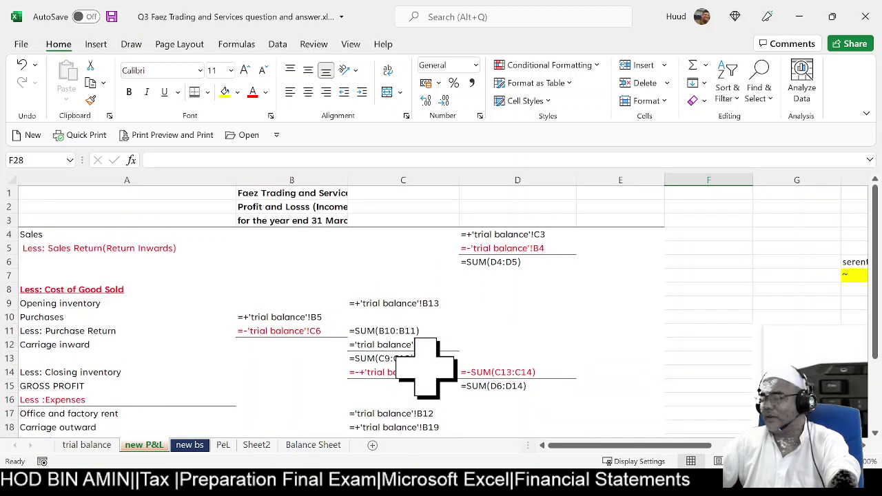
scroll(426, 368, "down", 4)
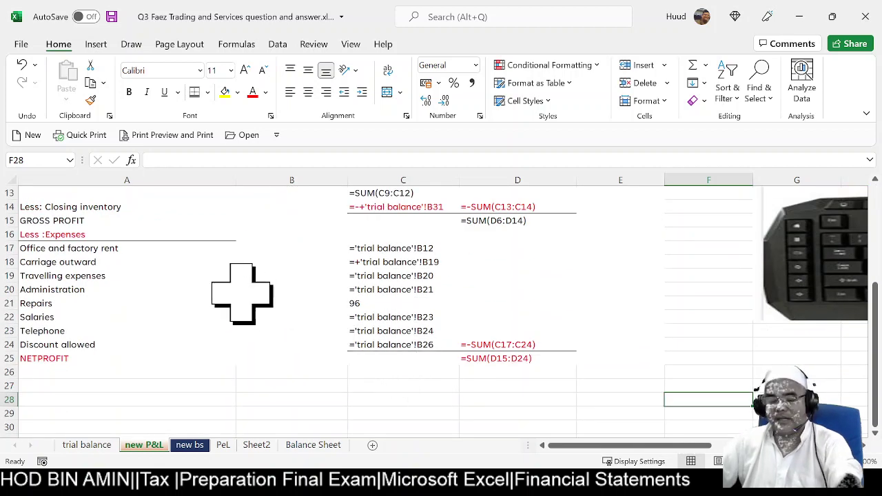
key("ctrl+grave")
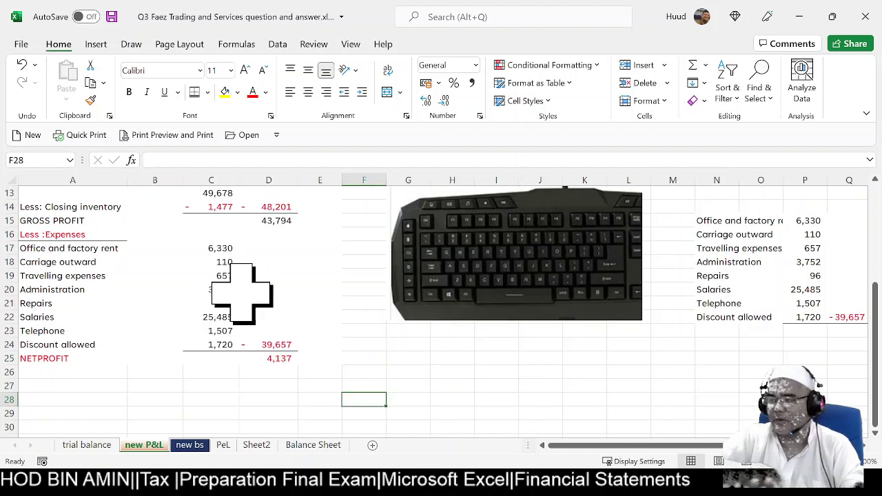
- Link Repairs in C21 to trial balance cell B22 so it shows 96
left_click(215, 303)
type("=")
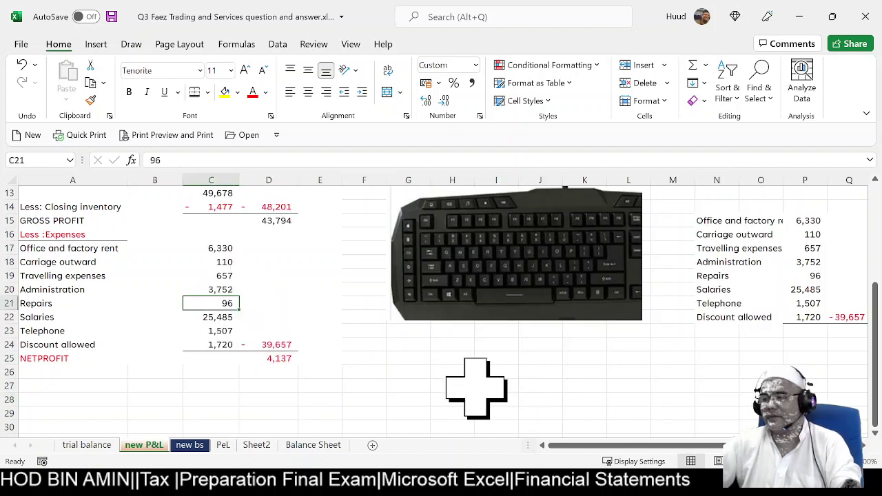
left_click(88, 455)
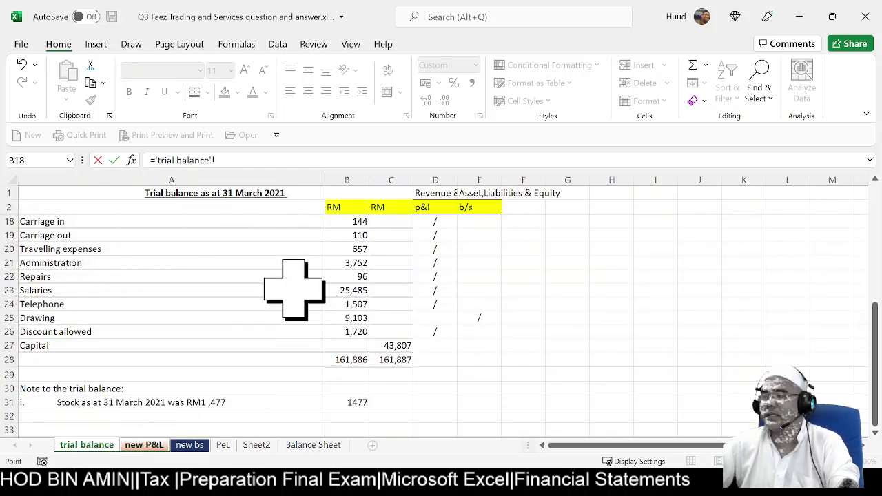
left_click(339, 279)
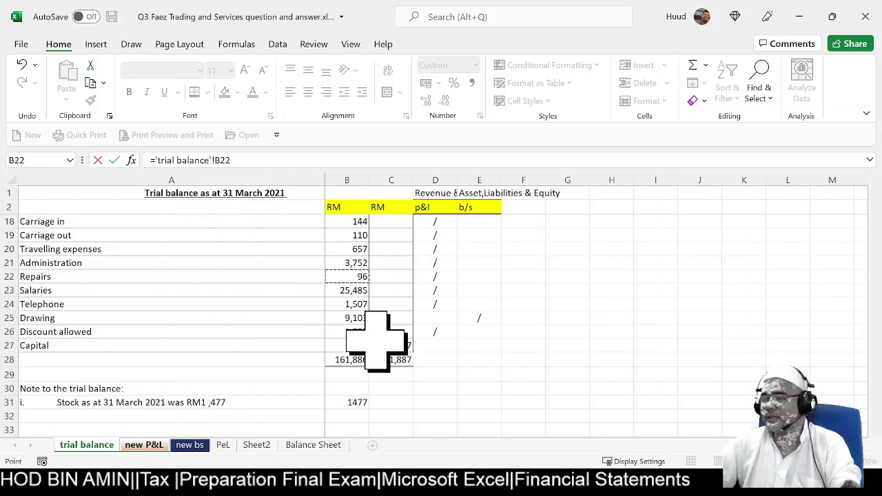
key("Return")
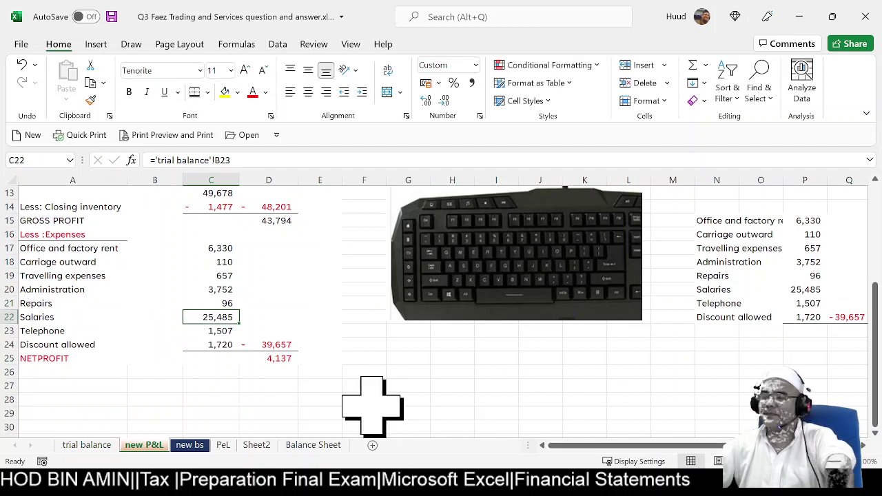
- On new bs, link the Plant and Machinery cost in C6 to trial balance B14
left_click(196, 447)
scroll(456, 369, "up", 3)
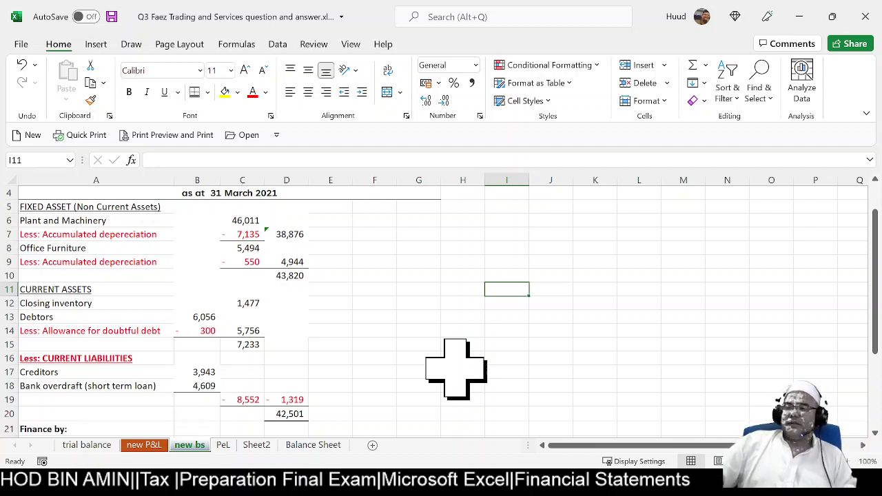
left_click(243, 220)
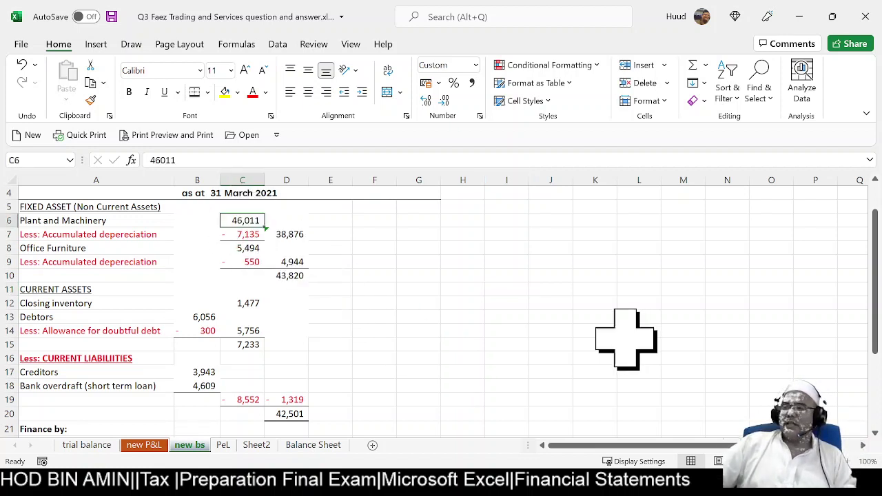
type("=")
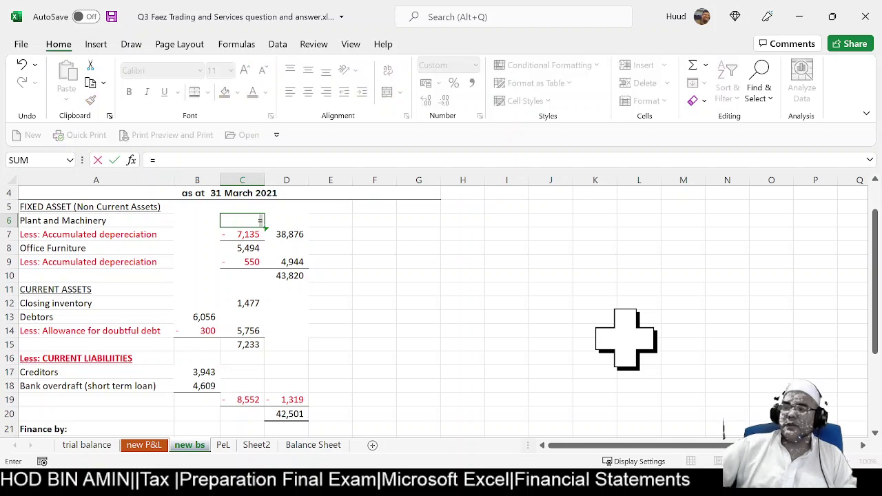
left_click(96, 448)
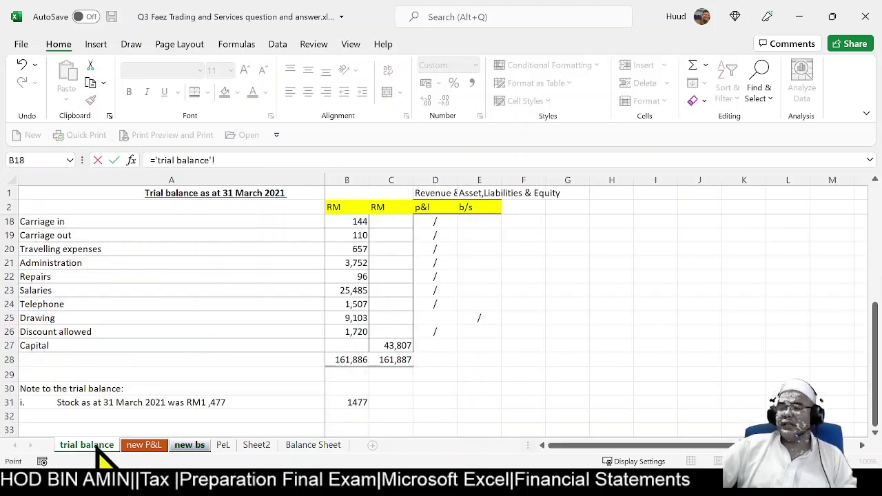
scroll(250, 377, "up", 3)
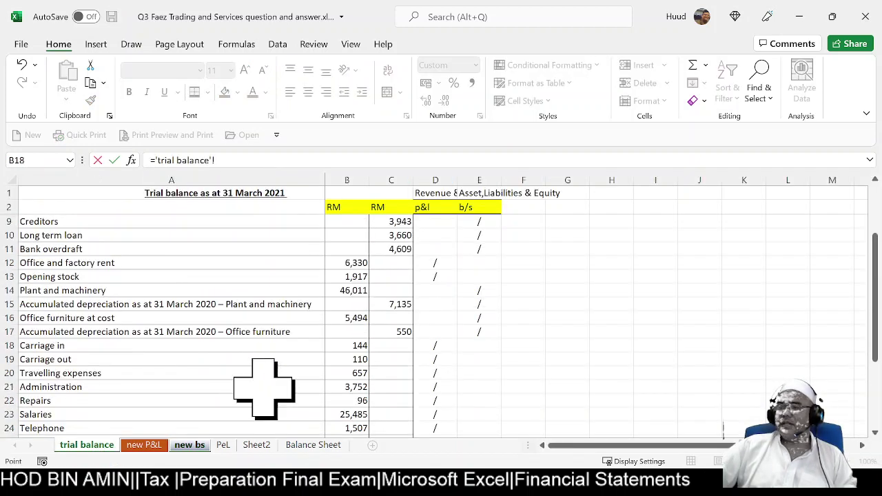
left_click(347, 290)
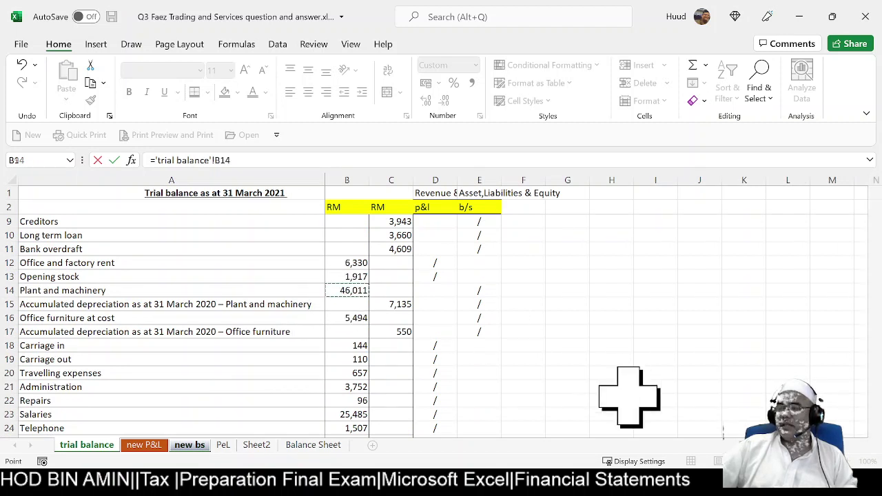
key("Return")
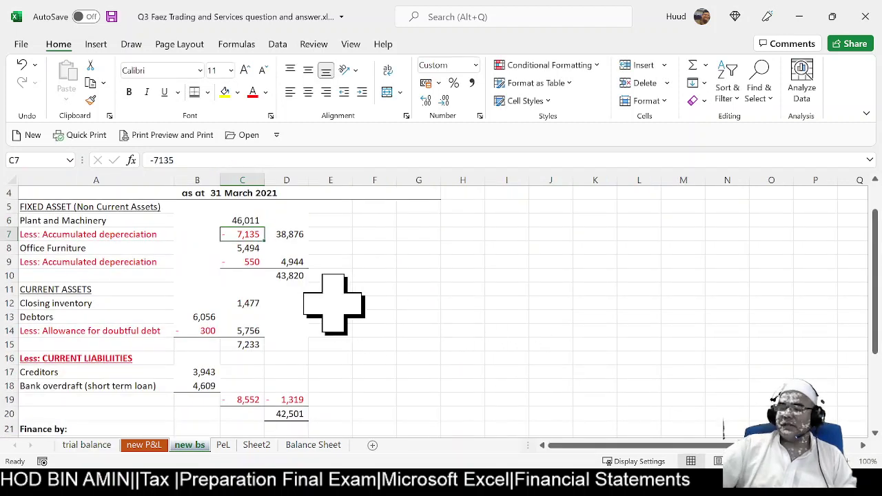
- Link the depreciation in C7 to trial balance C15 as a negative amount
type("=")
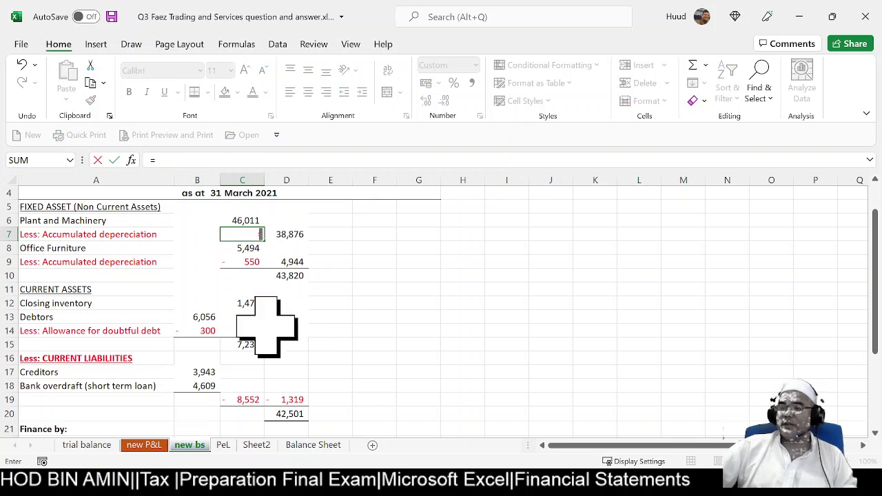
left_click(90, 446)
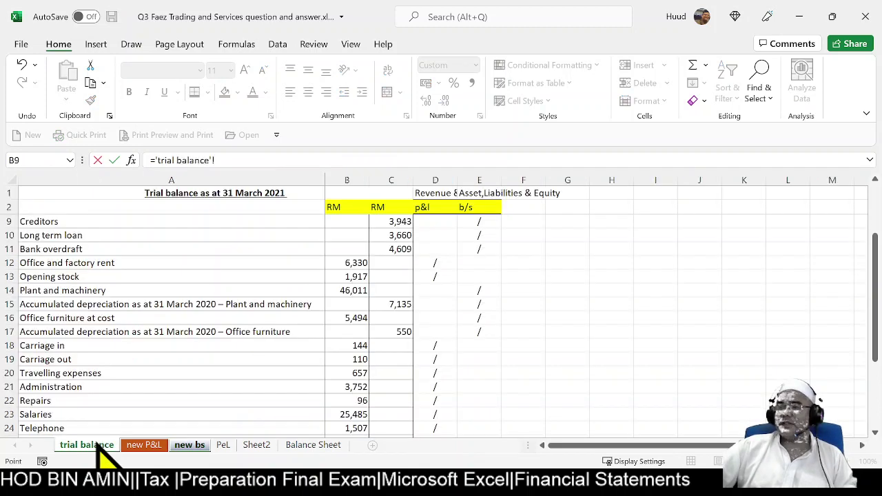
left_click(391, 304)
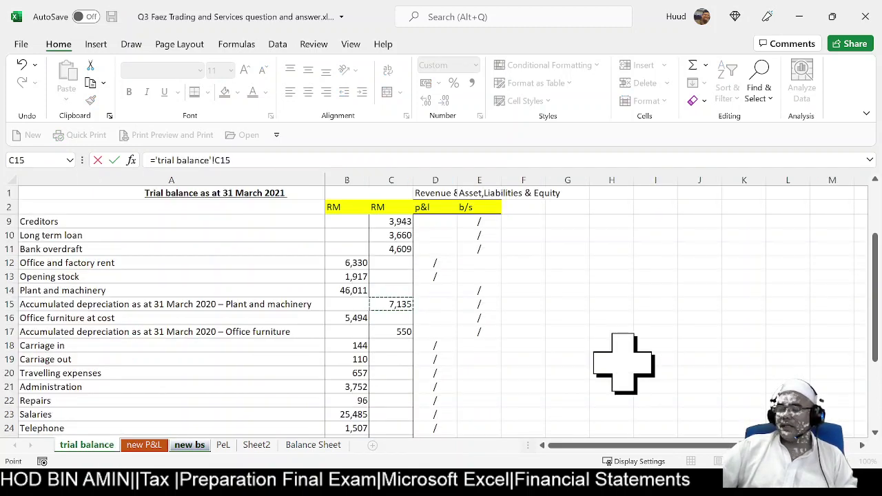
key("Return")
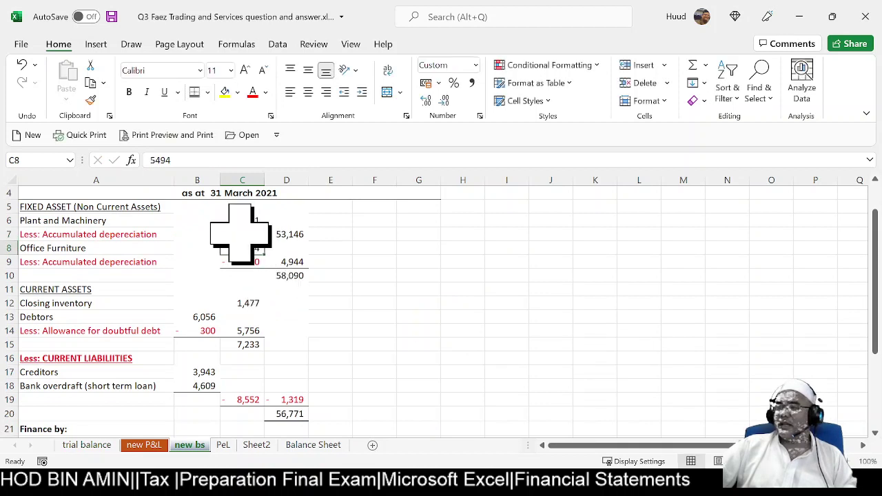
double_click(239, 233)
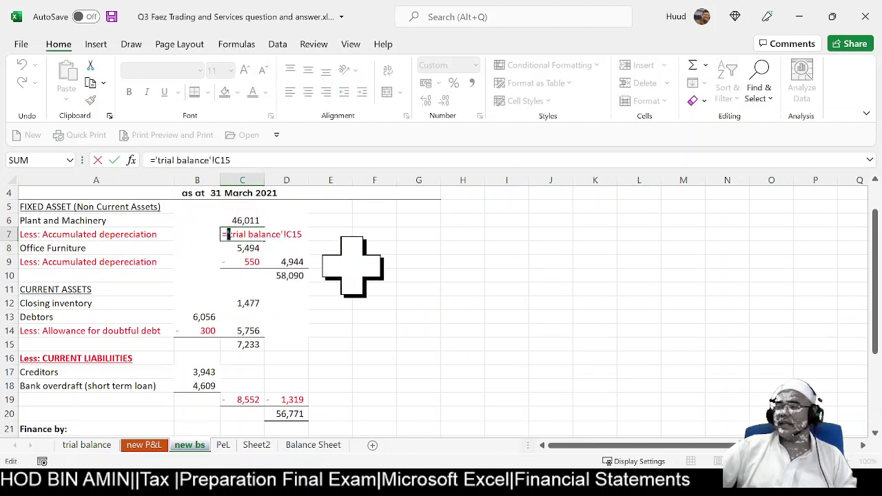
type("-")
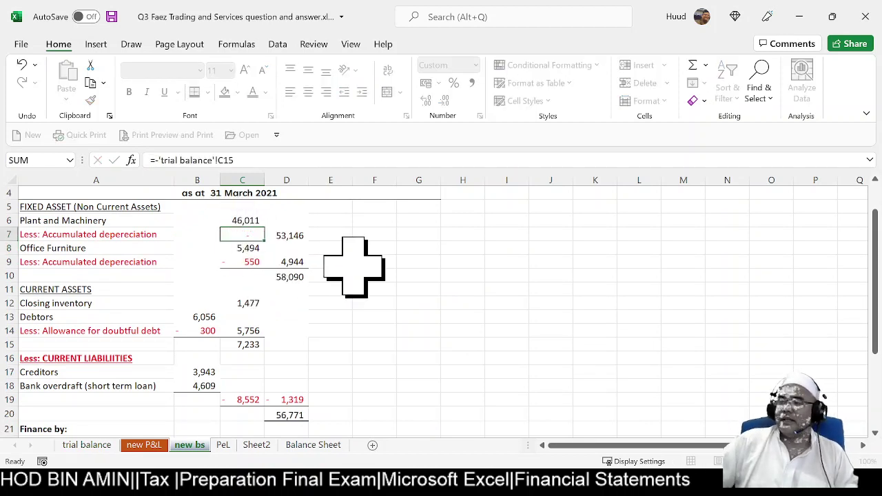
key("Return")
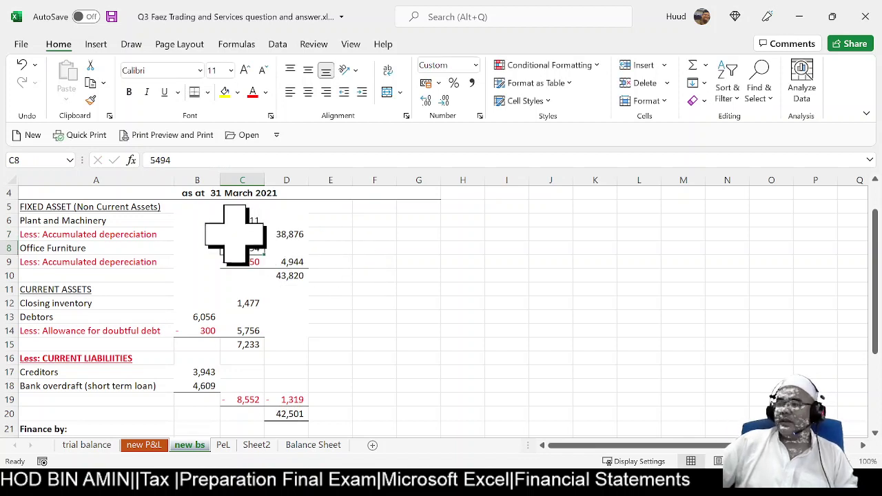
left_click(234, 233)
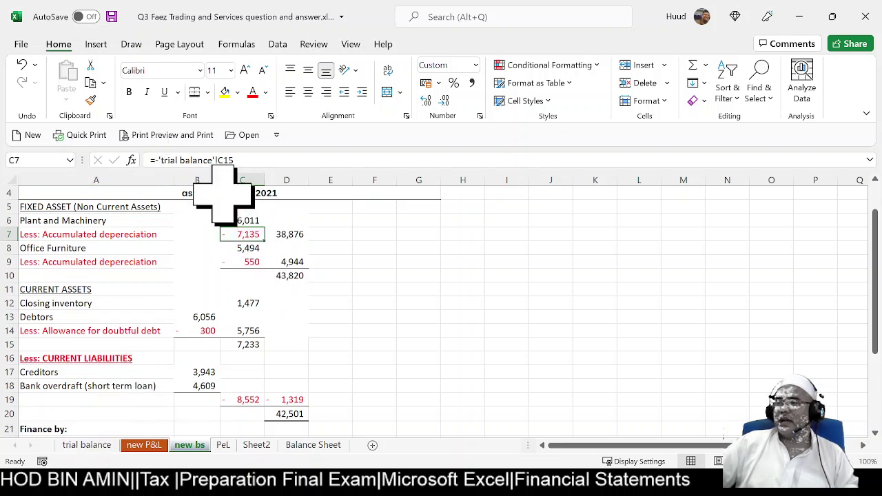
- Make D7 =SUM(C6:C7), giving net plant and machinery of 38,876
left_click(88, 445)
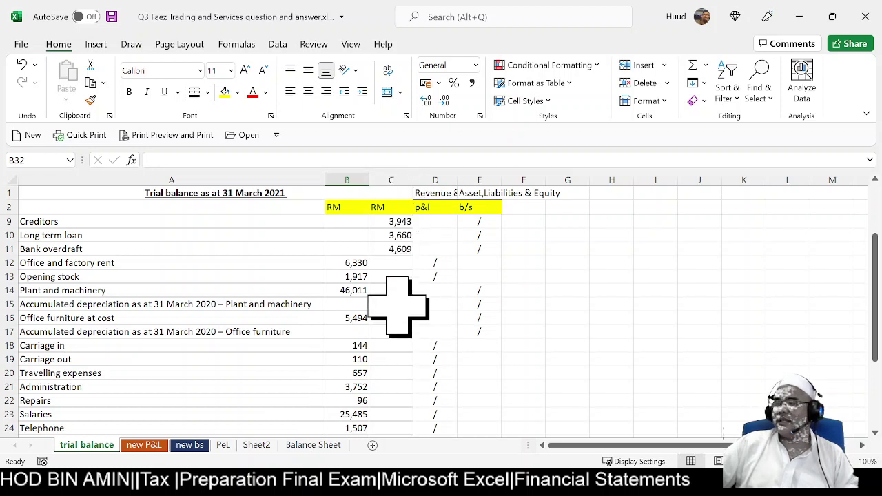
left_click(147, 447)
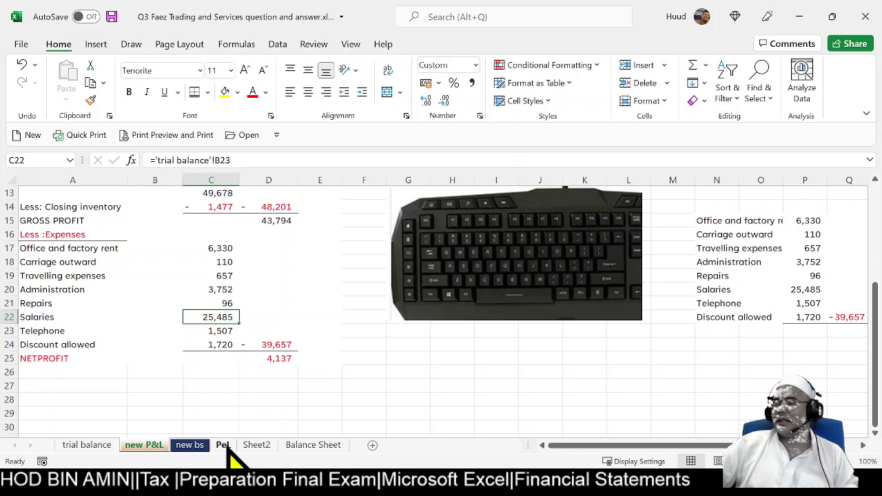
left_click(190, 445)
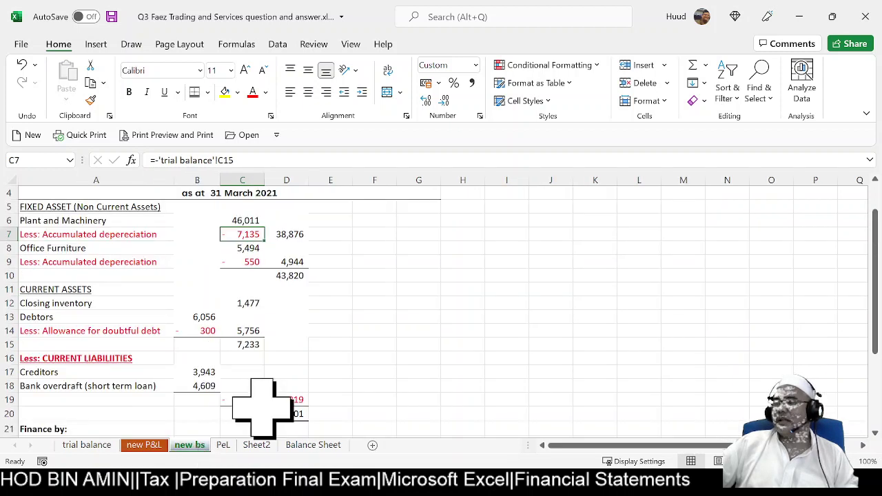
left_click(297, 239)
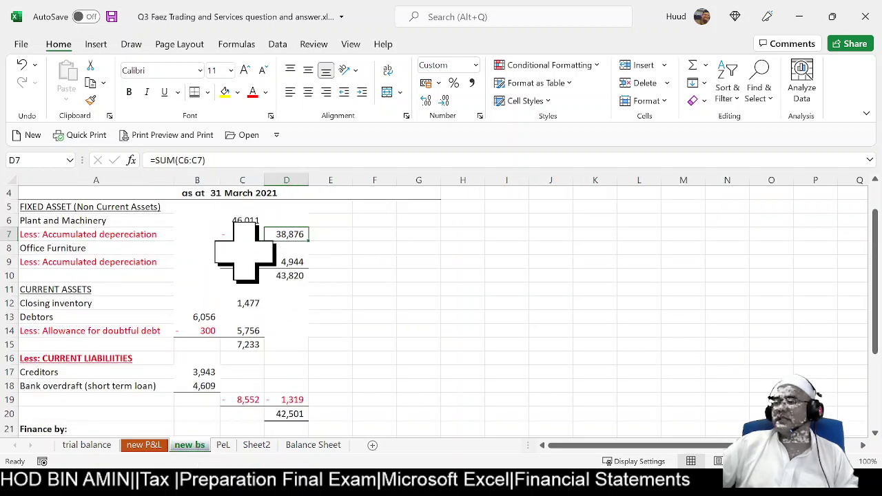
left_click(693, 69)
left_click(252, 235)
left_click_drag(255, 235, 244, 221)
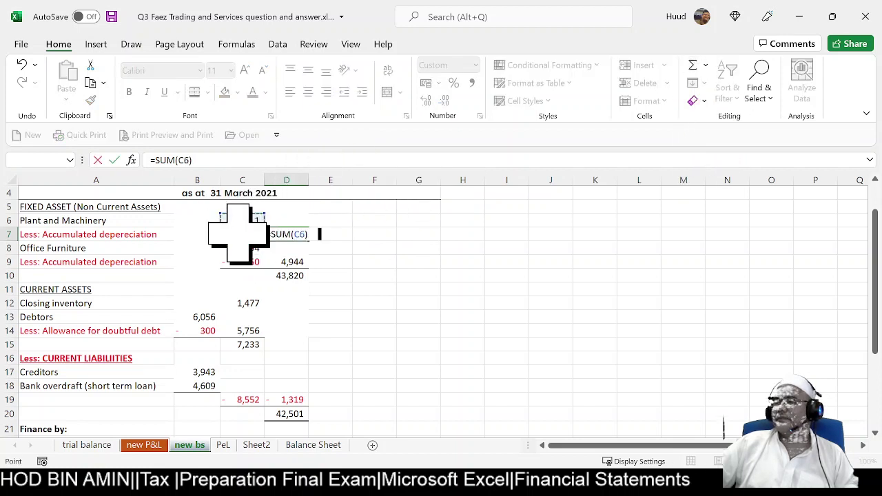
key("Return")
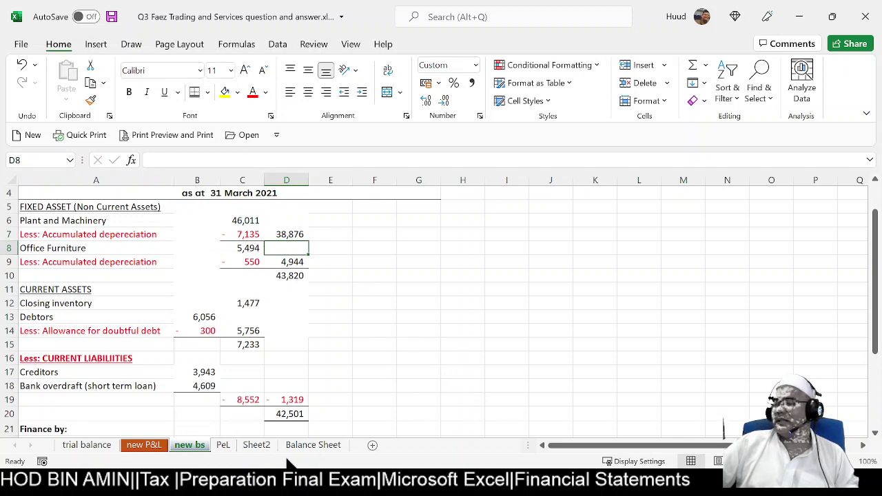
- Copy the asset and liability block from the finished Balance Sheet sheet
left_click(309, 454)
scroll(258, 350, "up", 2)
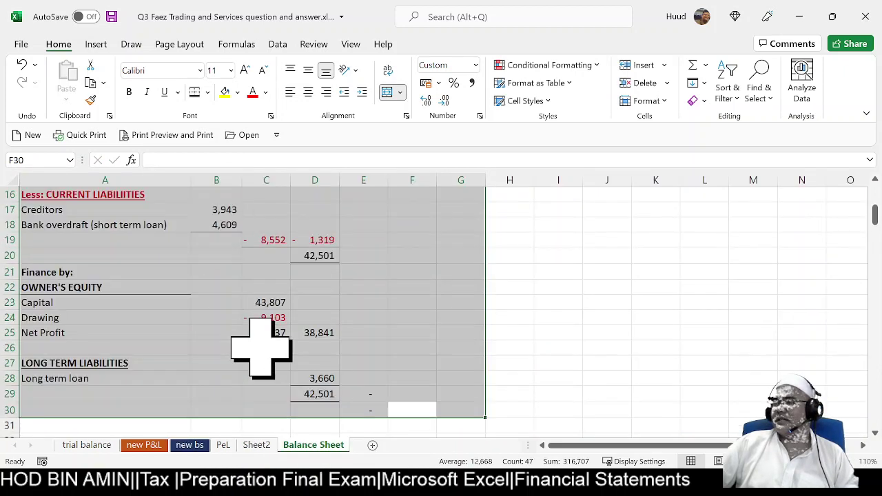
scroll(258, 338, "up", 3)
scroll(148, 274, "up", 2)
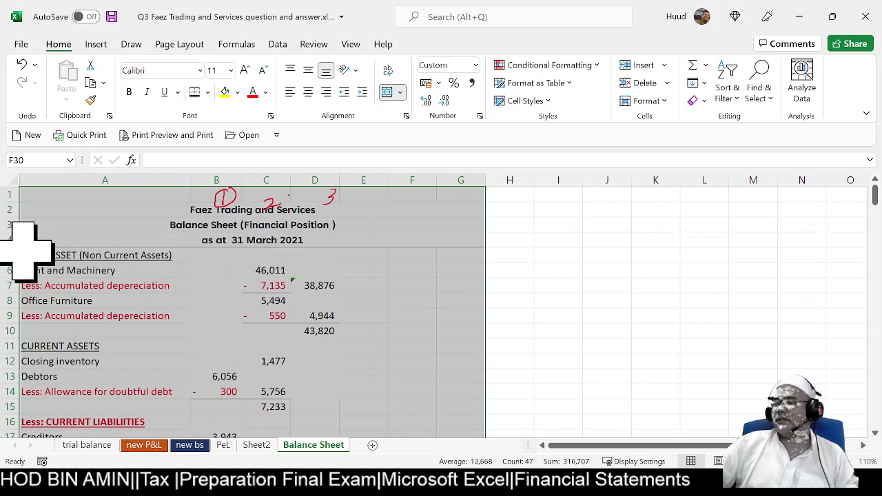
mouse_move(26, 255)
left_mouse_down()
mouse_move(369, 407)
mouse_move(318, 433)
mouse_move(339, 202)
mouse_move(335, 272)
left_mouse_up()
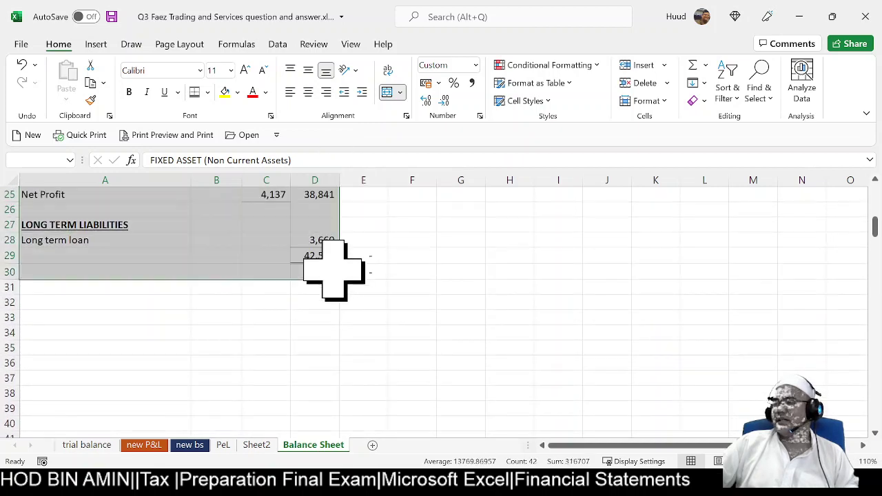
left_click(95, 83)
- Paste the copied block at I5 on new bs, keep C8 at 5494, and select columns F:H
left_click(155, 448)
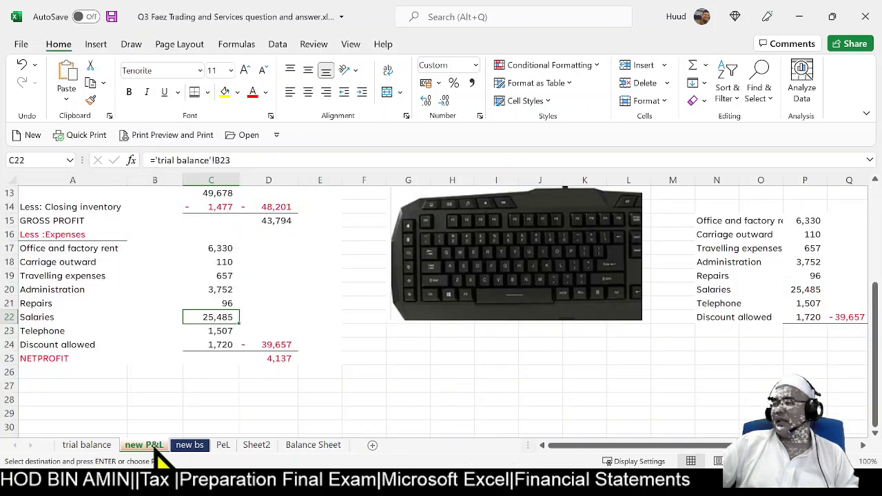
left_click(200, 447)
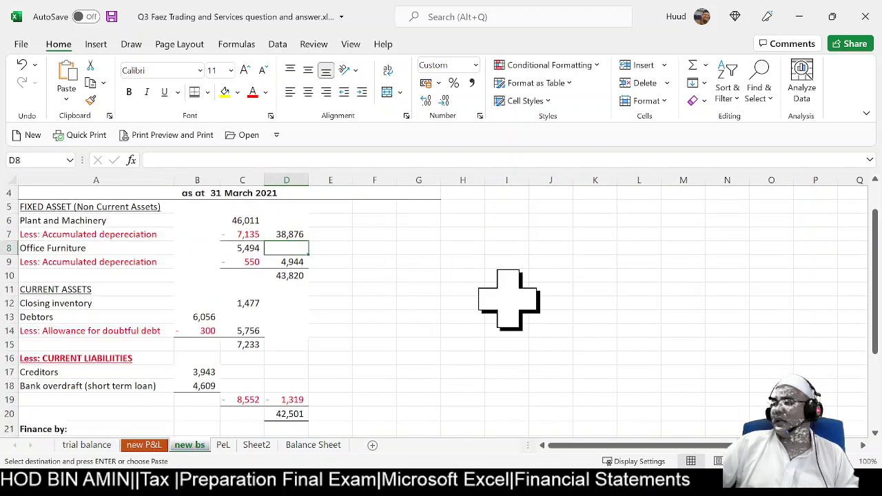
left_click(517, 207)
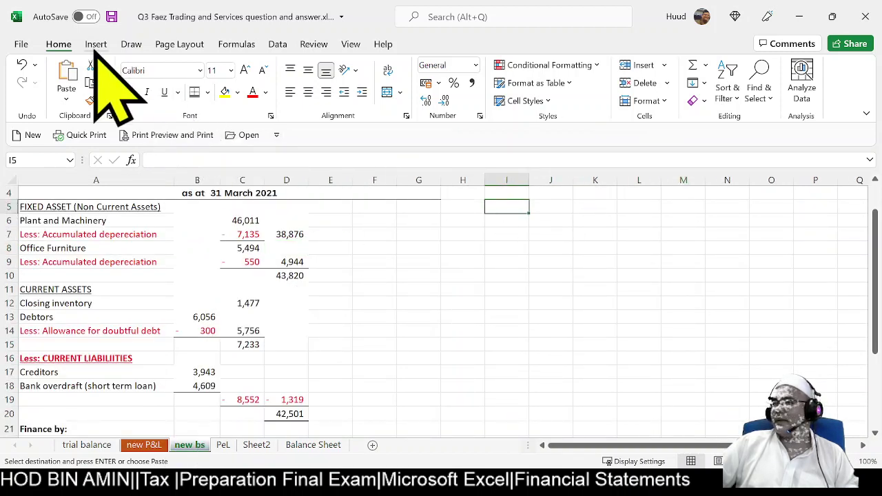
left_click(67, 75)
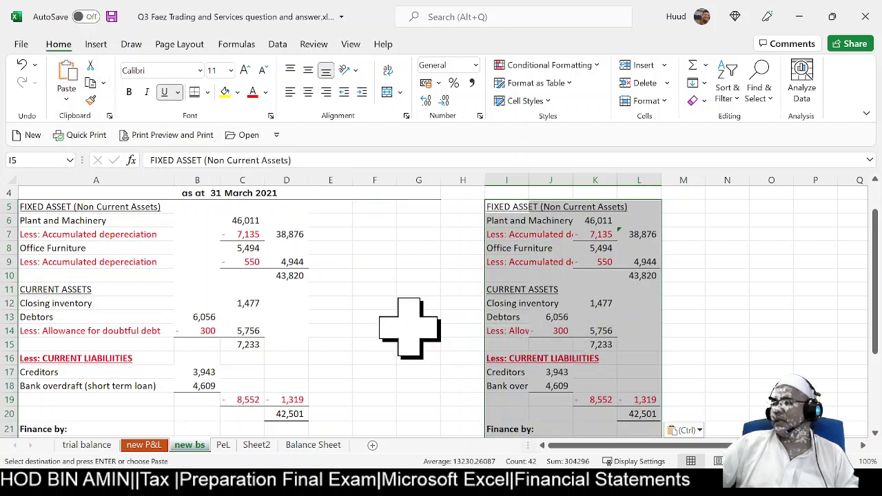
left_click(414, 330)
left_click(275, 235)
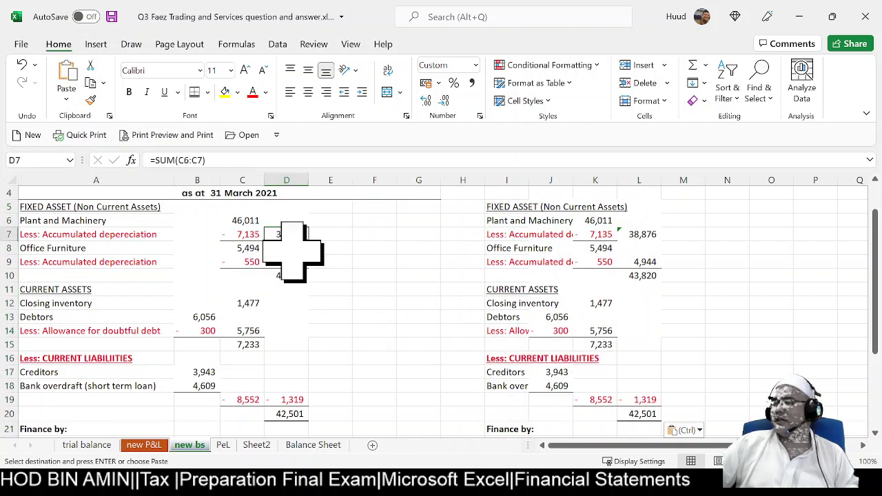
left_click(244, 250)
key("ctrl+z")
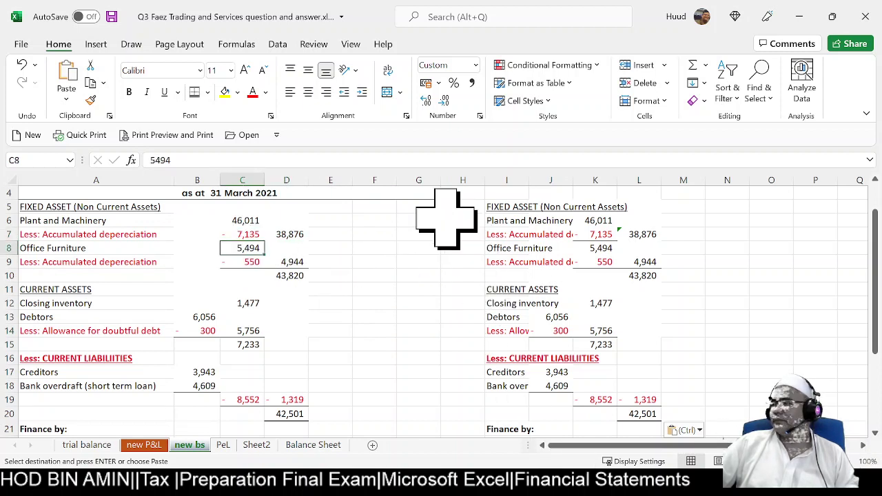
left_click_drag(384, 176, 471, 177)
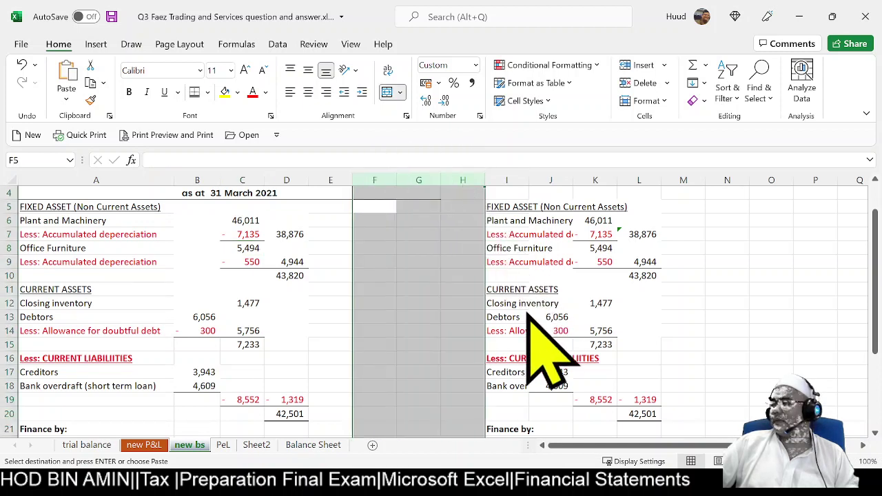
- Insert three blank columns at F:H, then six more at F:K, shifting the copy to R–U
key("ctrl+plus")
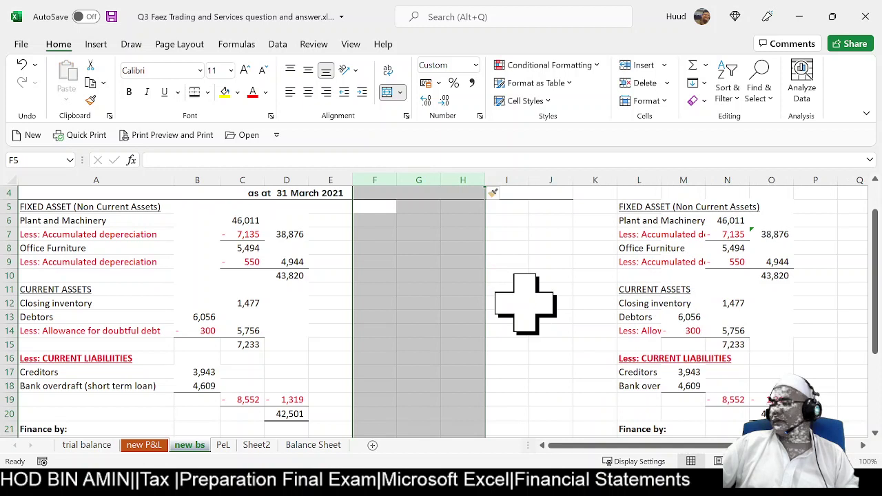
left_click(400, 193)
left_click_drag(390, 181, 580, 177)
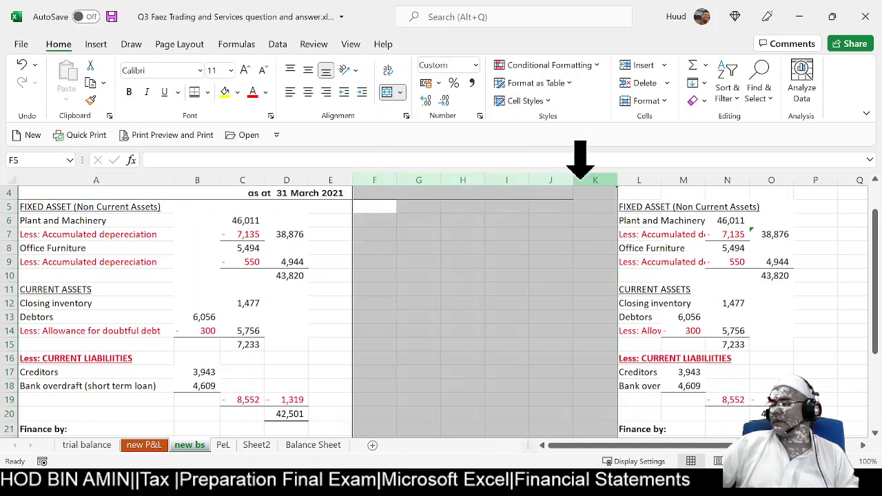
key("ctrl+shift+plus")
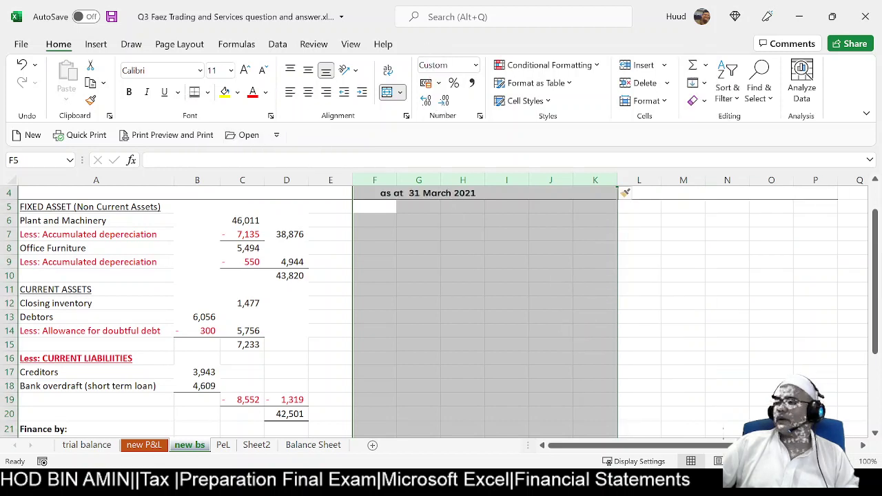
left_click(542, 328)
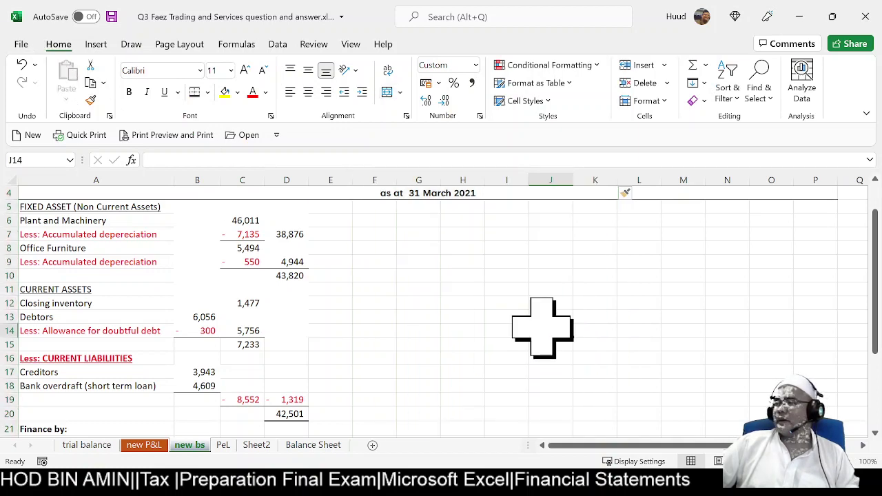
scroll(542, 328, "up", 1)
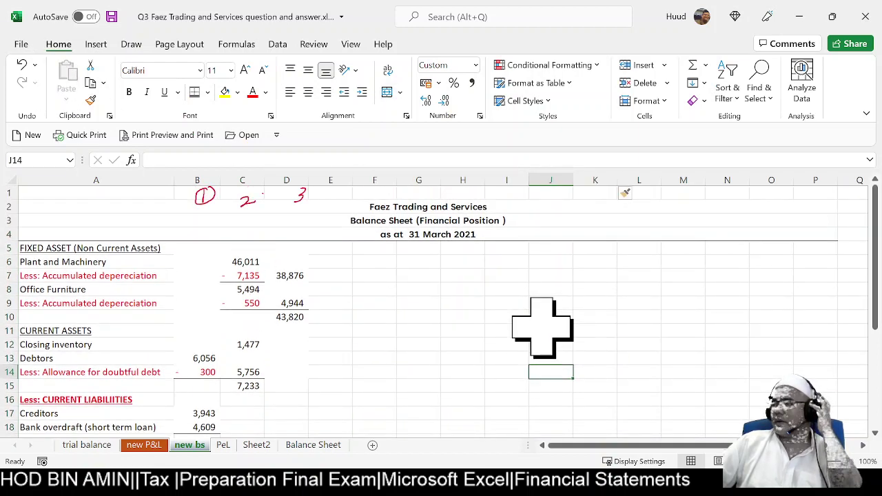
scroll(542, 328, "down", 2)
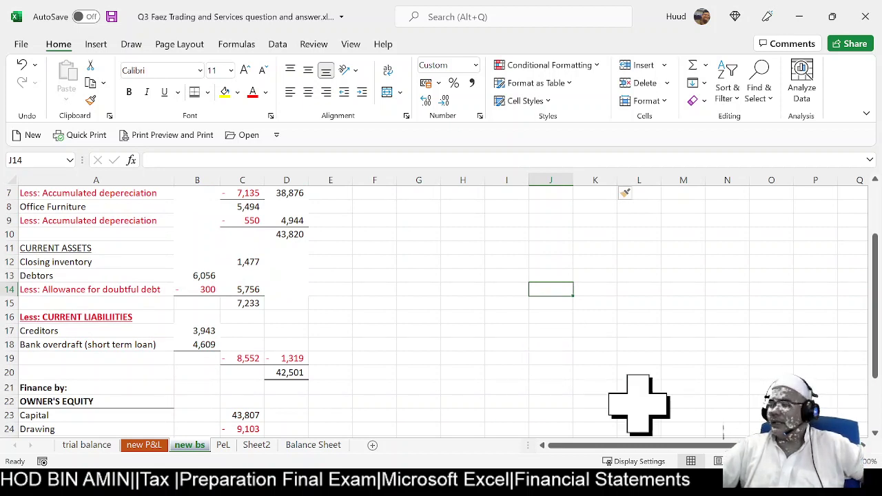
mouse_move(622, 445)
left_mouse_down()
mouse_move(663, 446)
mouse_move(622, 444)
left_mouse_up()
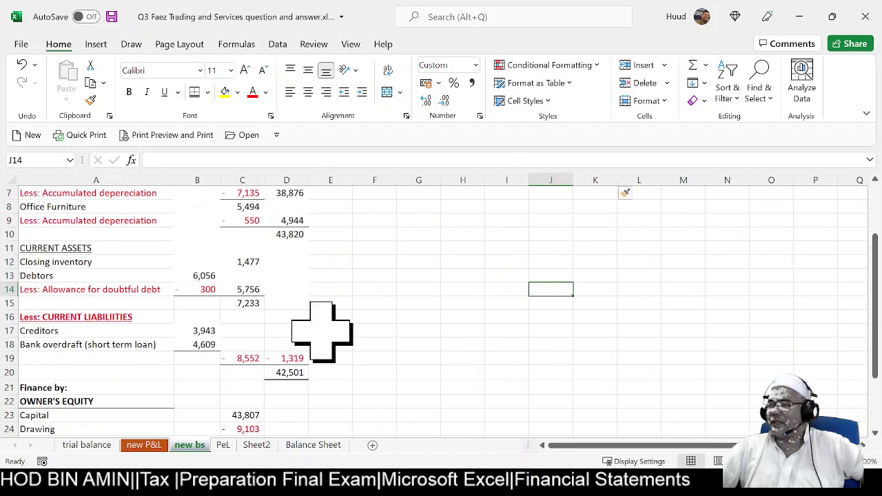
- Link closing inventory in C12 to the trial balance closing stock in B31
left_click(242, 262)
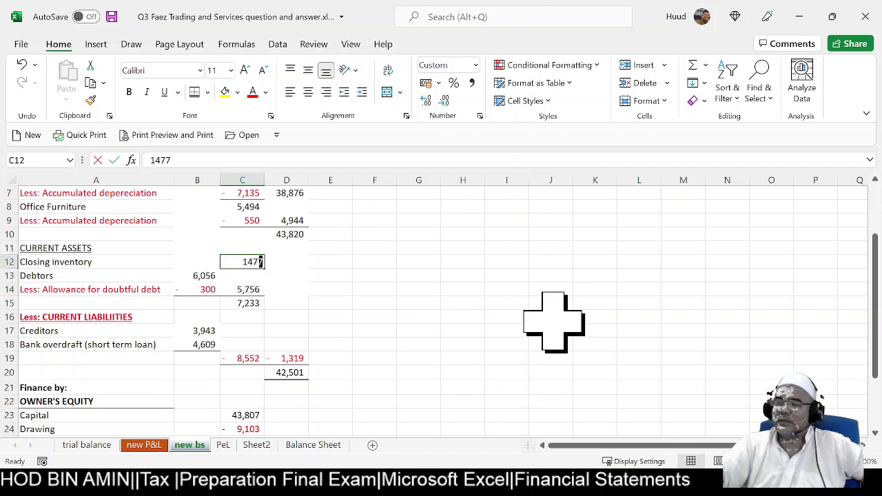
type("=")
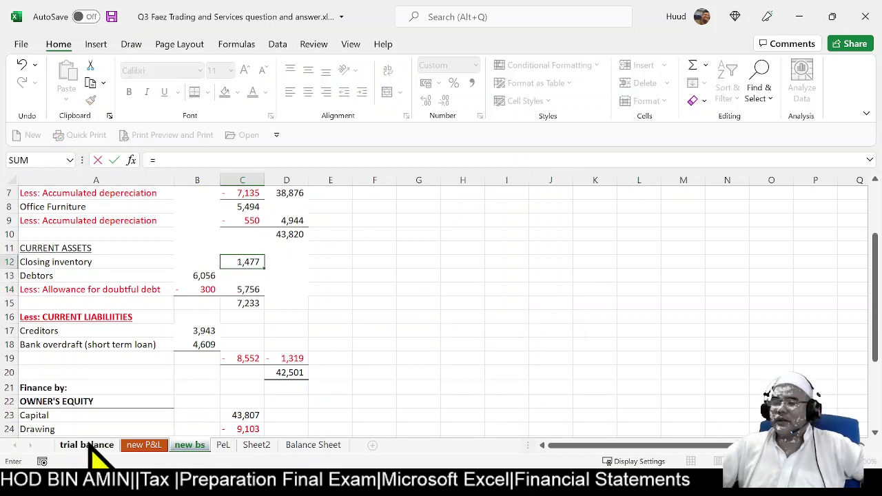
left_click(87, 447)
scroll(196, 372, "down", 2)
scroll(197, 372, "down", 1)
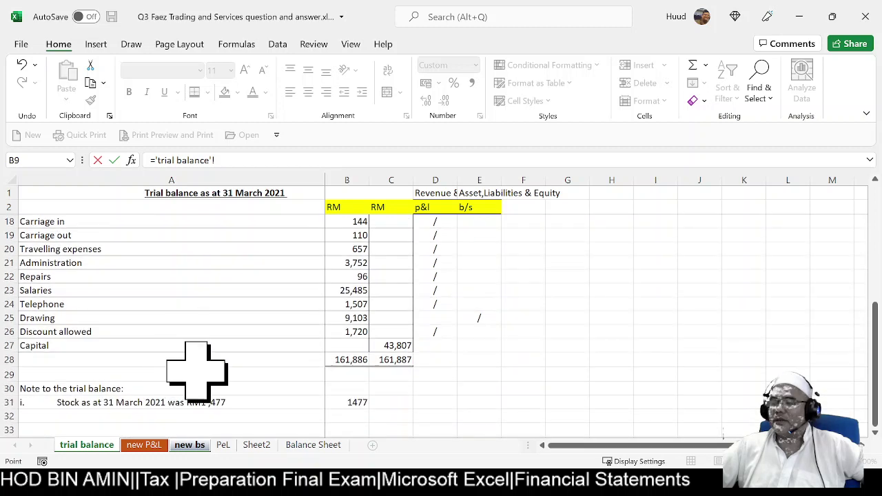
left_click(353, 402)
key("Return")
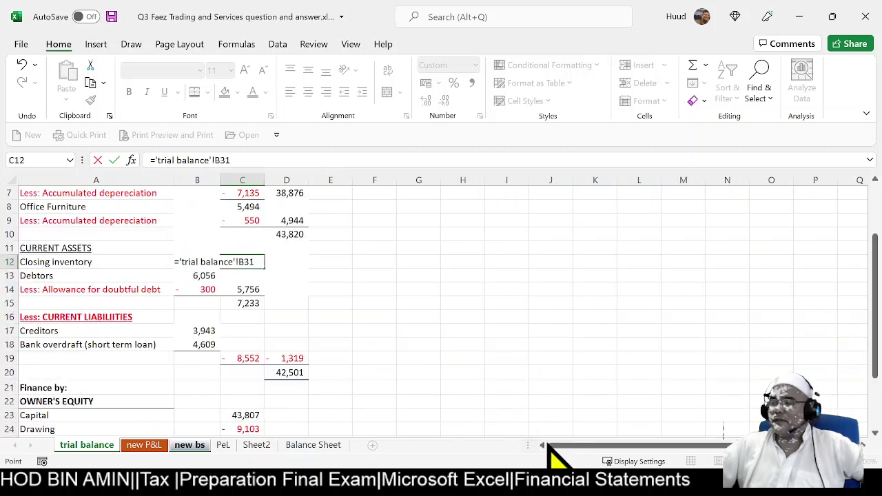
- Link Debtors in B13 to trial balance B7 and the doubtful-debt allowance in B14 as a negative
left_click(196, 276)
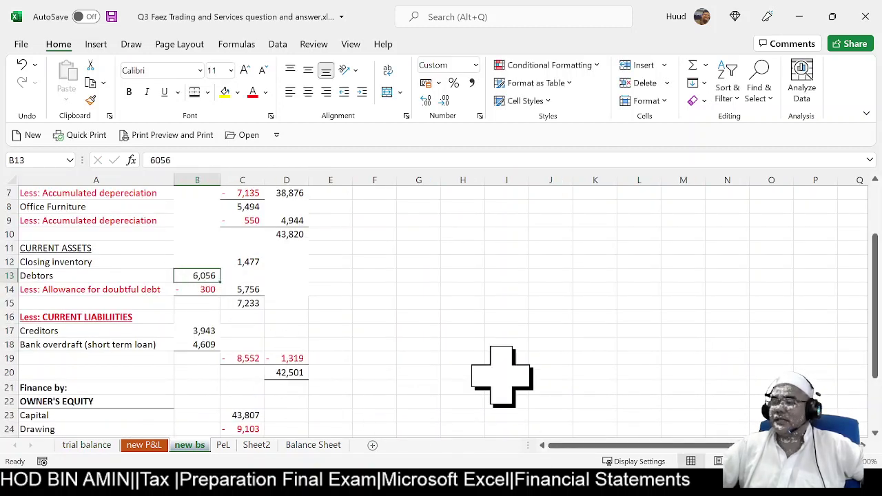
type("=")
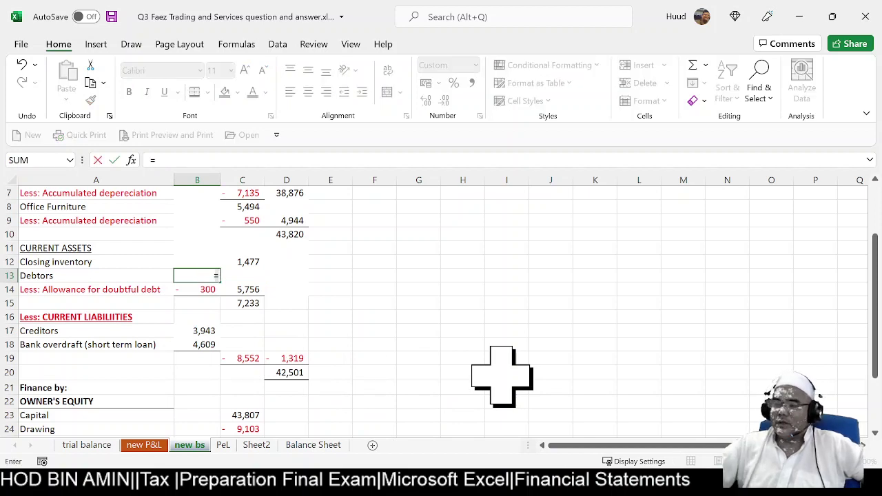
left_click(94, 446)
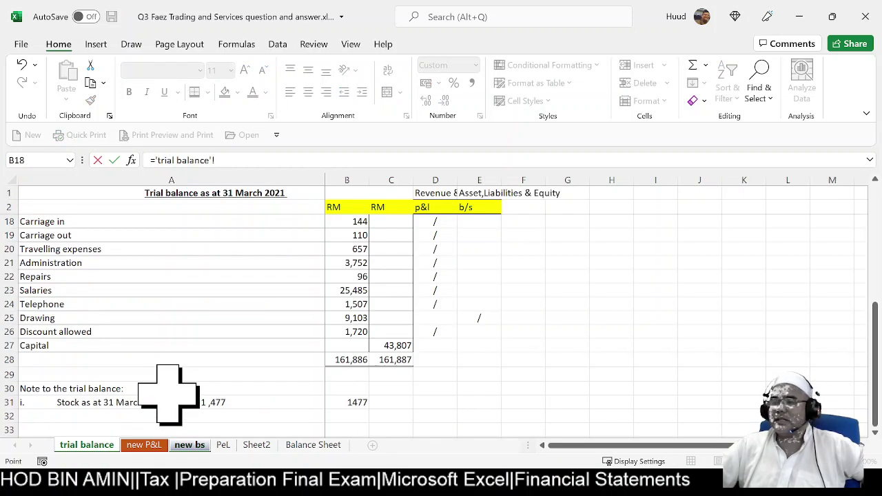
scroll(169, 394, "up", 2)
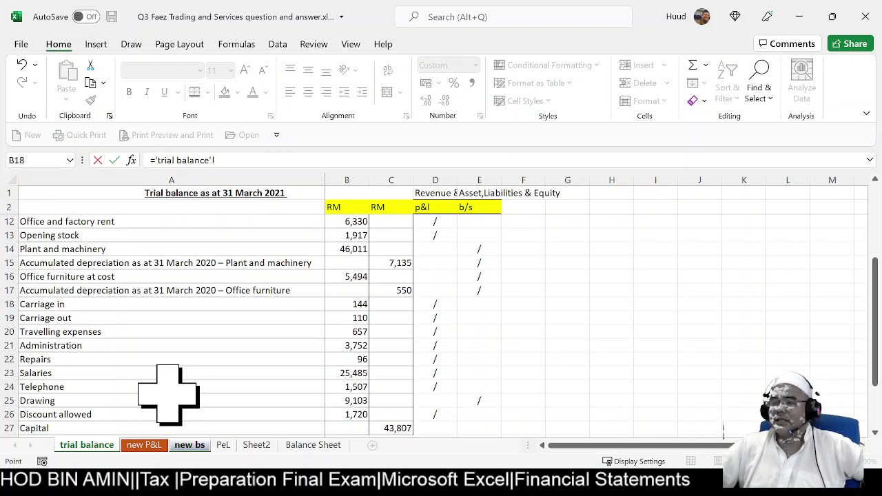
scroll(169, 395, "up", 1)
scroll(169, 394, "up", 1)
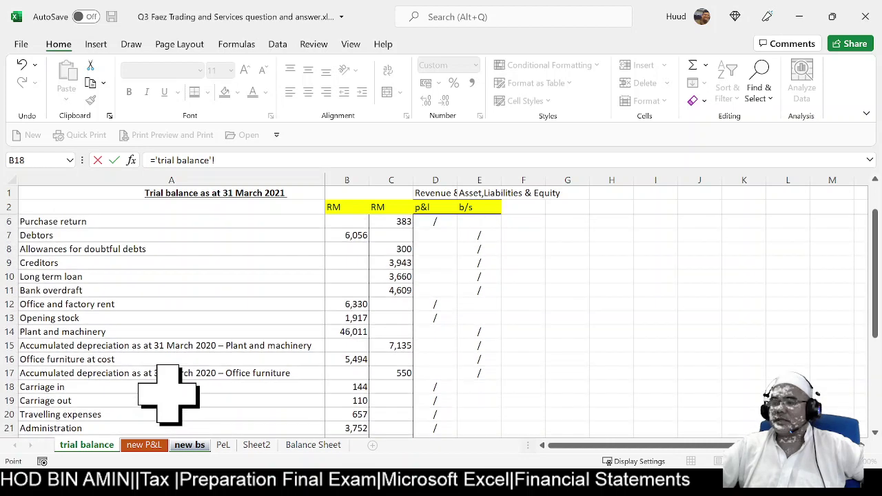
left_click(354, 235)
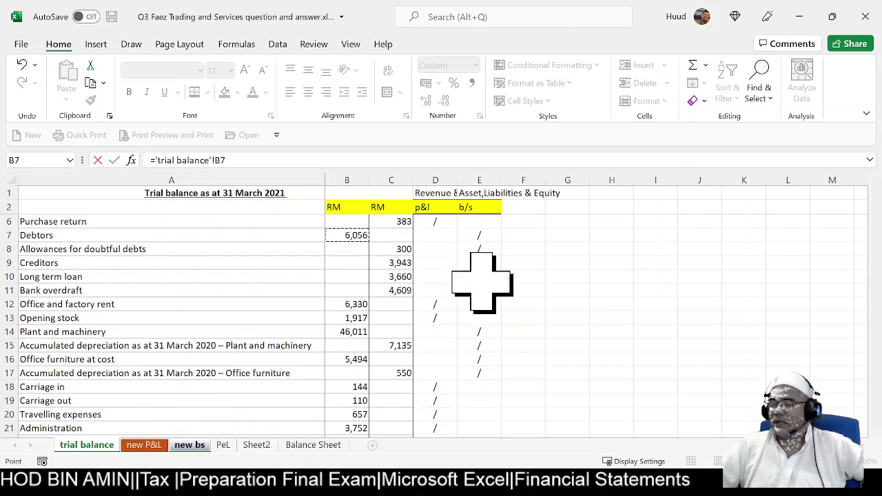
key("Return")
type("=")
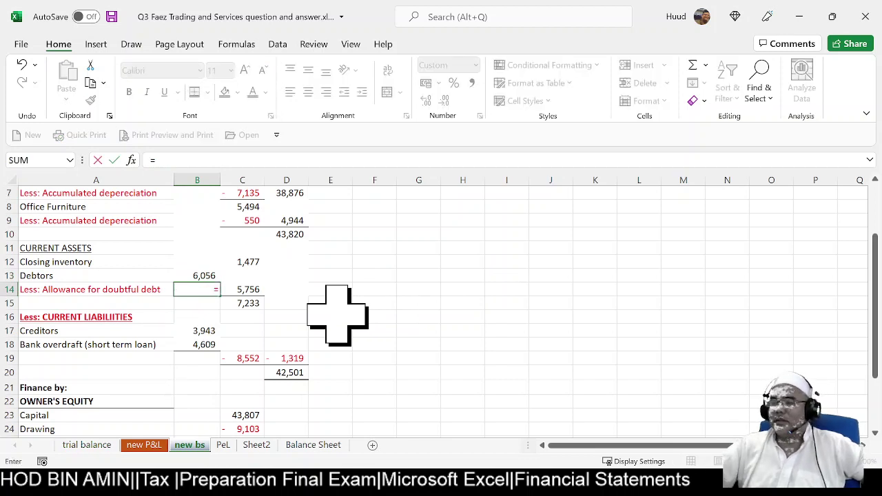
left_click(103, 452)
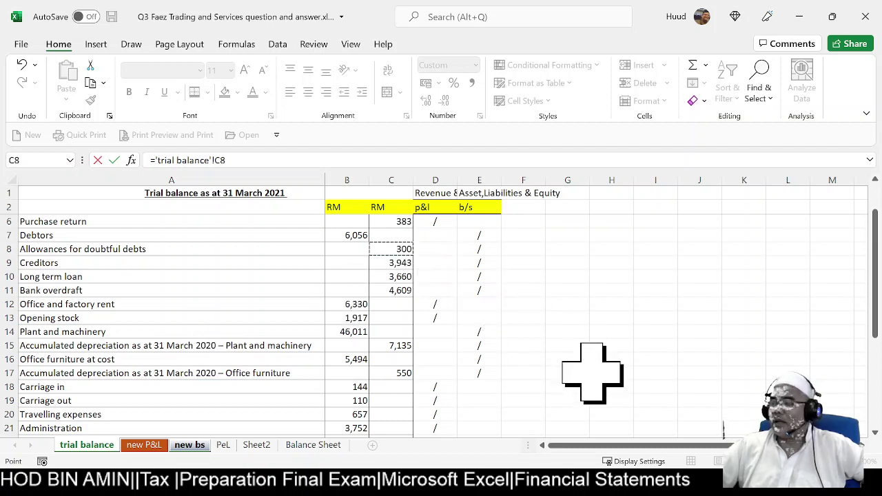
key("Return")
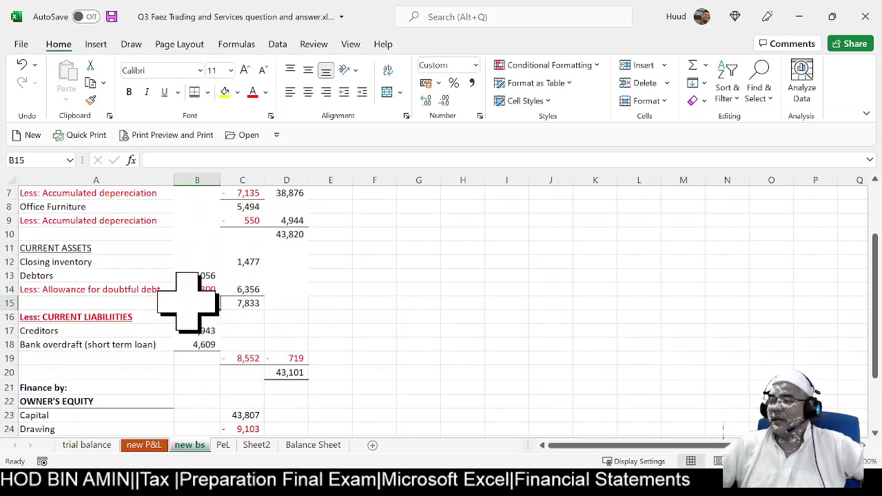
double_click(196, 290)
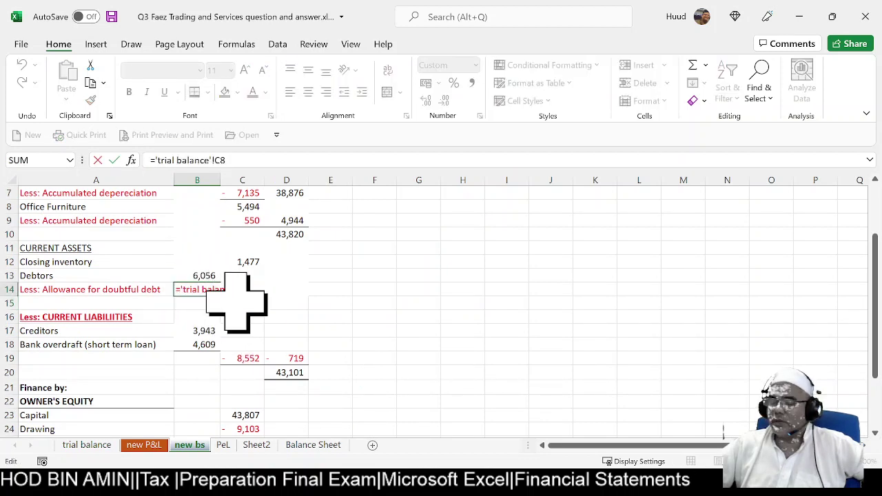
key("Return")
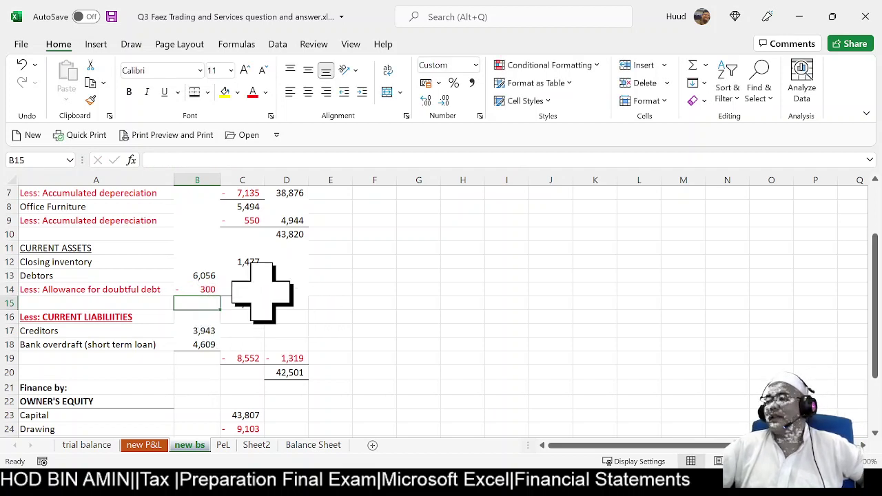
- Total net debtors in C14 (5,756) and current assets in C15 with =SUM(C12:C14), giving 7,233
left_click(253, 291)
type("=SUM(B14)")
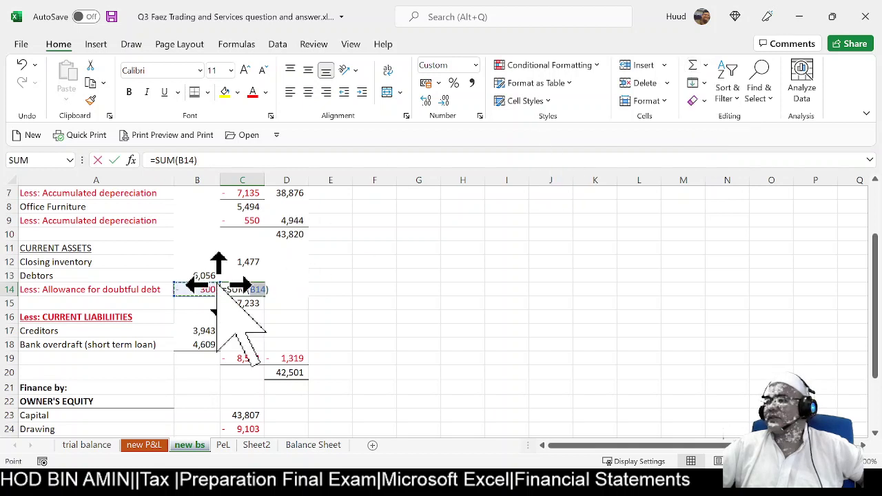
left_click(197, 276)
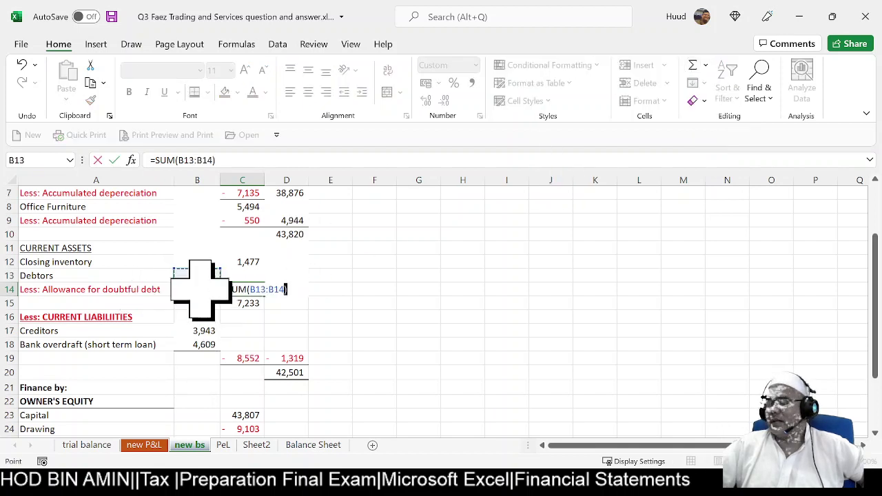
key("Return")
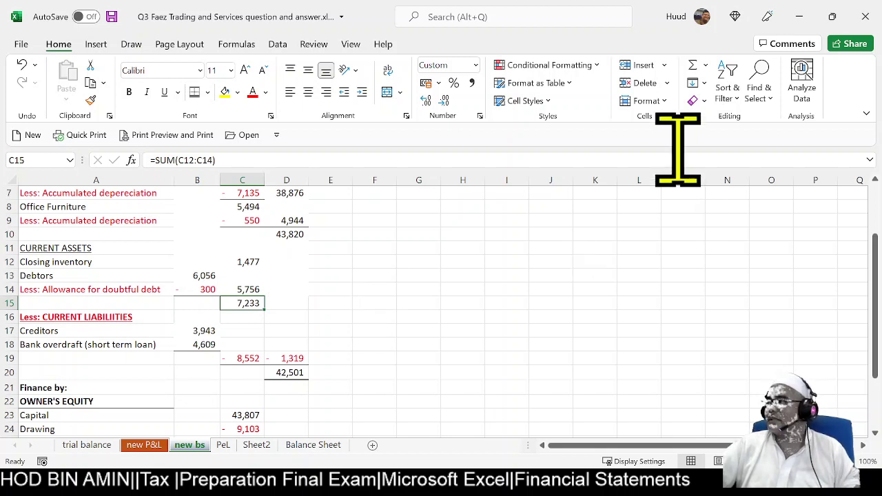
left_click(692, 66)
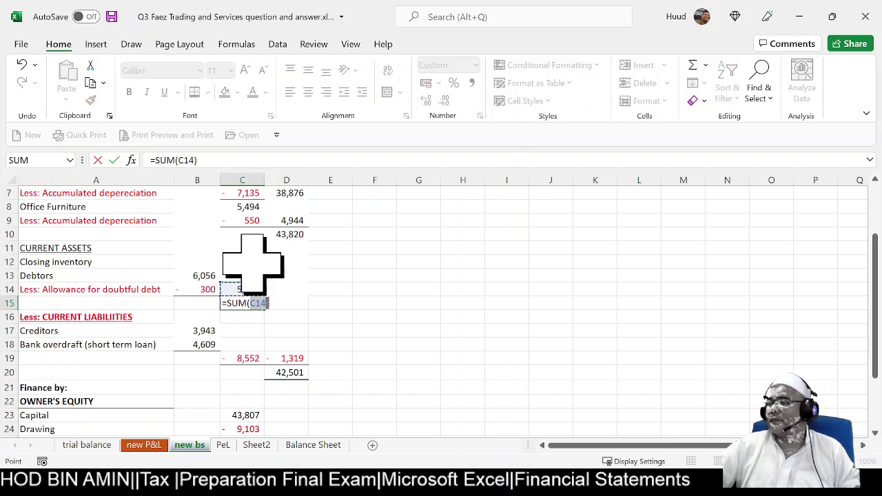
left_click_drag(252, 265, 262, 288)
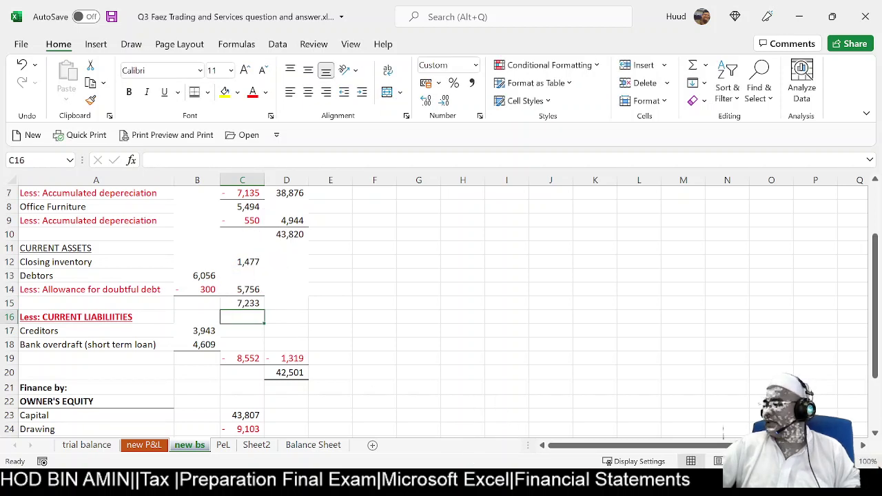
left_click(861, 446)
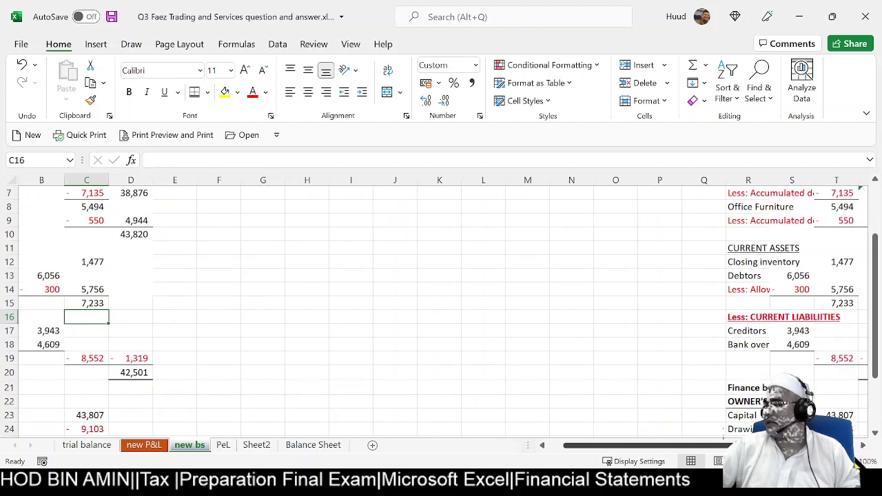
scroll(792, 441, "left", 1)
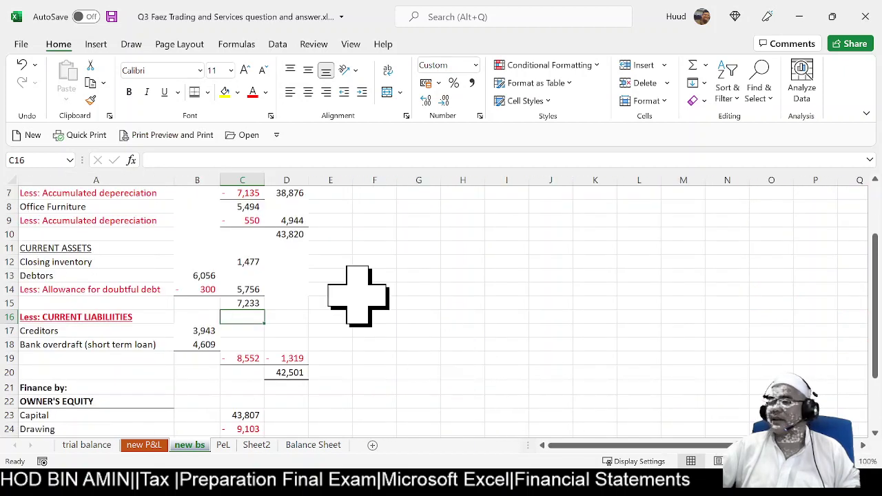
scroll(358, 297, "down", 1)
scroll(358, 297, "down", 1)
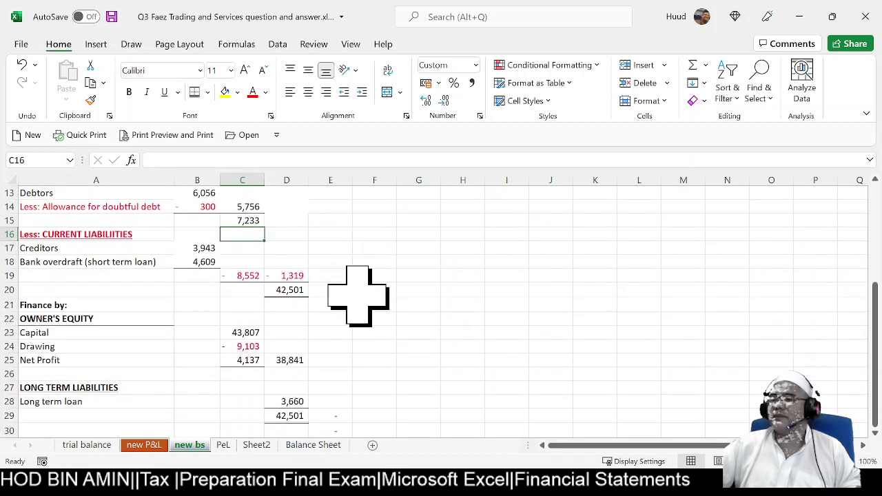
- Link Creditors in B17 to trial balance C9 (3,943) and Bank overdraft in B18 to C11 (4,609)
left_click(196, 250)
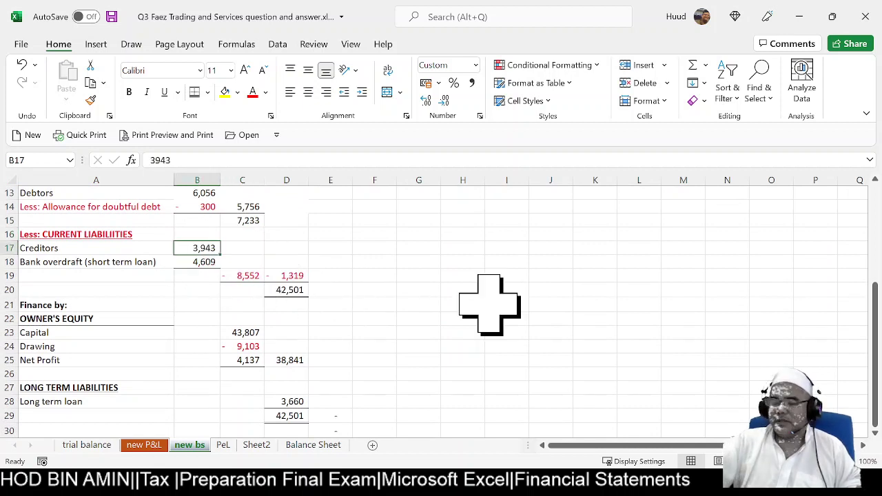
type("=")
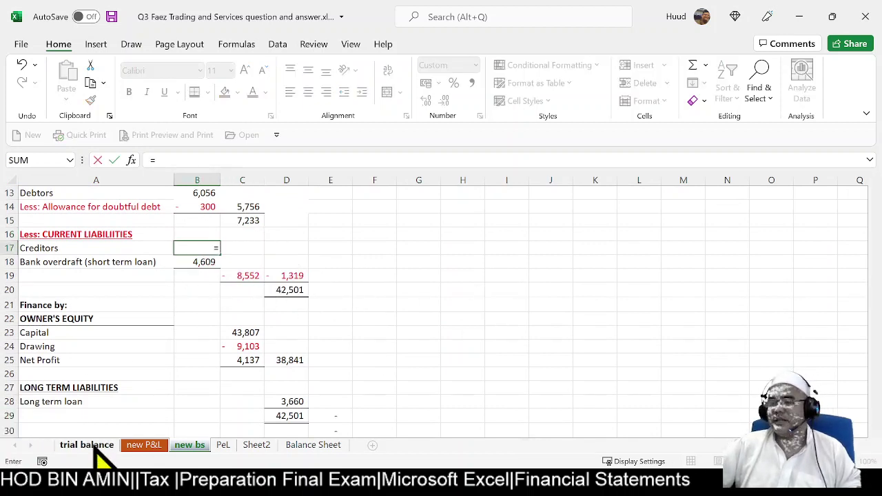
left_click(95, 448)
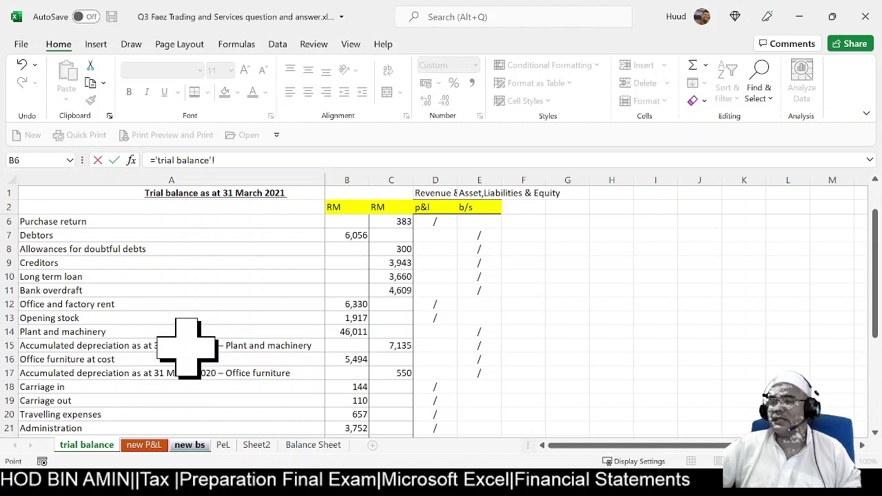
left_click(386, 263)
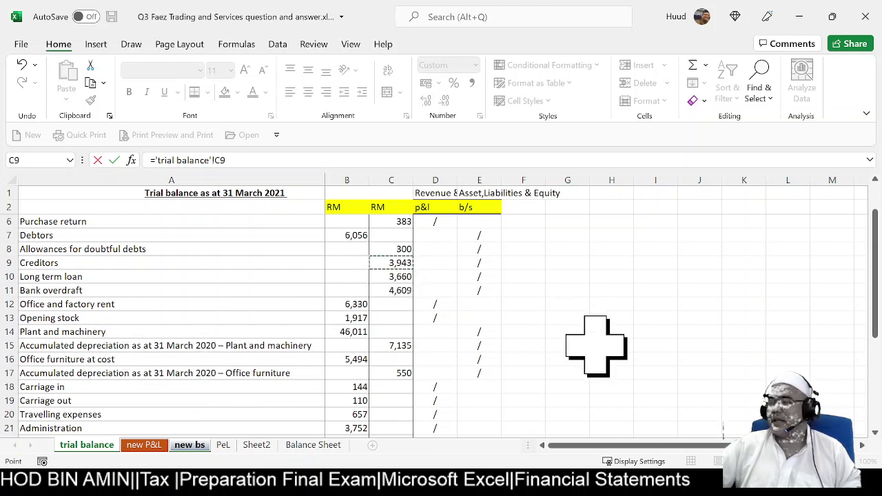
key("Return")
type("=")
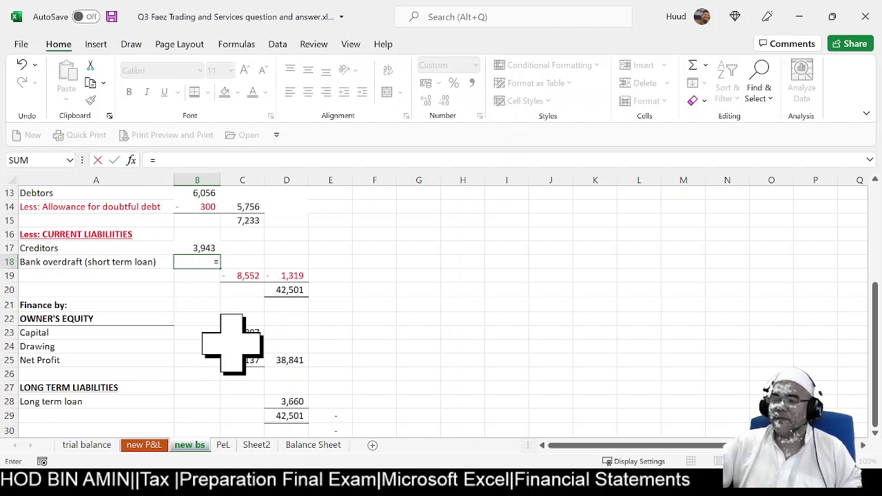
left_click(111, 448)
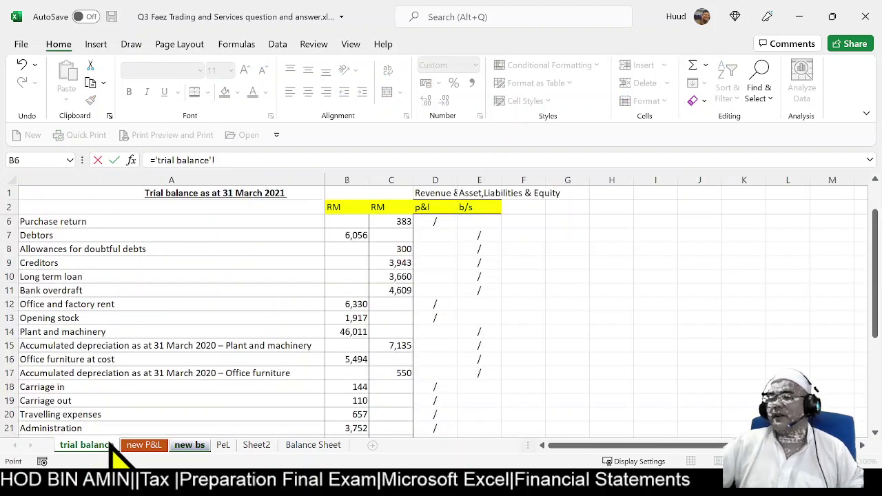
left_click(400, 290)
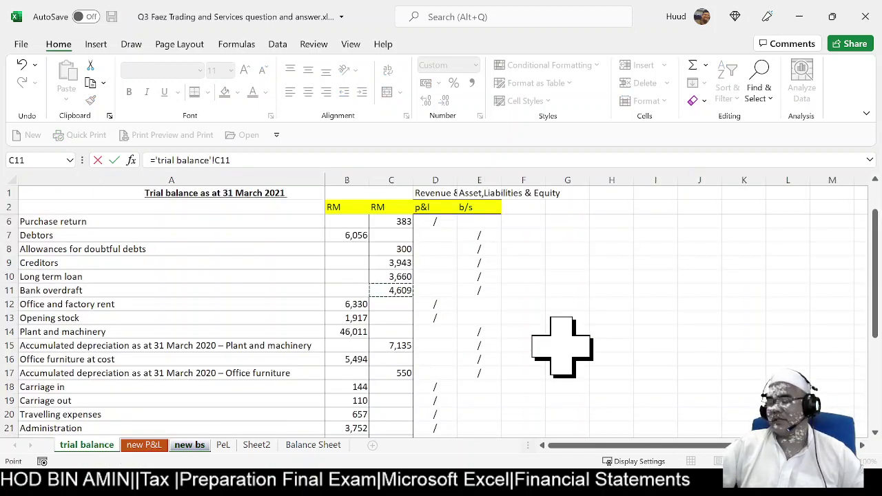
key("Return")
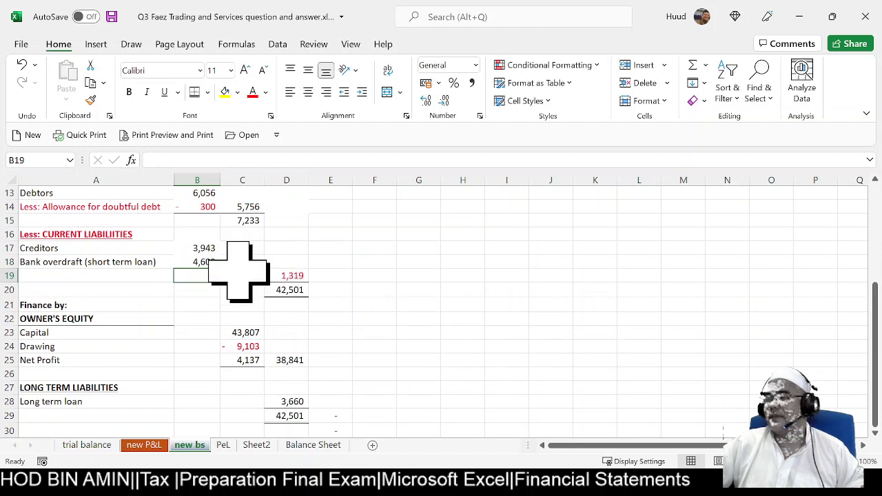
- Set C19 to =-SUM(B17:B18) so current liabilities show -8,552
left_click(242, 276)
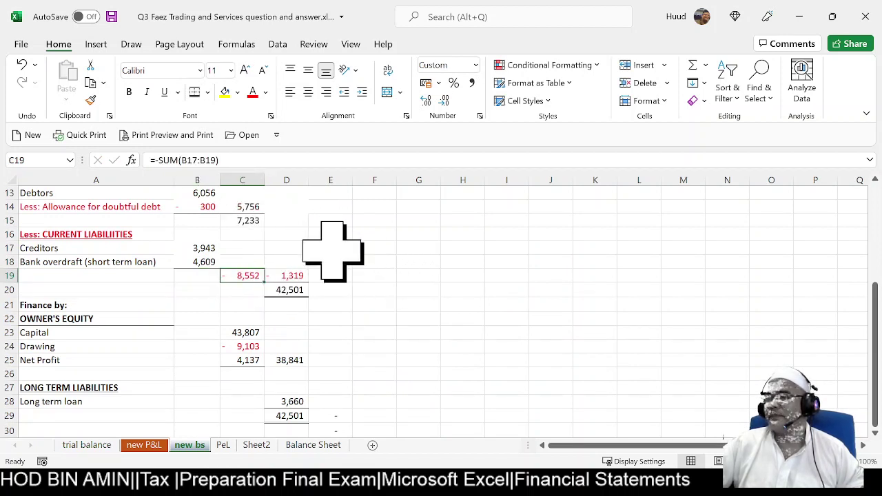
scroll(348, 254, "up", 1)
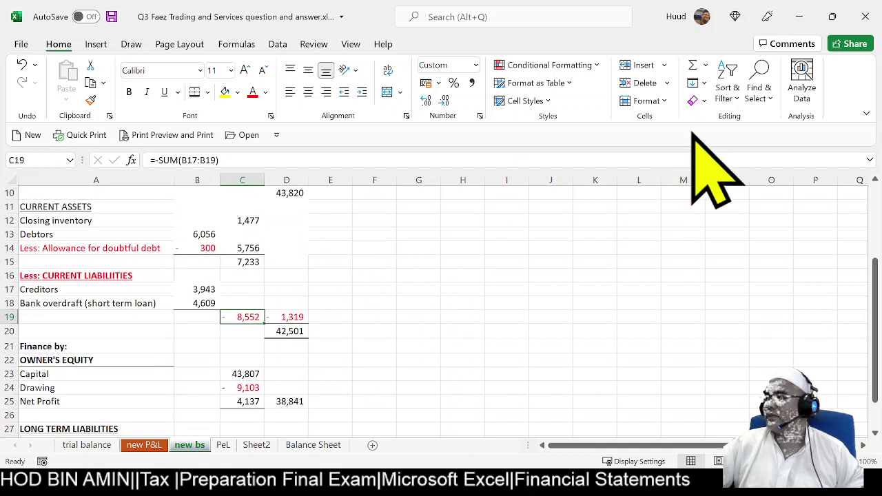
left_click(692, 65)
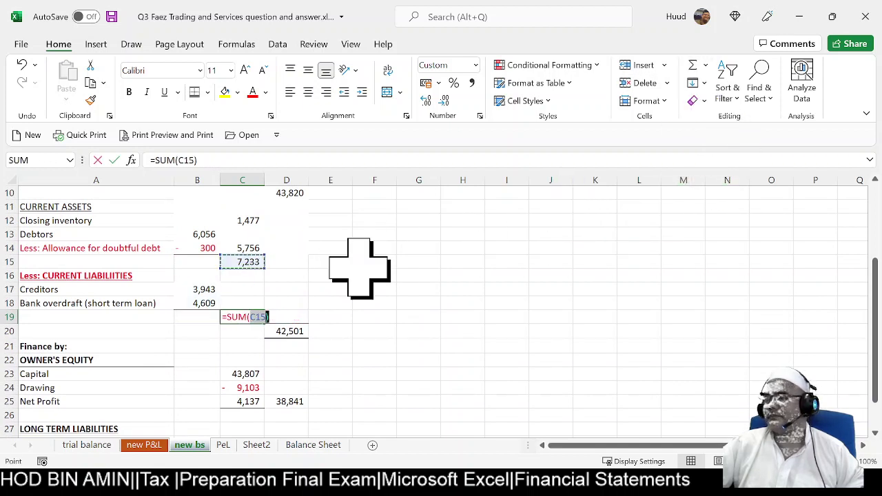
left_click(195, 289)
left_click_drag(193, 307, 196, 303)
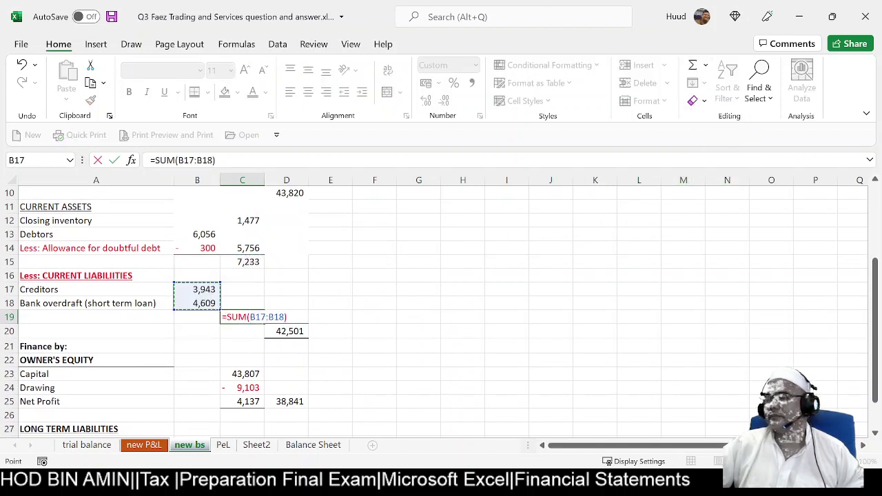
key("Return")
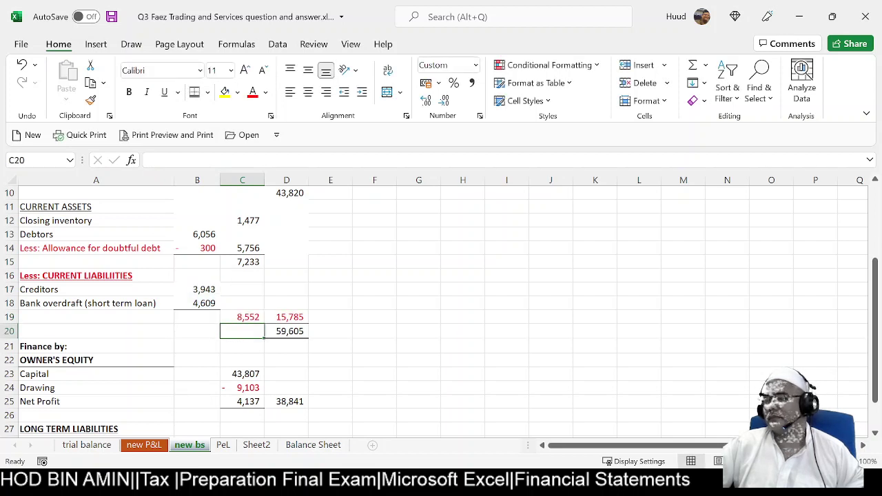
double_click(234, 317)
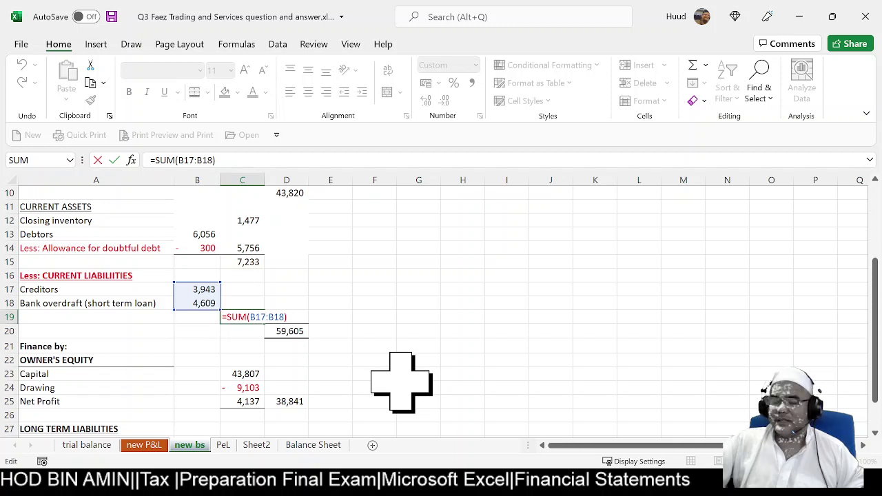
key("Home")
key("Right")
type("-")
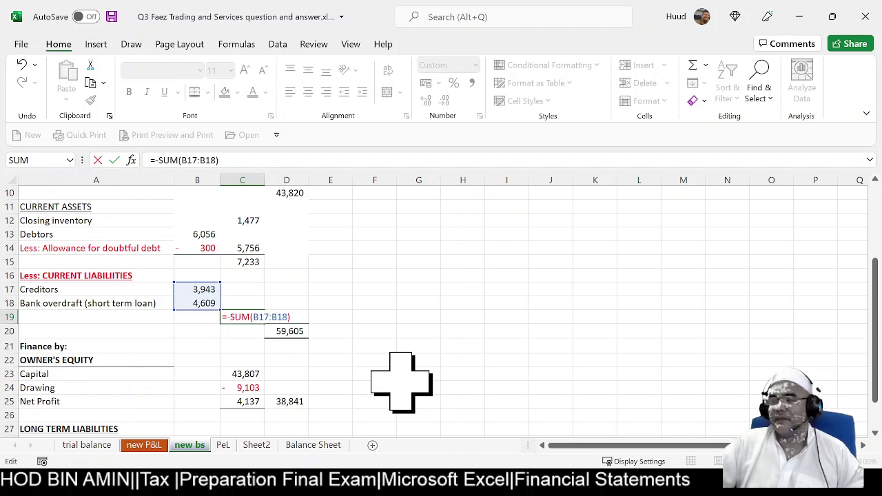
key("Return")
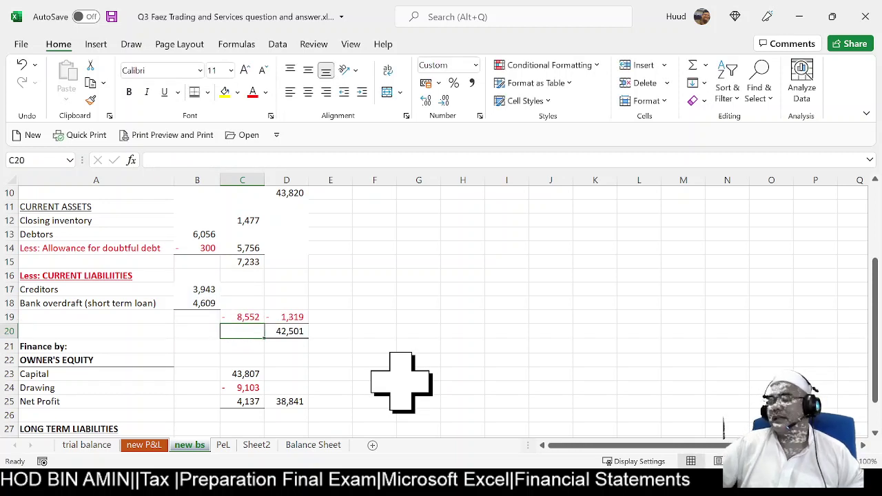
- Set net current assets in D19 to =SUM(C15:C19), giving -1,319
left_click(284, 316)
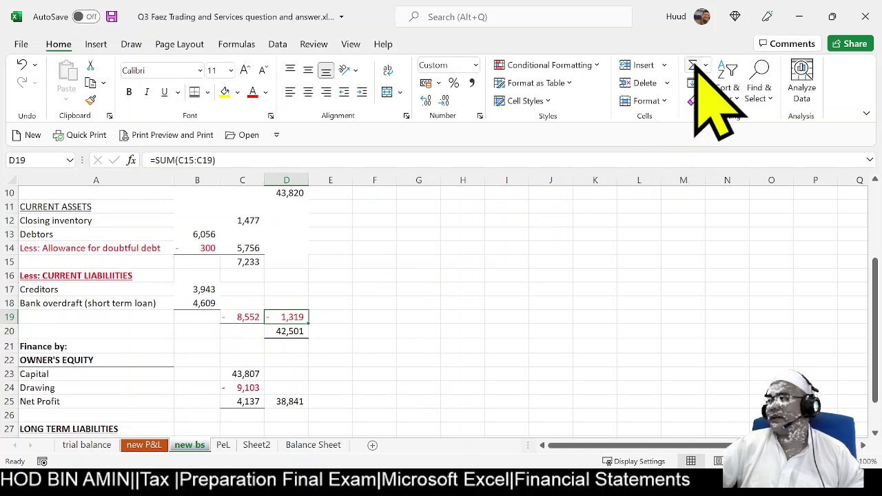
key("F2")
left_click(242, 317)
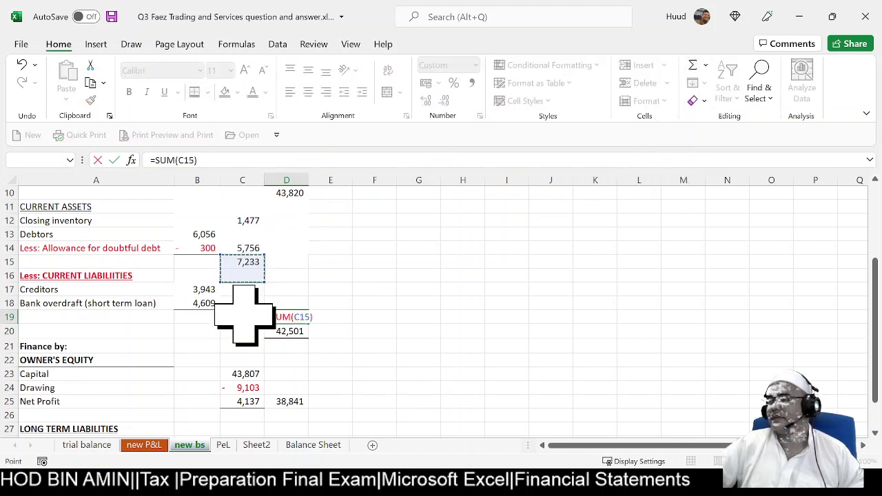
left_click_drag(248, 262, 247, 316)
key("Return")
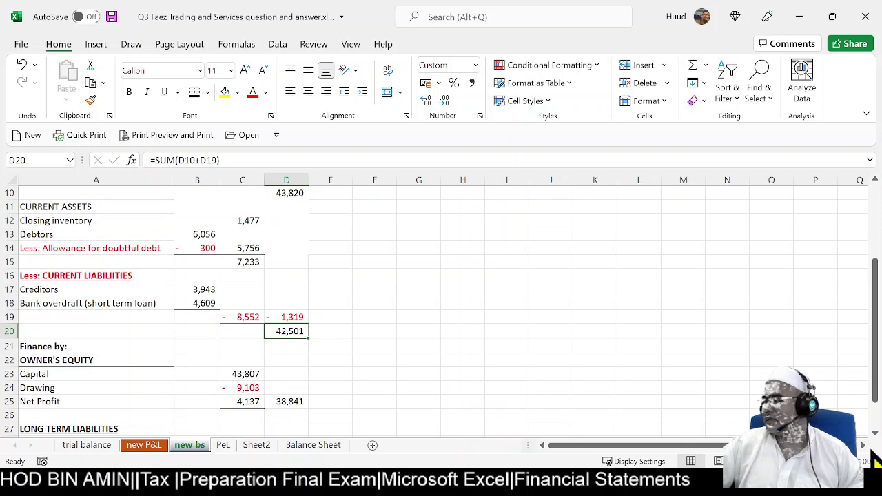
- Rebuild the D20 total as =SUM(D10:D19), still 42,501 and matching the equity side
left_click(864, 446)
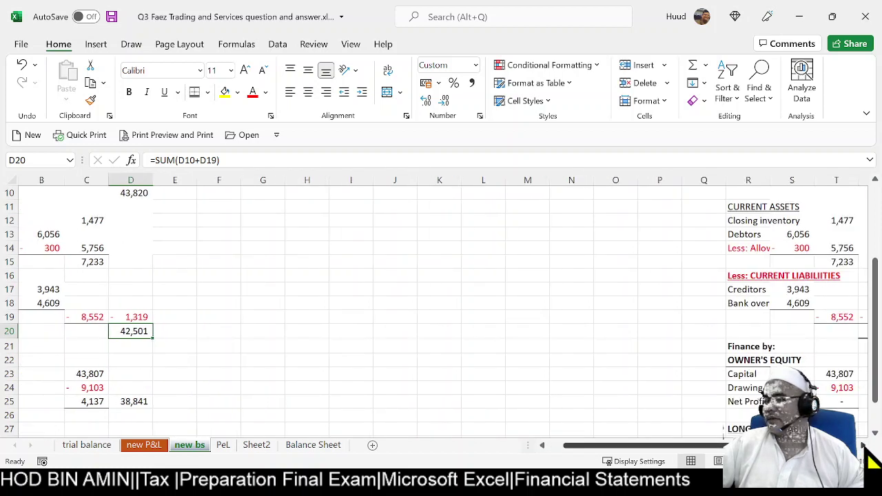
left_click(865, 446)
left_click(864, 446)
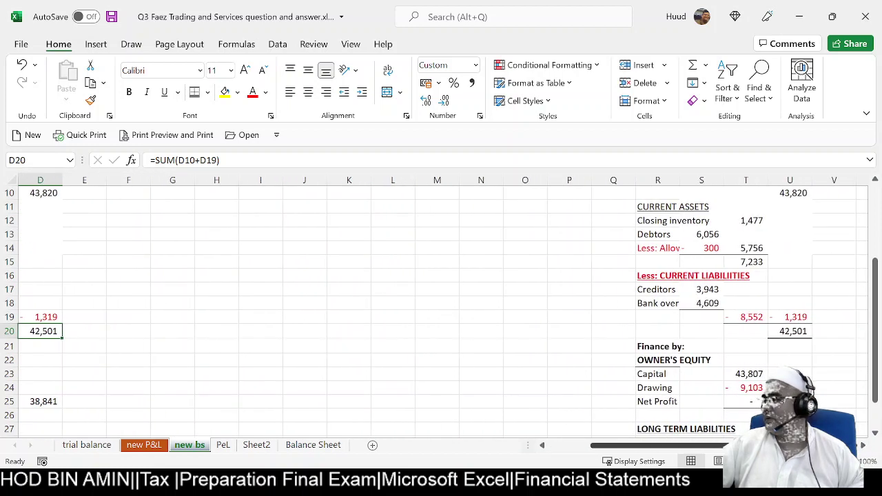
scroll(449, 404, "left", 3)
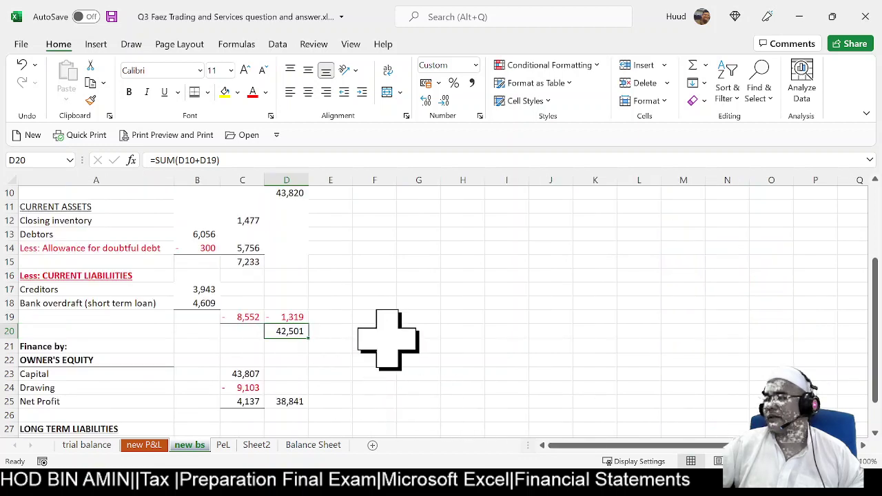
scroll(384, 344, "up", 1)
left_click(380, 363)
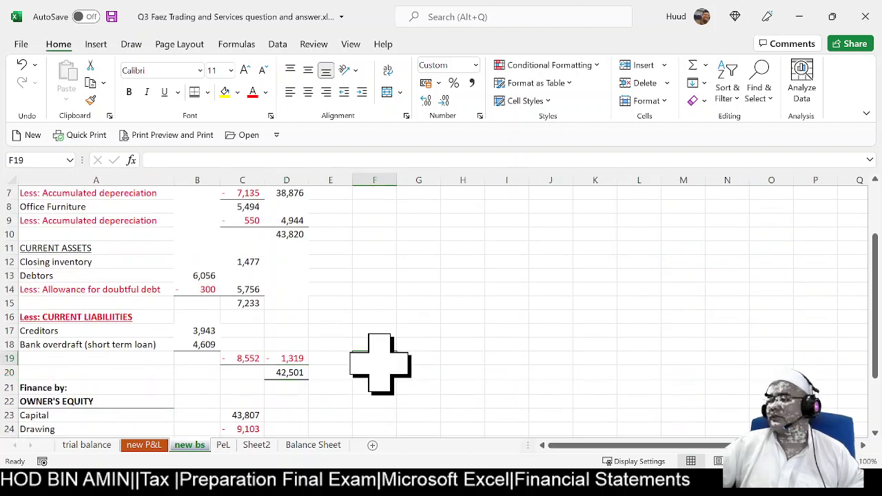
left_click(295, 375)
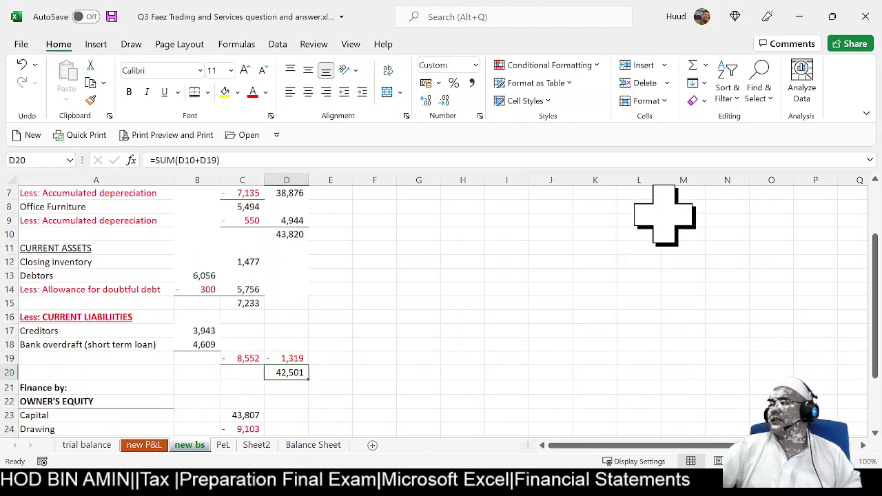
left_click(693, 67)
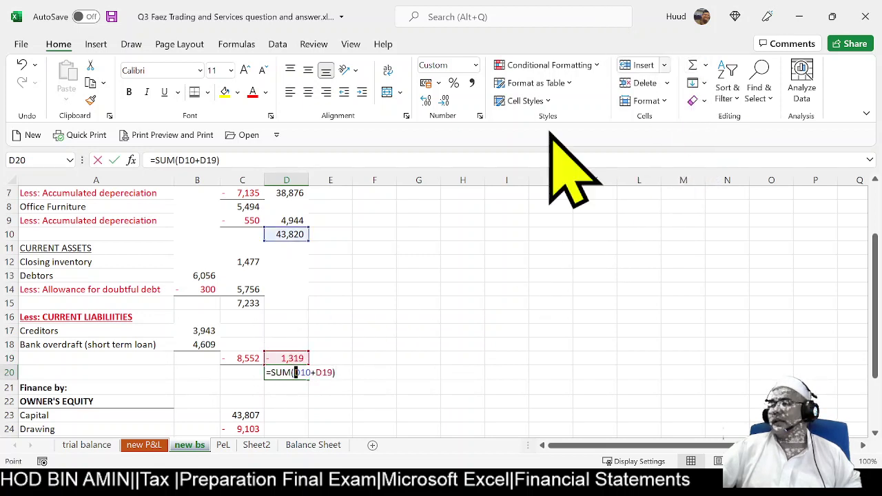
left_click(296, 239)
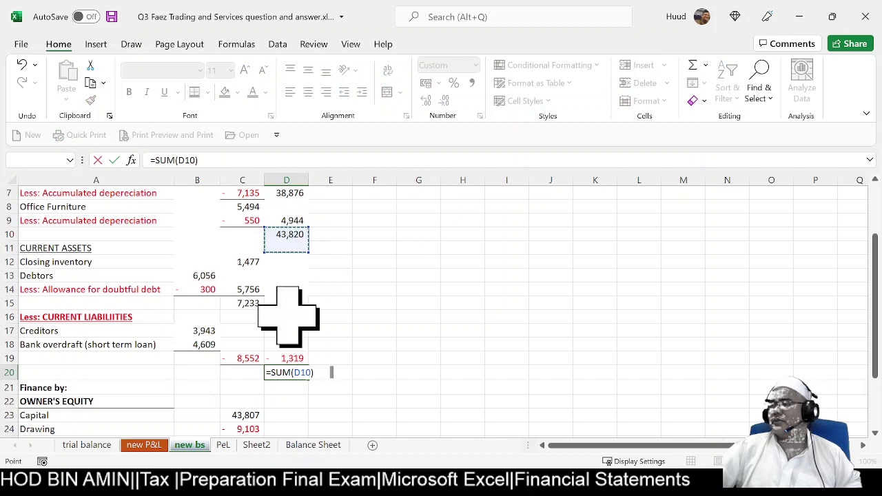
left_click_drag(296, 238, 290, 360)
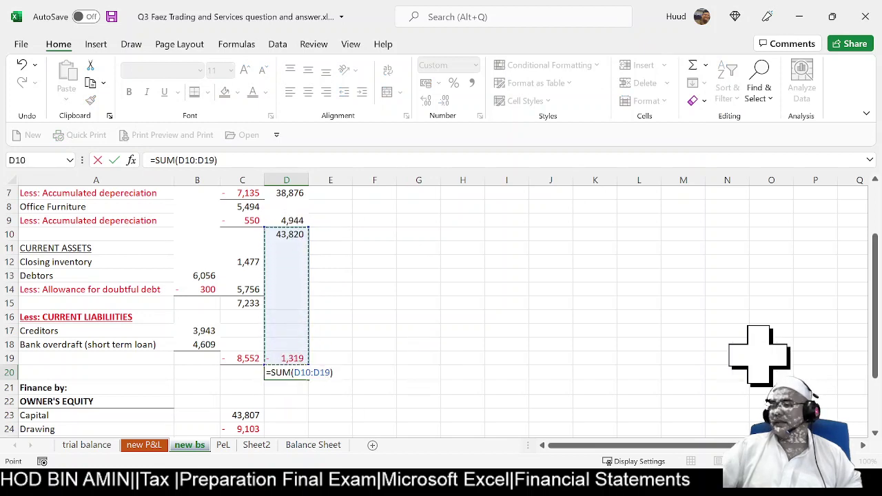
key("Return")
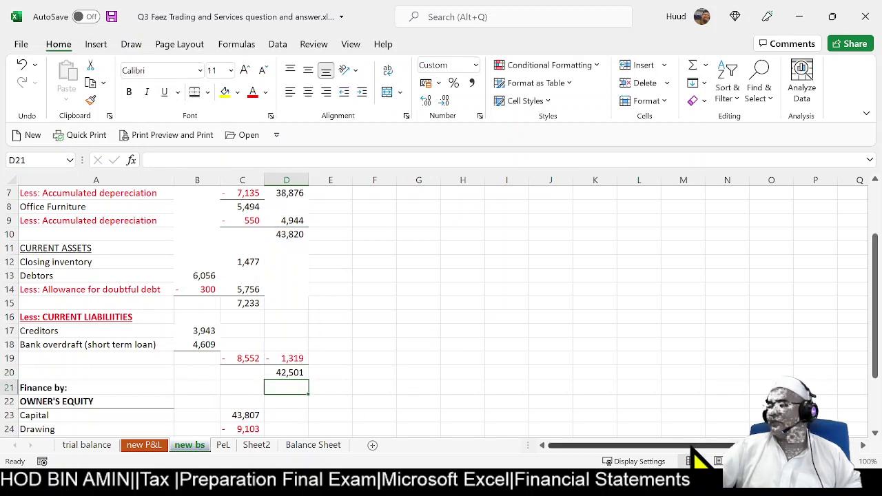
scroll(696, 458, "right", 2)
scroll(552, 448, "left", 2)
scroll(404, 305, "down", 2)
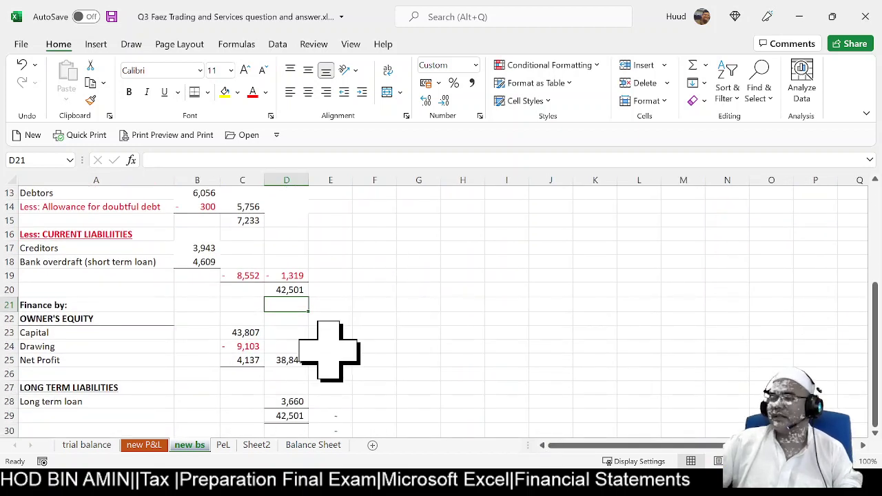
- Replace the typed Capital figure in C23 with a link to trial balance C27 (43,807)
left_click(244, 332)
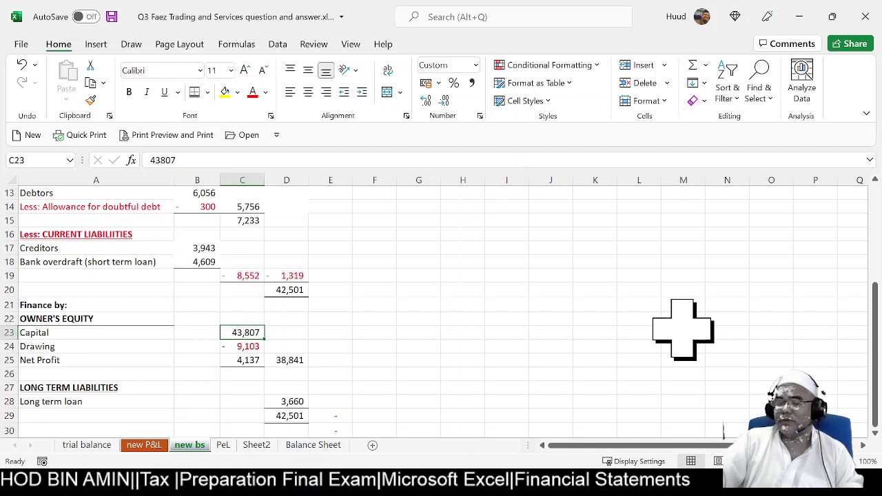
key("Delete")
type("=")
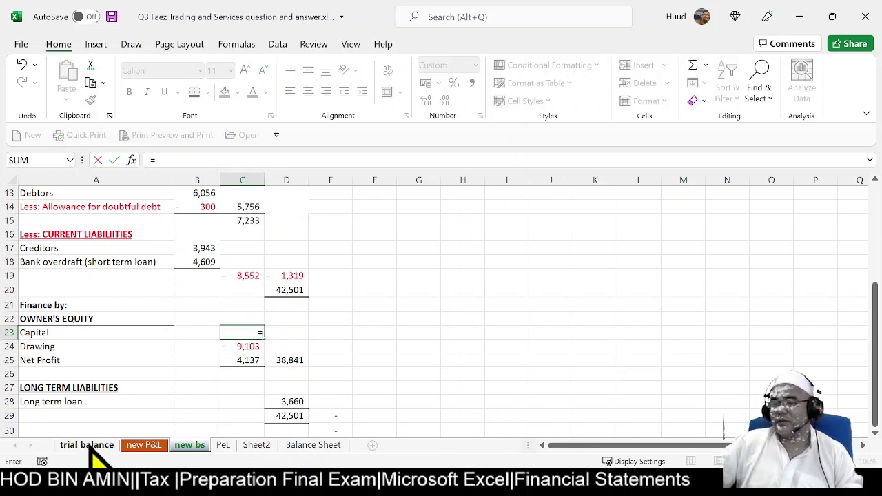
left_click(93, 449)
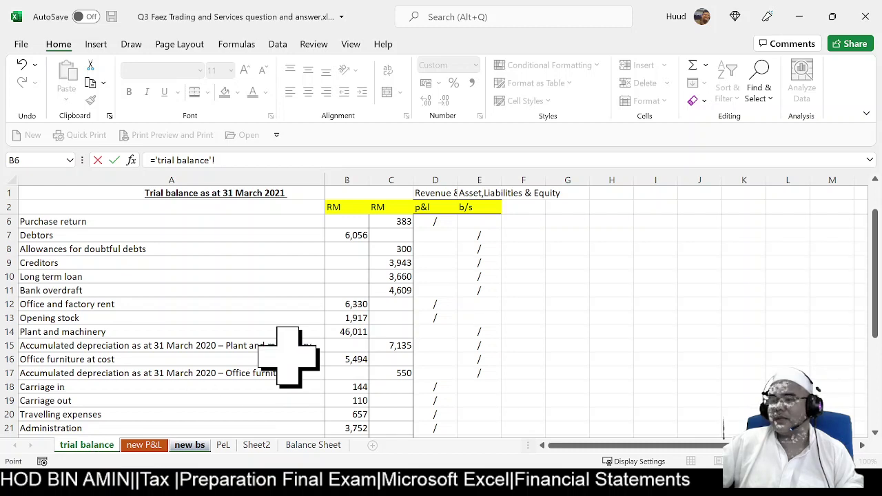
scroll(288, 357, "down", 1)
scroll(288, 357, "down", 2)
scroll(288, 357, "down", 1)
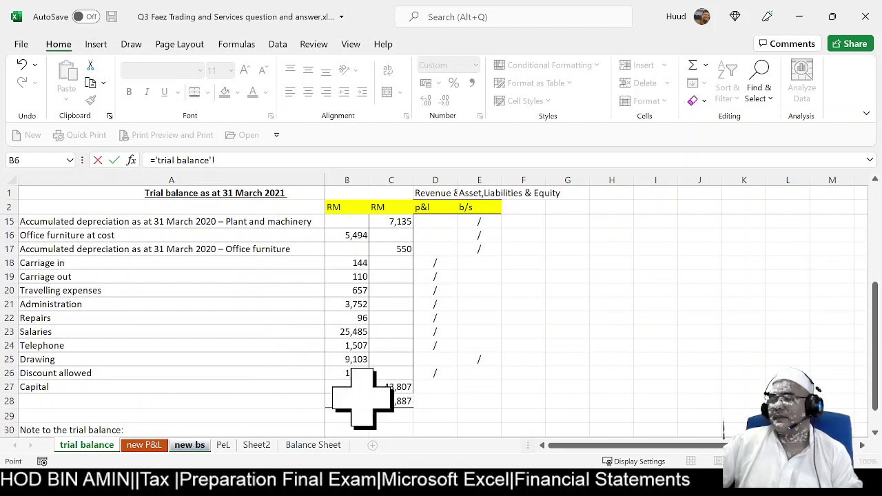
left_click(385, 387)
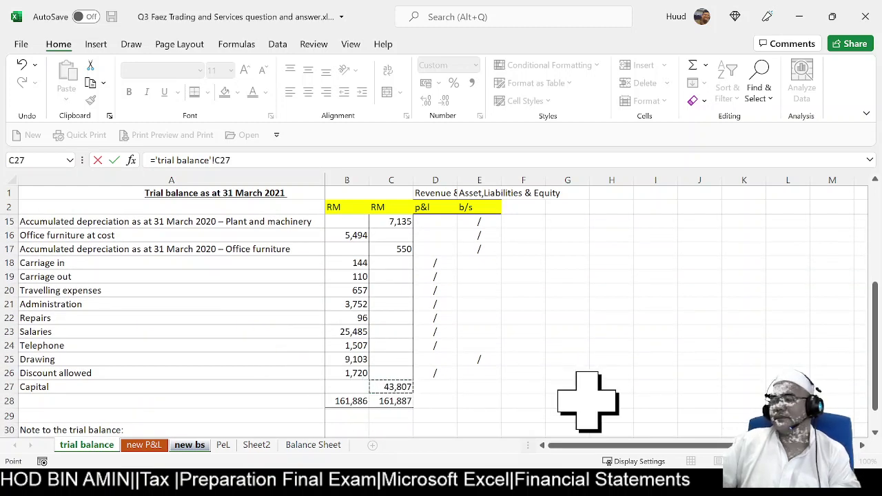
key("Return")
type("=")
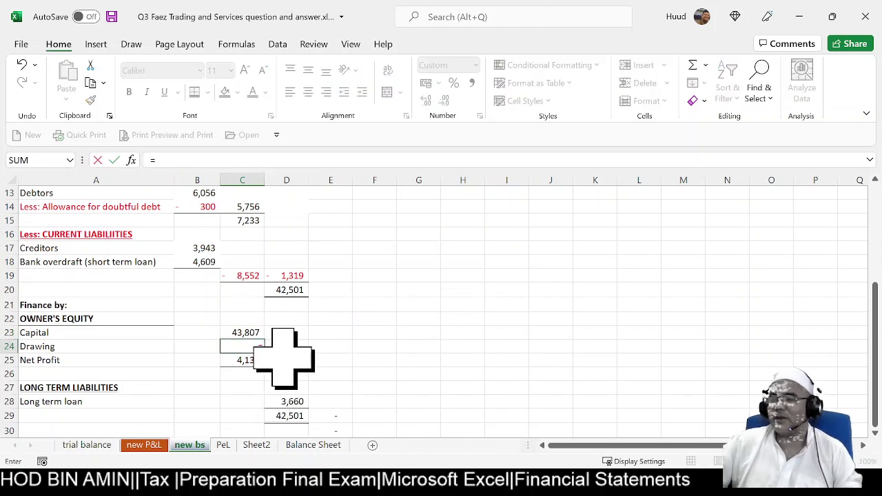
- Link Drawing in C24 to trial balance B25 as negative 9,103, then start editing the A25 label
left_click(95, 446)
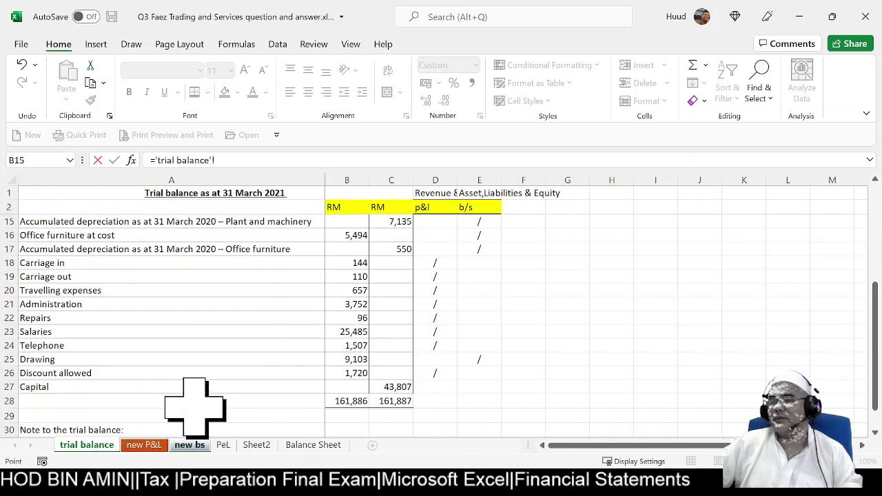
left_click(346, 359)
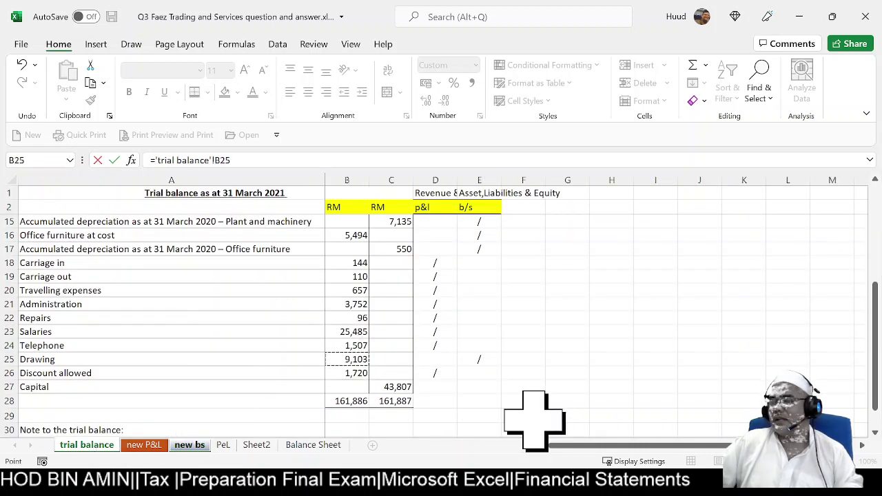
key("Return")
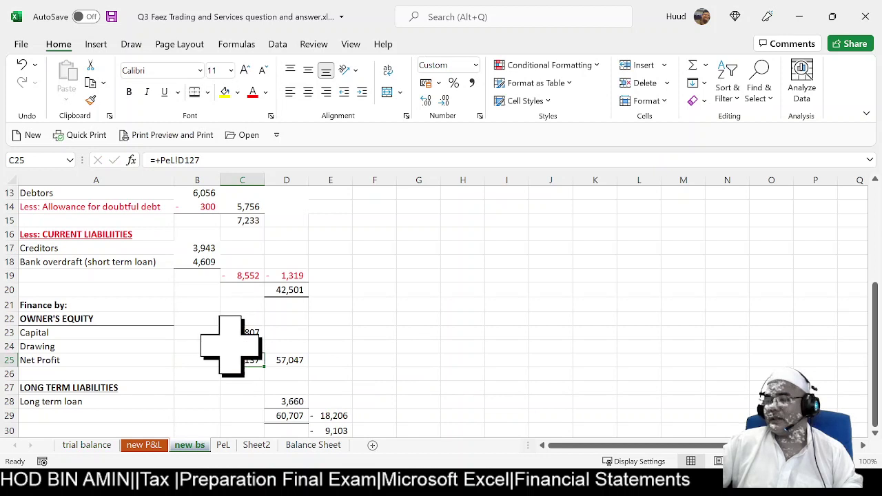
double_click(231, 346)
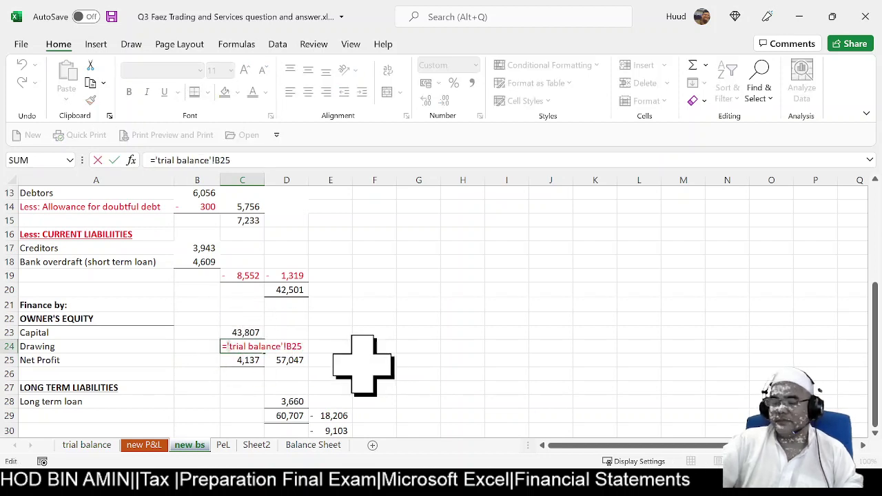
type("-")
key("Return")
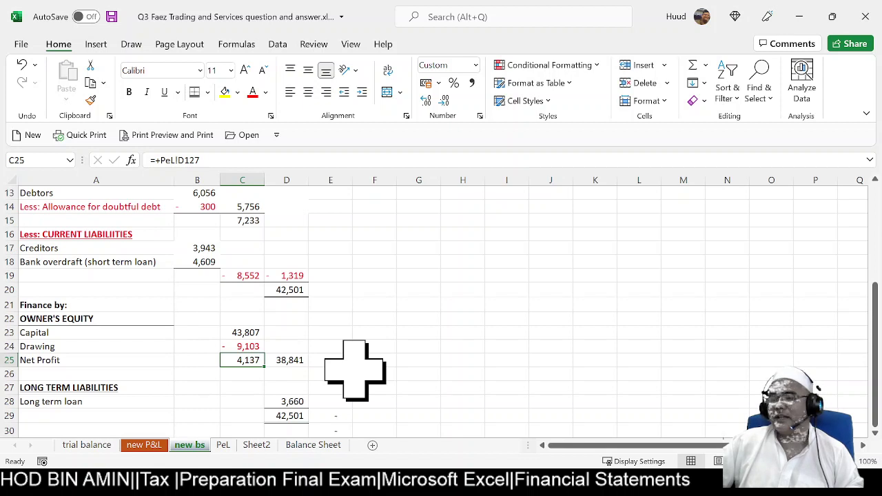
left_click(62, 361)
double_click(73, 355)
type("(Profit & Loss)")
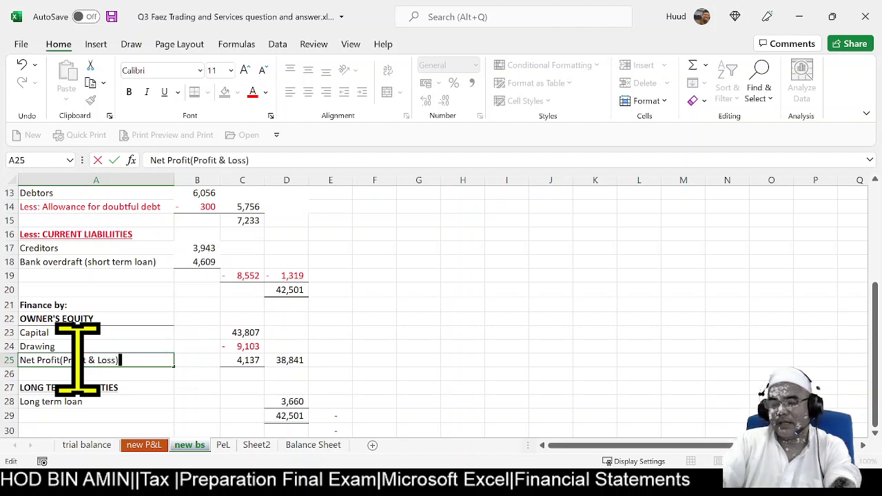
- Link the net profit in C25 to the new P&L sheet's net profit of 4,137
left_click(460, 319)
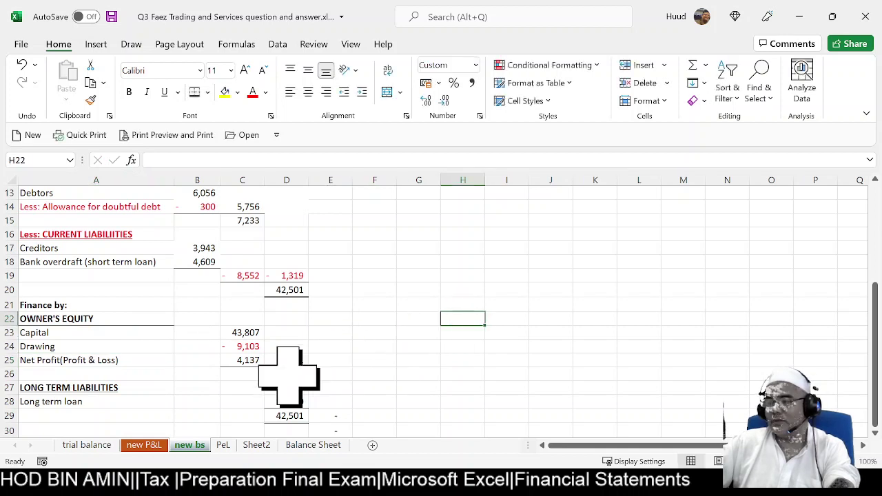
left_click(243, 360)
type("=-")
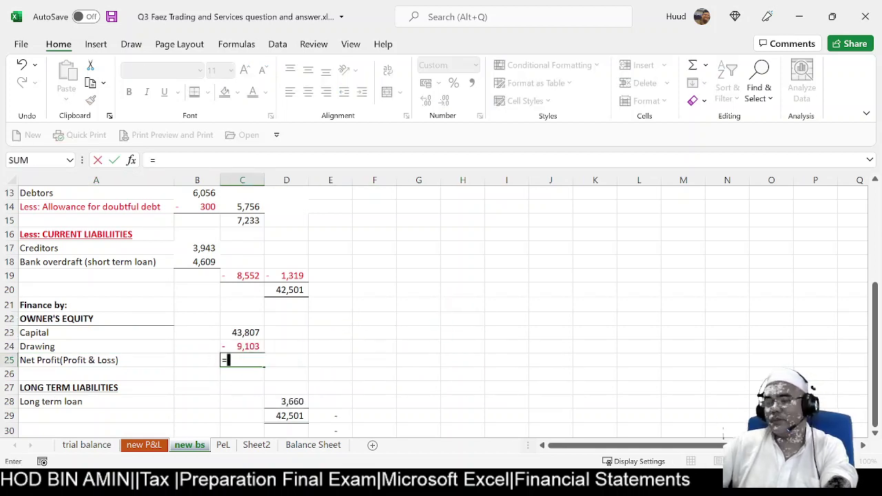
left_click(146, 446)
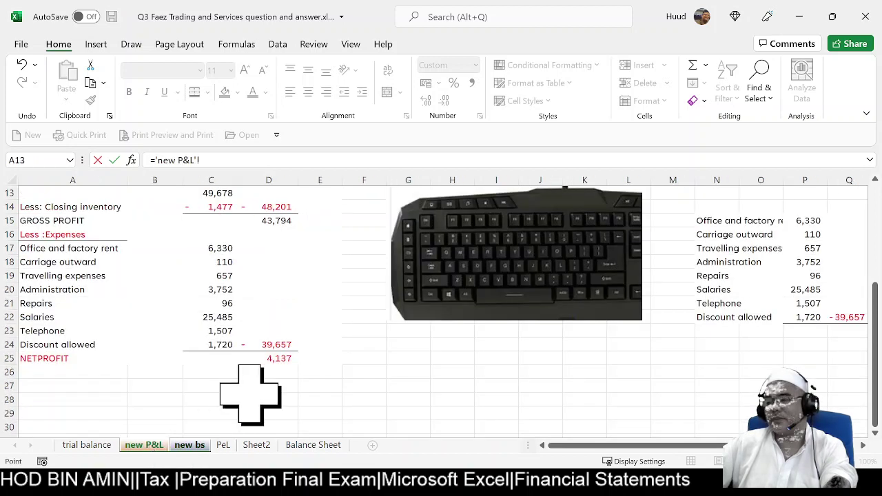
left_click(269, 358)
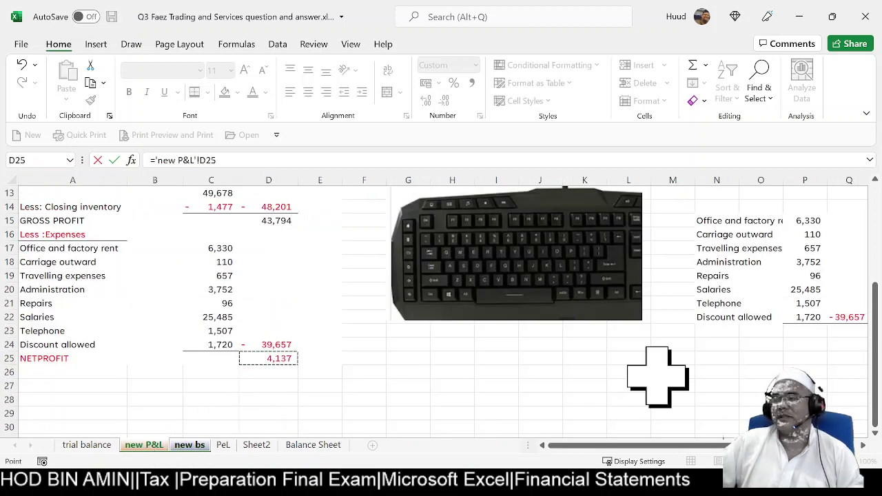
key("Return")
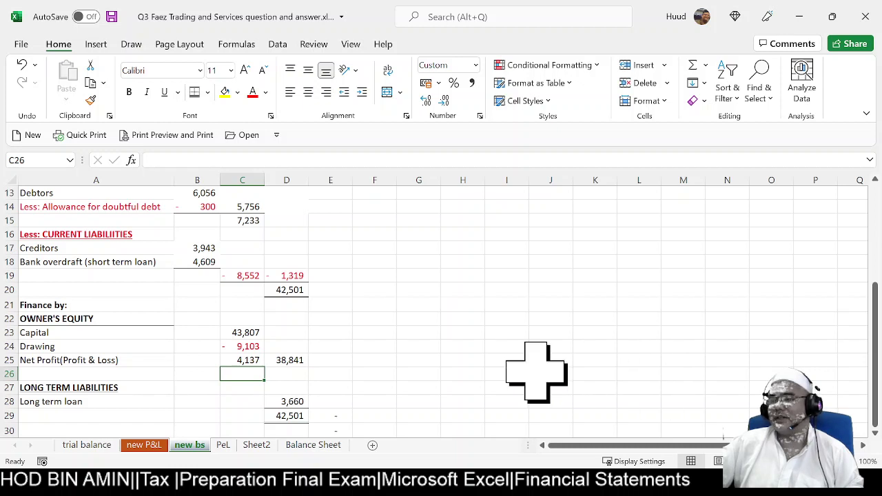
- Fill the Net Profit (Profit & Loss) label cell yellow
left_click(286, 360)
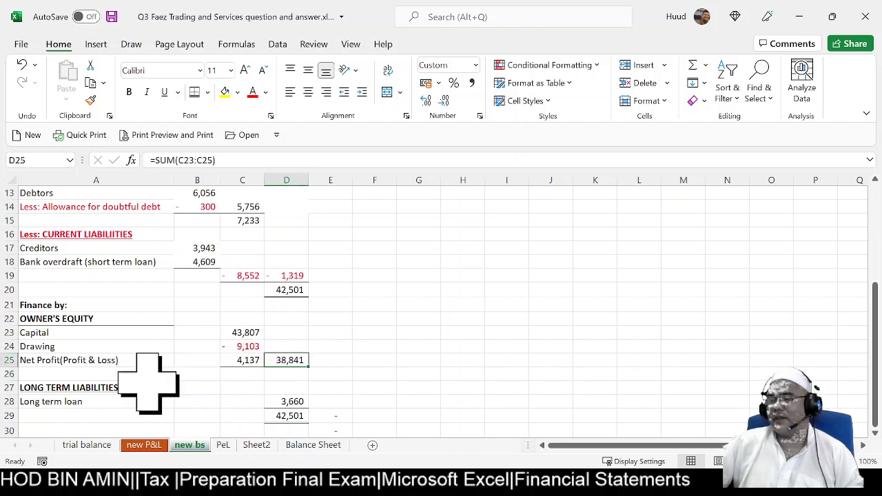
left_click(86, 359)
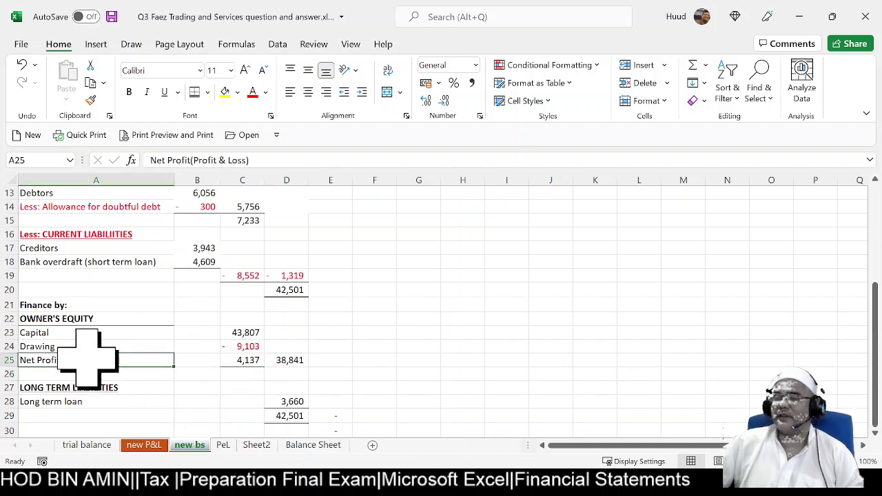
left_click(225, 91)
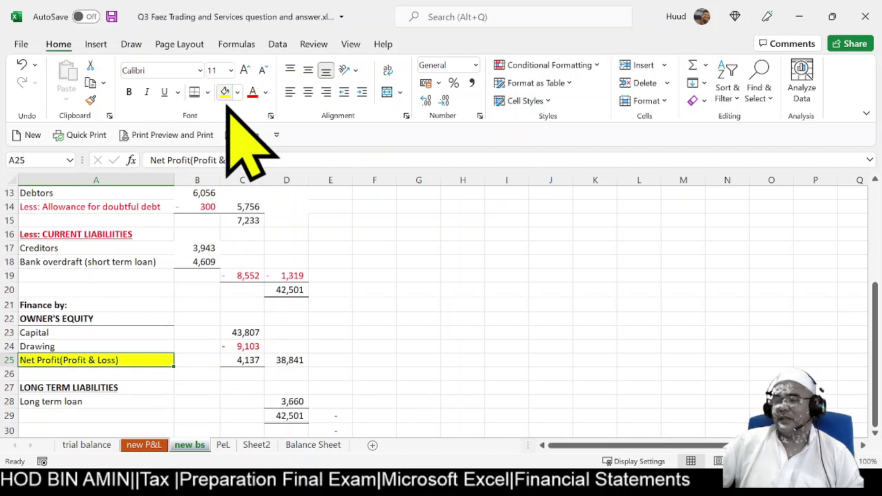
left_click(458, 363)
left_click(245, 360)
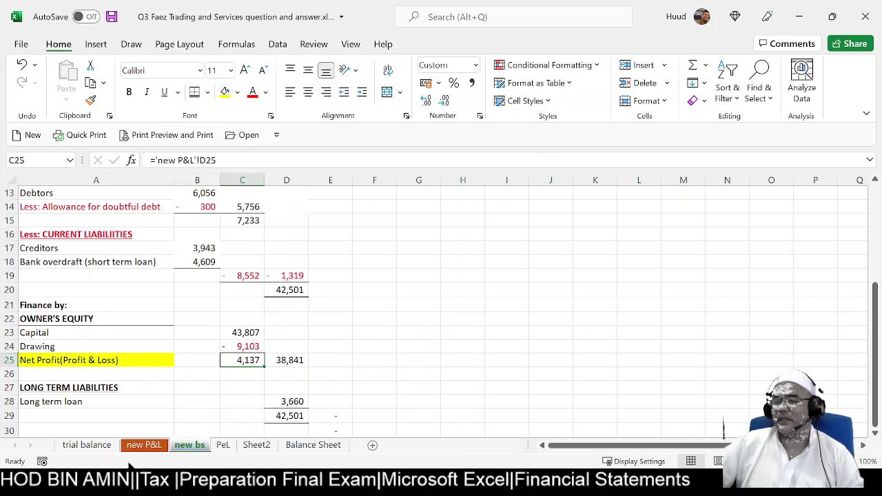
- Total capital, drawing and net profit in D25 with =SUM(C23:C25), giving 38,841
left_click(162, 455)
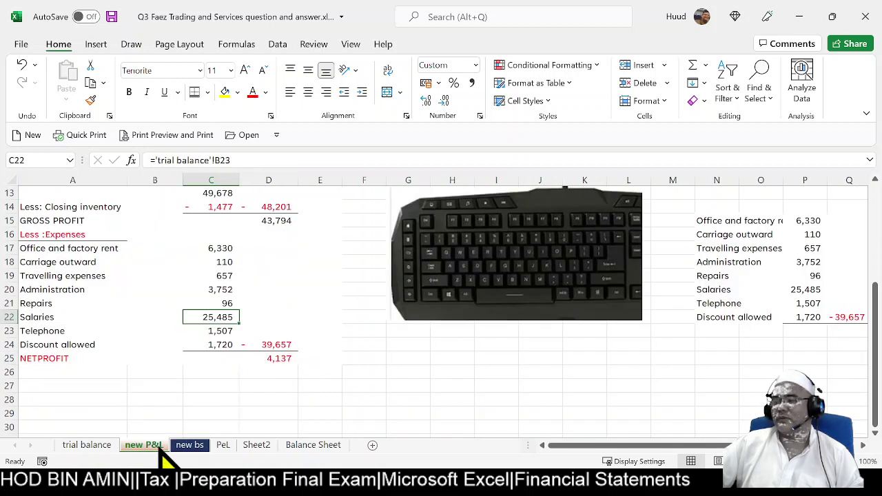
left_click(197, 458)
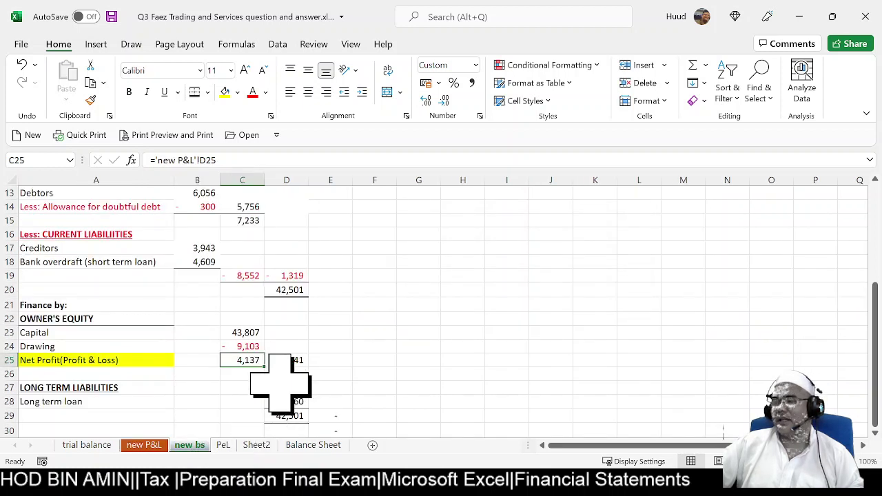
left_click(289, 359)
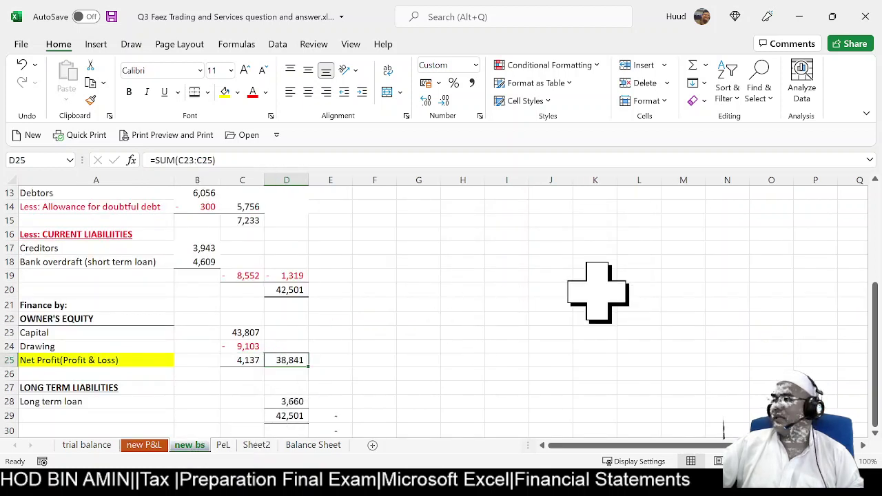
left_click(691, 62)
left_click_drag(243, 332, 254, 360)
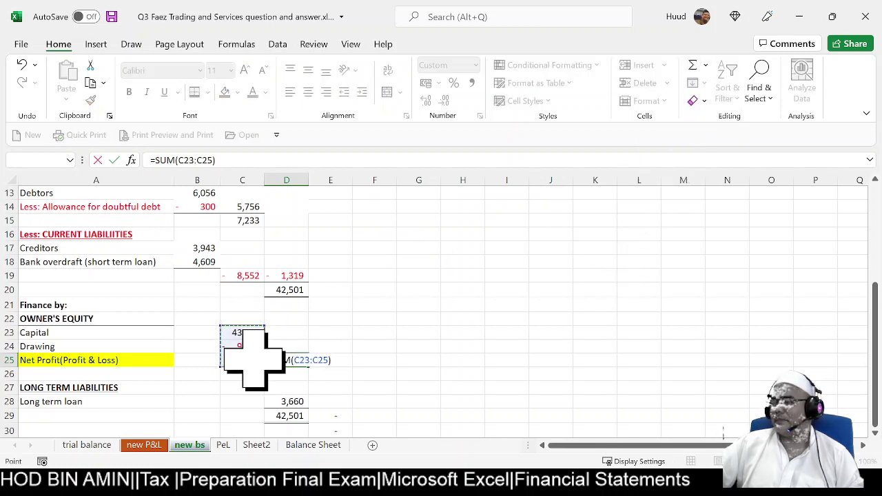
key("Return")
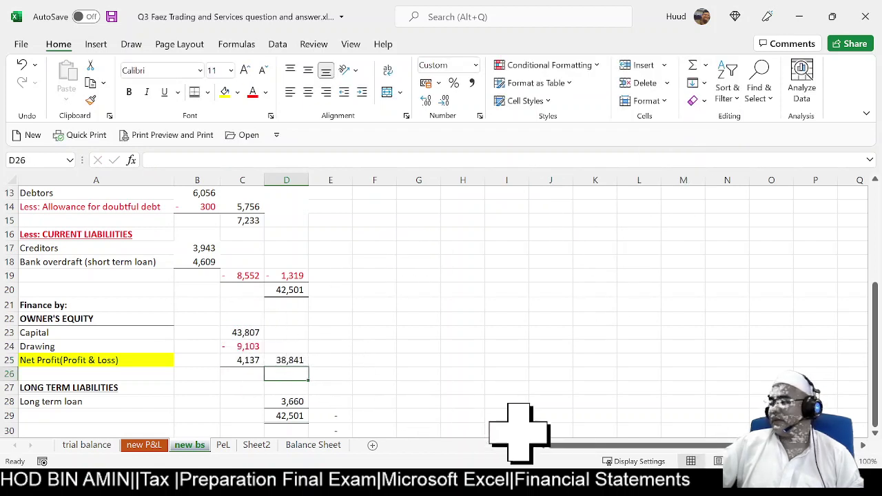
left_click_drag(583, 446, 720, 445)
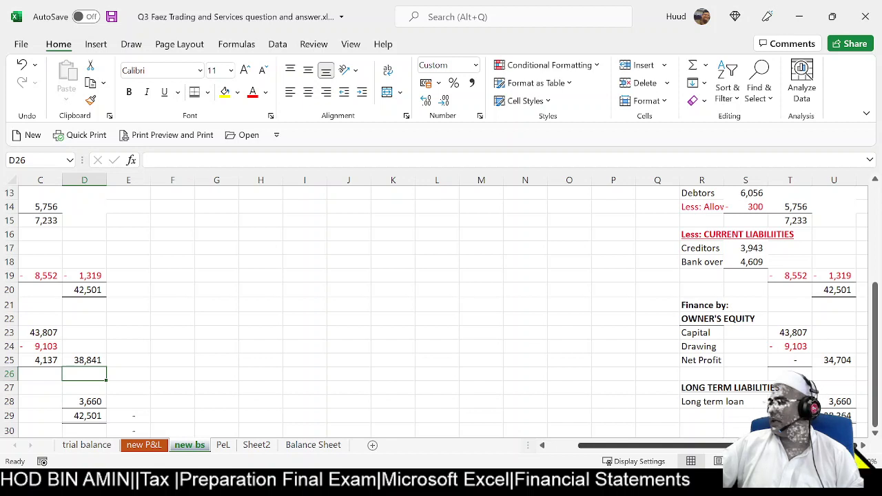
- Relink the Net Profit in T25 to new P&L cell D25 so it shows 4,137
left_click(793, 359)
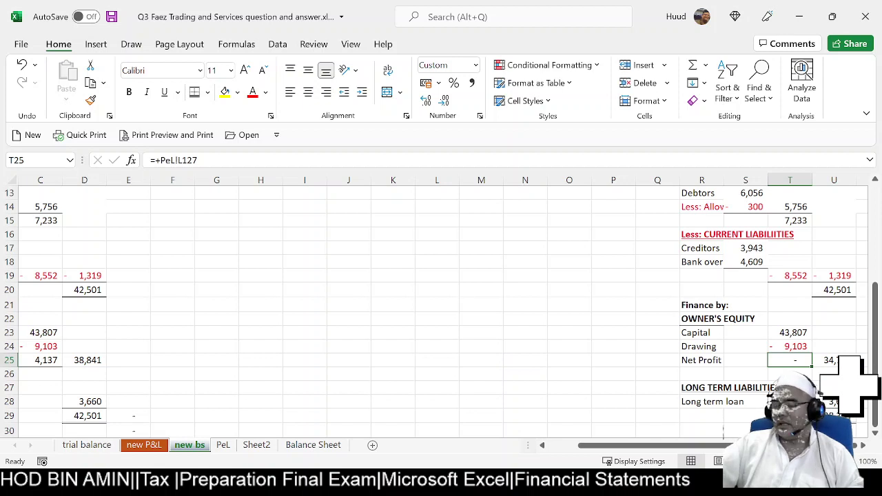
key("F2")
key("BackSpace")
key("BackSpace")
key("BackSpace")
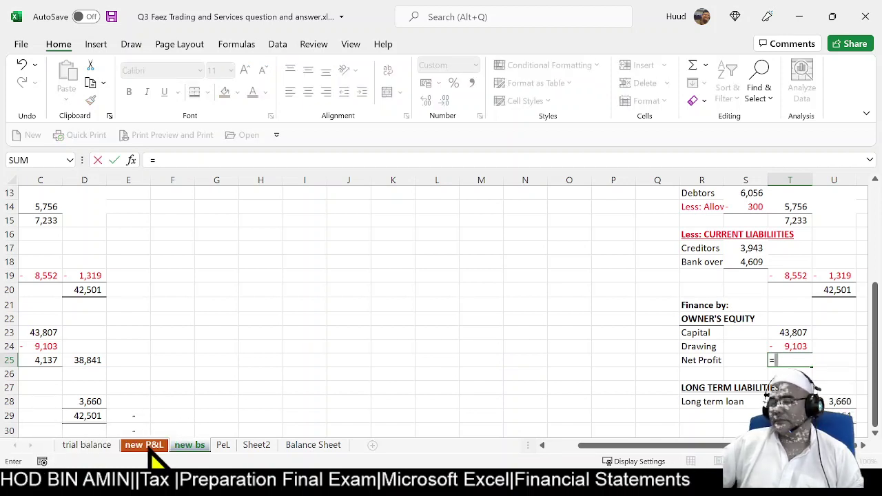
left_click(144, 444)
left_click(269, 359)
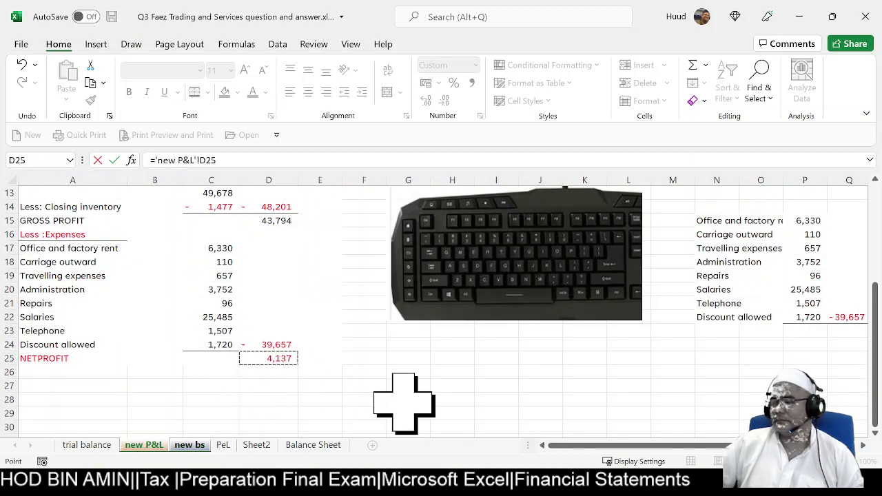
key("Return")
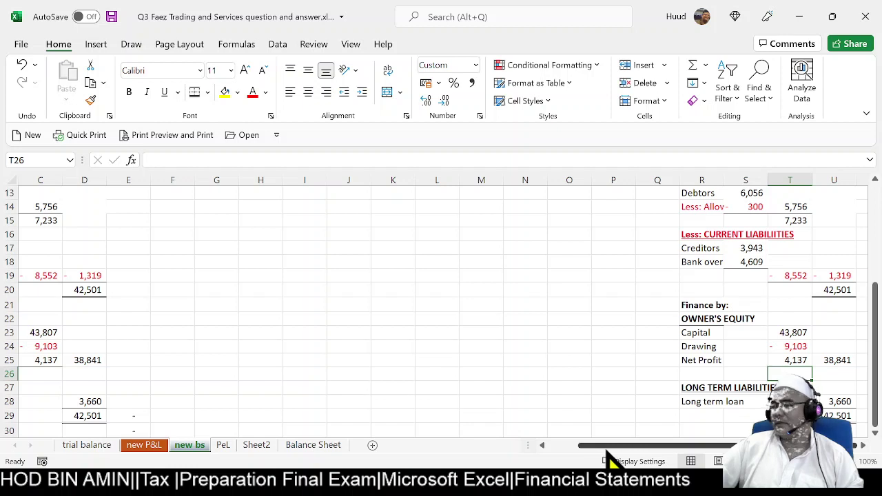
left_click_drag(648, 445, 613, 446)
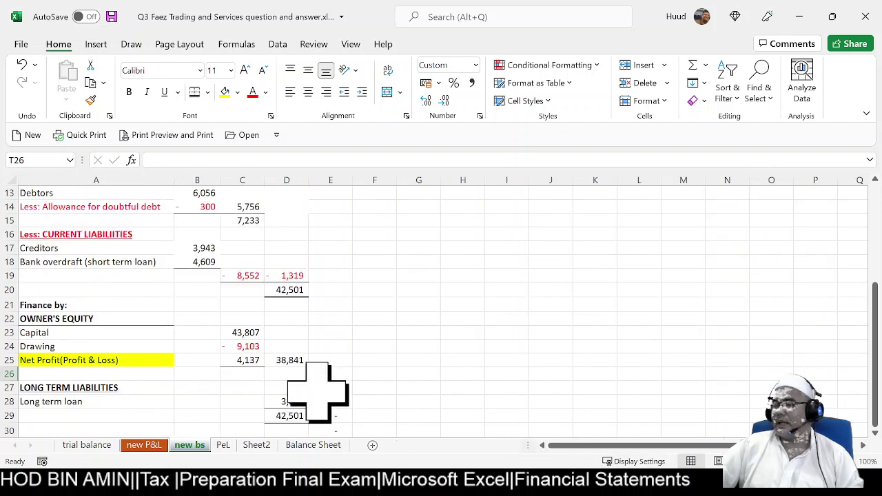
- Link the long-term loan in D28 to trial balance cell C10, showing 3,660
left_click(286, 387)
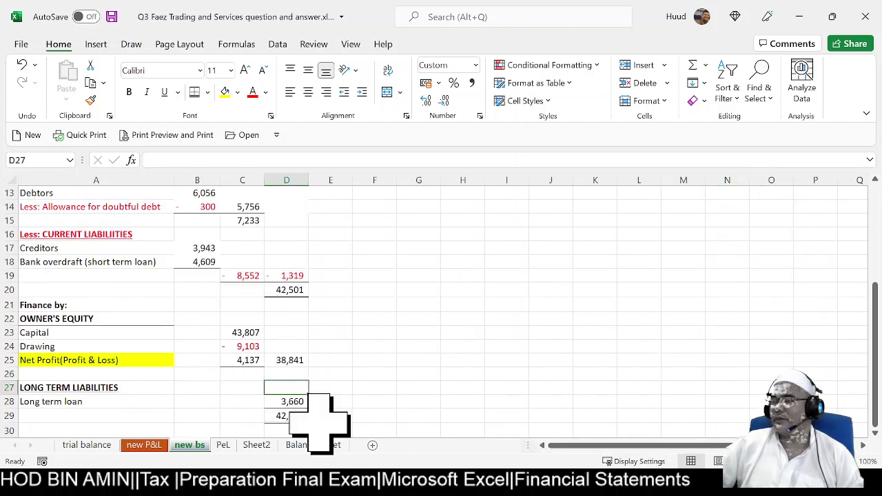
left_click(289, 403)
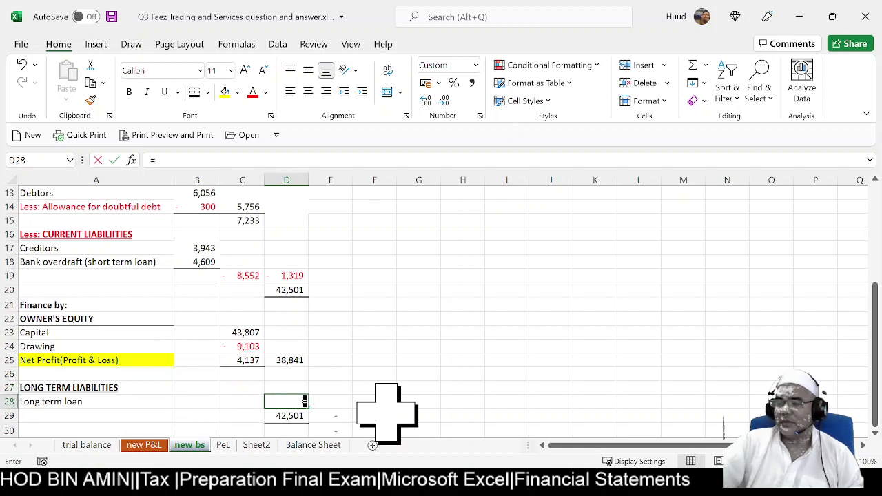
type("=")
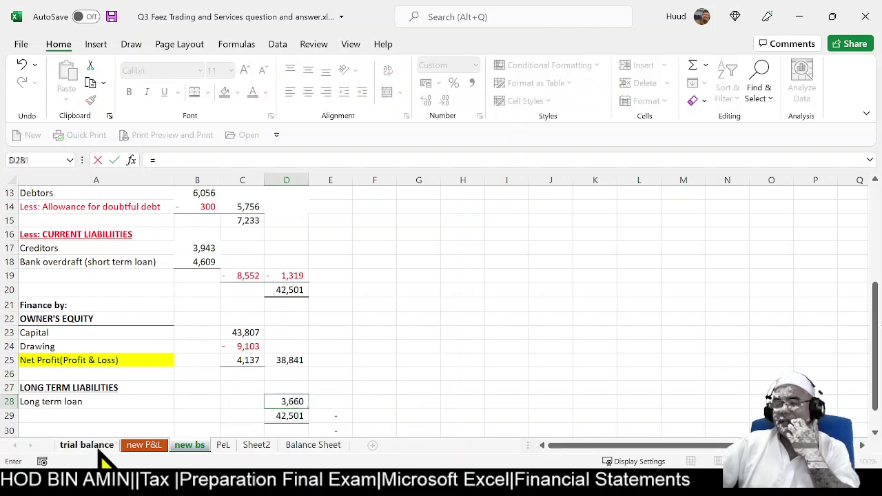
left_click(101, 449)
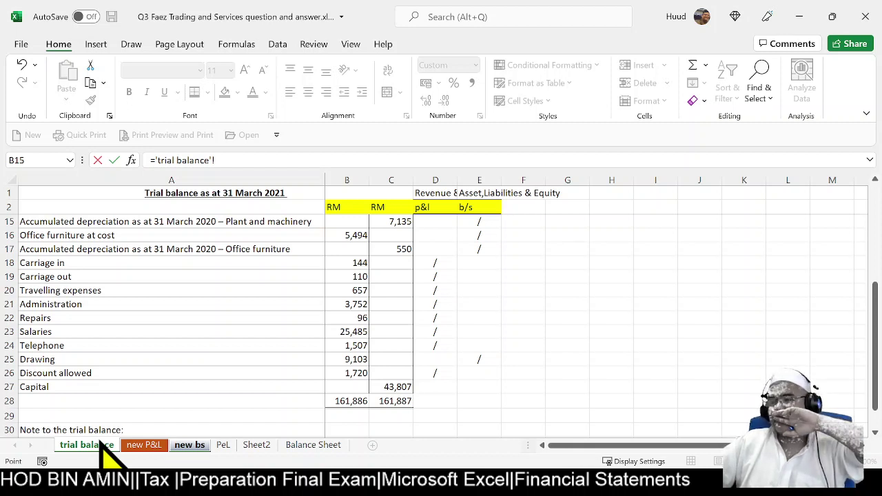
scroll(182, 373, "up", 2)
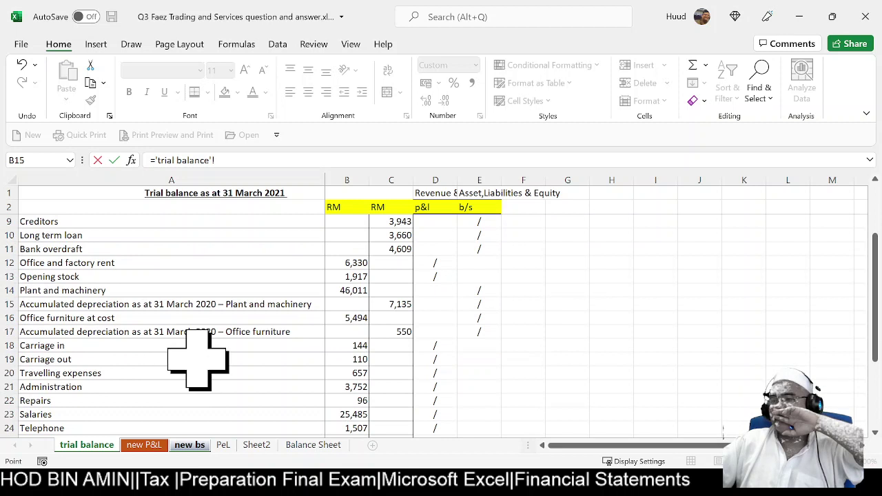
left_click(400, 235)
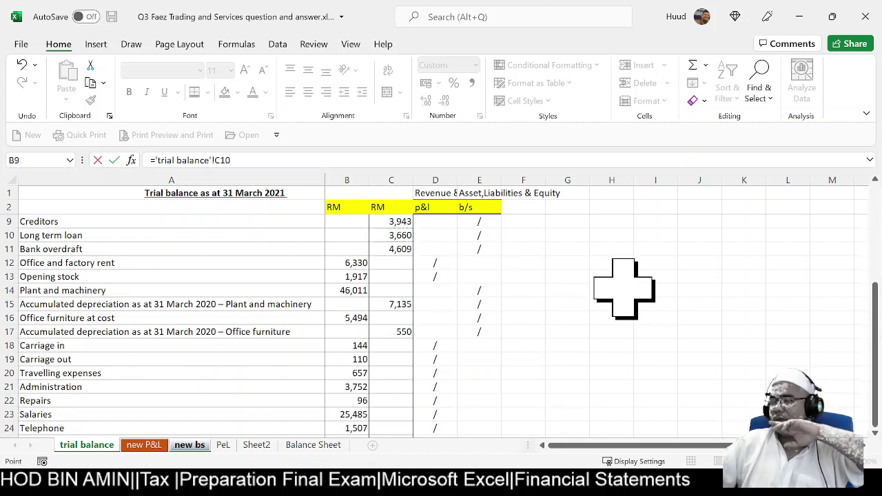
key("Return")
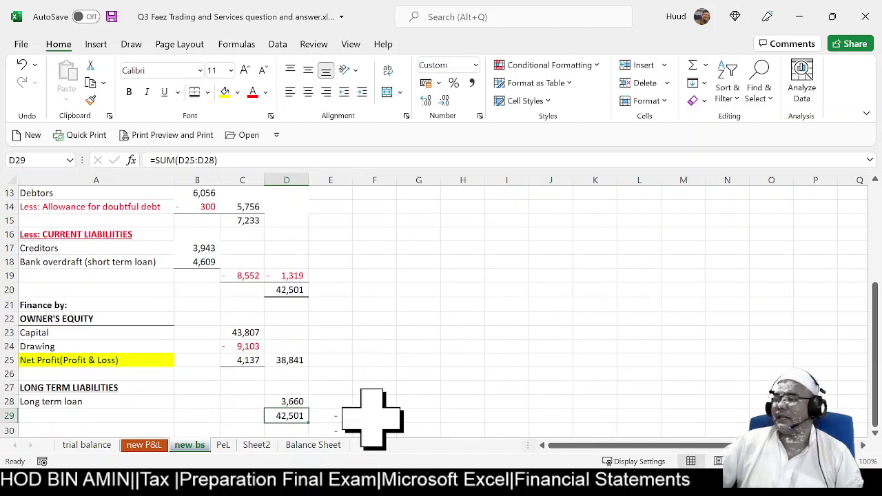
left_click(374, 415)
scroll(365, 352, "up", 2)
scroll(365, 353, "up", 2)
- Review the trial balance, new P&L and new bs sheets, finishing on the new P&L statement
scroll(365, 351, "down", 2)
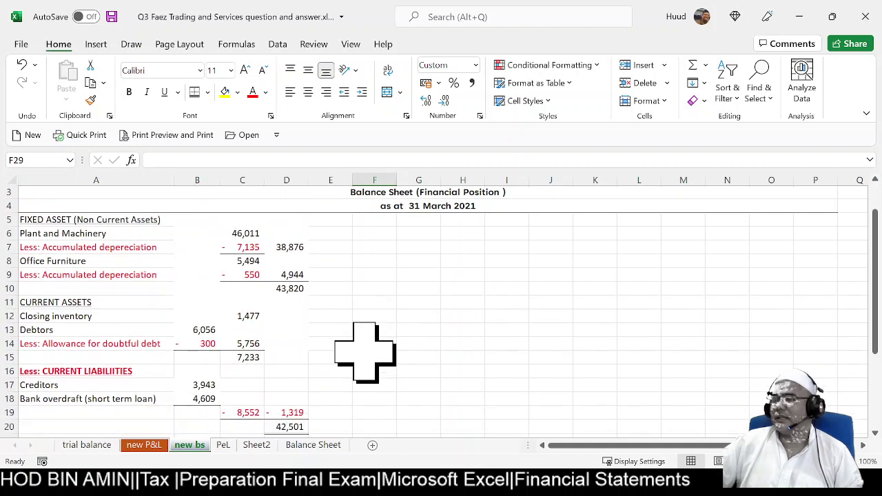
scroll(364, 351, "up", 2)
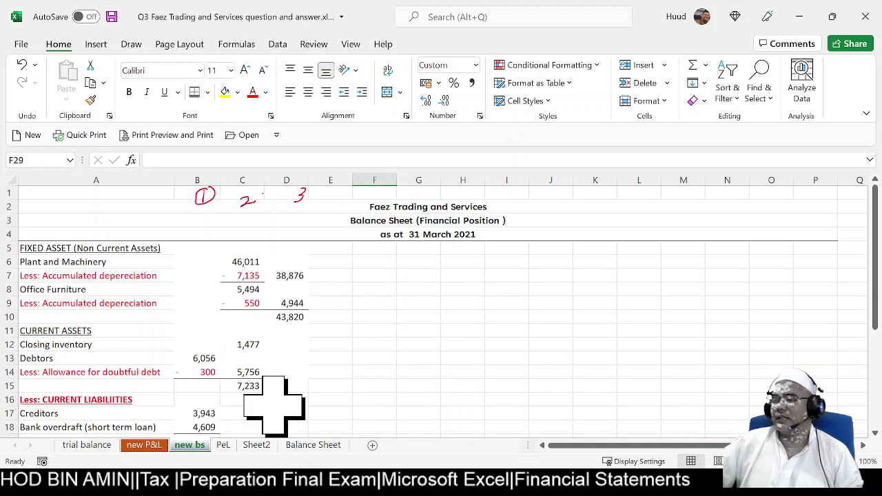
left_click(151, 448)
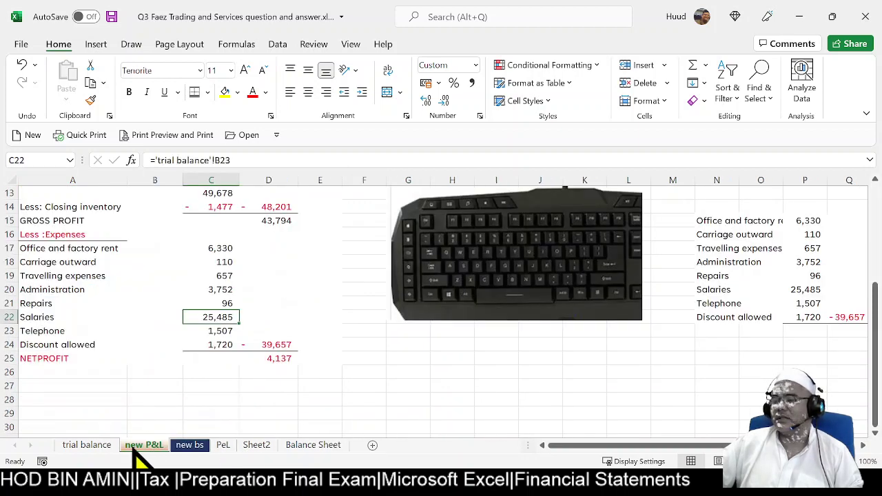
left_click(97, 446)
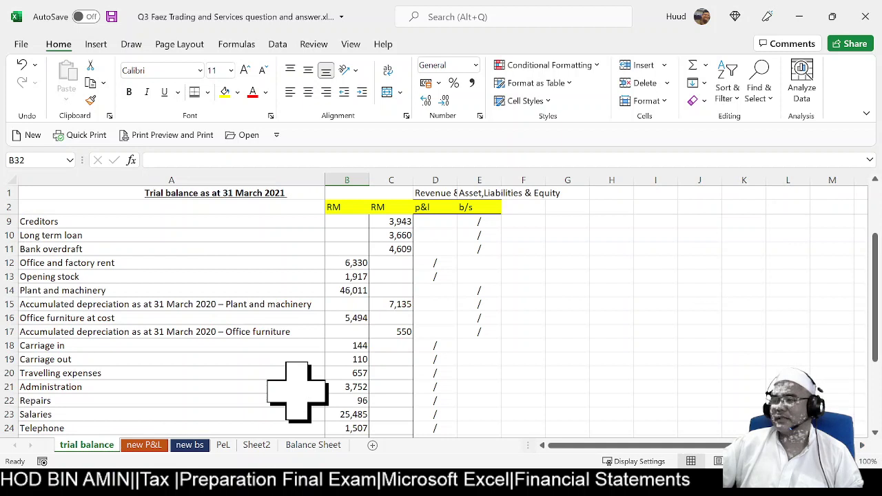
left_click(156, 448)
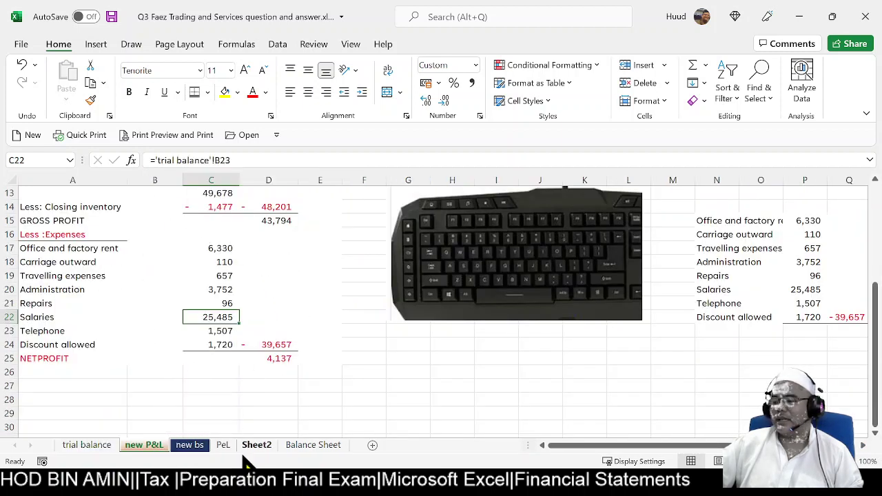
scroll(231, 396, "up", 4)
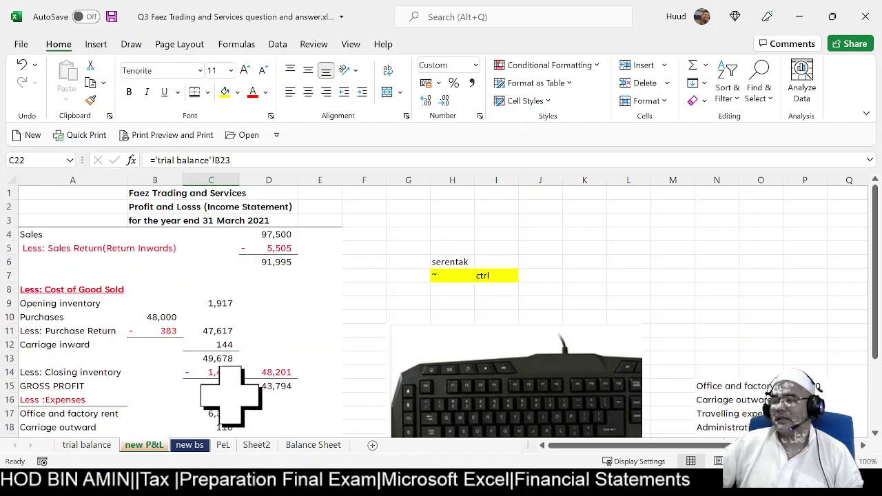
left_click(197, 454)
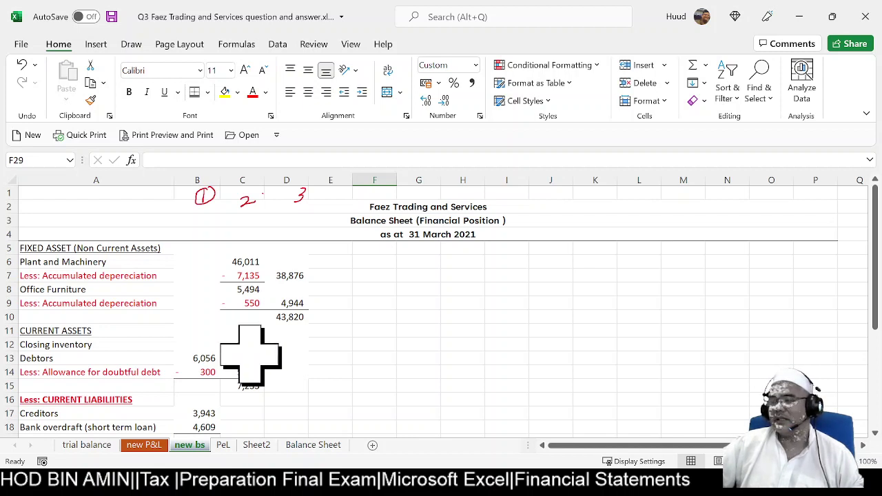
left_click(103, 445)
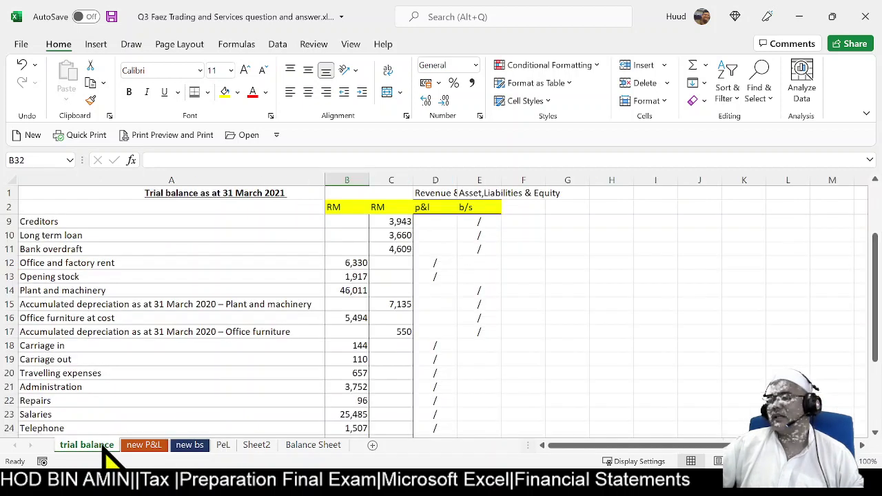
left_click(142, 445)
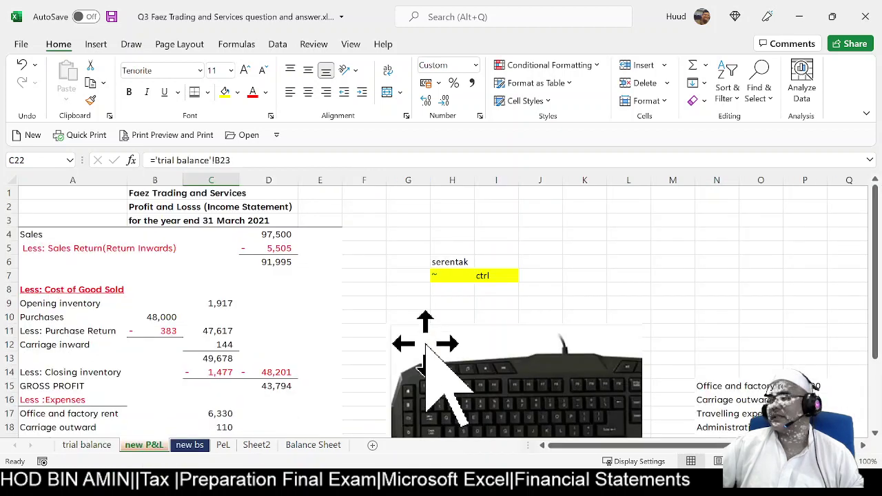
scroll(490, 338, "down", 1)
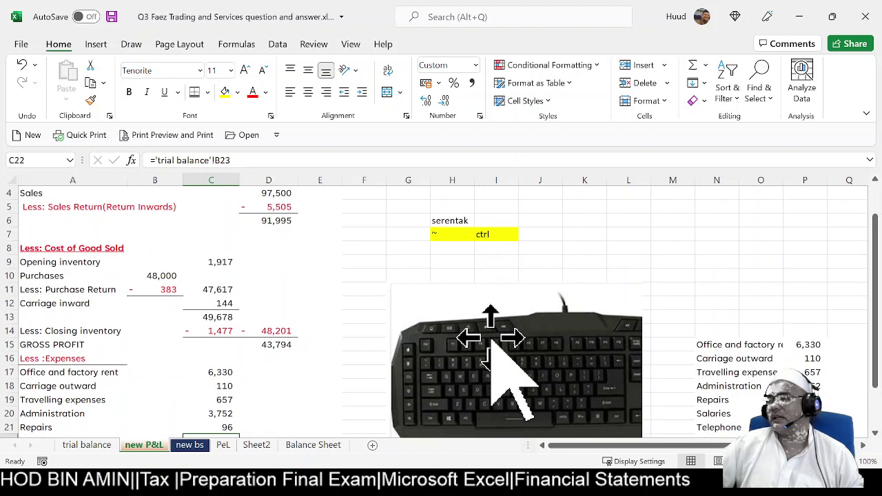
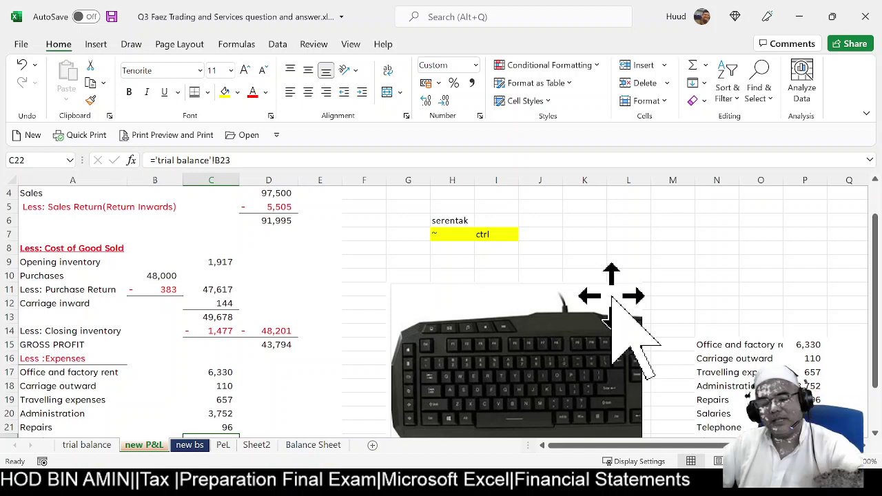
- Cancel the stray Salaries entry and check the GROSS PROFIT formula in formula view
type("`")
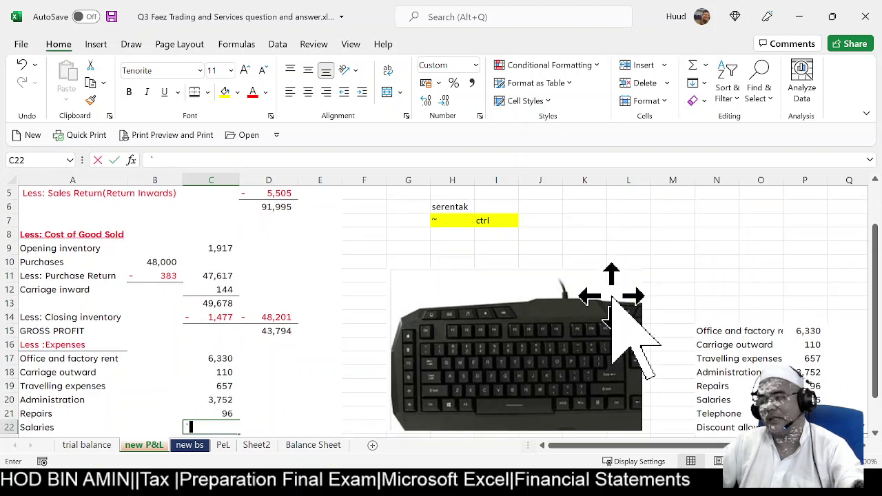
key("Escape")
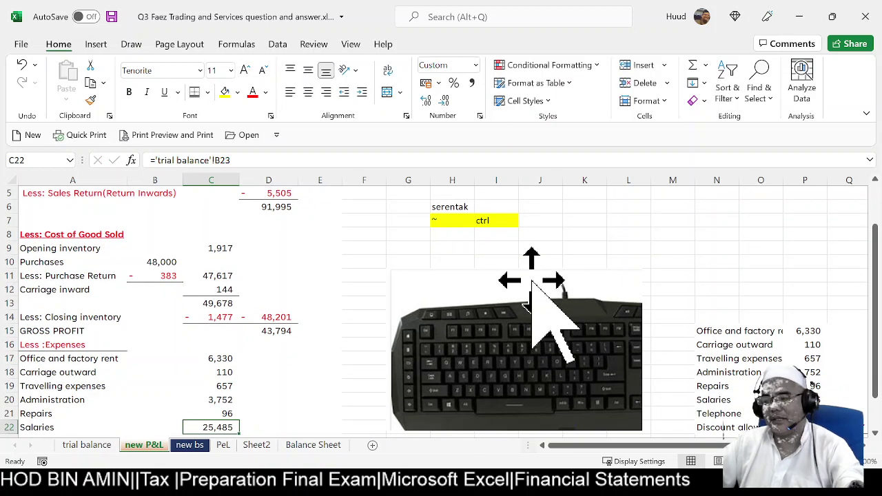
left_click(269, 330)
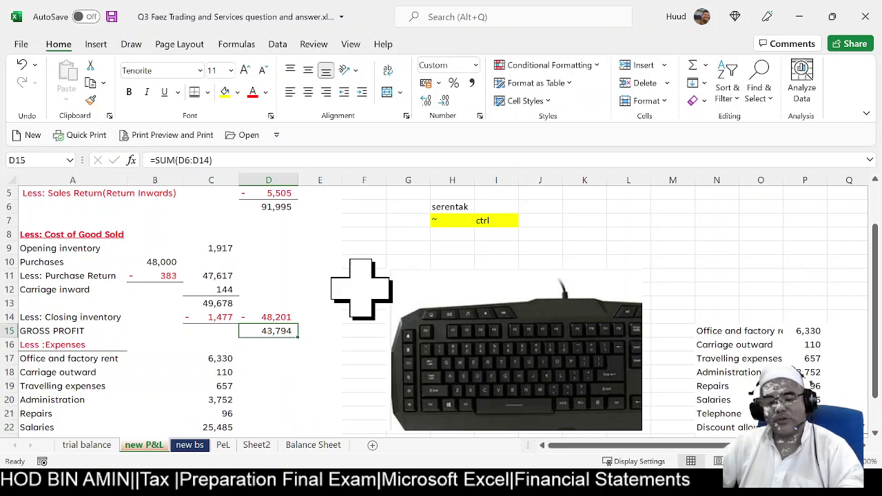
key("ctrl+grave")
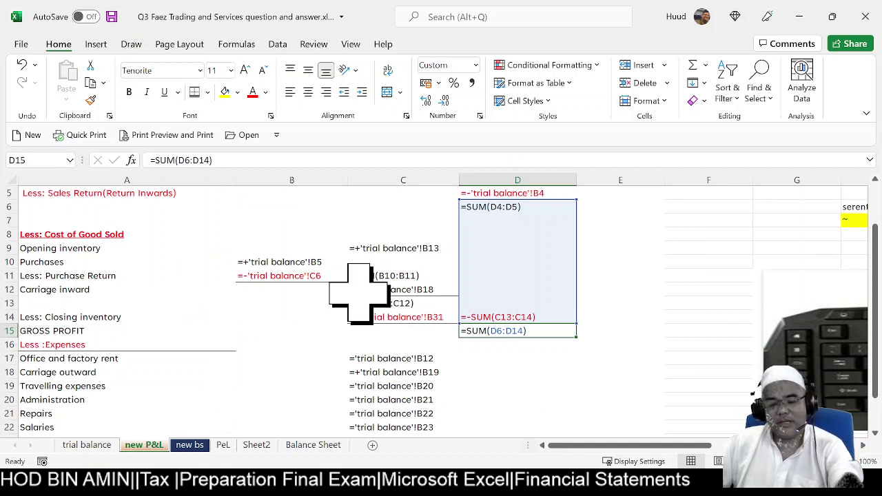
key("ctrl+grave")
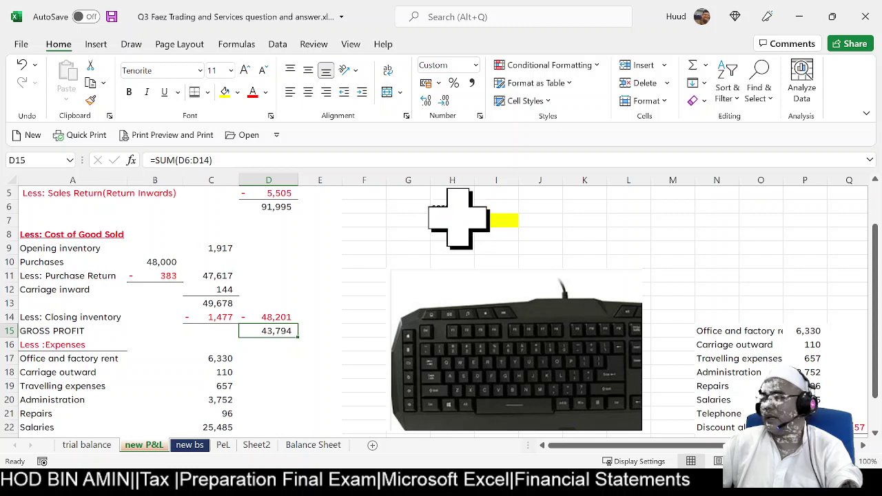
- Overwrite the H6 note with 'tekan ctrl dahulu barulah~' and correct its ending
left_click(454, 208)
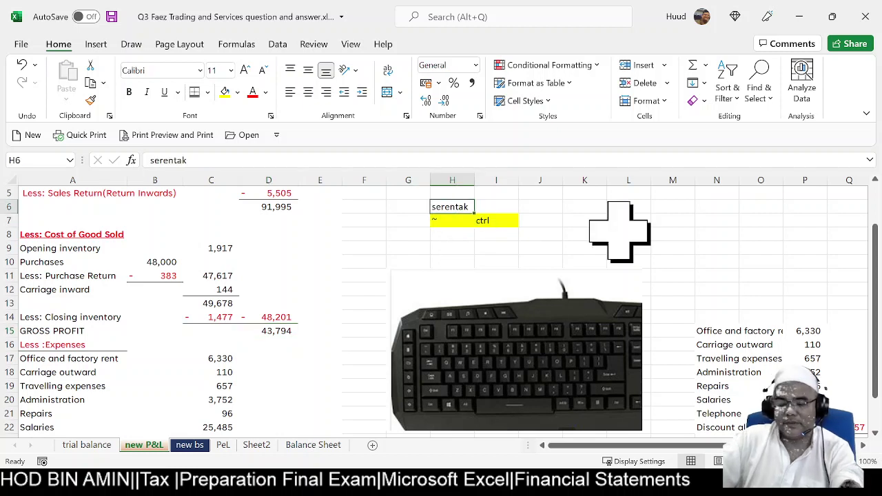
key("Delete")
type("tekan ctrl dahulu barulah")
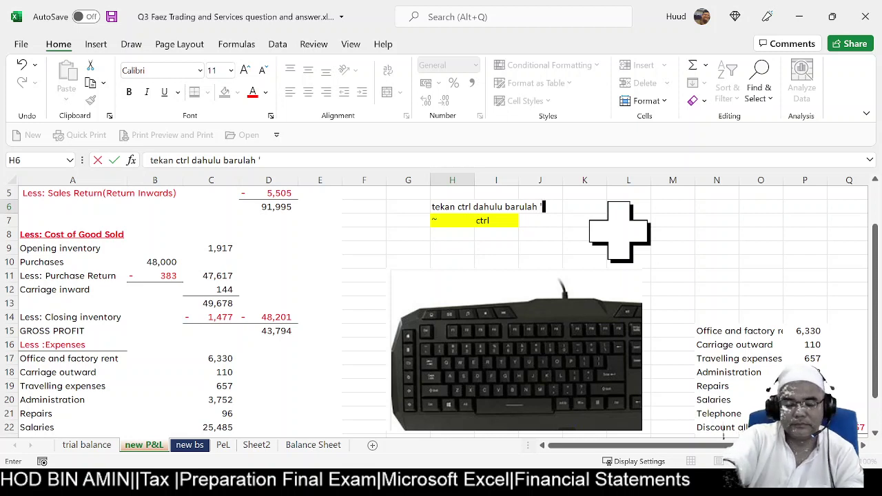
type("~")
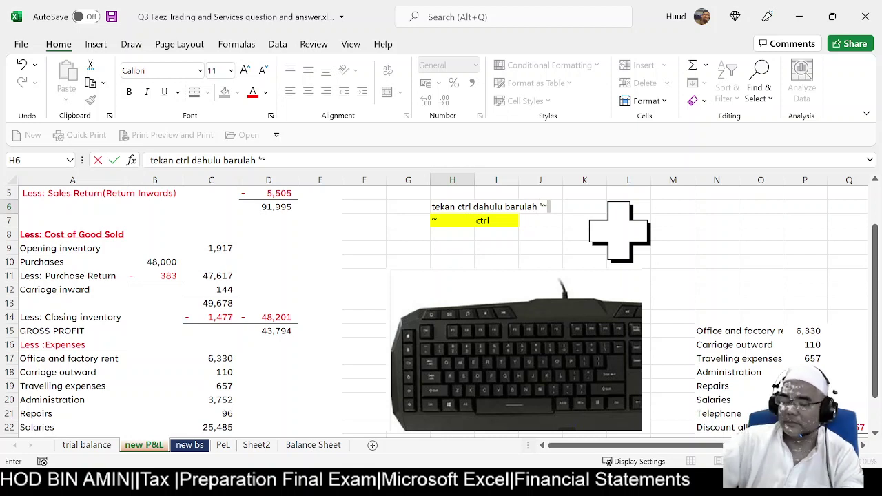
left_click(408, 206)
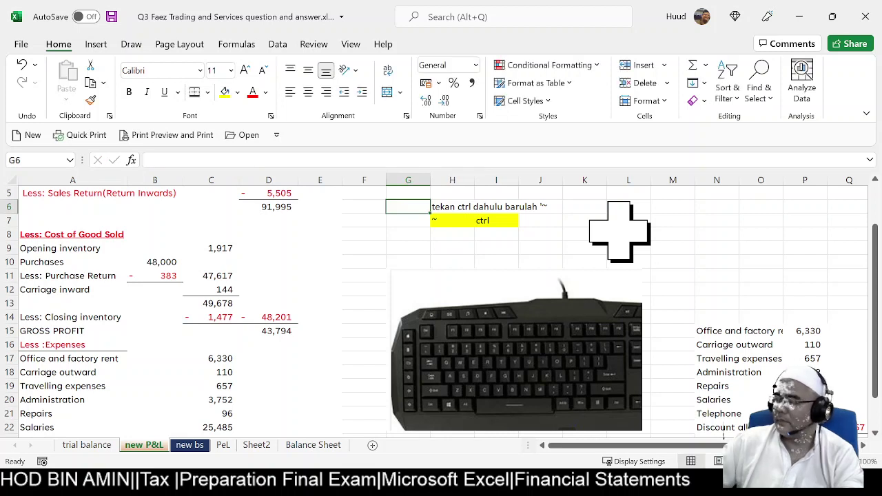
left_click(513, 207)
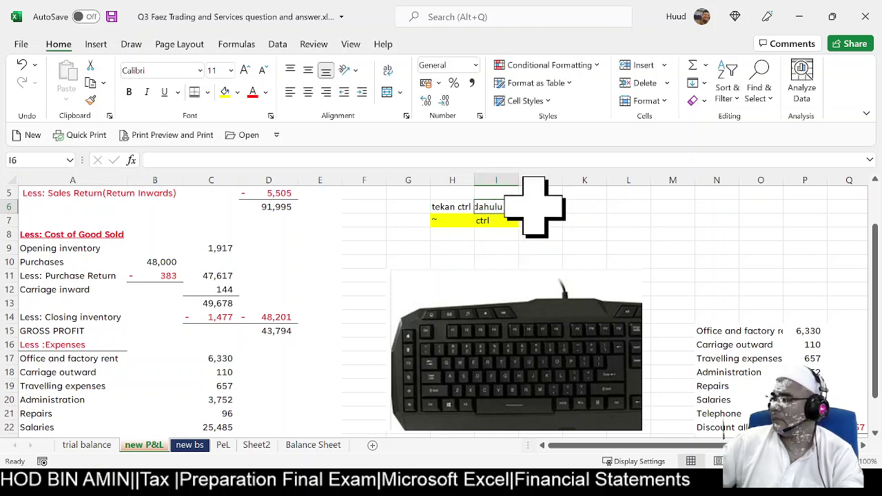
double_click(463, 207)
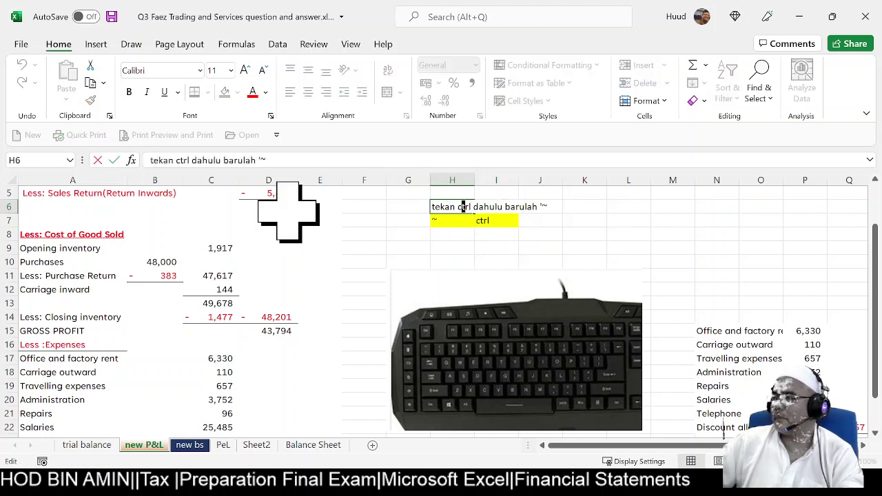
left_click(259, 159)
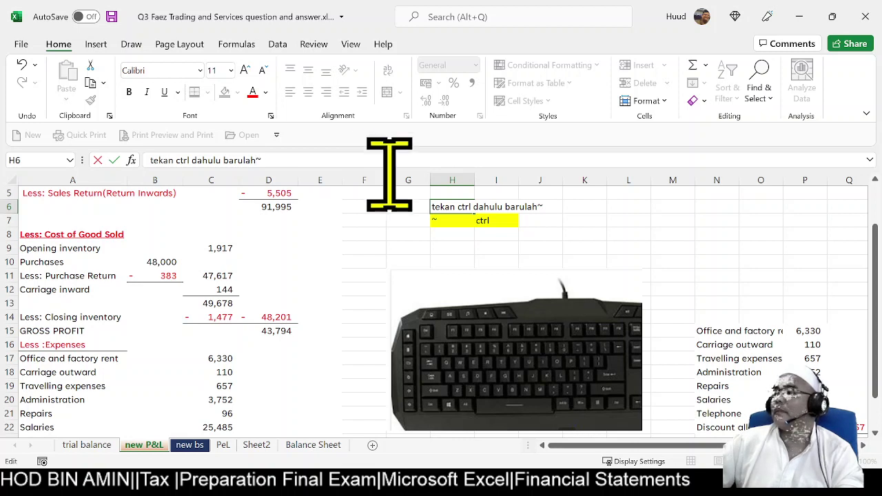
left_click(619, 231)
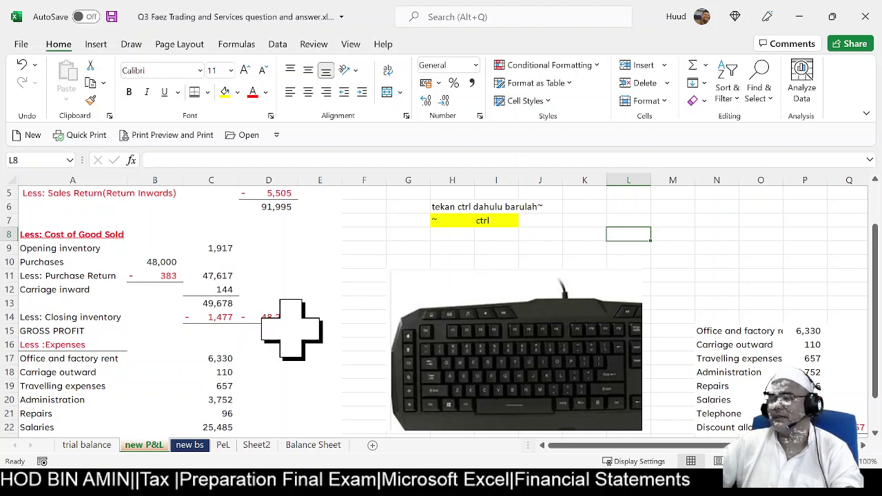
- Inspect the closing inventory formulas in D14 and C14 with formulas shown
left_click(327, 372)
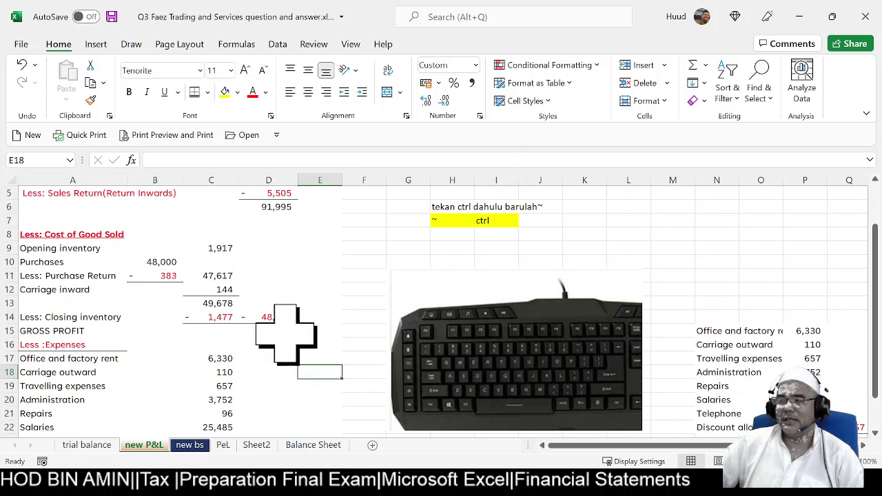
left_click(269, 317)
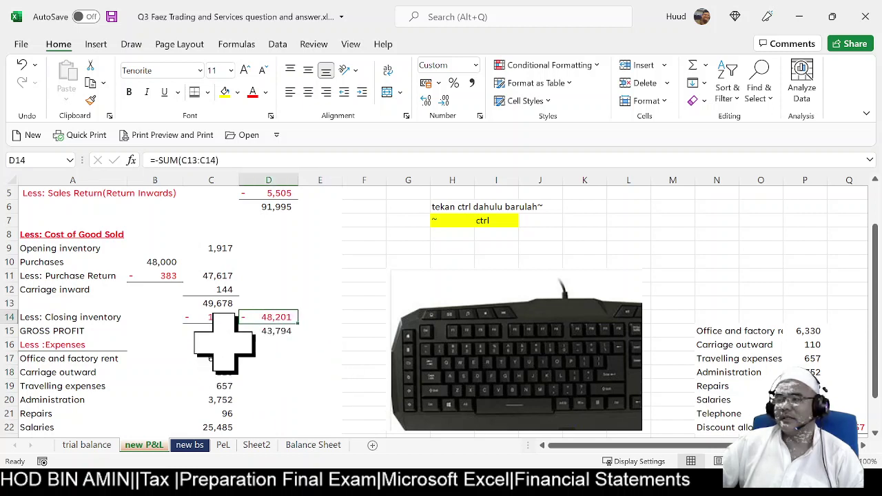
left_click(215, 317)
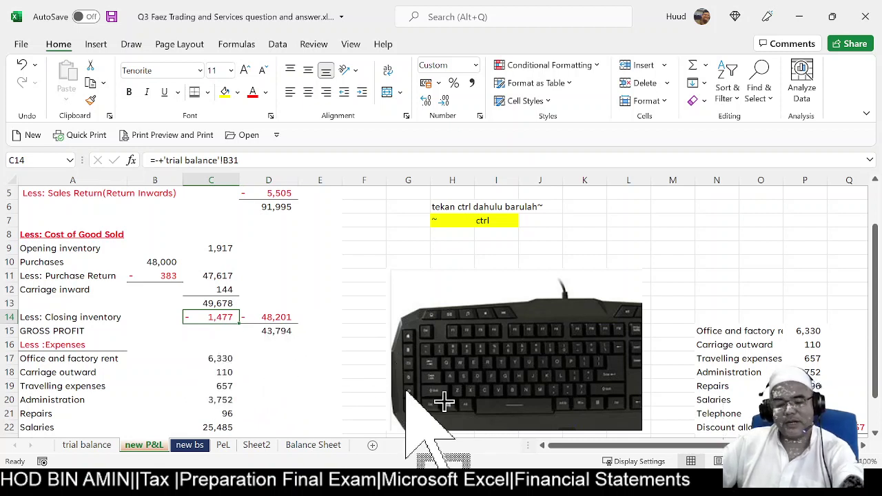
key("ctrl+grave")
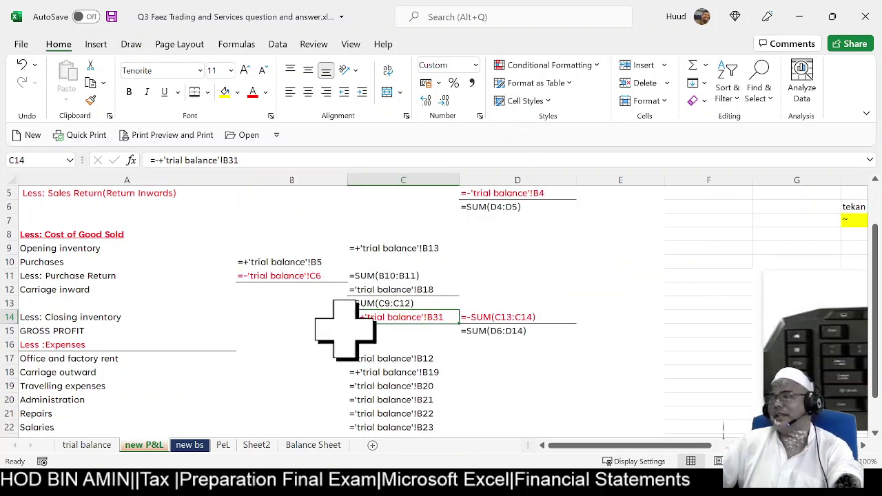
scroll(345, 324, "down", 2)
scroll(359, 327, "down", 1)
scroll(359, 328, "up", 4)
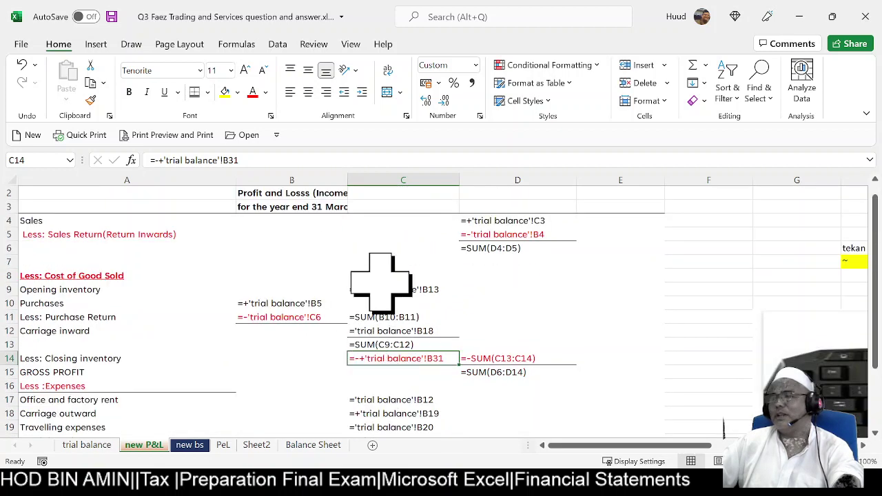
- Return the P&L to showing values and switch to the new bs Balance Sheet
left_click(190, 444, "ctrl")
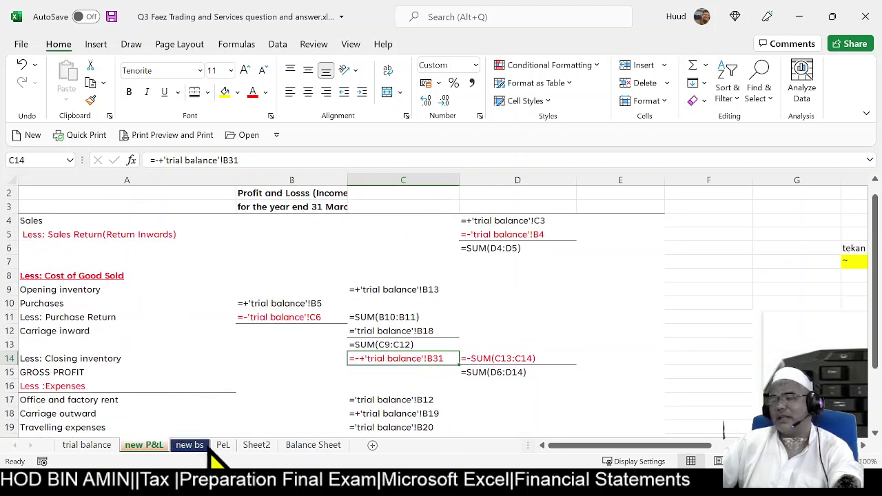
scroll(310, 403, "down", 2)
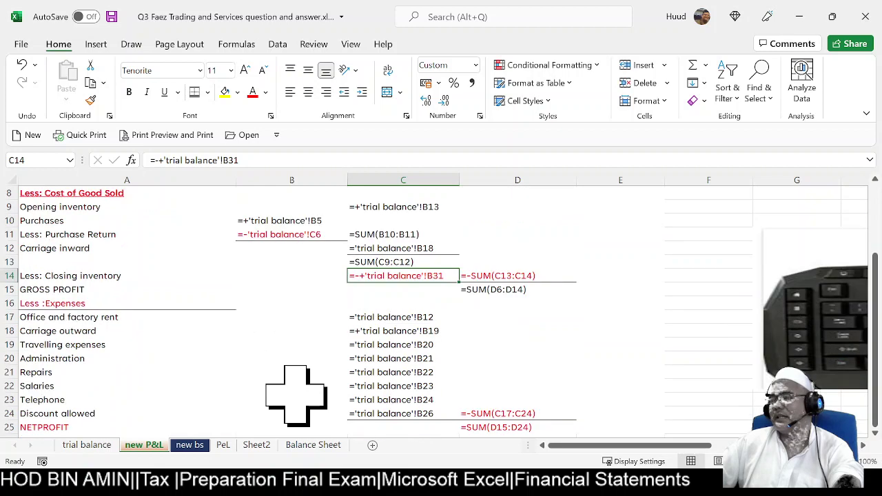
scroll(303, 403, "up", 3)
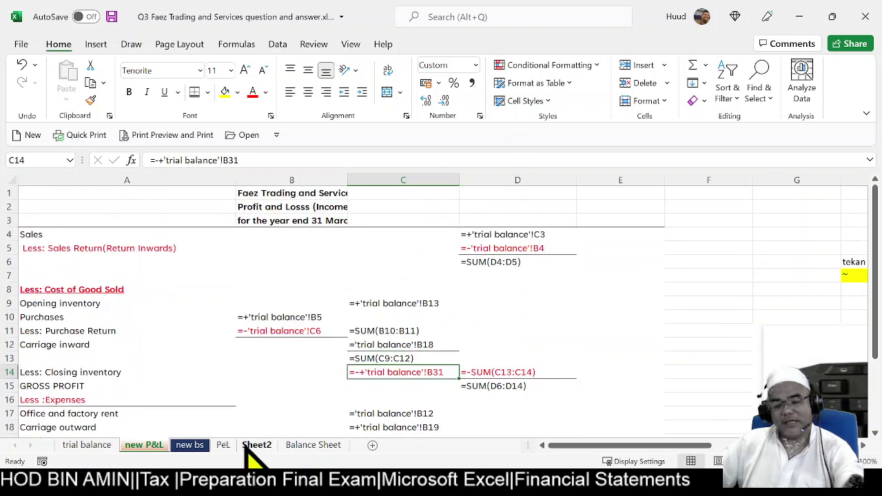
key("ctrl+grave")
scroll(306, 334, "down", 2)
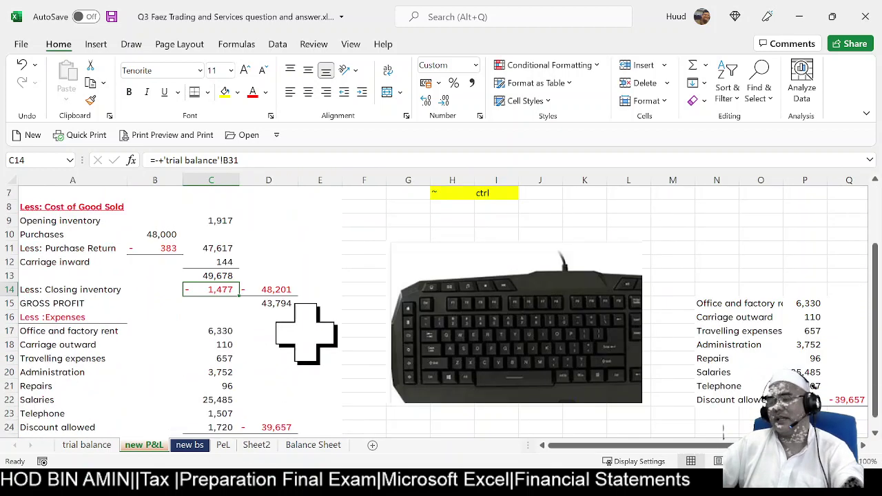
left_click(193, 445)
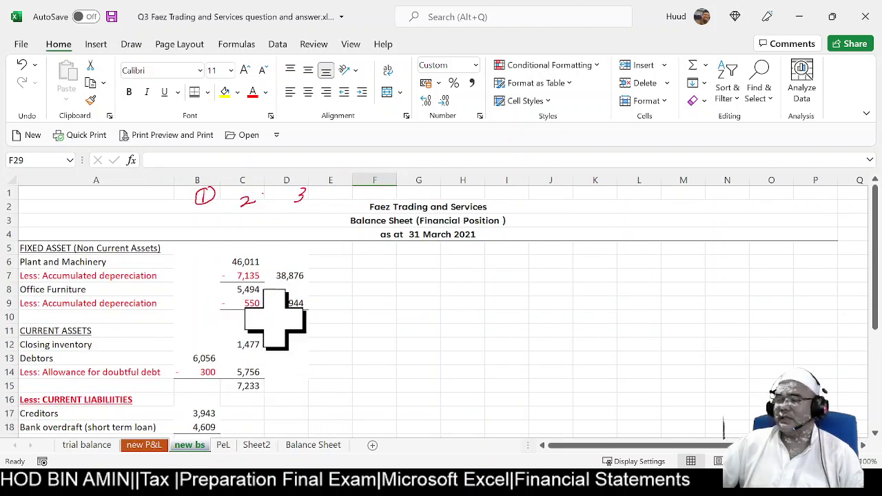
key("ctrl+grave")
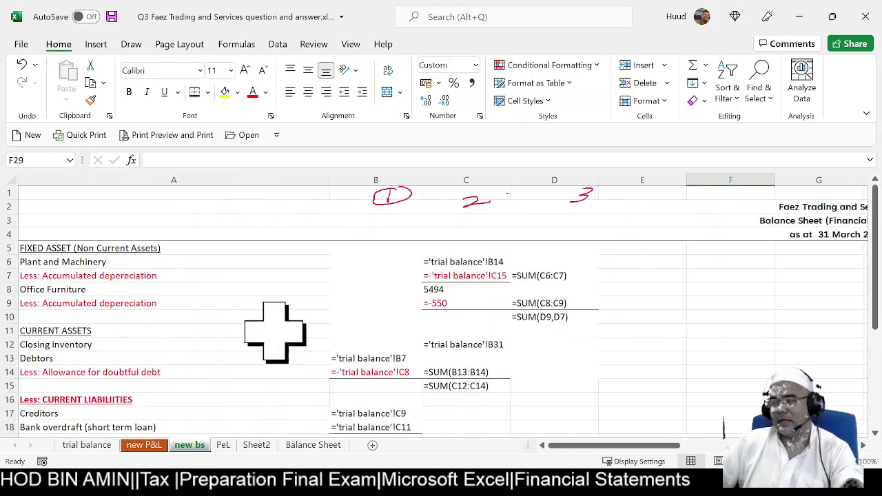
scroll(480, 386, "down", 3)
scroll(611, 375, "down", 2)
type("`")
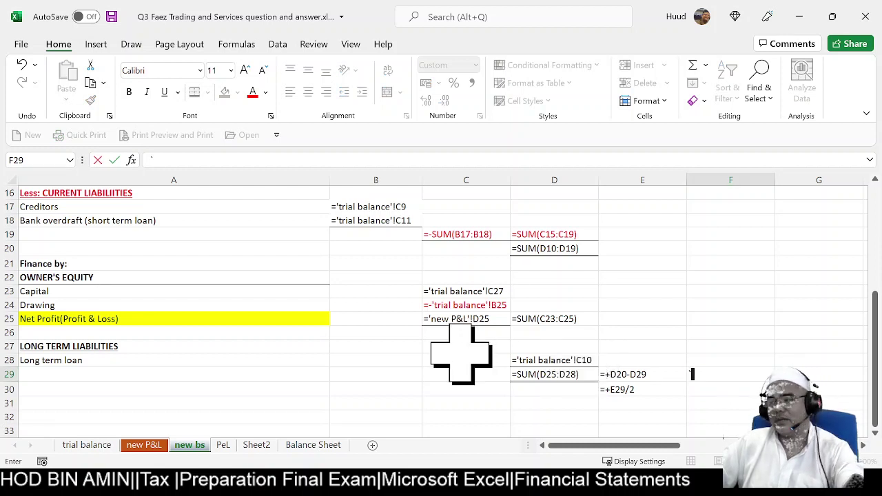
left_click(395, 405)
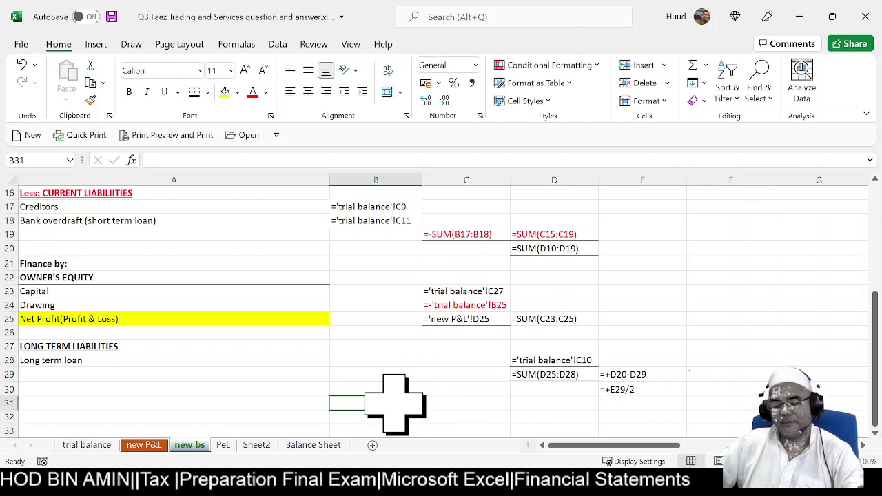
key("ctrl+grave")
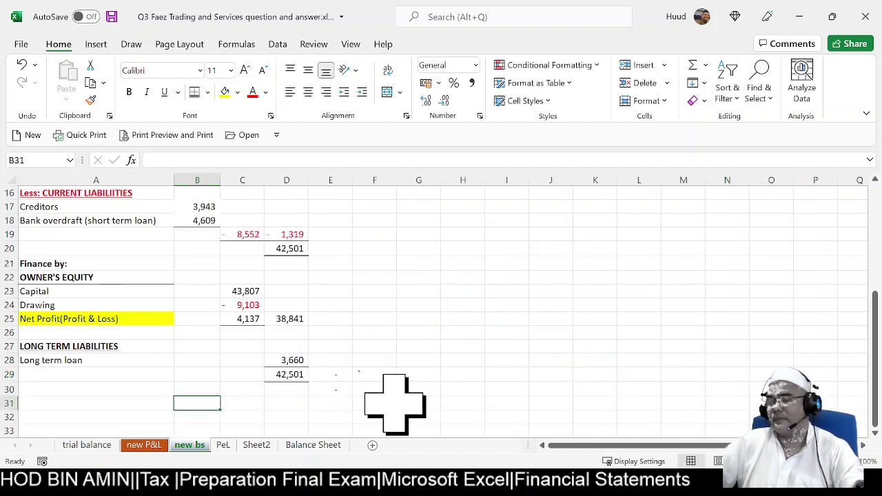
scroll(394, 405, "up", 3)
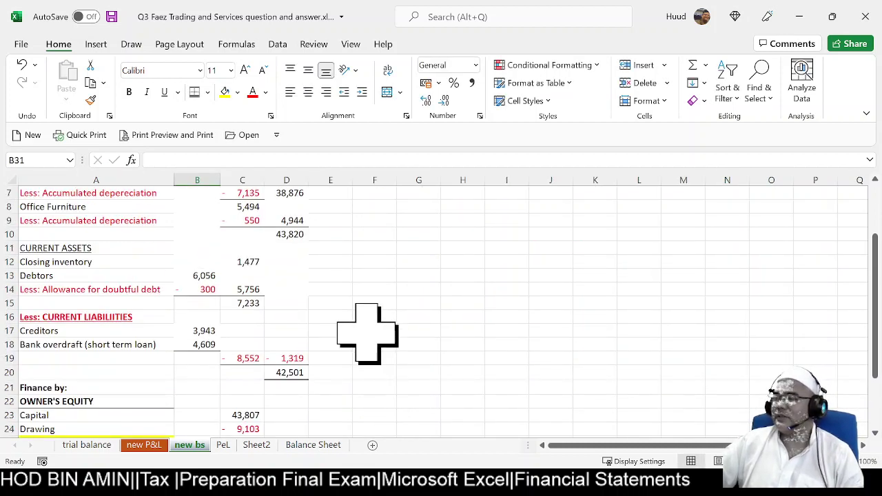
scroll(366, 335, "up", 2)
- Add an Answer heading in G6 and tag the Plant and Machinery figure with 'a'
left_click(427, 266)
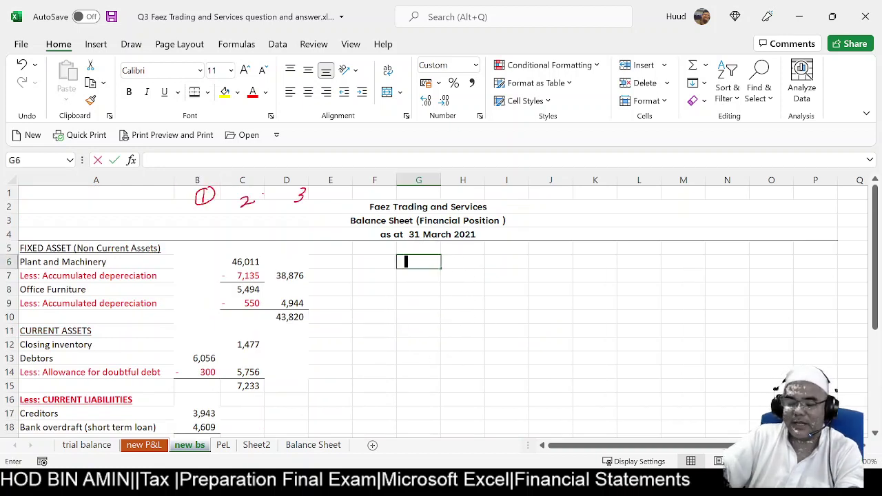
type("Answer")
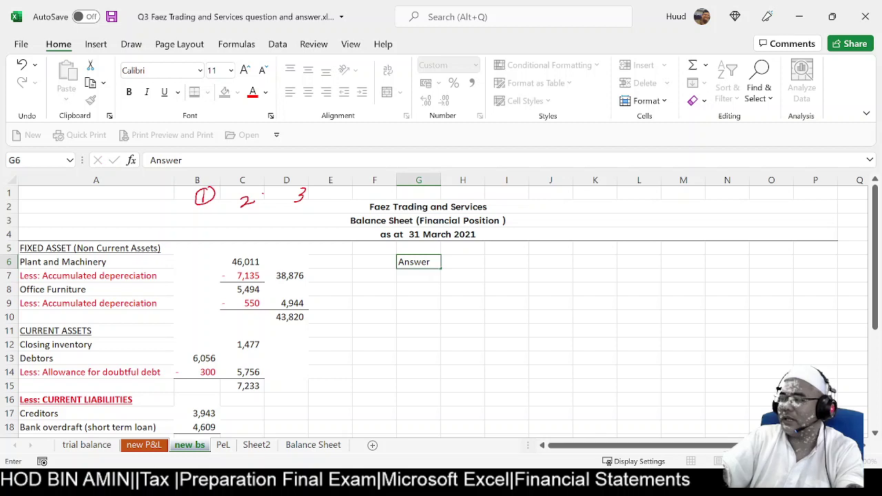
key("Return")
key("Return")
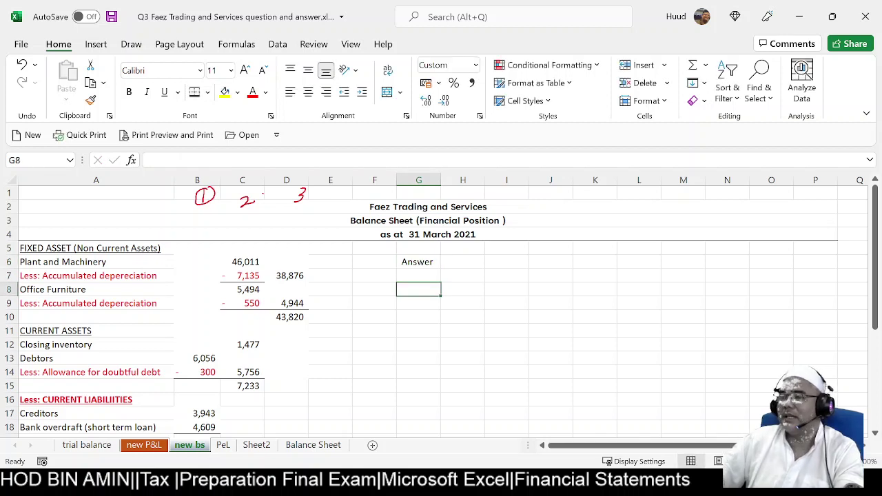
left_click(293, 262)
type("a")
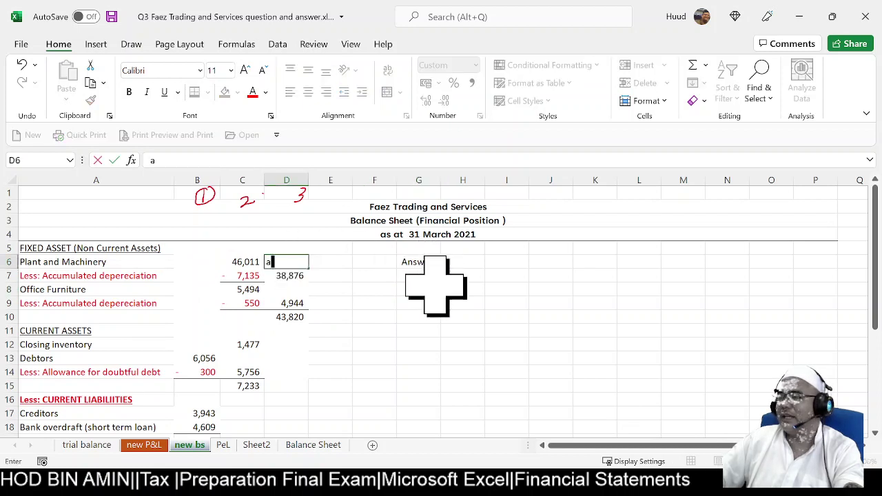
- List 'a' under the Answer heading and check the formula behind 46,011
left_click(419, 277)
type("answer")
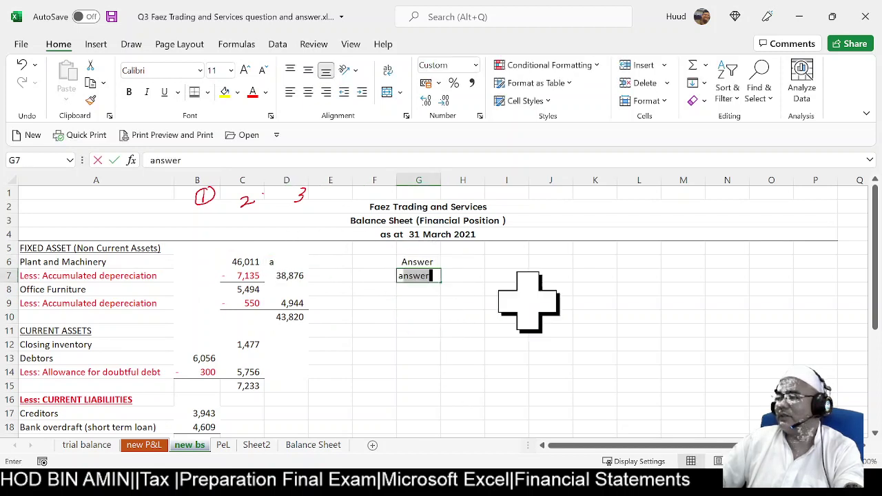
key("BackSpace")
key("BackSpace")
key("BackSpace")
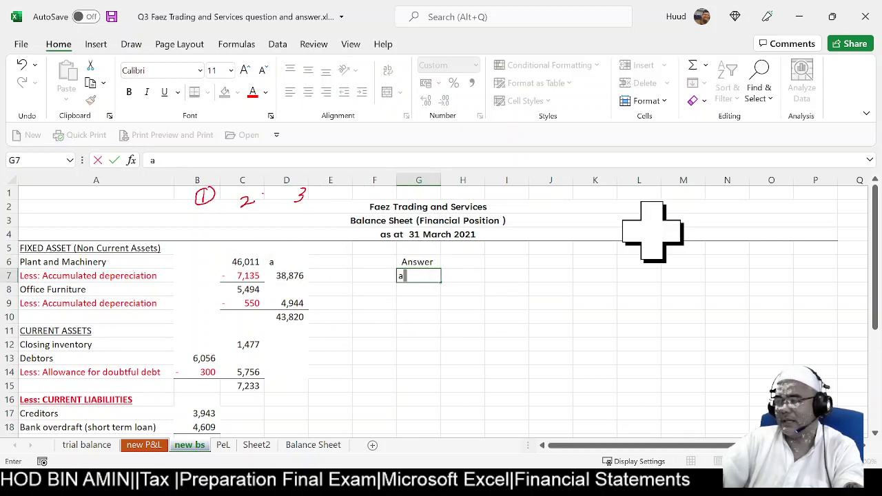
left_click(474, 277)
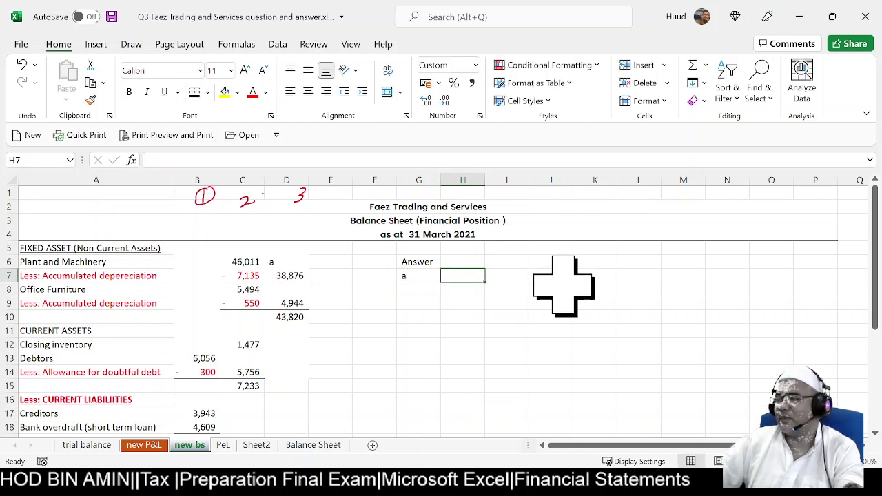
left_click(241, 262)
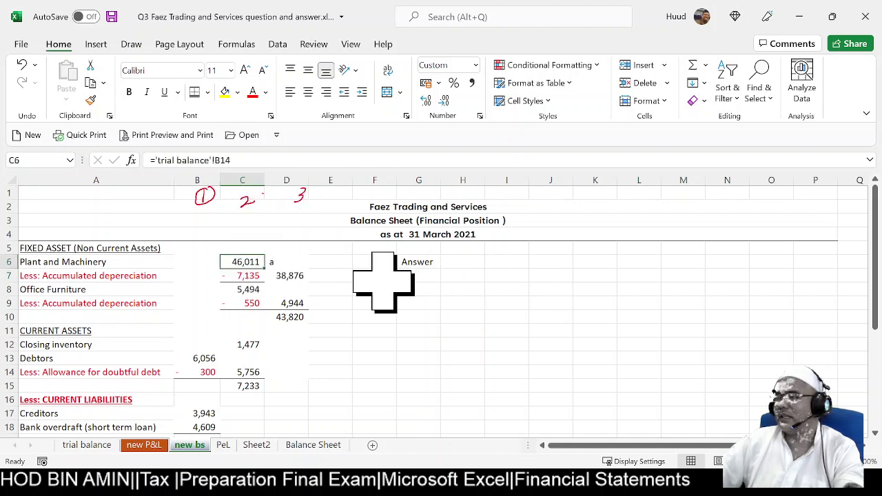
left_click(463, 277)
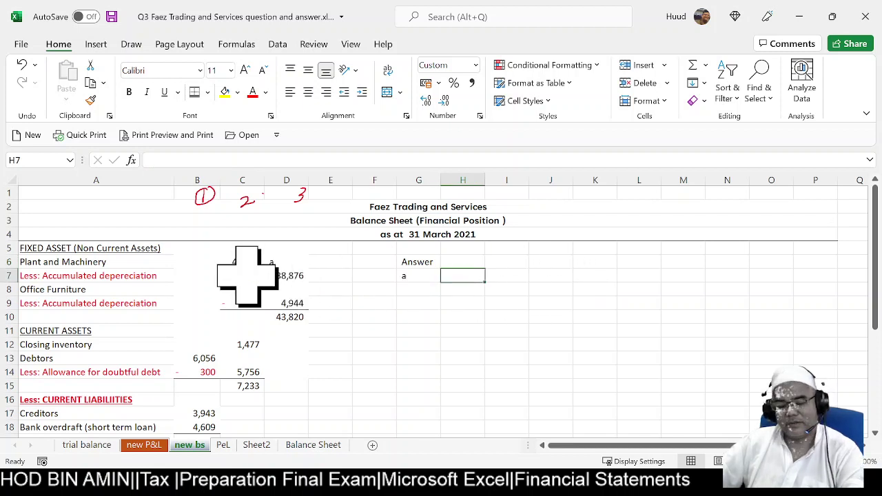
- With formulas shown, enter the text ='trial balance'!b14 in H7 beside answer a
key("ctrl+grave")
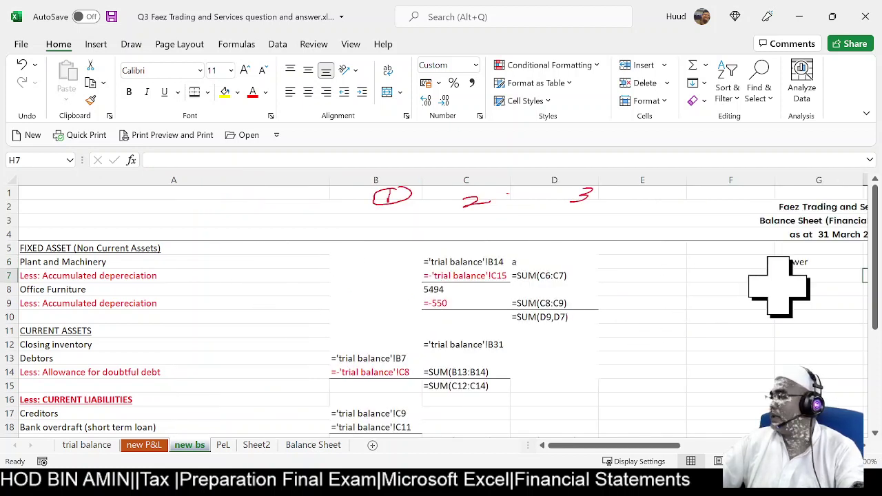
scroll(573, 325, "right", 2)
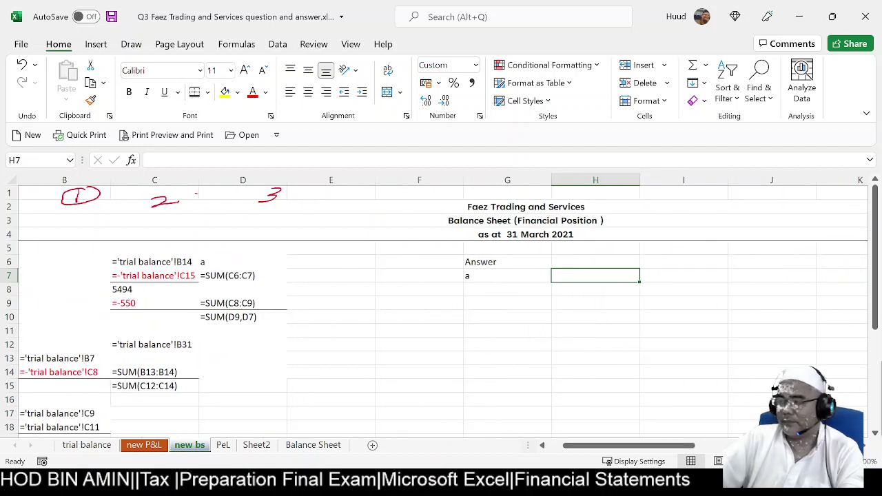
type("'='trial balance'!")
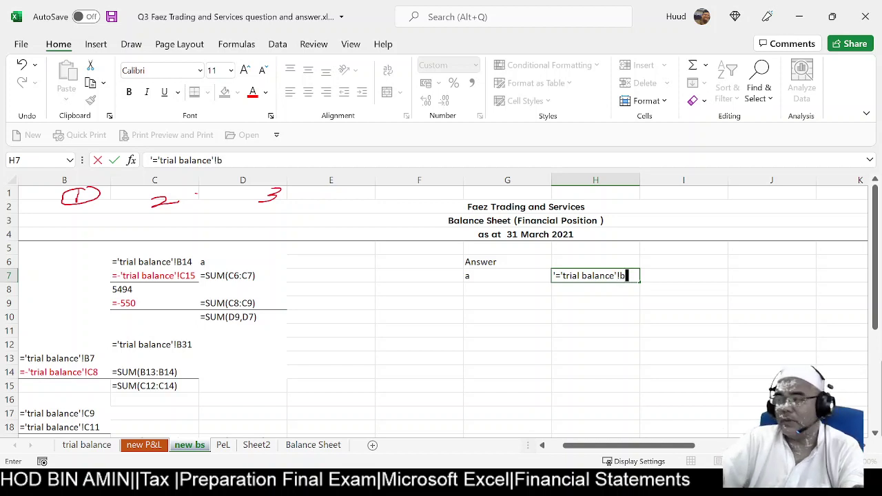
left_click(683, 275)
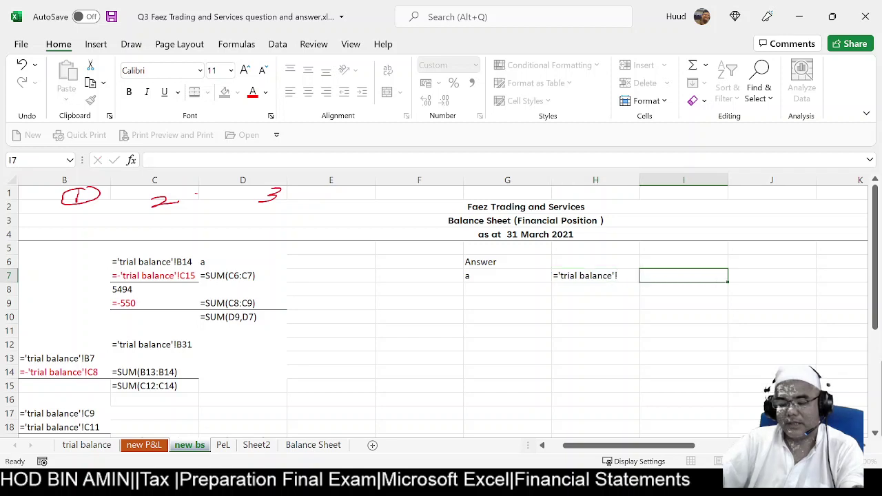
type("B14")
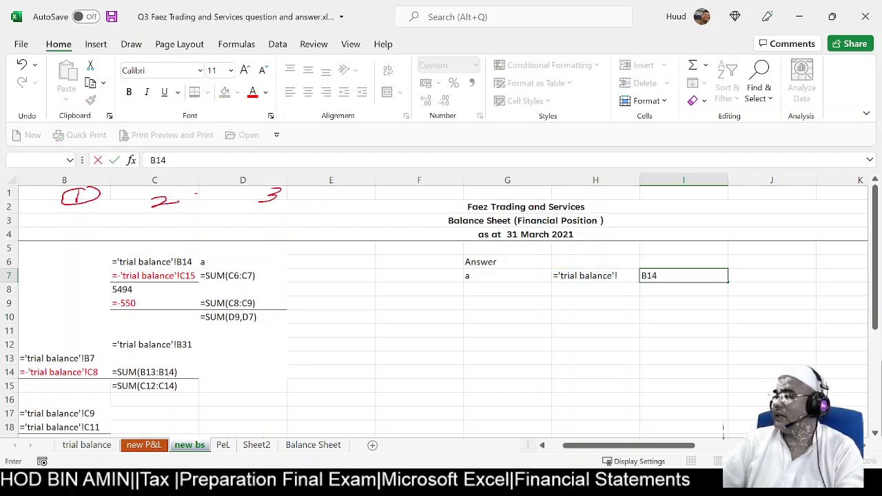
double_click(594, 275)
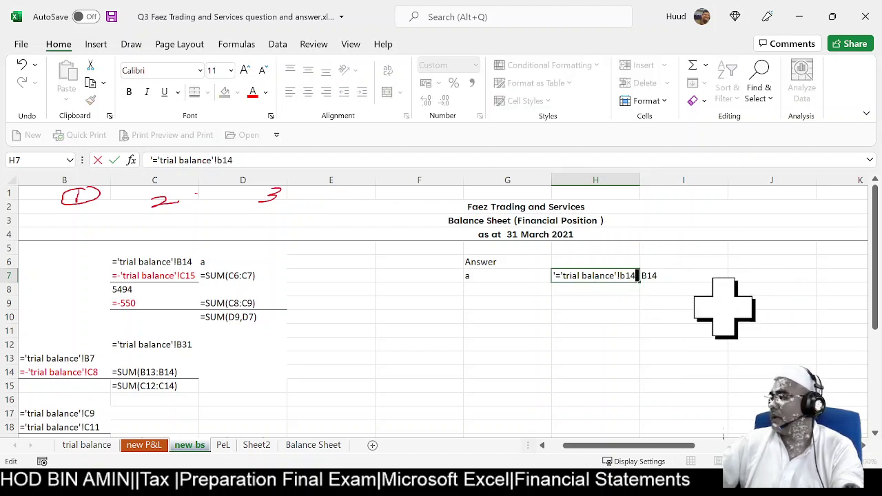
key("Tab")
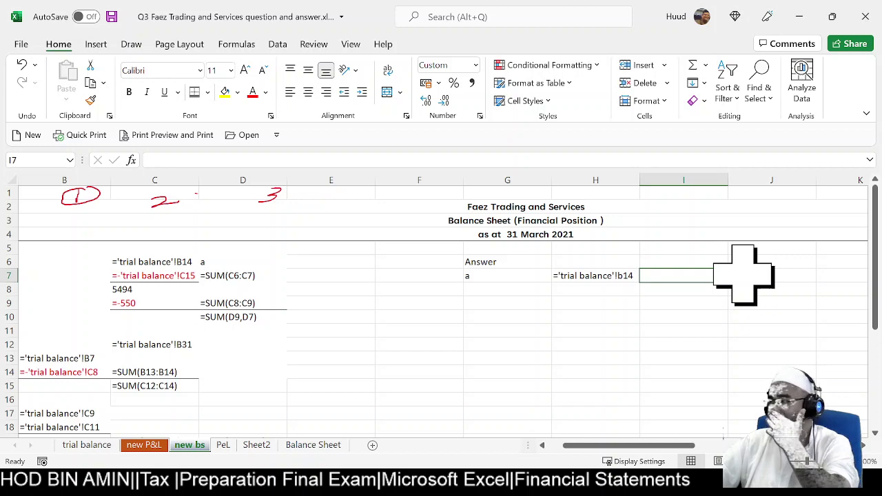
- Give the answer area G6:I7 a border and yellow fill, back in values view
key("ctrl+grave")
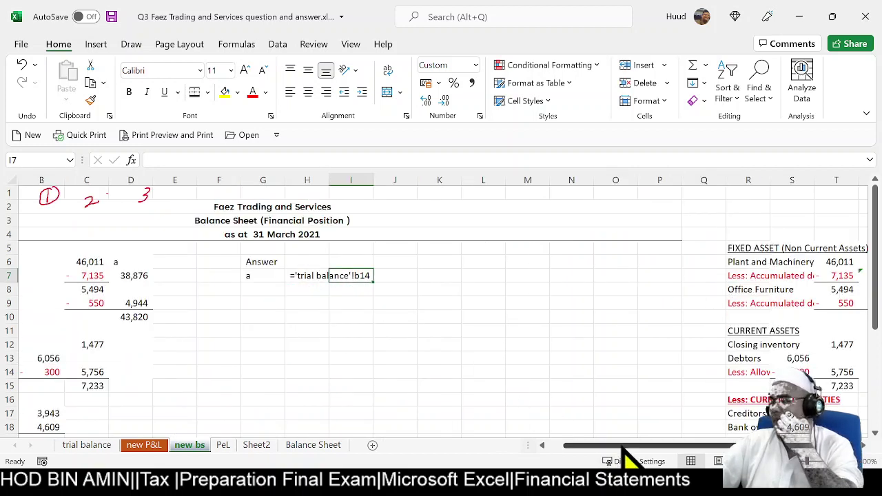
scroll(457, 360, "left", 1)
left_click_drag(408, 266, 496, 275)
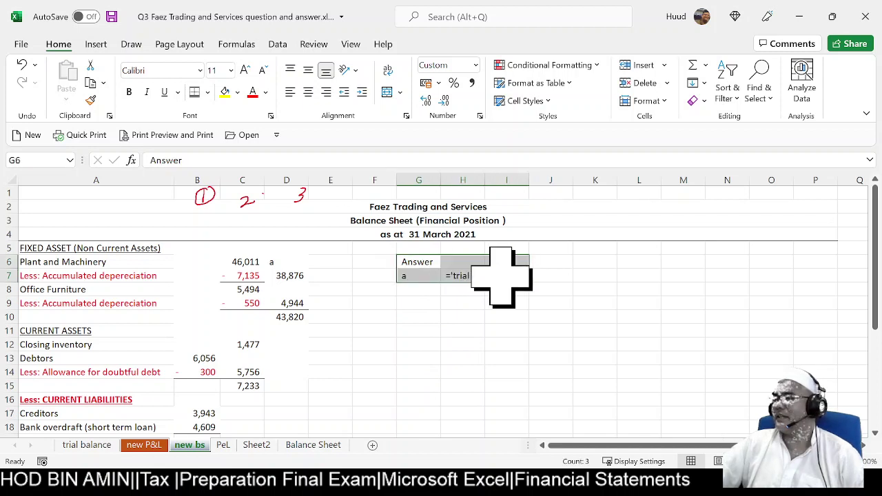
left_click(195, 91)
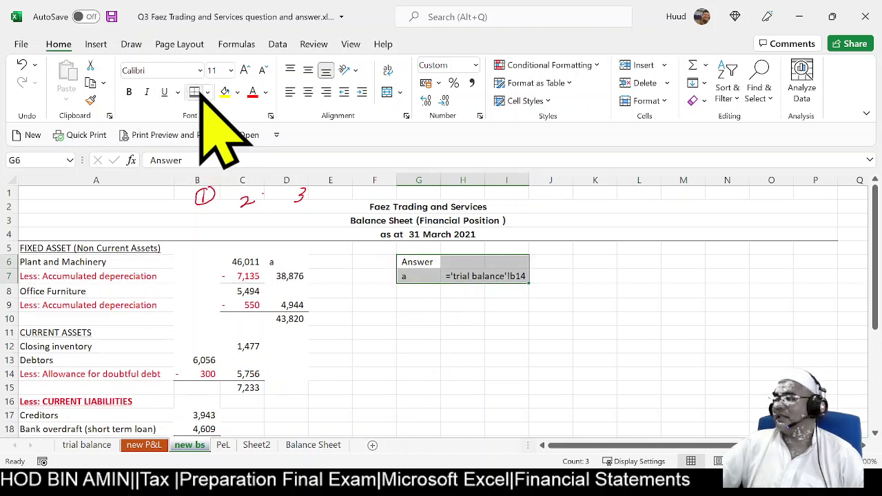
left_click(462, 352)
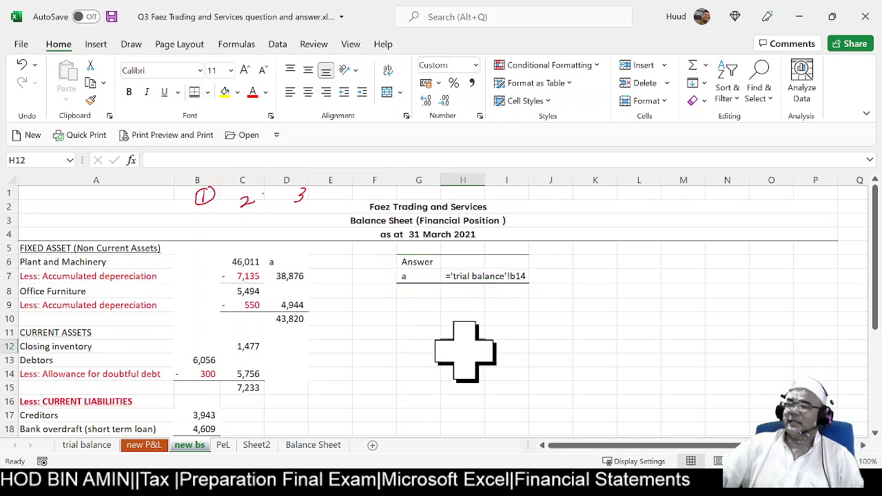
left_click_drag(418, 266, 510, 275)
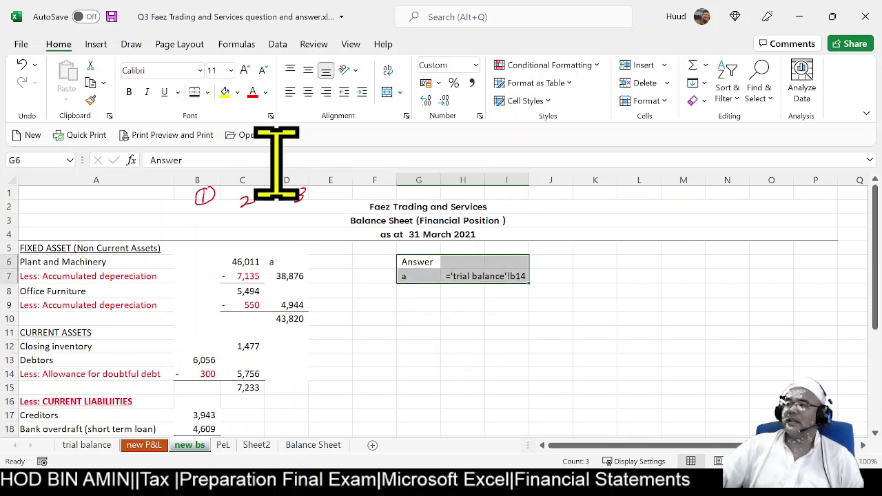
left_click(222, 90)
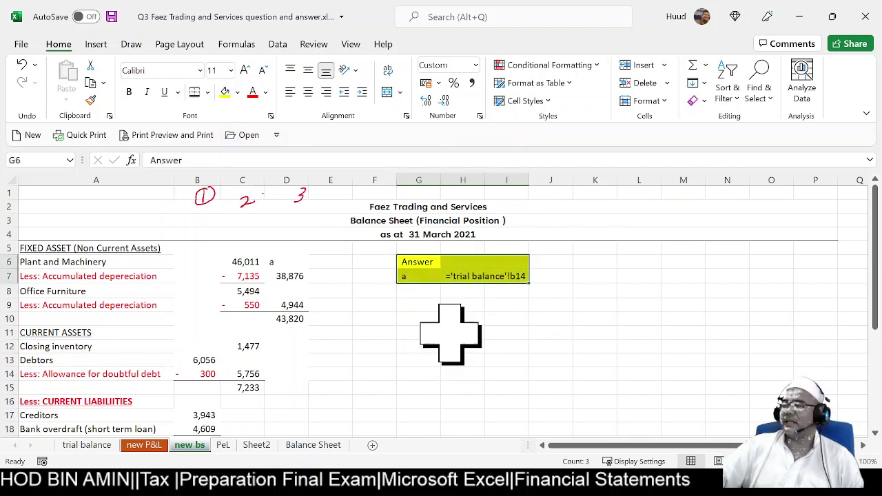
left_click(556, 250)
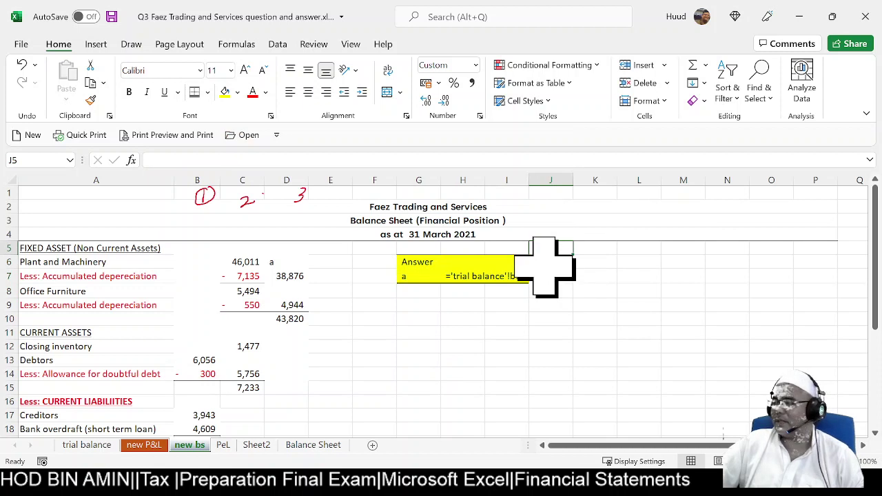
- Add FORMULA and OUTPUT headings, output 46011 for a, and fill F6:J7 yellow
left_click(491, 263)
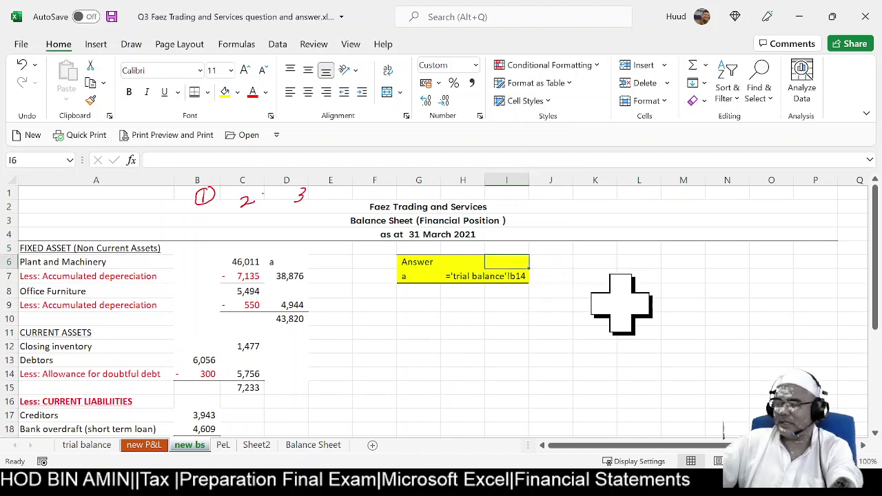
type("FORMU")
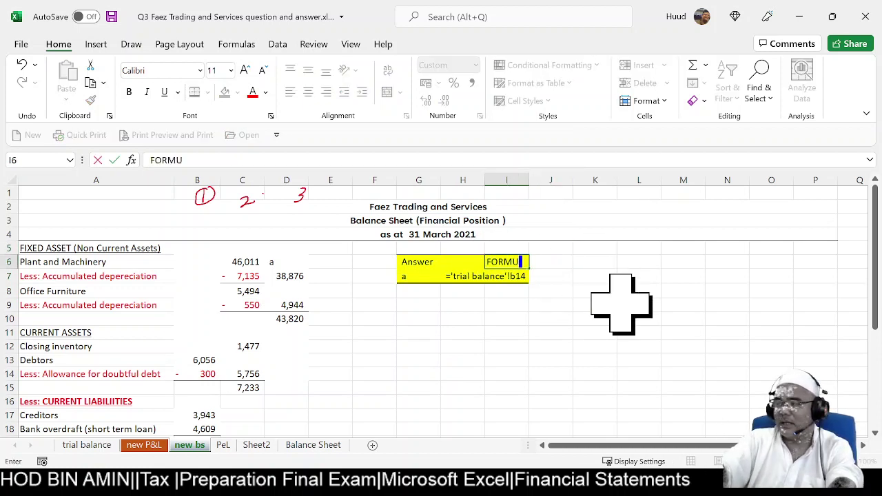
type("LA")
left_click(551, 263)
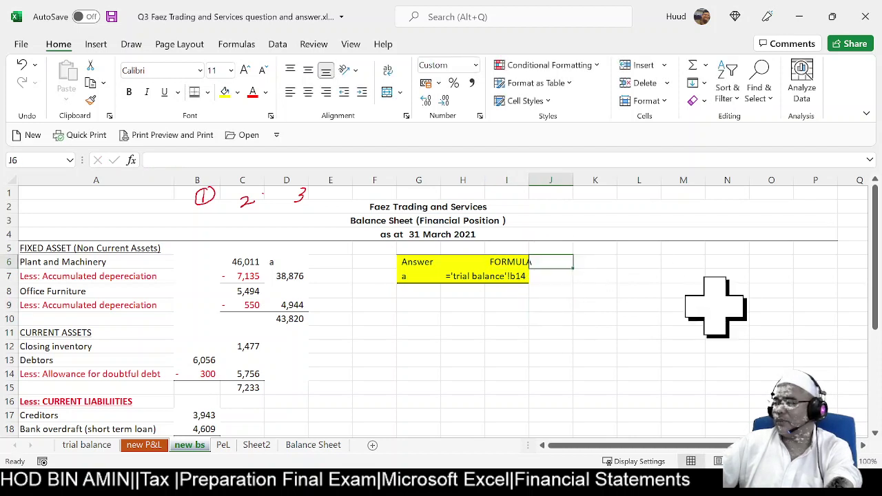
type("OUTPUT")
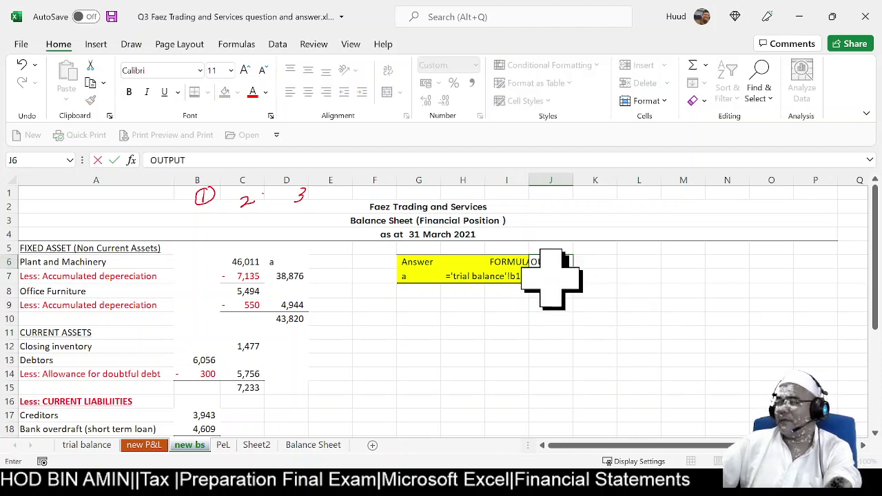
left_click(551, 277)
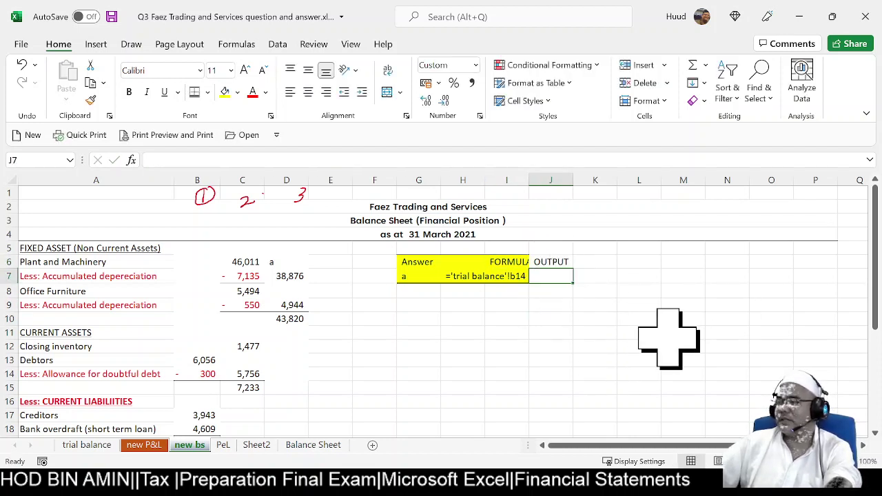
type("46011")
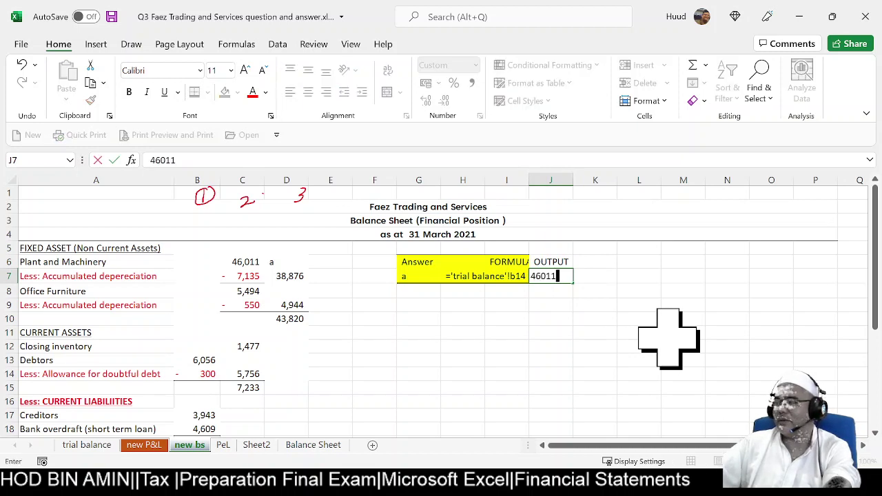
key("Return")
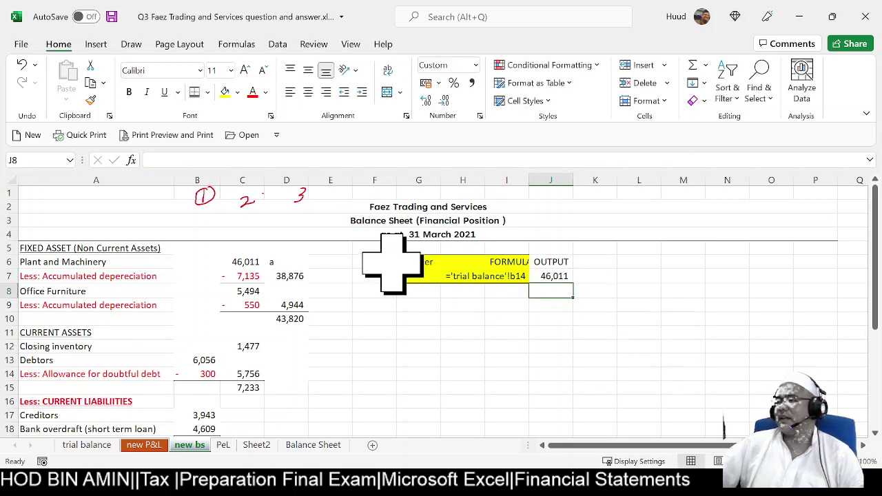
left_click_drag(375, 262, 549, 277)
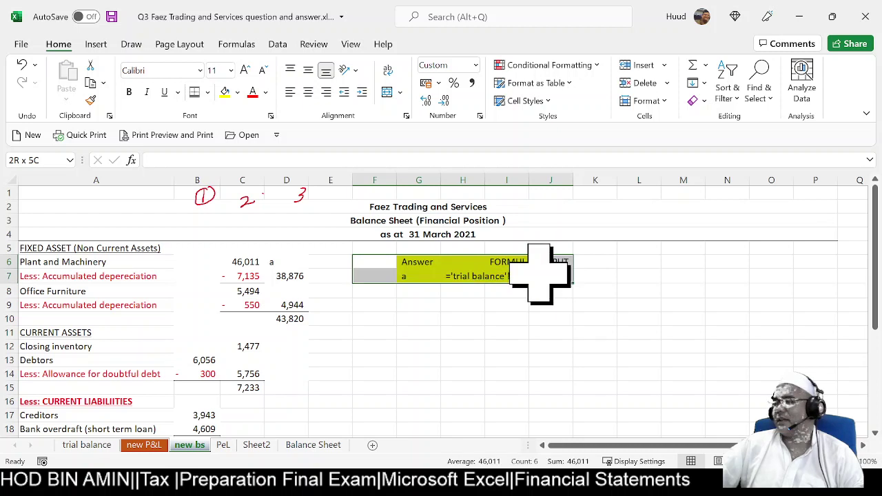
left_click(226, 95)
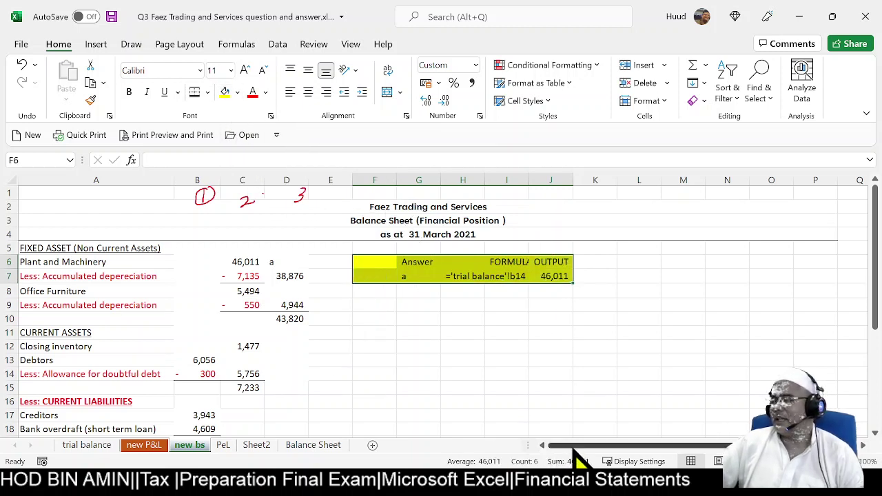
- Scroll through the trial balance, then return to the top of the new P&L sheet
left_click(94, 447)
scroll(405, 265, "down", 2)
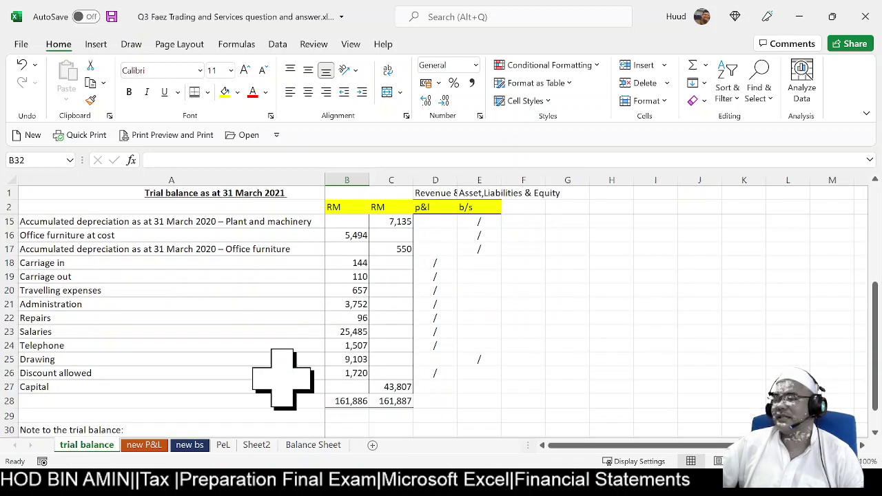
left_click(157, 448)
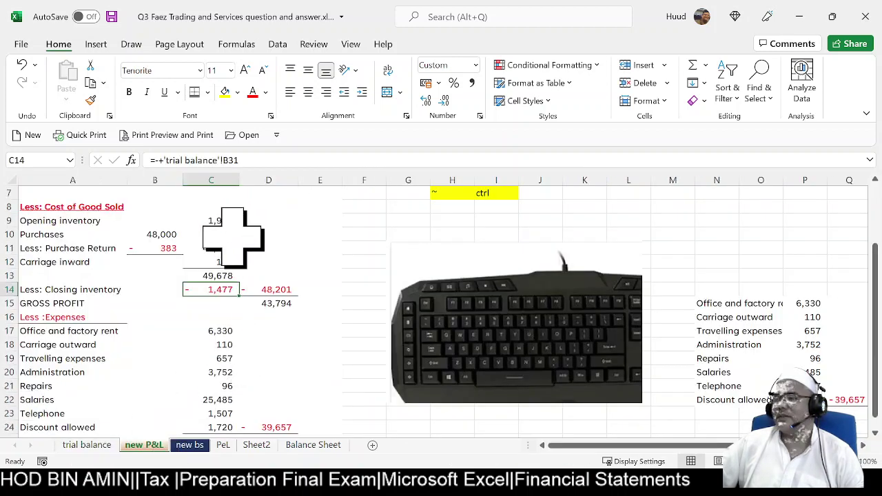
scroll(225, 251, "up", 2)
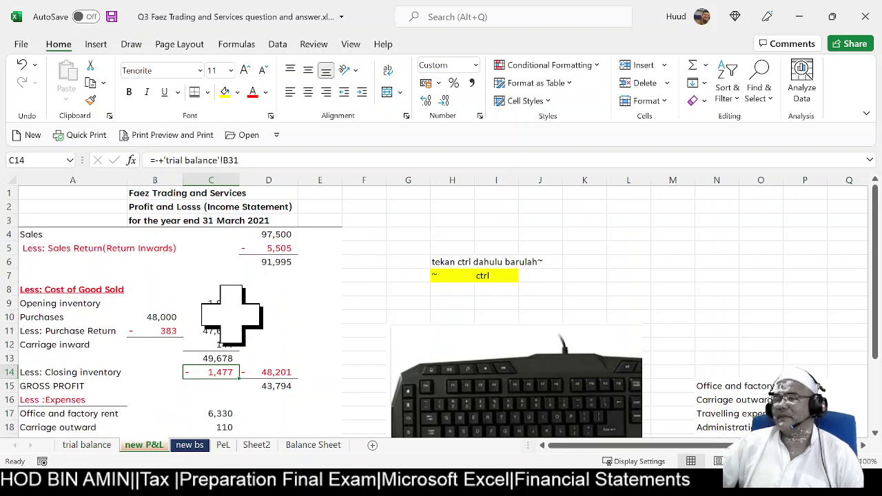